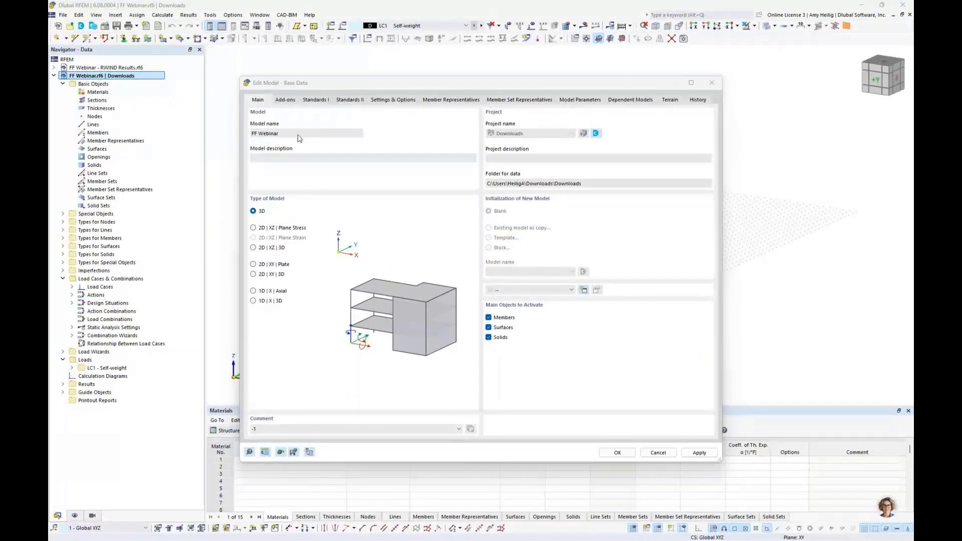
Activate the Form-Finding, Steel Design, Wind Simulation and Nonlinear Material Behavior add-ons for the model
left_click(284, 100)
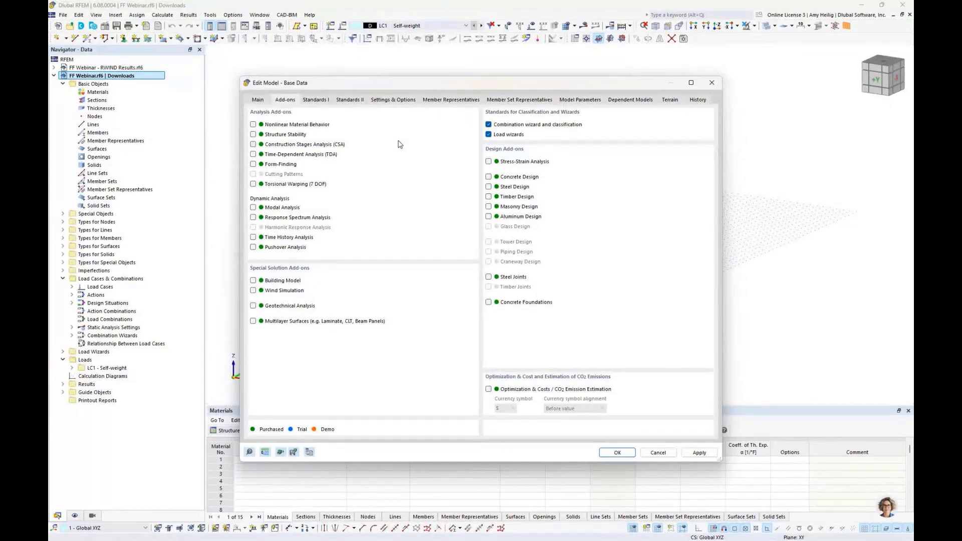
left_click(252, 165)
left_click(506, 189)
left_click(254, 291)
left_click(253, 125)
Review the available load combination and steel design standards, keep ASCE 7 and AISC 360, and accept the base data
left_click(322, 101)
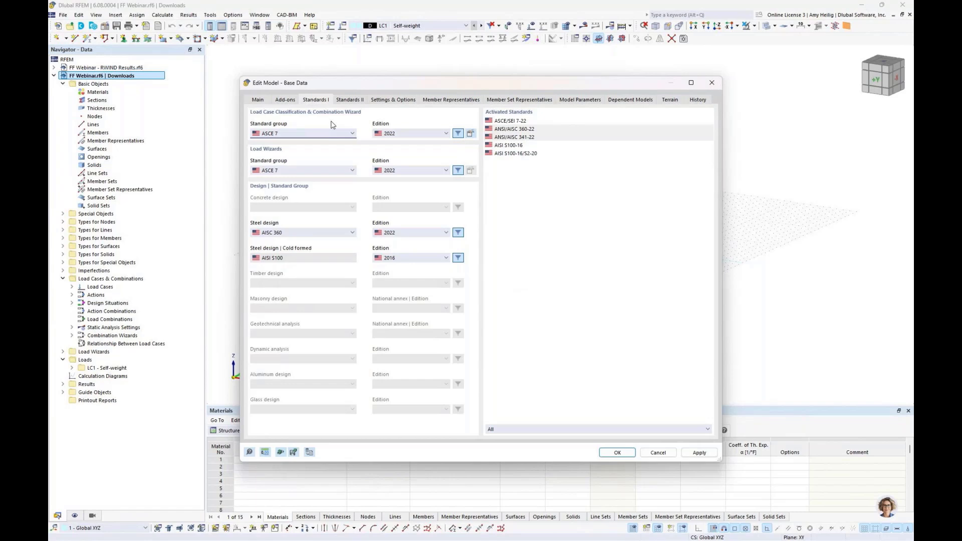
left_click(316, 137)
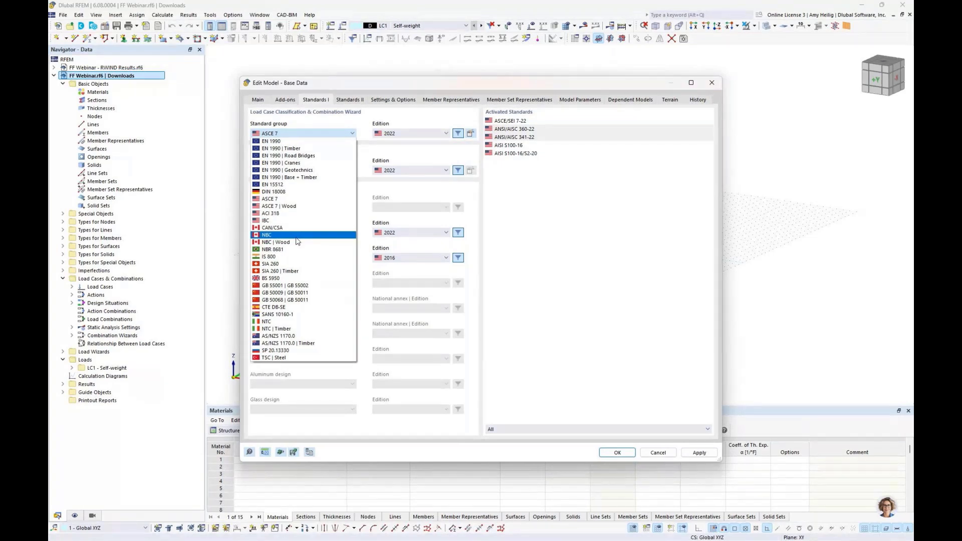
left_click(567, 270)
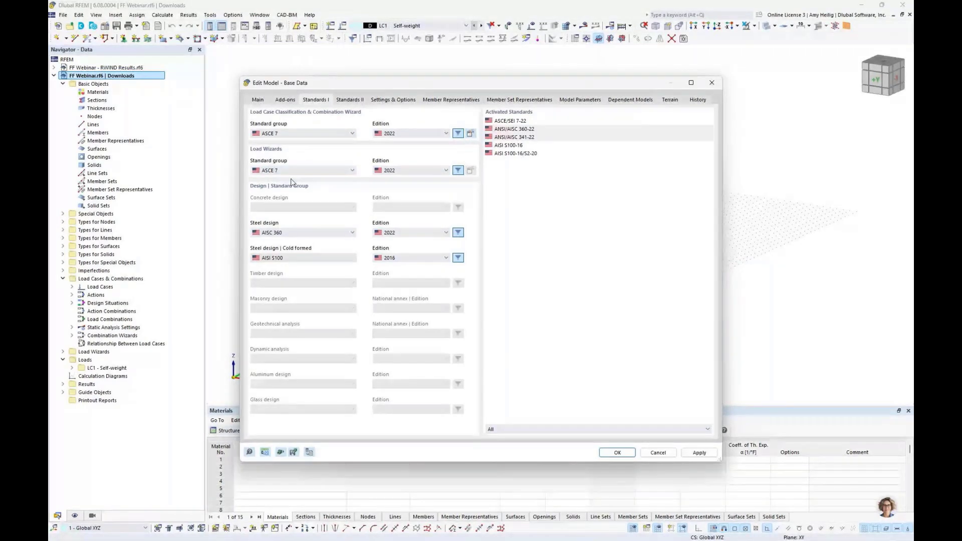
left_click(297, 232)
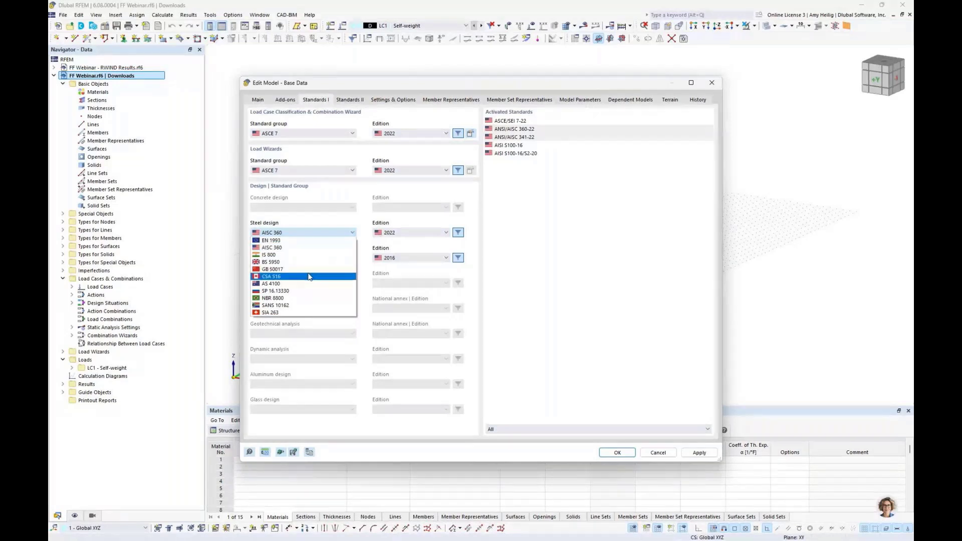
left_click(547, 309)
left_click(618, 452)
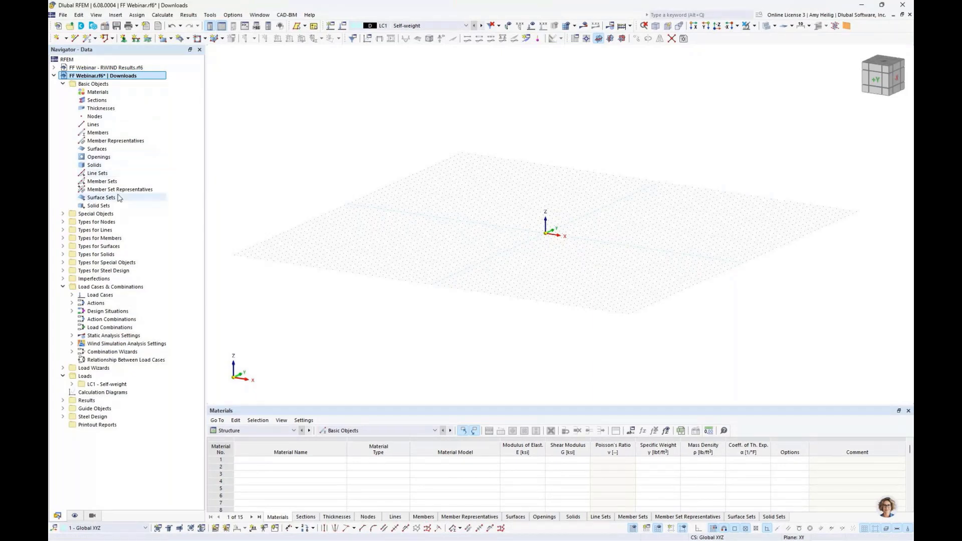
Bring up the Nodes table, then switch to the Excel workbook FF Webinar - Nodes.xlsx and copy the global coordinates in I3:K10
left_click_drag(412, 403, 400, 316)
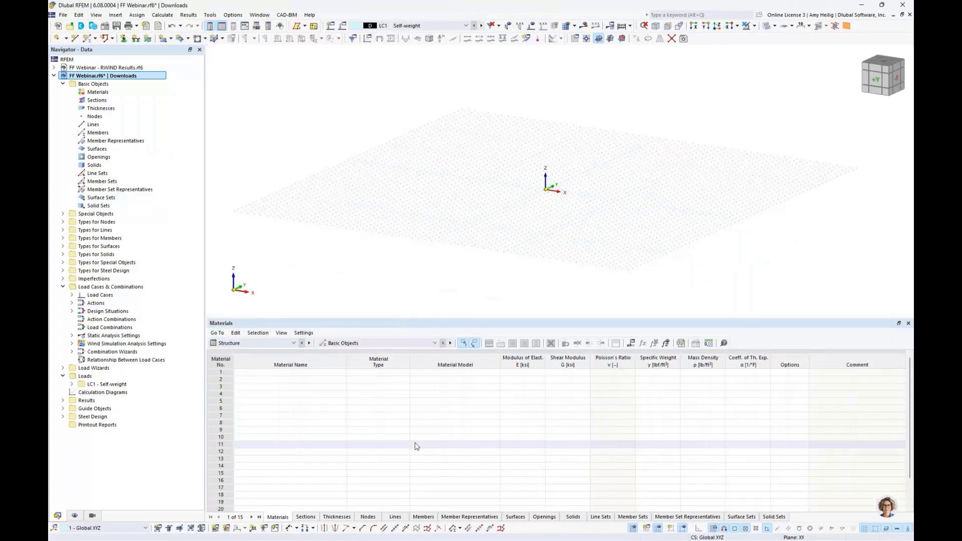
left_click(368, 517)
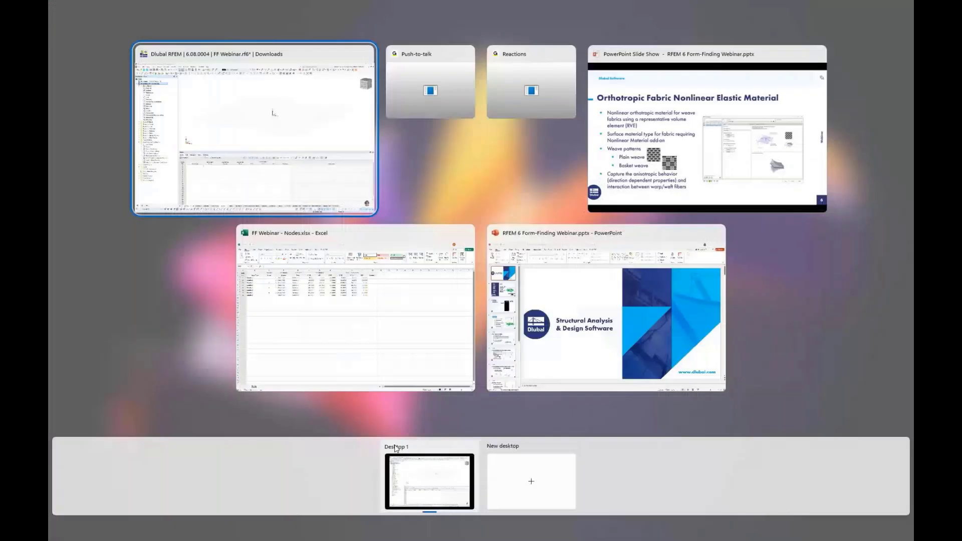
left_click(372, 361)
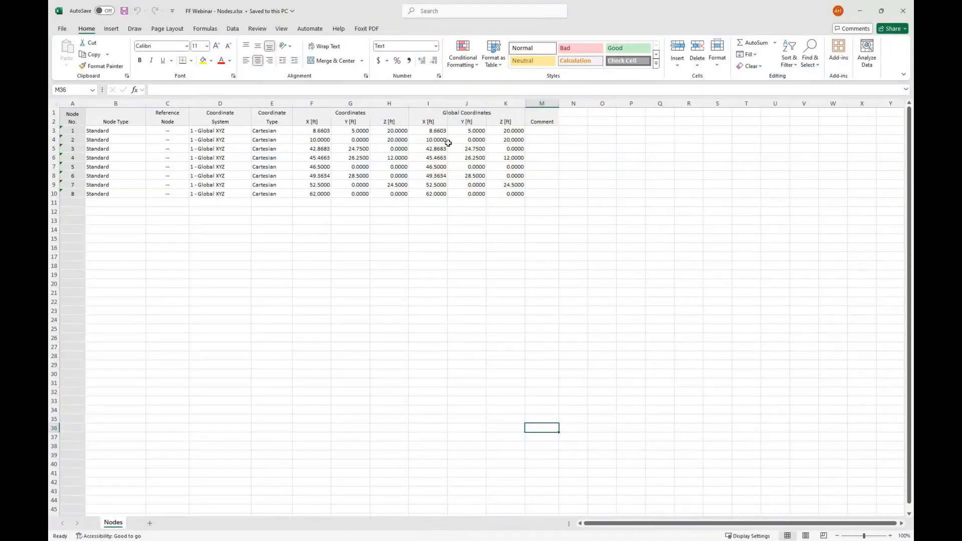
left_click_drag(437, 131, 499, 194)
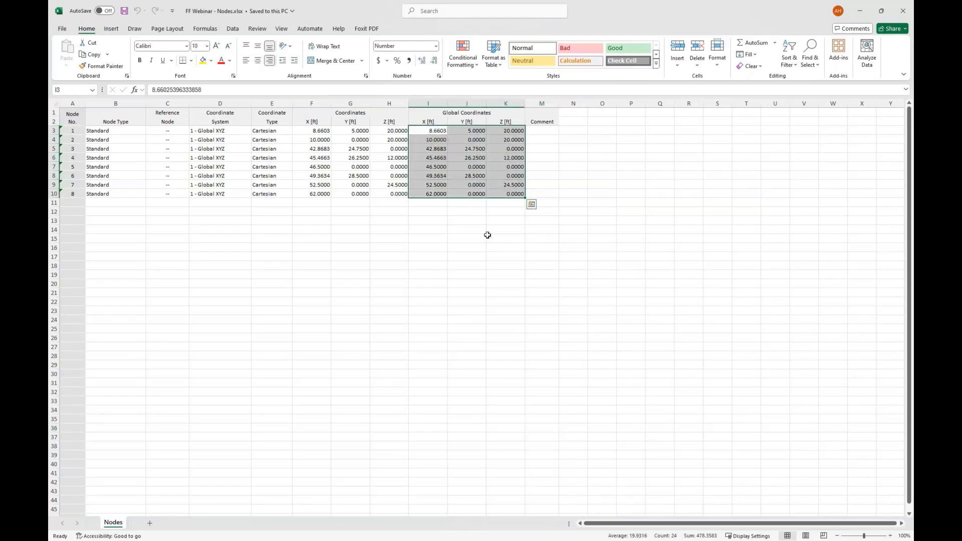
key("ctrl+c")
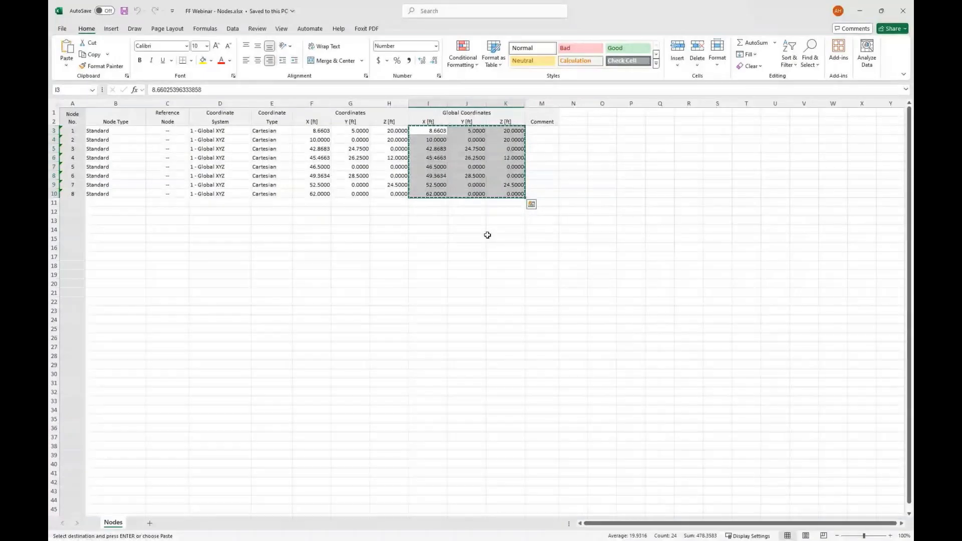
Switch back to RFEM and paste the copied X, Y and Z coordinates into the Nodes table
key("super+Tab")
left_click(536, 140)
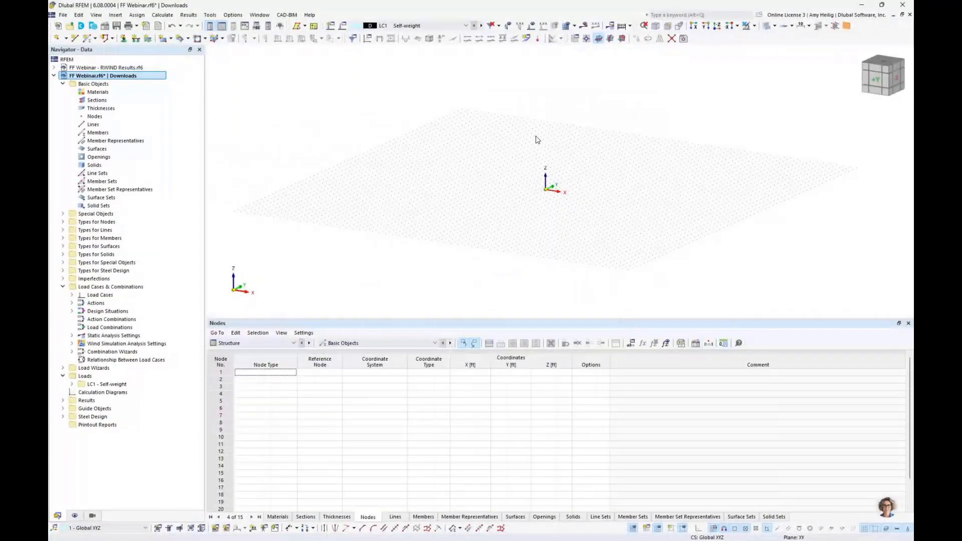
key("ctrl+v")
scroll(567, 262, "down", 5)
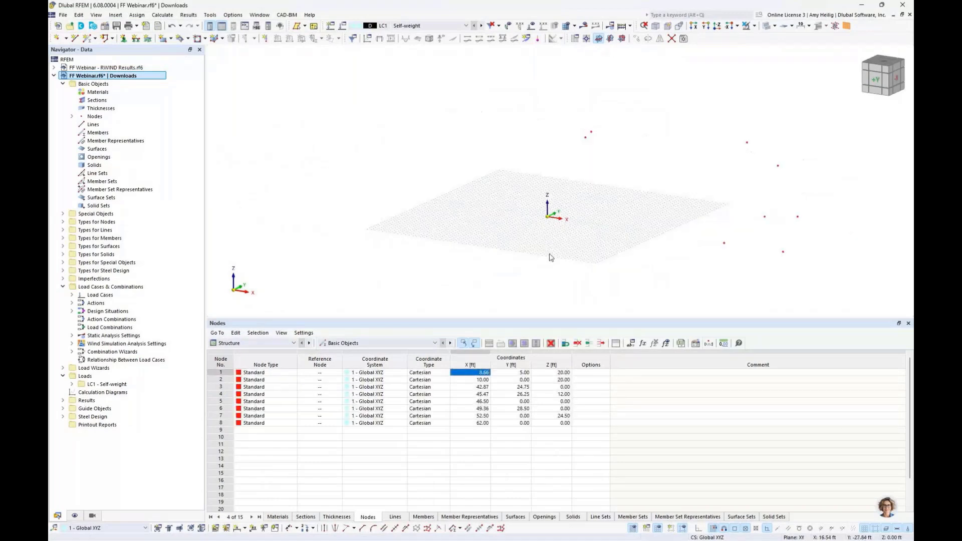
middle_click_drag(606, 253, 641, 312, "ctrl")
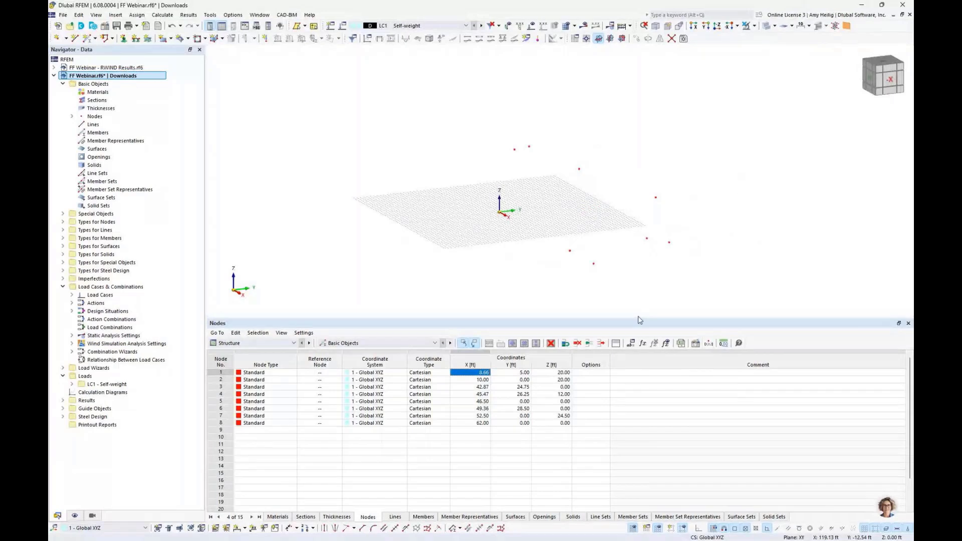
Set the work plane grid to 75 points in the positive and negative directions along both axes
left_click_drag(640, 320, 640, 393)
scroll(615, 304, "up", 1)
scroll(617, 304, "up", 1)
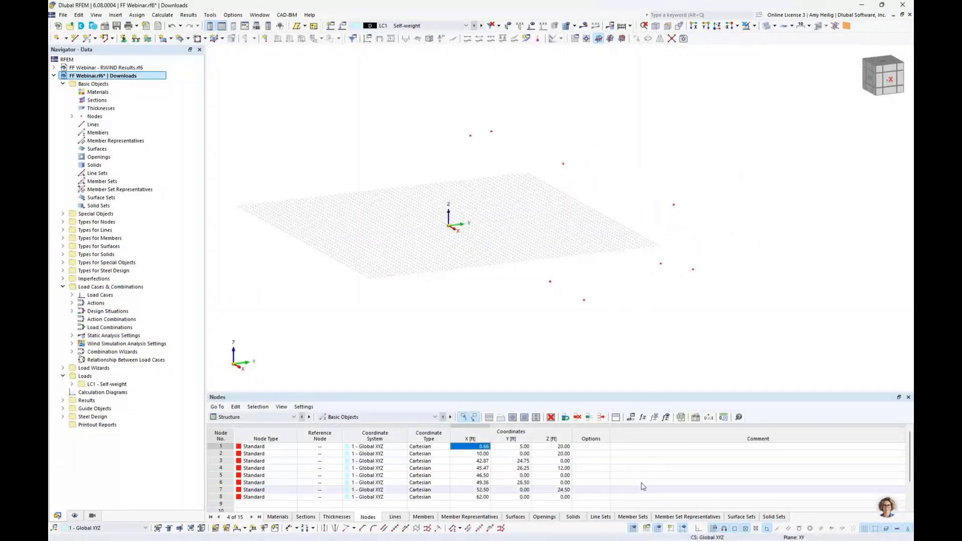
right_click(633, 529)
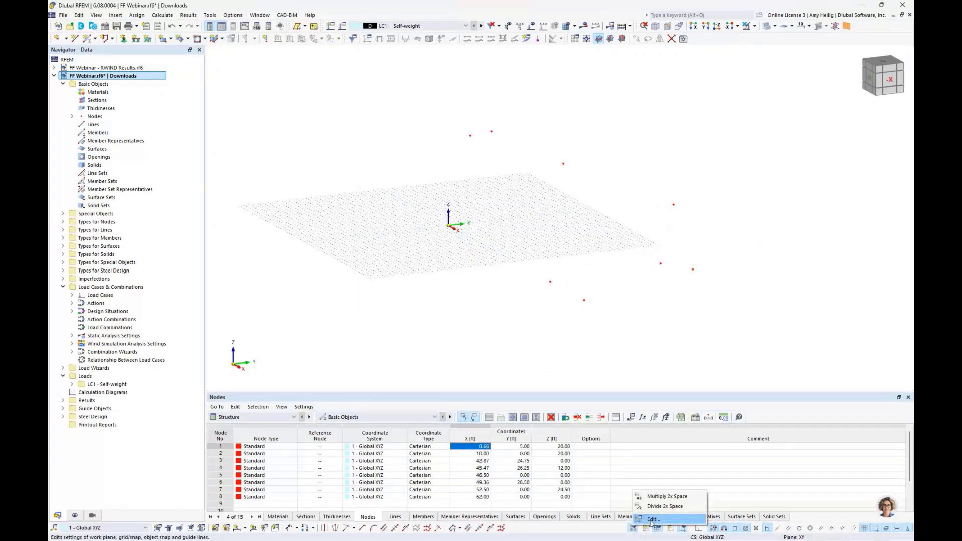
left_click(652, 519)
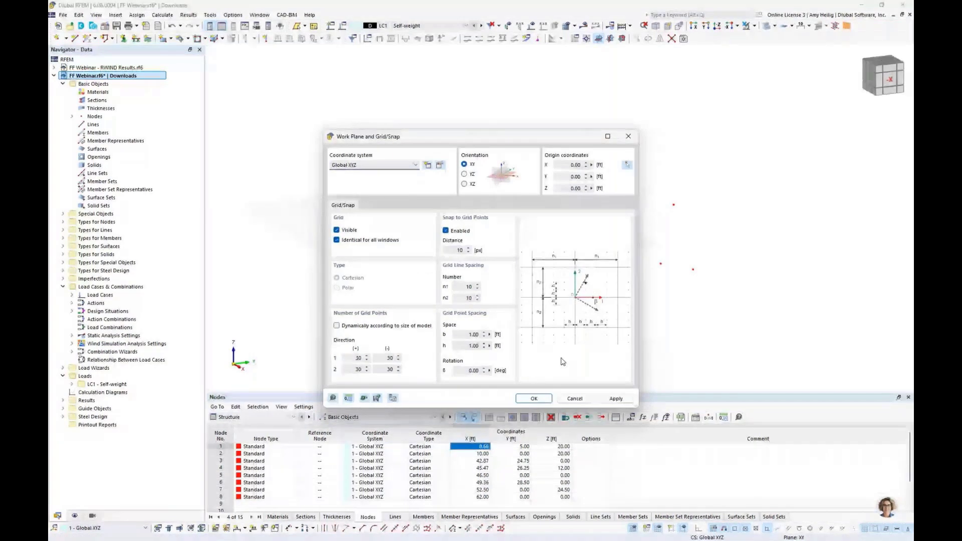
double_click(358, 359)
type("75")
key("Tab")
type("75")
key("Tab")
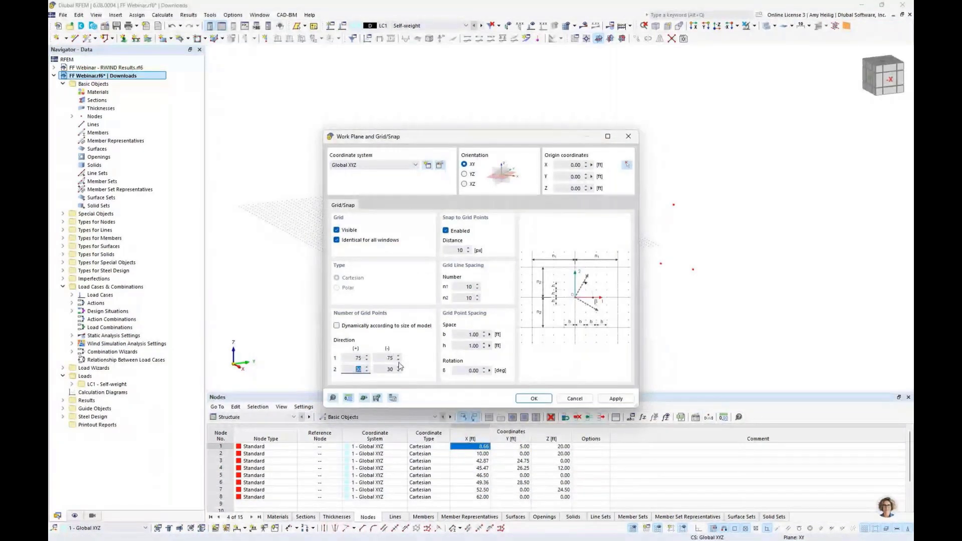
type("75")
key("Tab")
type("75")
key("Return")
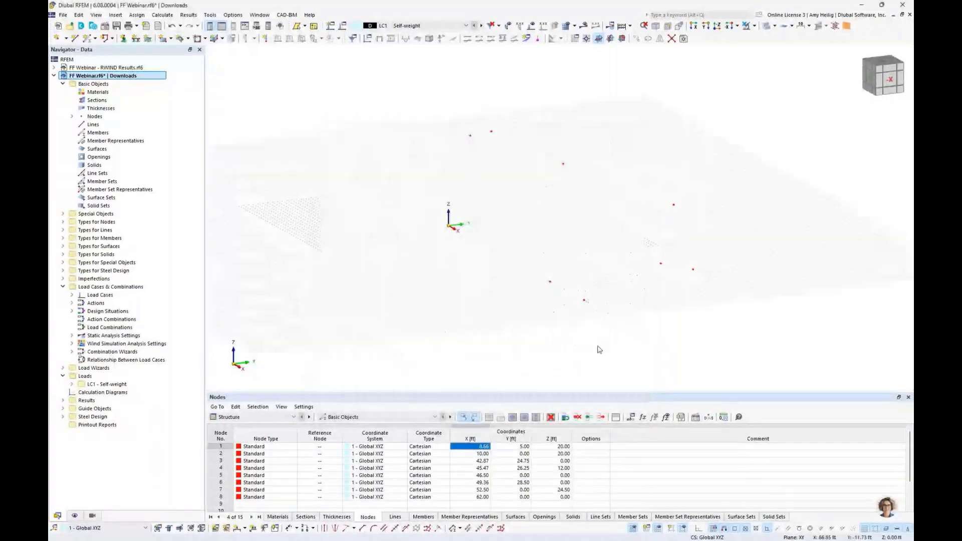
Start a new member and set its member type to Cable
middle_click_drag(600, 349, 568, 316, "ctrl")
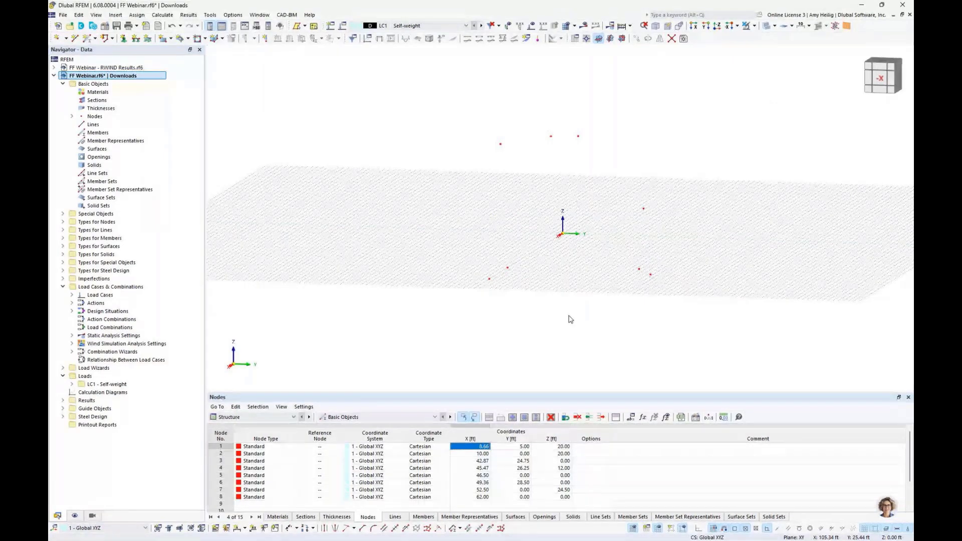
left_click(86, 39)
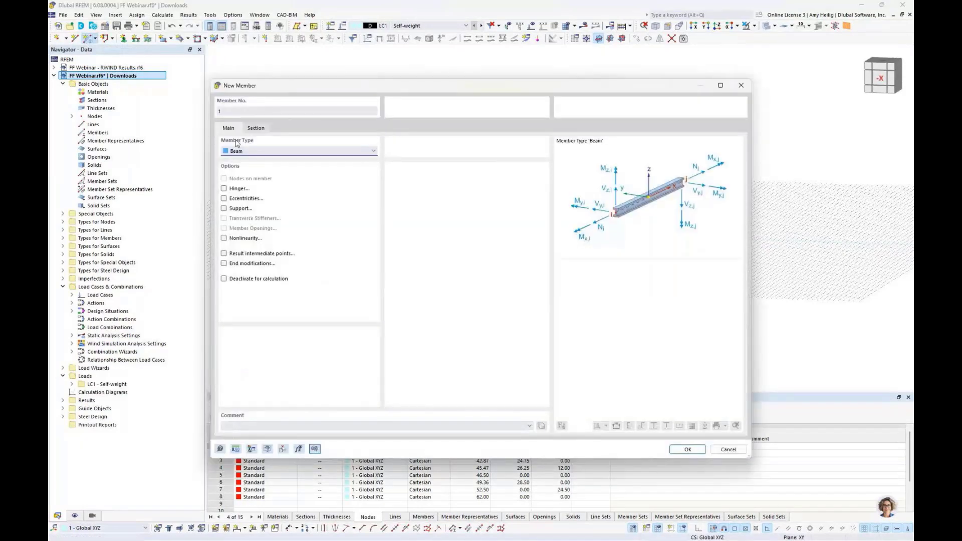
left_click(249, 151)
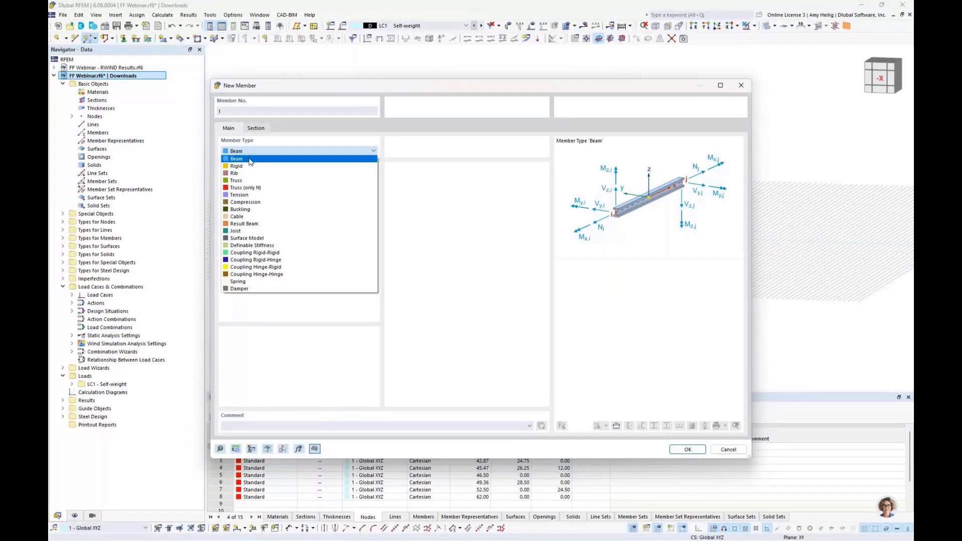
left_click(247, 221)
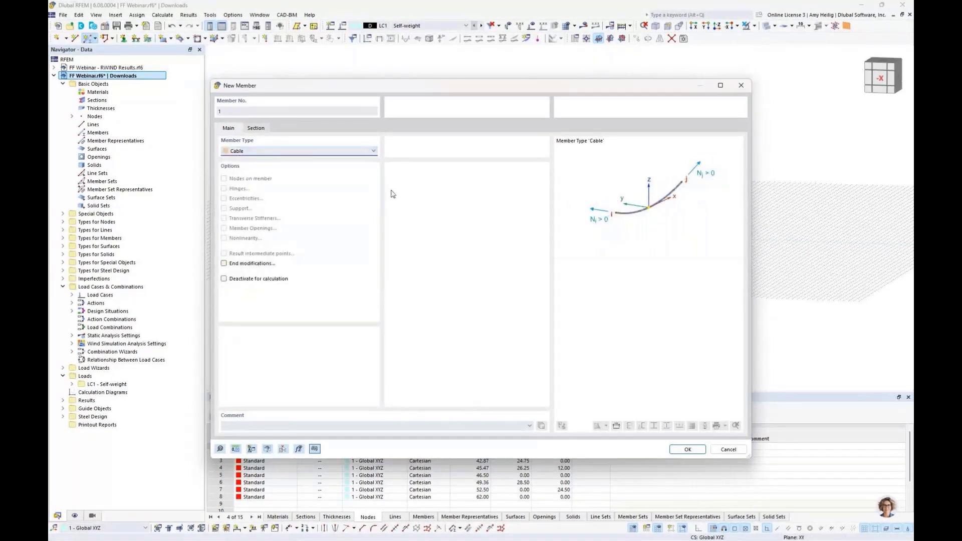
Open the library of standardized cable and bar sections for the start of the cable member
left_click(256, 128)
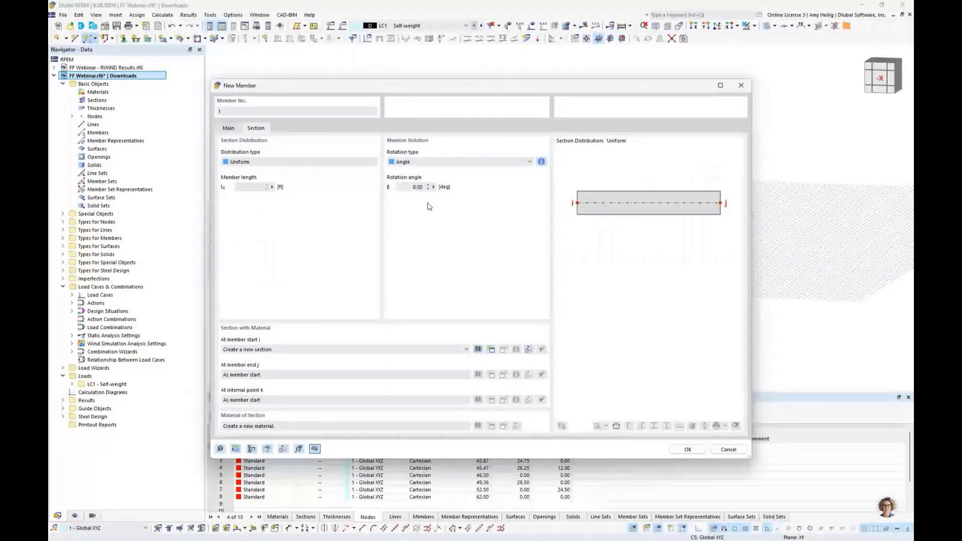
left_click(477, 349)
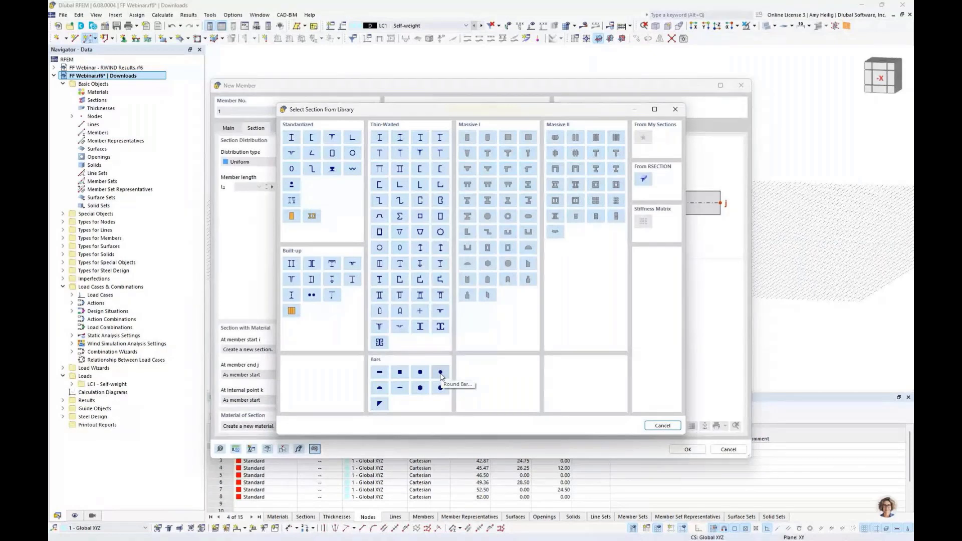
left_click(293, 187)
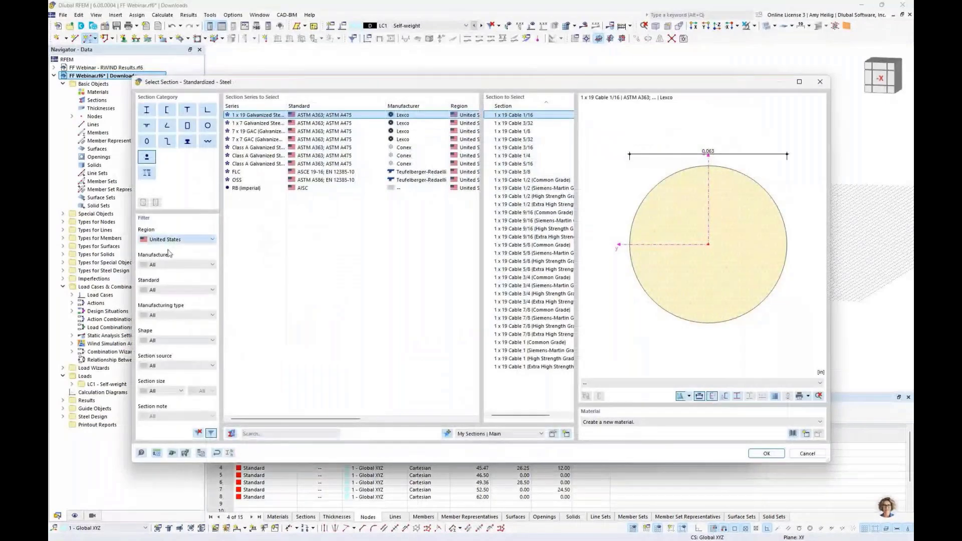
Browse the section series of all regions, then restore the region filter to United States
left_click(168, 239)
left_click(169, 254)
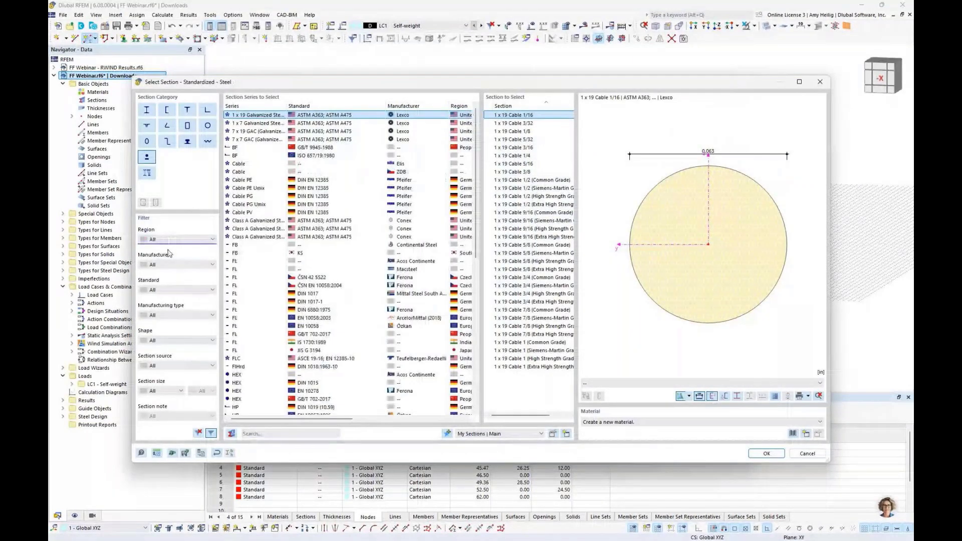
scroll(346, 189, "down", 5)
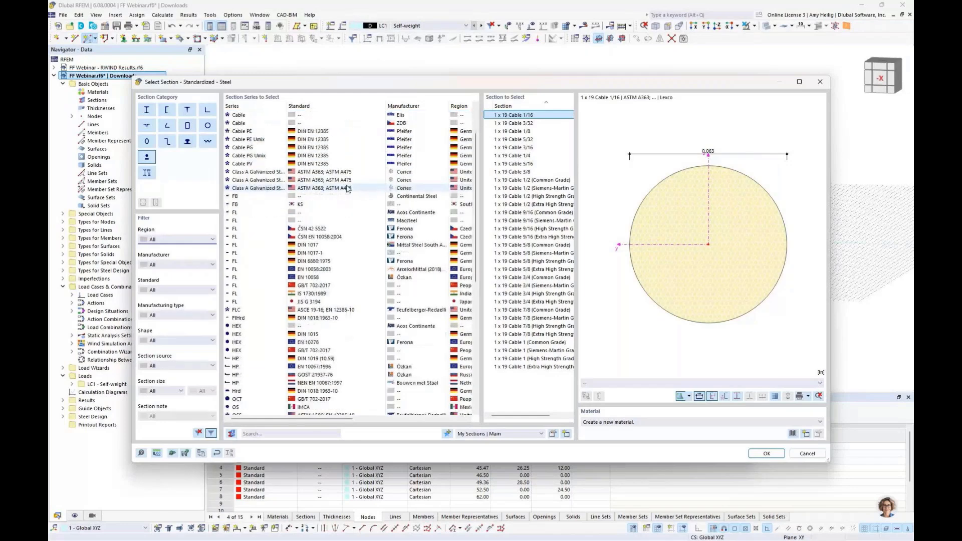
scroll(347, 189, "down", 3)
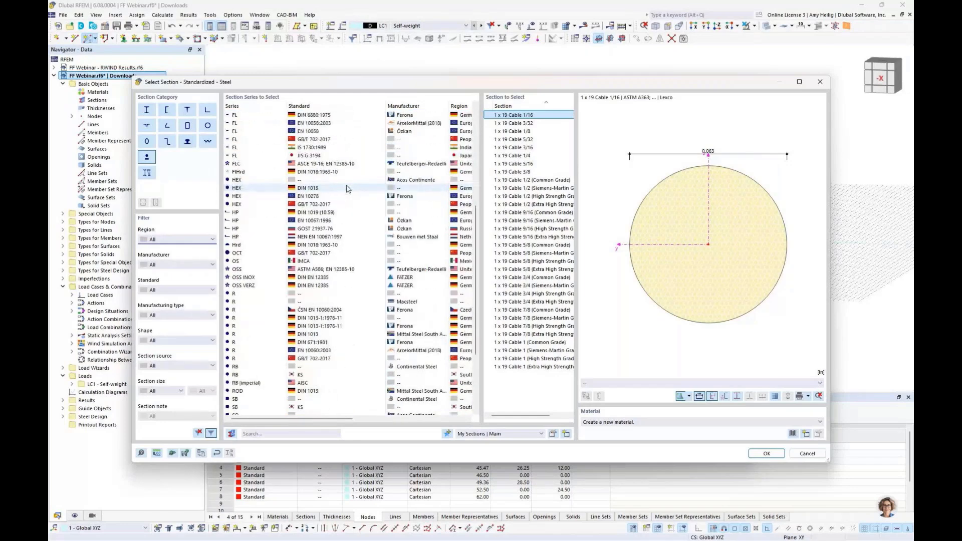
scroll(348, 189, "down", 1)
scroll(348, 189, "up", 9)
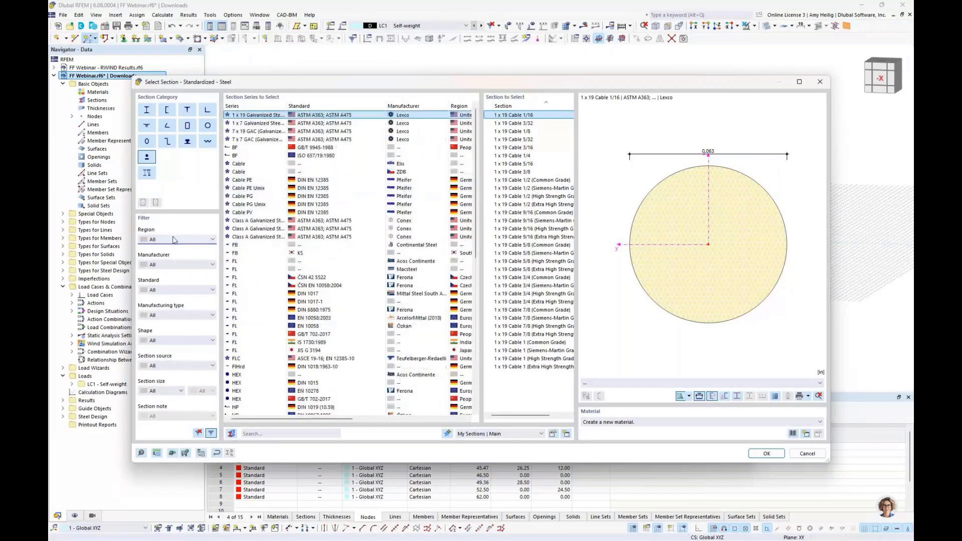
left_click(174, 239)
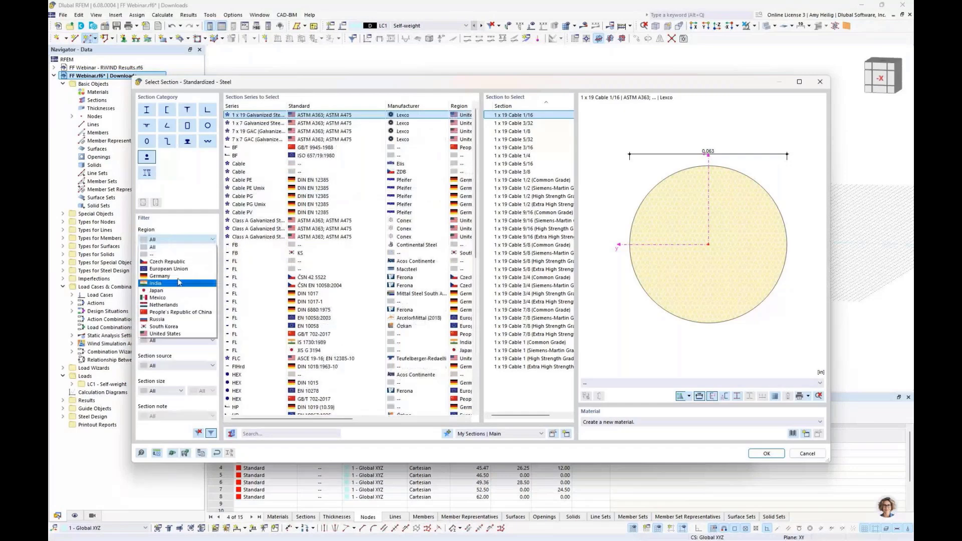
left_click(177, 334)
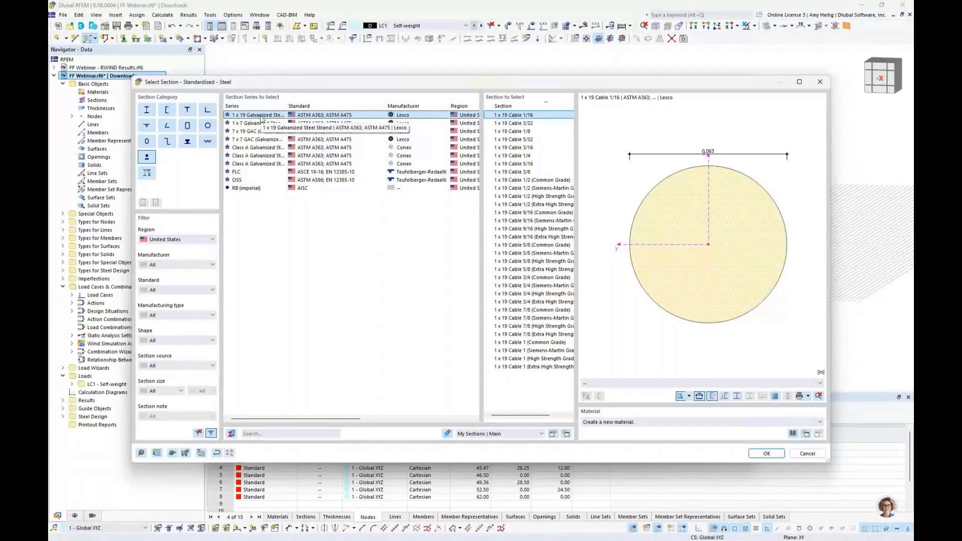
Choose the 1 x 19 Cable 5/8 (Common Grade) section and give it the metal material 19-Wire Steel Strand from the Lexco Cable series
left_click(535, 245)
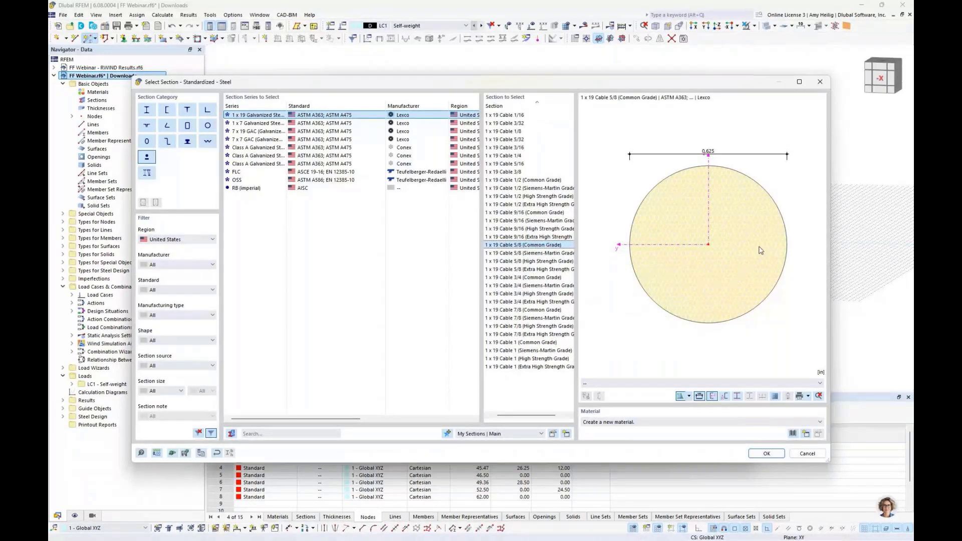
left_click(792, 433)
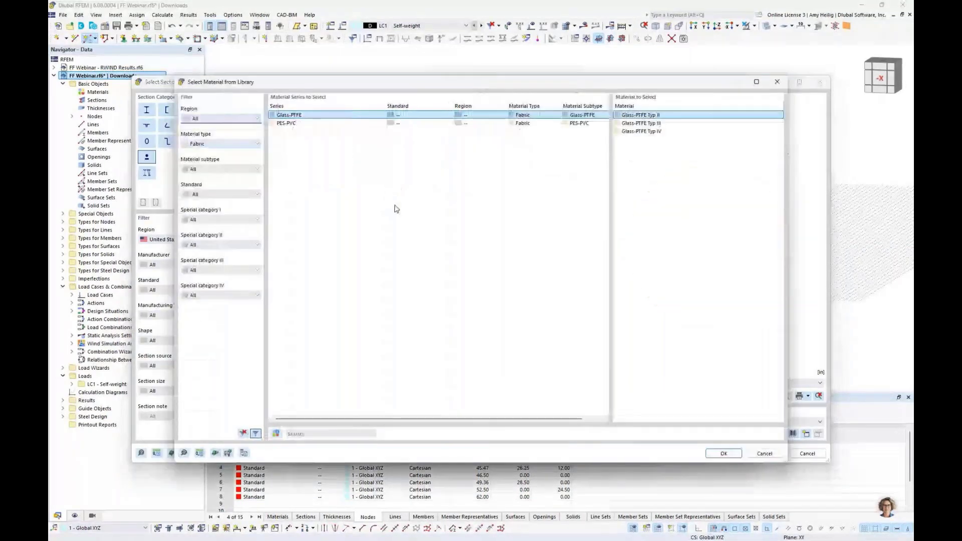
left_click(223, 144)
left_click(211, 156)
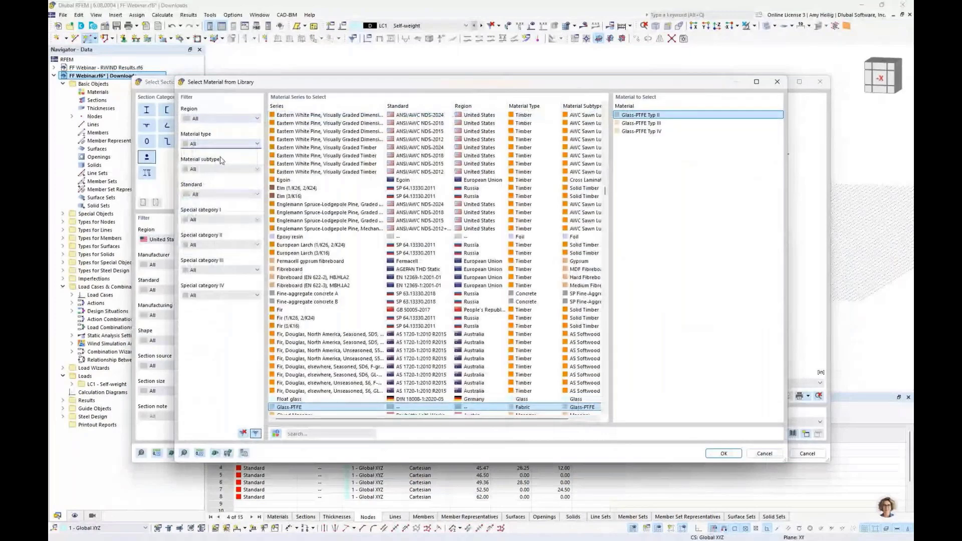
left_click(221, 144)
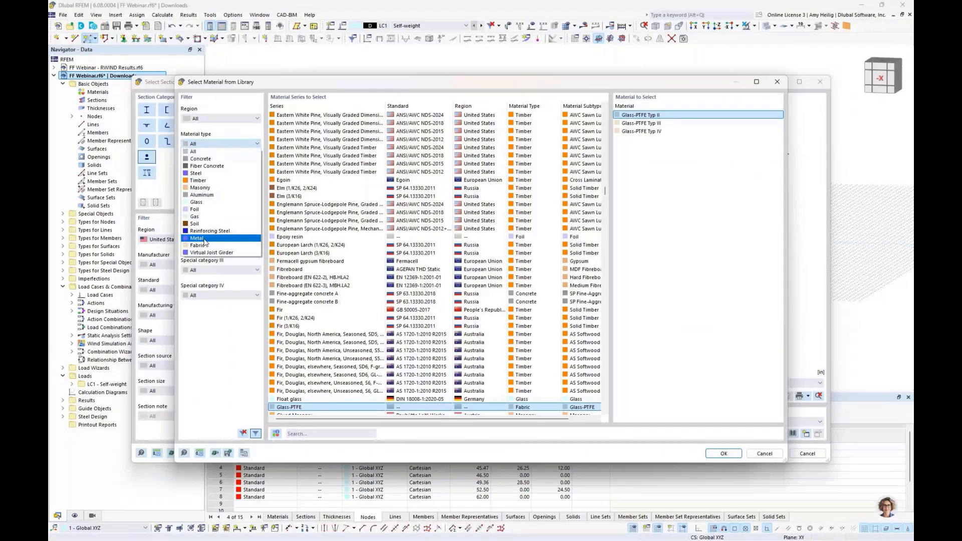
left_click(205, 240)
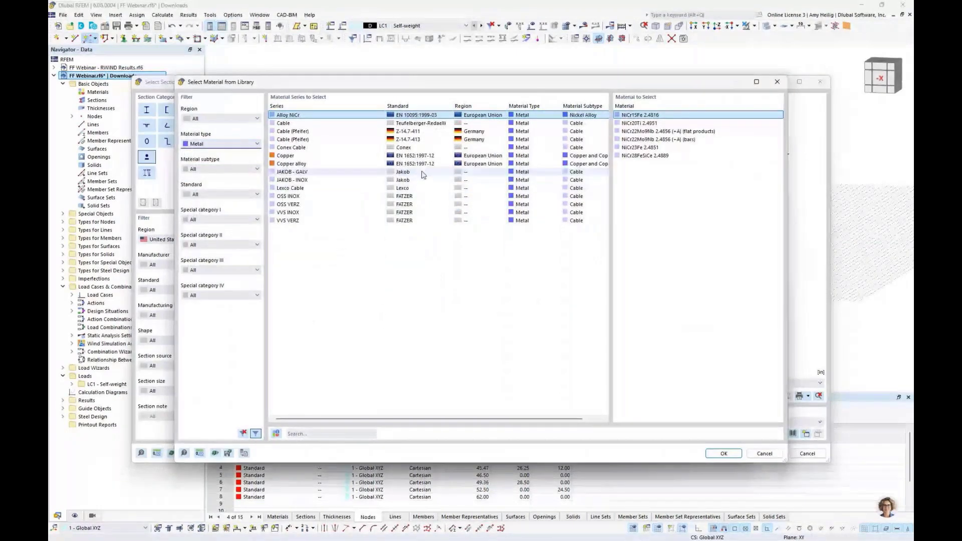
left_click(408, 189)
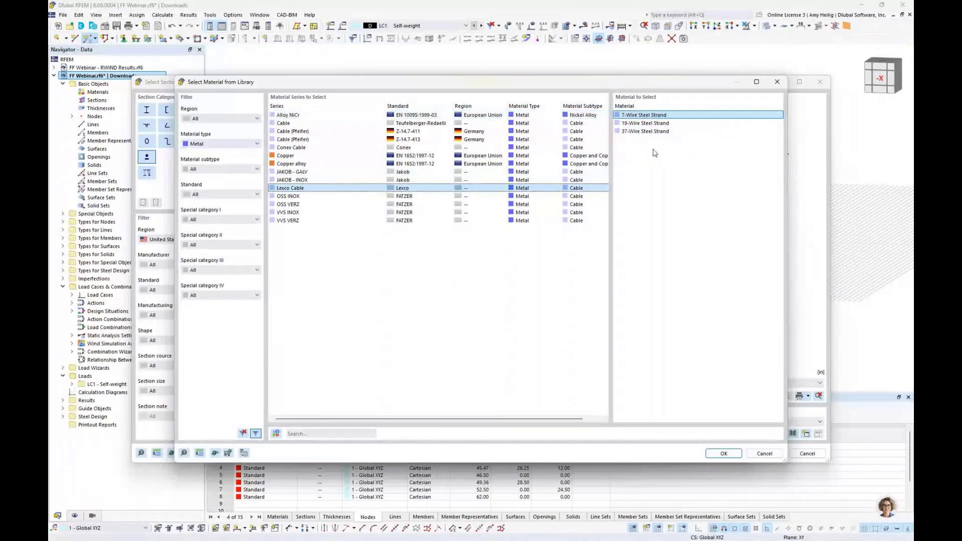
left_click(654, 124)
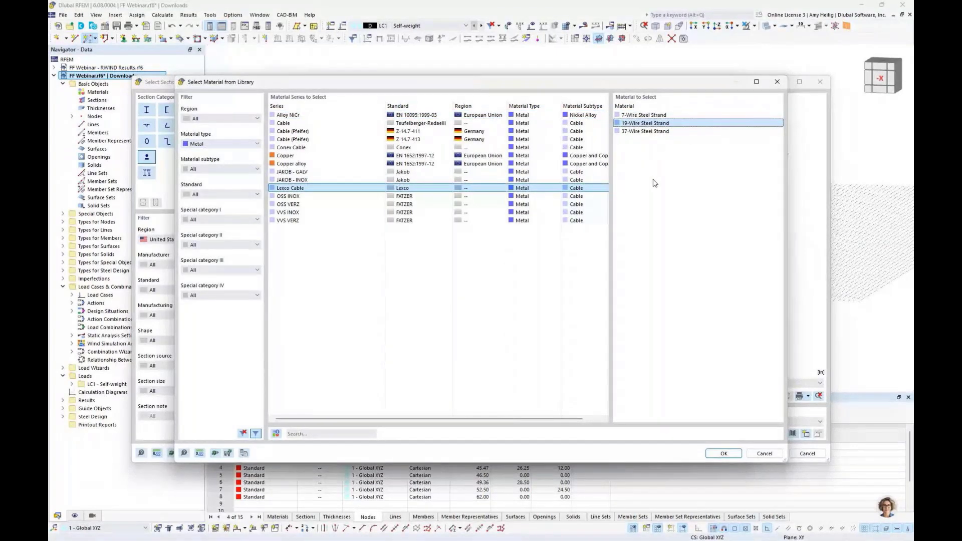
left_click(723, 454)
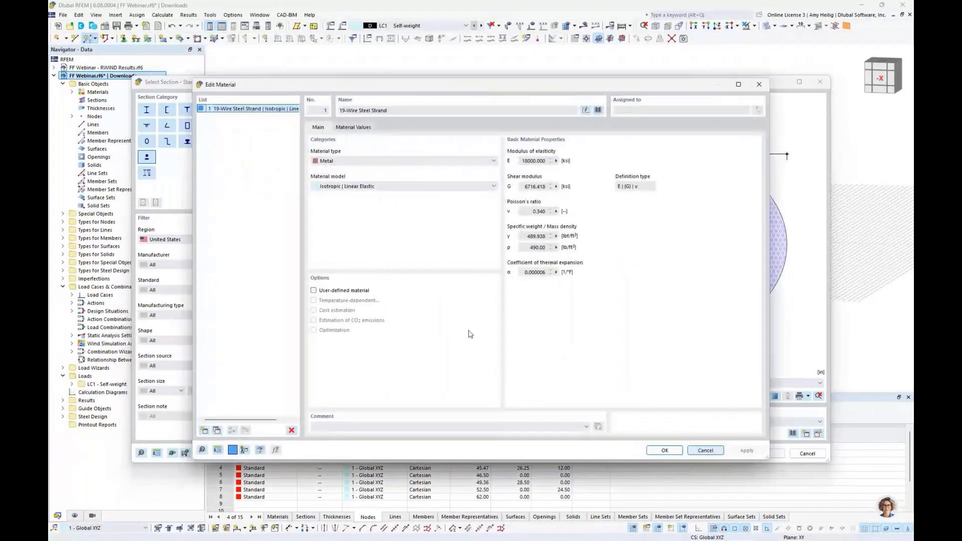
Try making the 19-Wire Steel Strand material user-defined, review its material values, and discard the edit
left_click(367, 291)
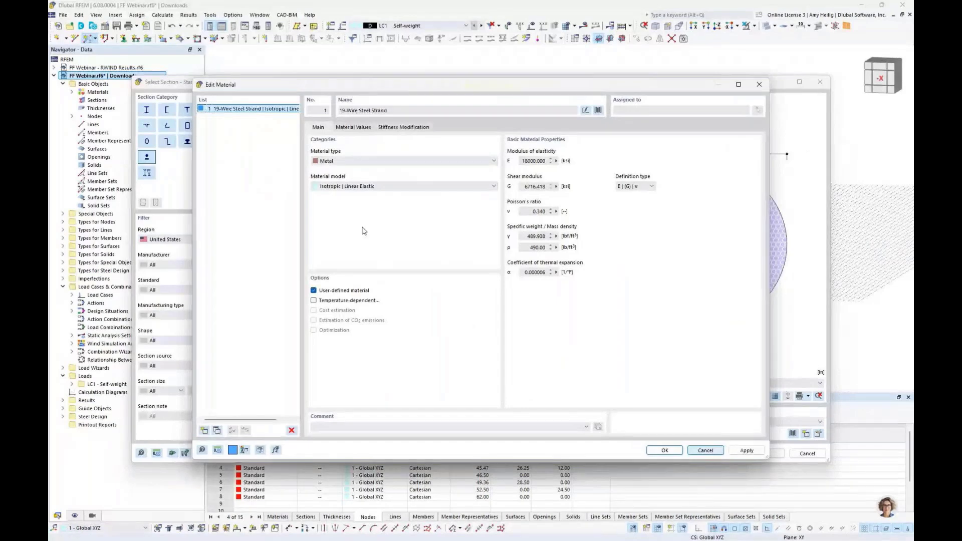
left_click(354, 127)
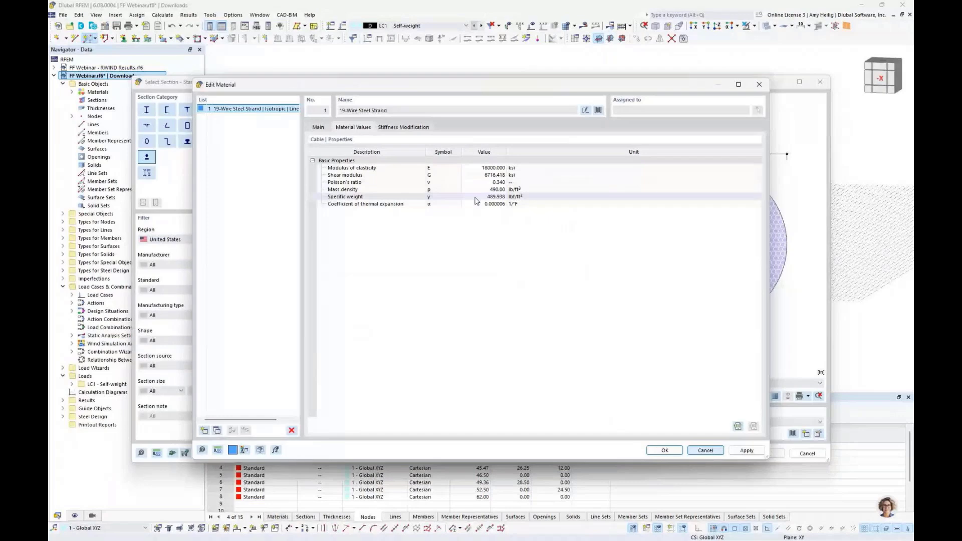
left_click(318, 128)
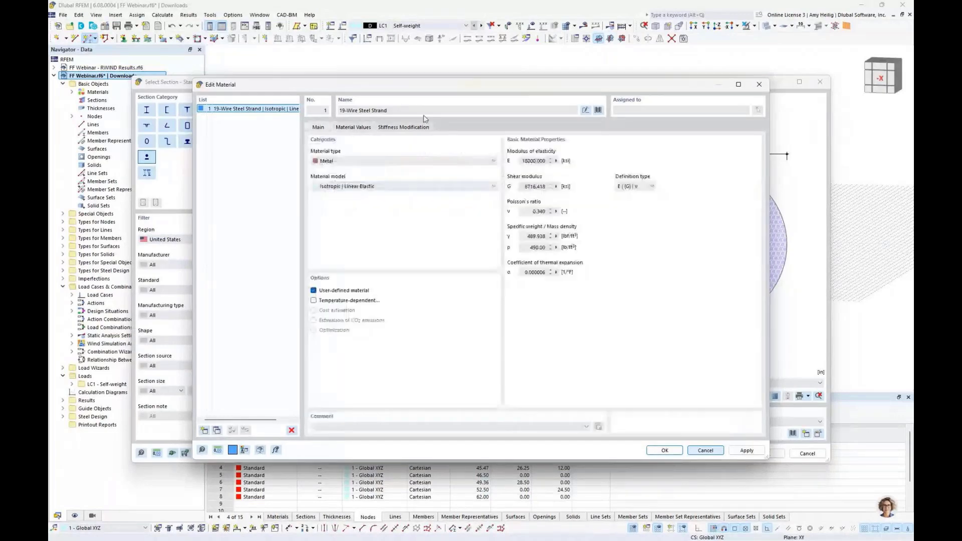
left_click(314, 290)
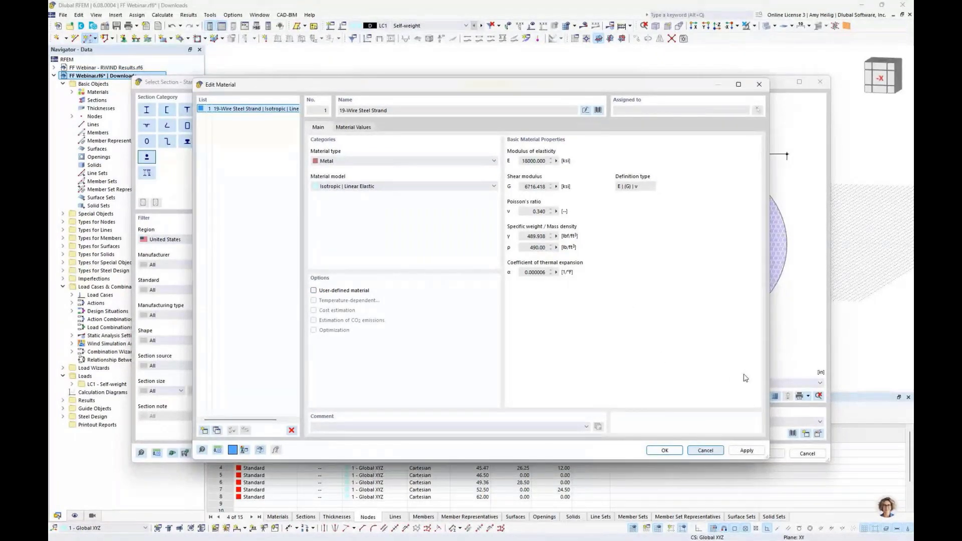
left_click(704, 450)
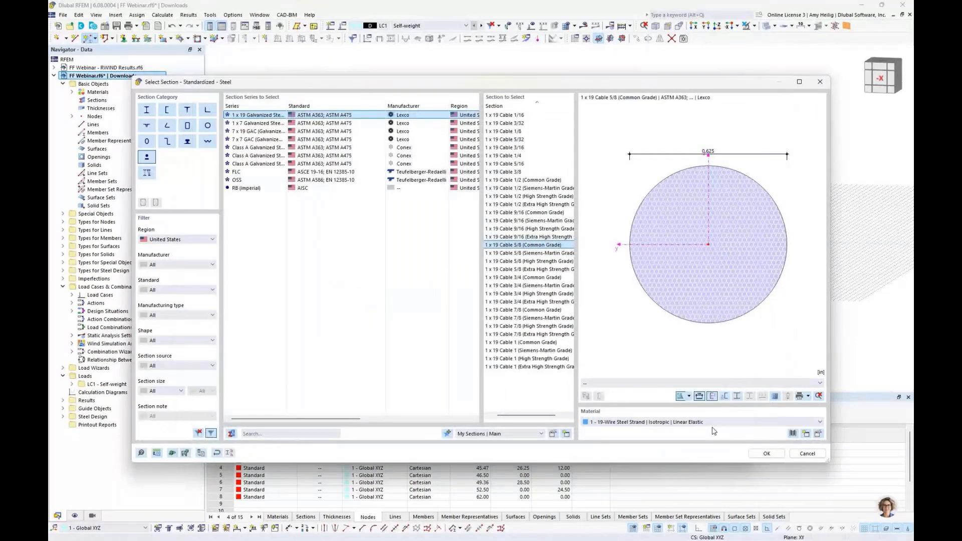
Accept the section for the new cable and draw straight members from node 2 to 7, node 7 to 4, and node 1 to 4
left_click(769, 453)
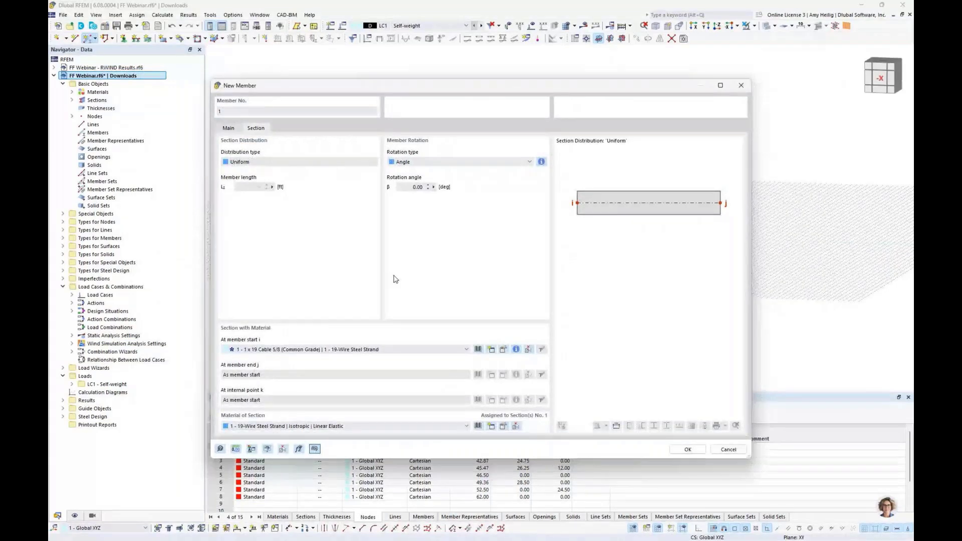
left_click(679, 452)
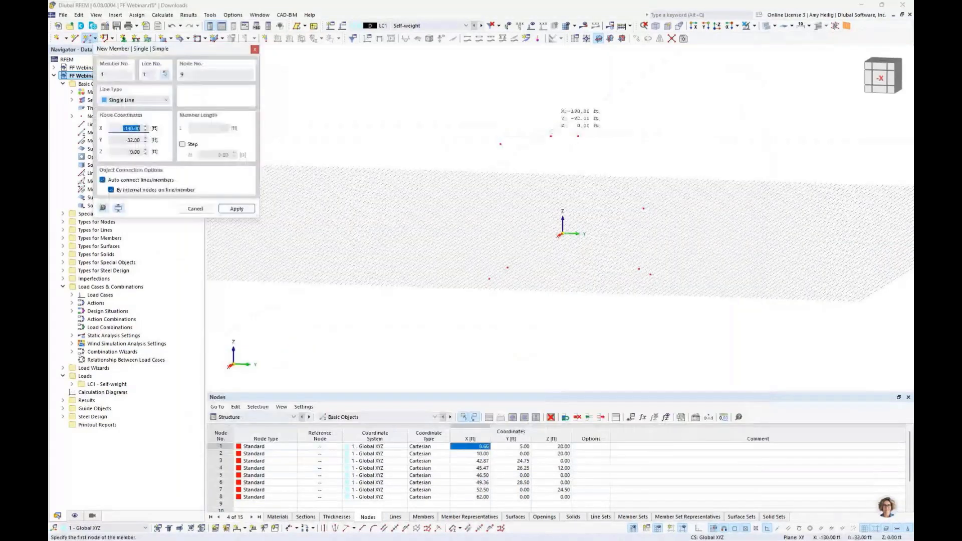
left_click(551, 134)
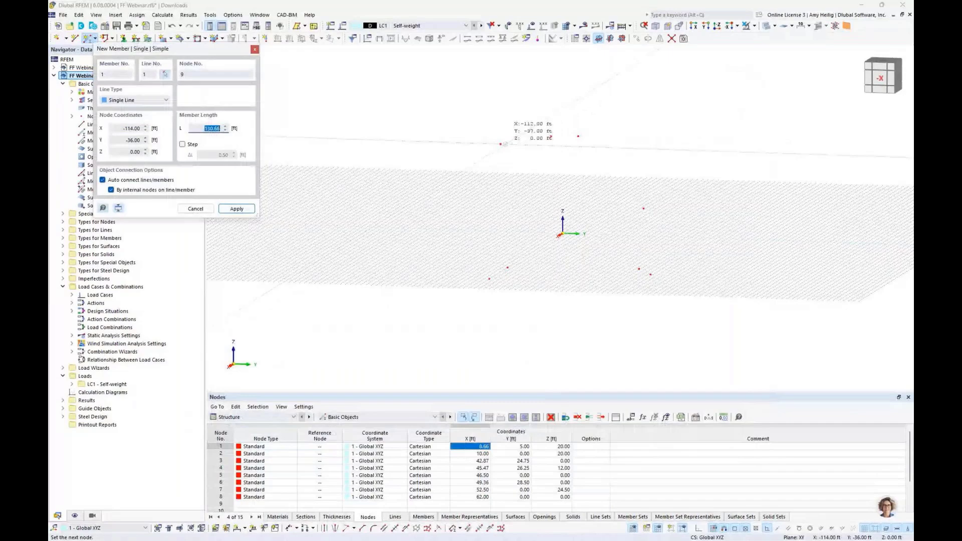
left_click(551, 136)
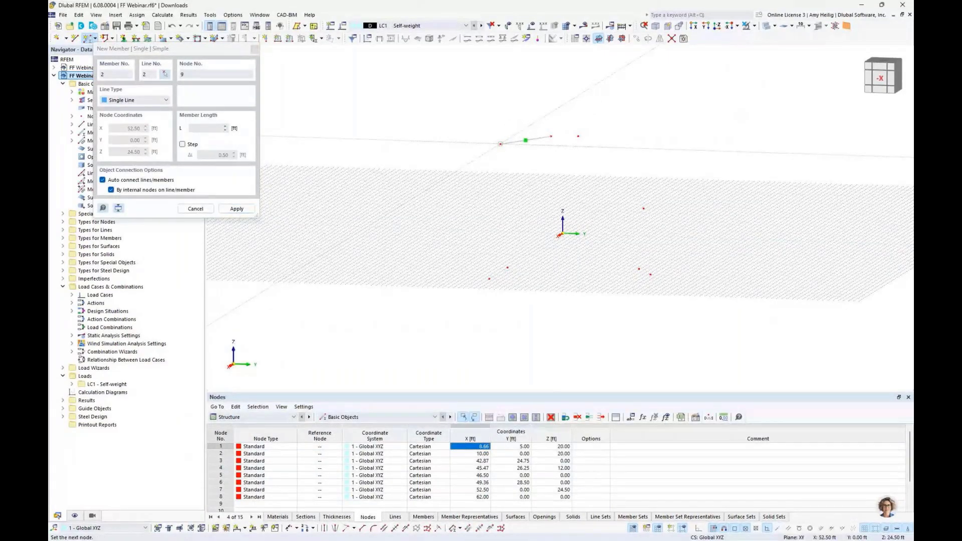
left_click(643, 207)
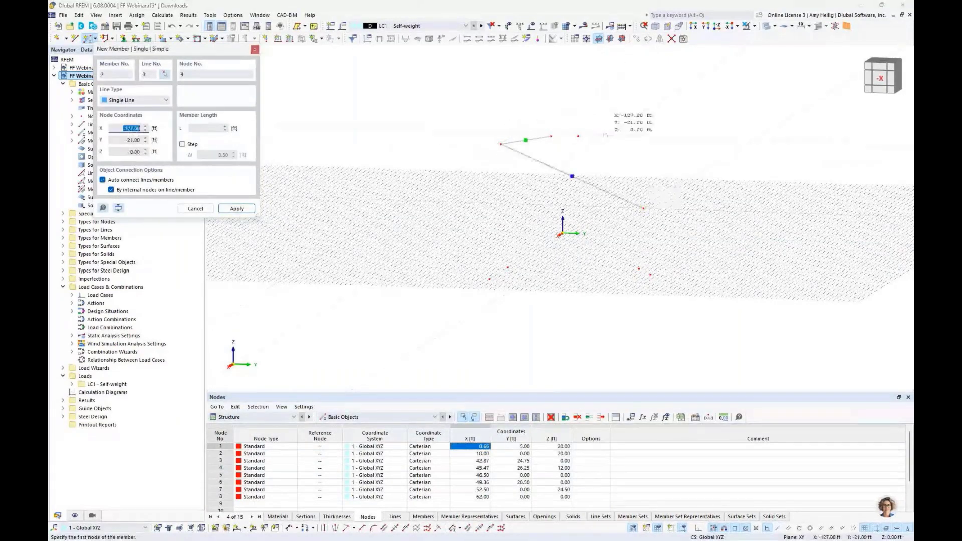
mouse_move(606, 134)
middle_mouse_down()
mouse_move(597, 160)
mouse_move(590, 136)
middle_mouse_up()
left_click(567, 182)
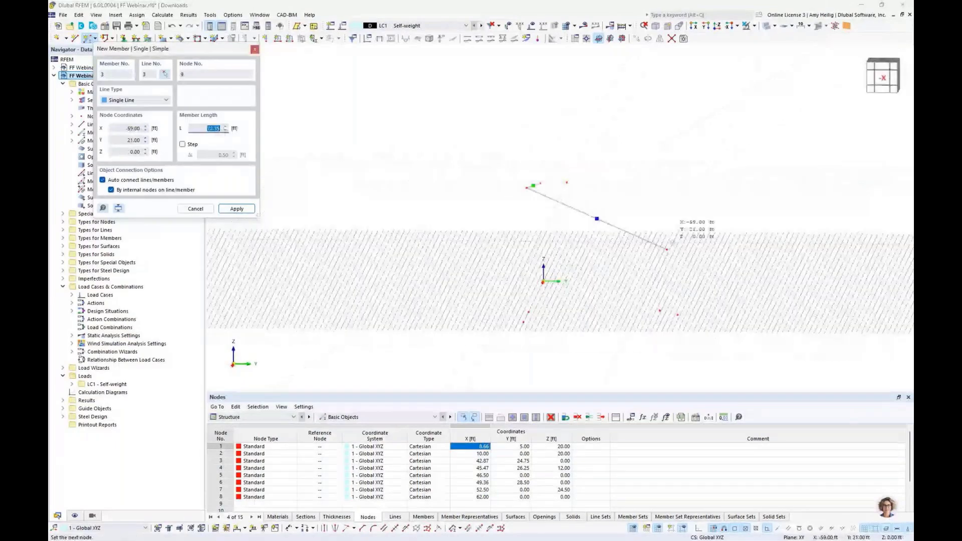
left_click(667, 249)
Draw straight cable members from node 7 down to node 8 and from node 4 down to node 6
middle_click_drag(666, 249, 687, 256, "ctrl")
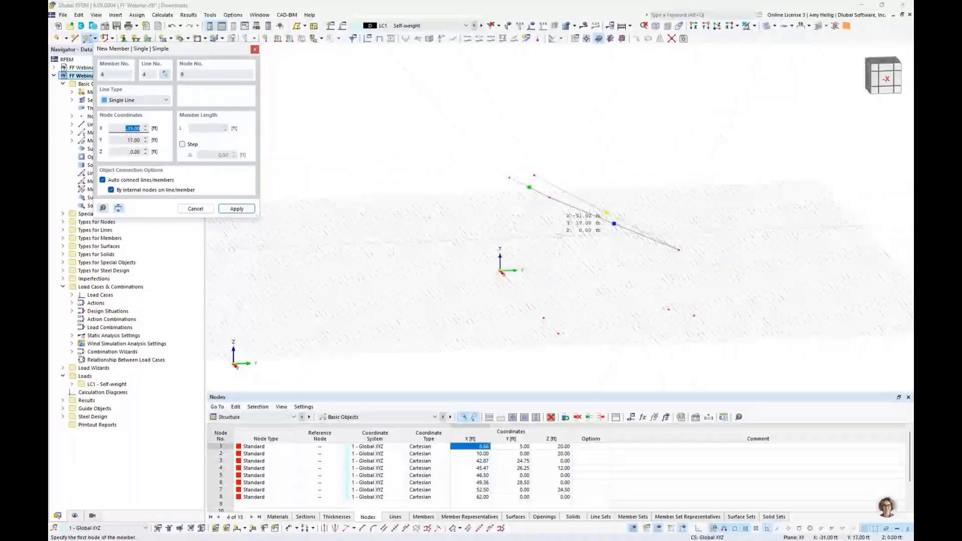
left_click(549, 196)
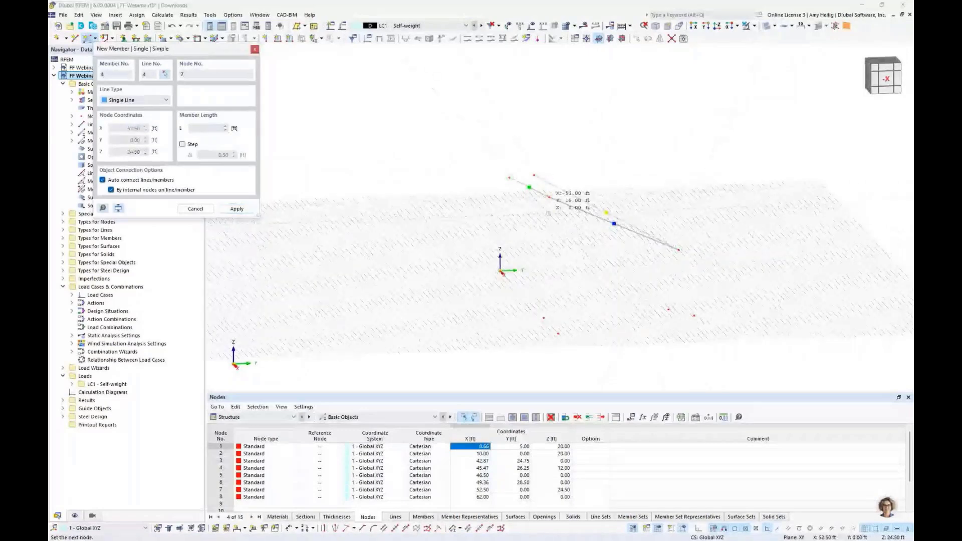
left_click(567, 309)
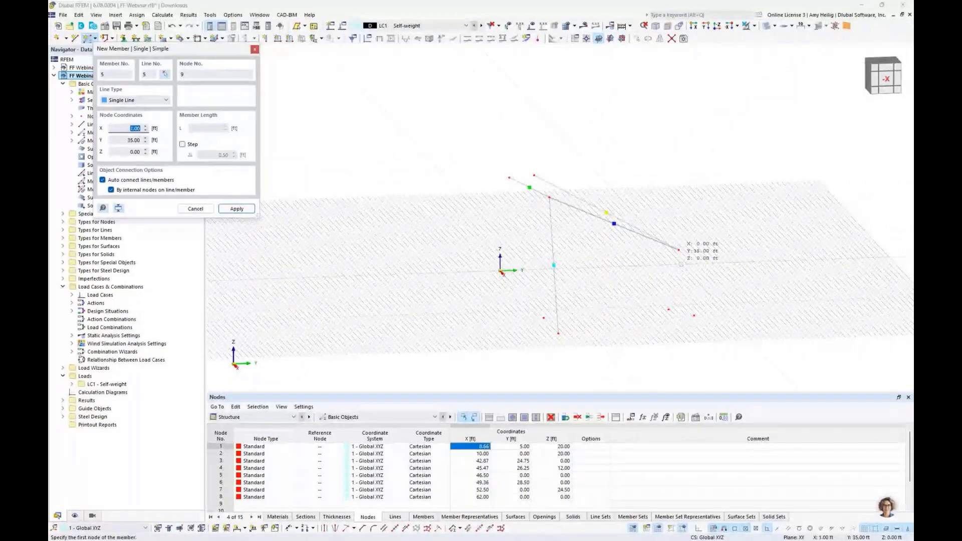
left_click(694, 315)
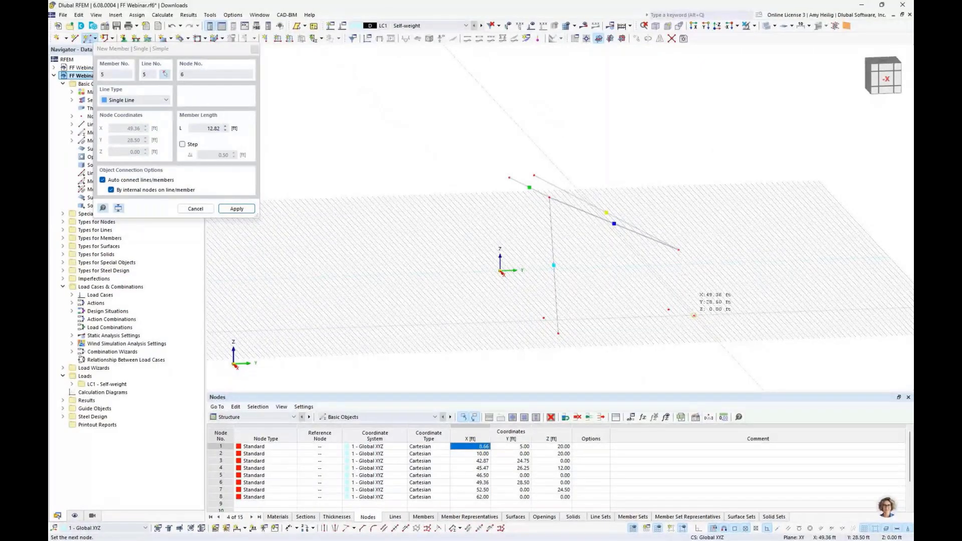
left_click(693, 315)
Draw an arc cable member via edge nodes from node 2 to node 1 with reversed orientation and 10 ft radius, and end member creation
middle_click_drag(694, 315, 644, 216, "ctrl")
scroll(574, 145, "up", 3)
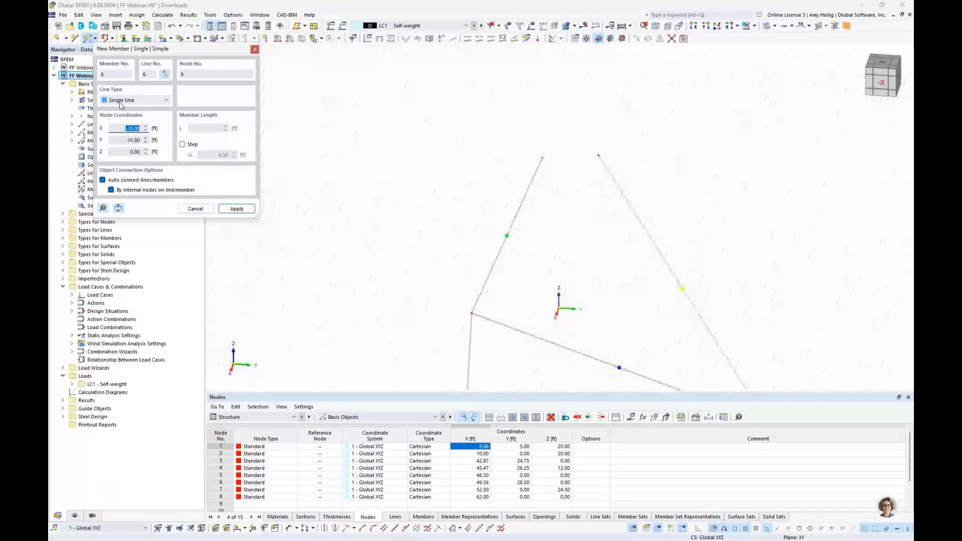
left_click(121, 100)
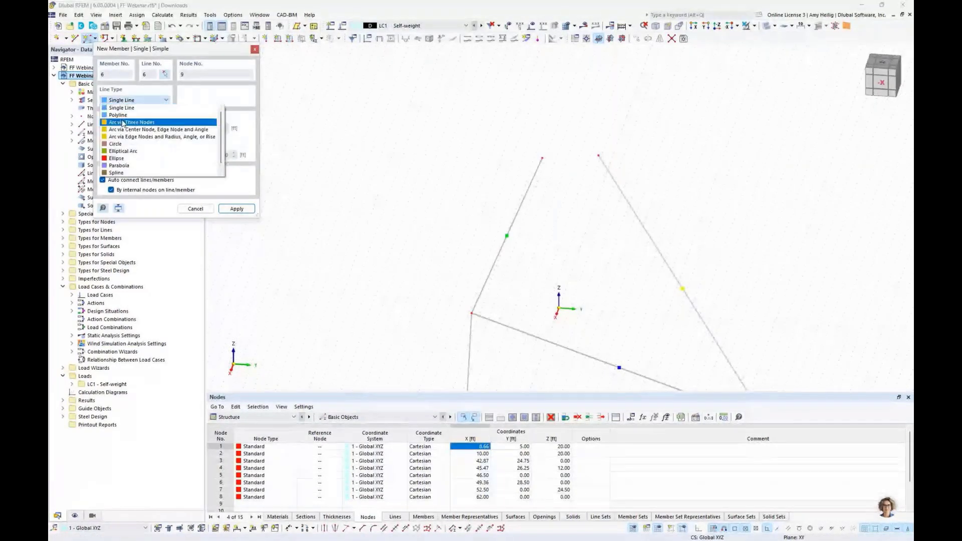
left_click(125, 138)
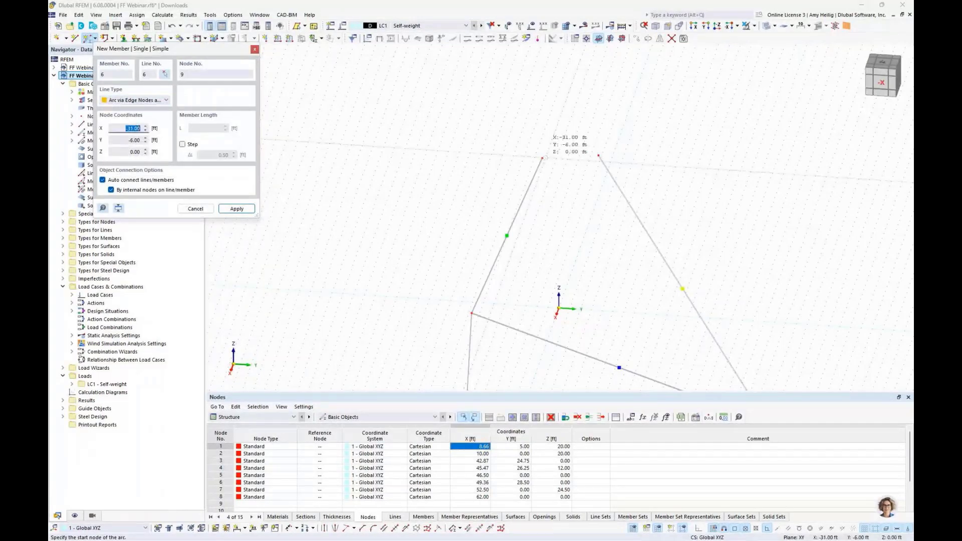
left_click(542, 158)
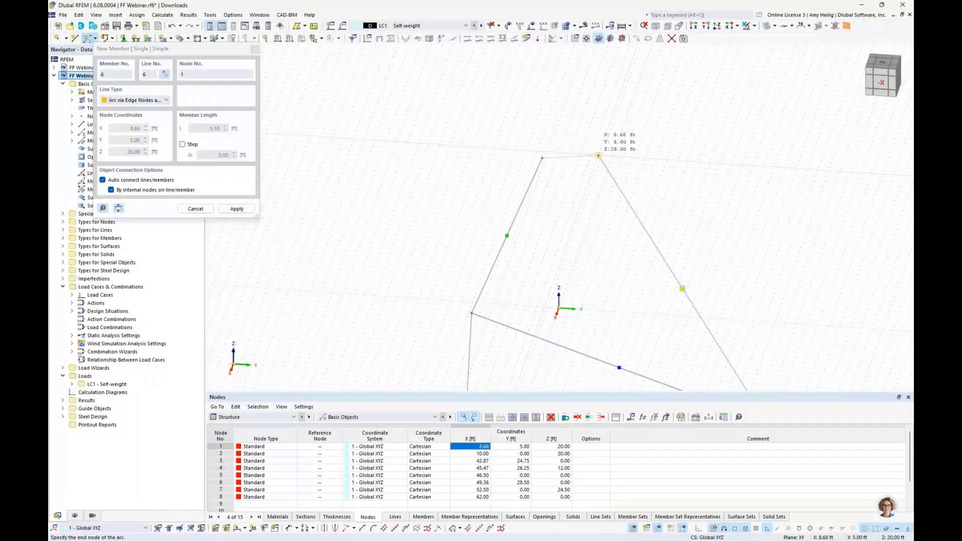
left_click(598, 156)
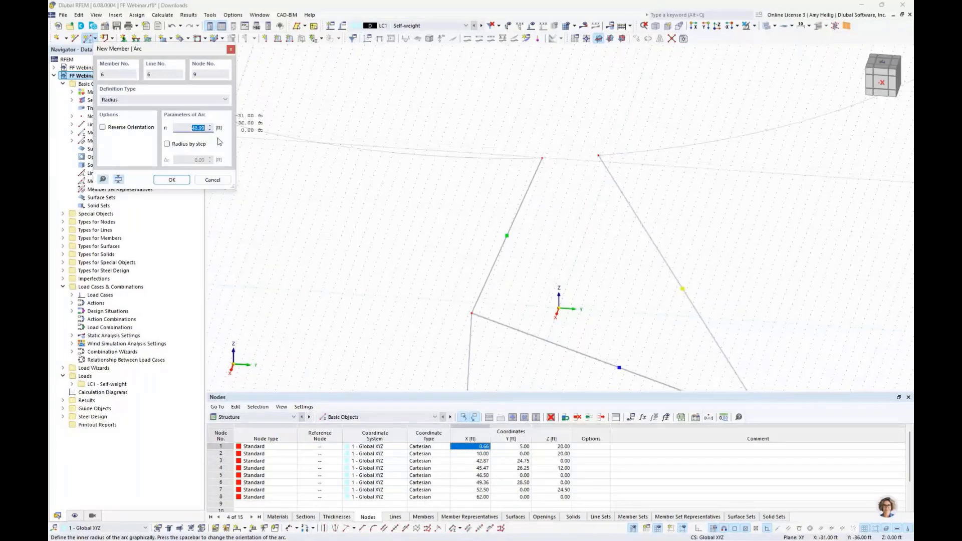
left_click(103, 128)
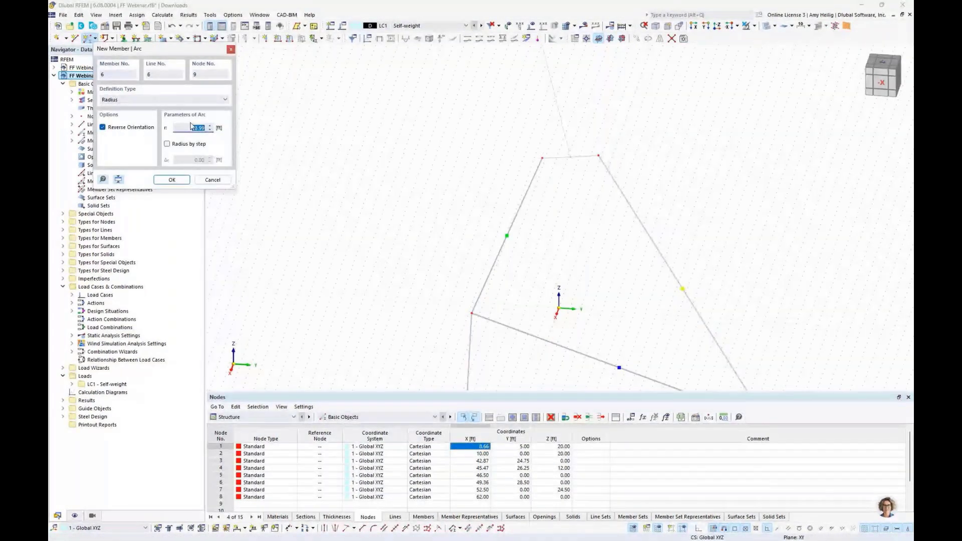
type("10")
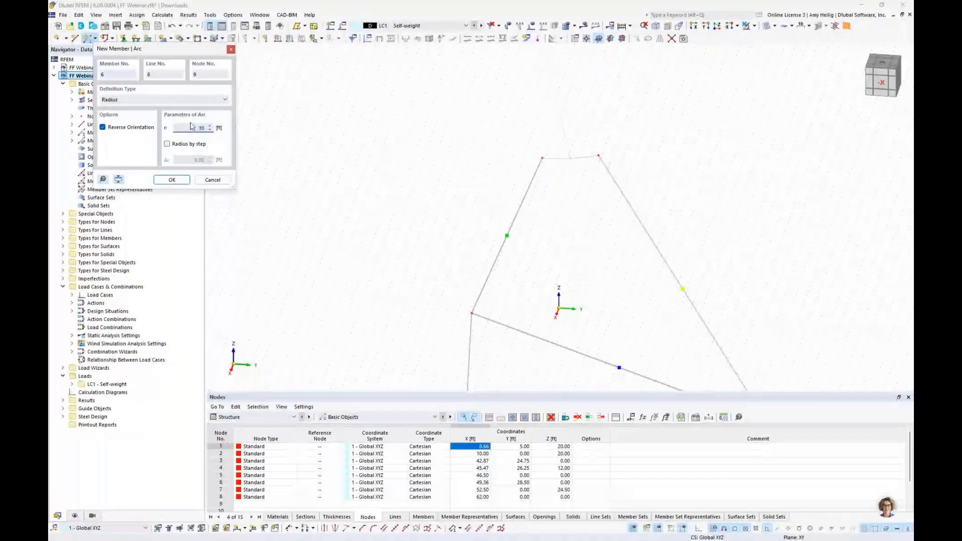
left_click(170, 181)
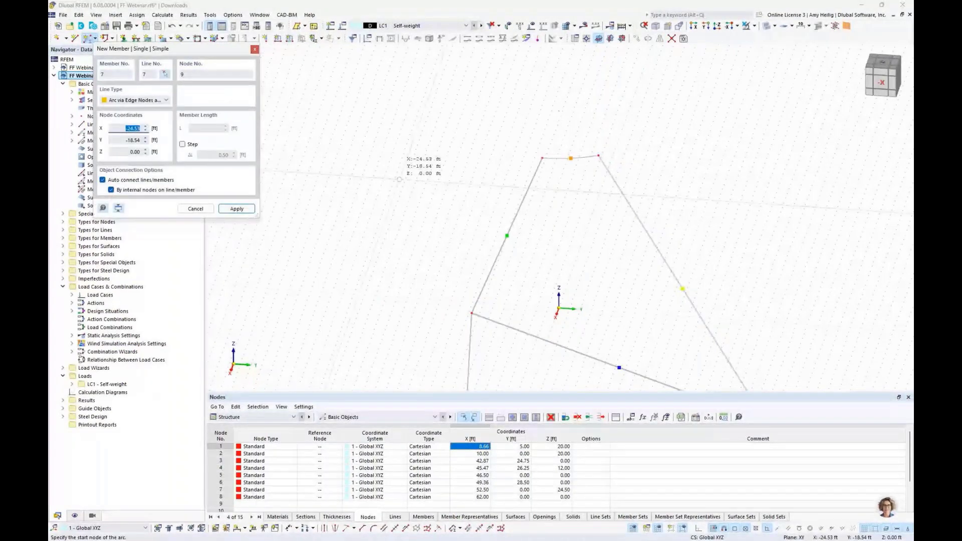
scroll(579, 133, "up", 2)
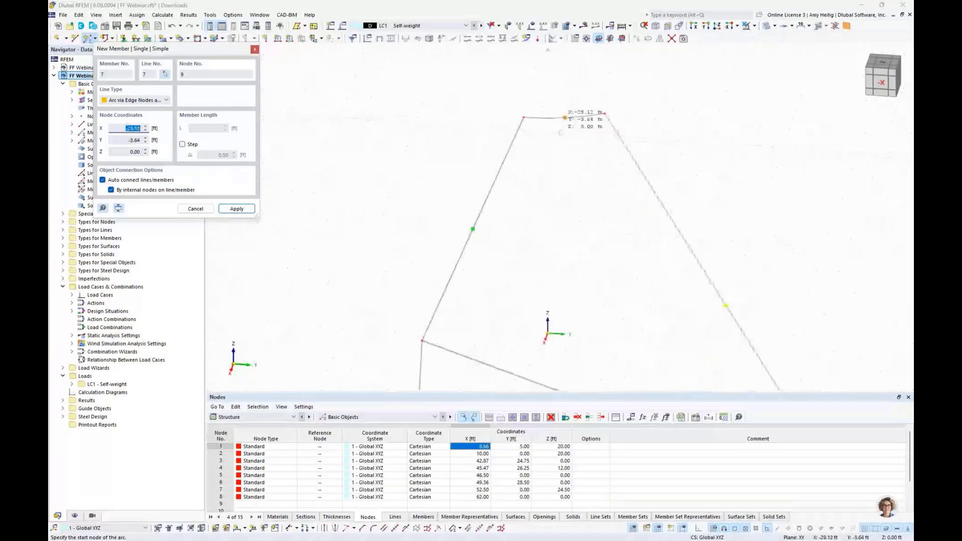
scroll(560, 133, "up", 1)
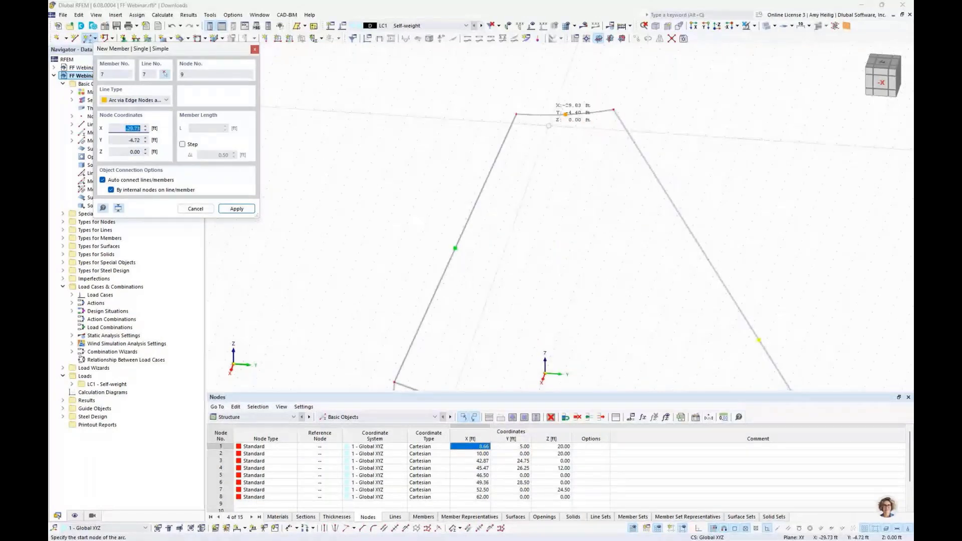
scroll(551, 150, "down", 2)
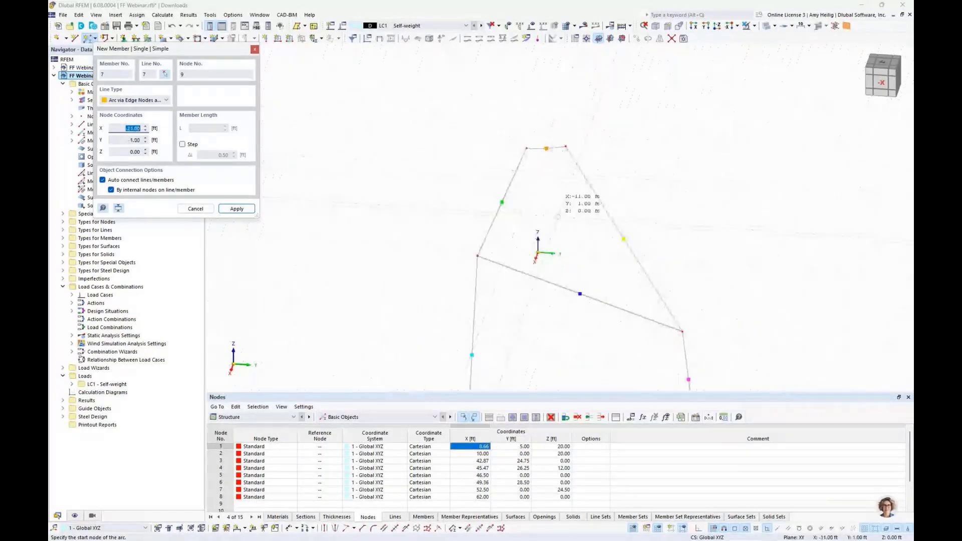
key("Escape")
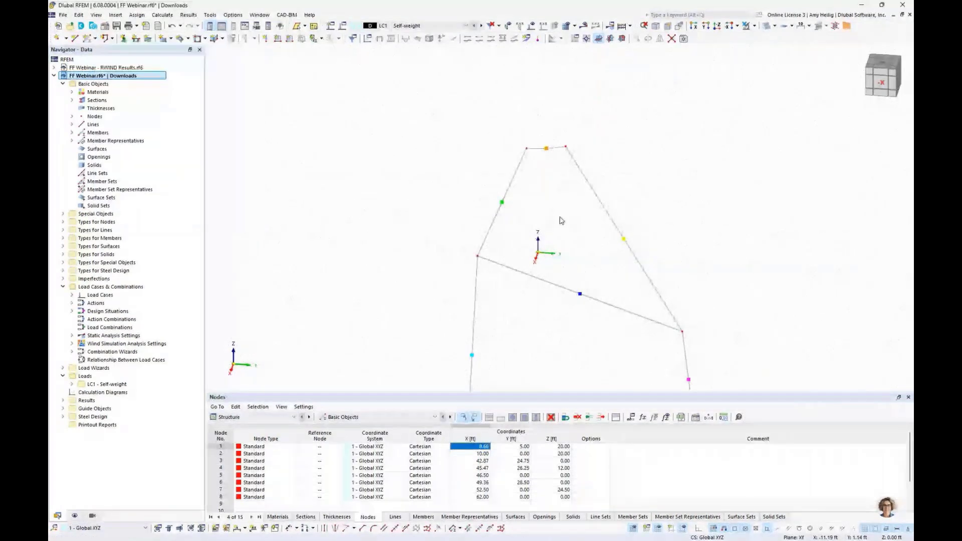
Hide the member representatives in the model display and switch off the work plane grid
middle_click_drag(561, 220, 526, 153, "ctrl")
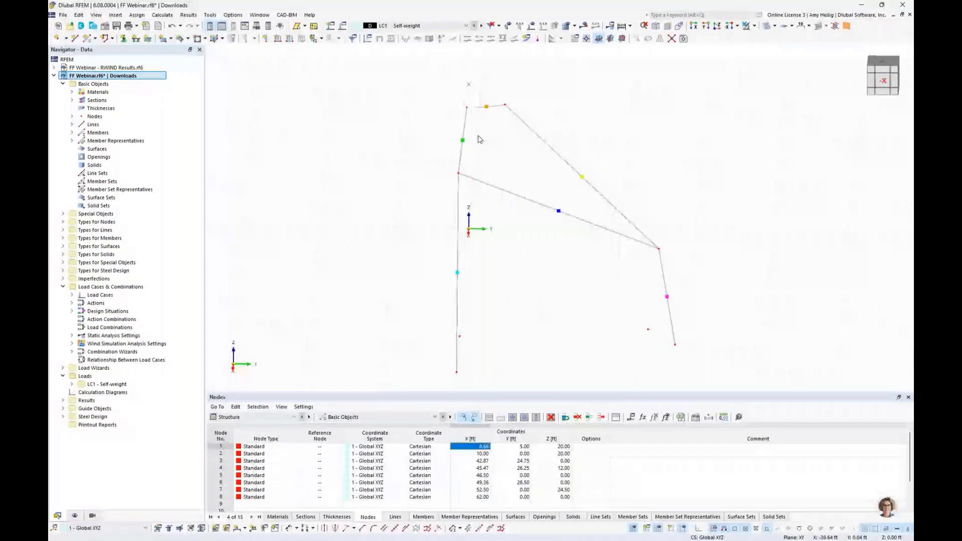
left_click(75, 516)
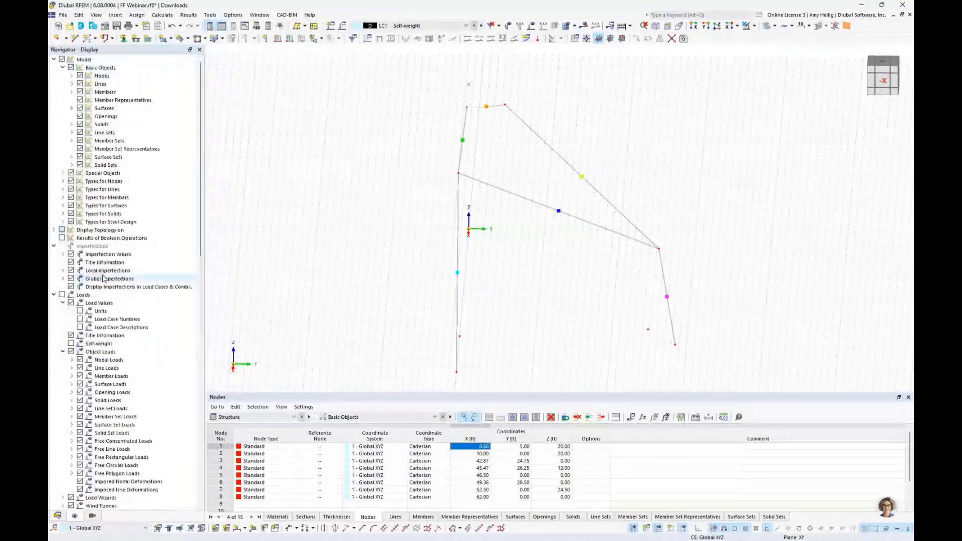
left_click(80, 100)
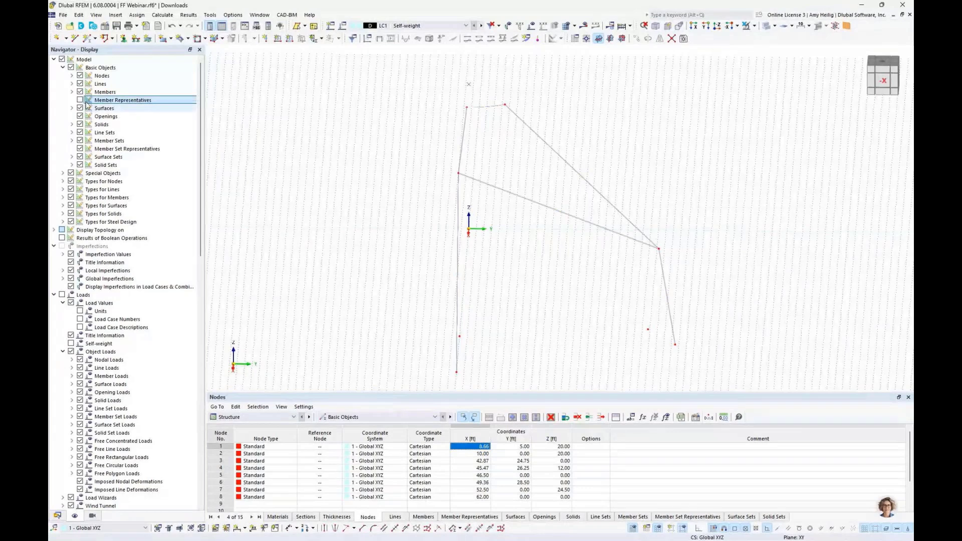
left_click(633, 529)
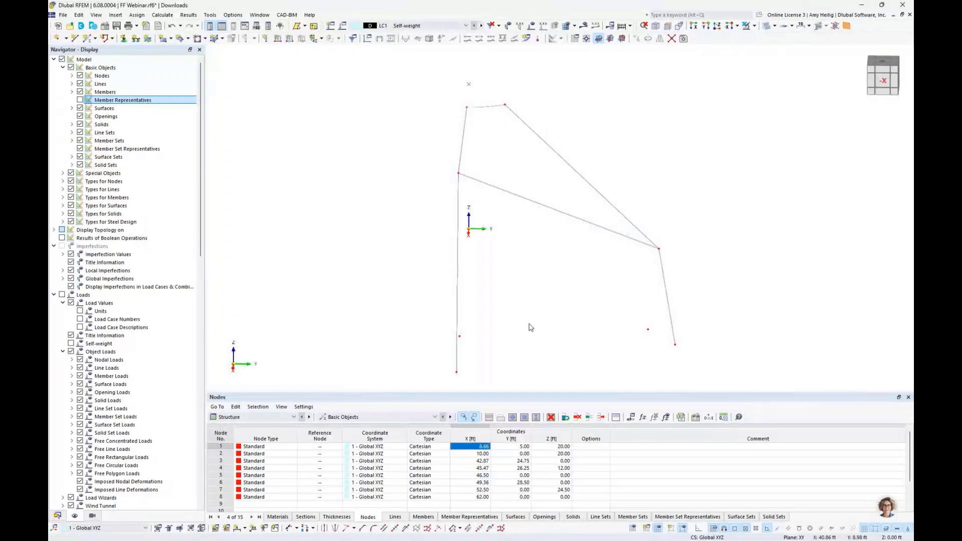
Start a new member of type Beam and browse the standardized round hollow steel sections for its start section
mouse_move(528, 326)
middle_mouse_down()
mouse_move(545, 302)
mouse_move(529, 314)
middle_mouse_up()
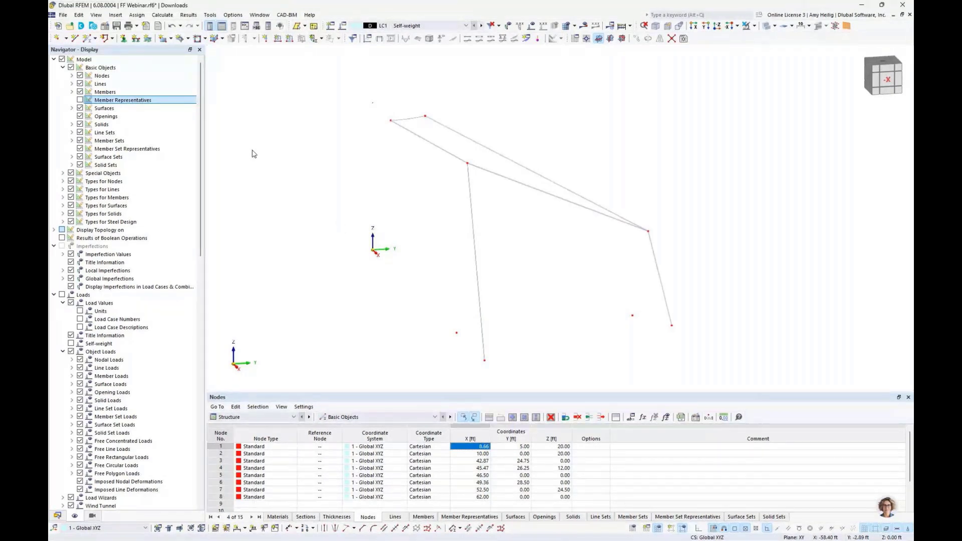
left_click(88, 39)
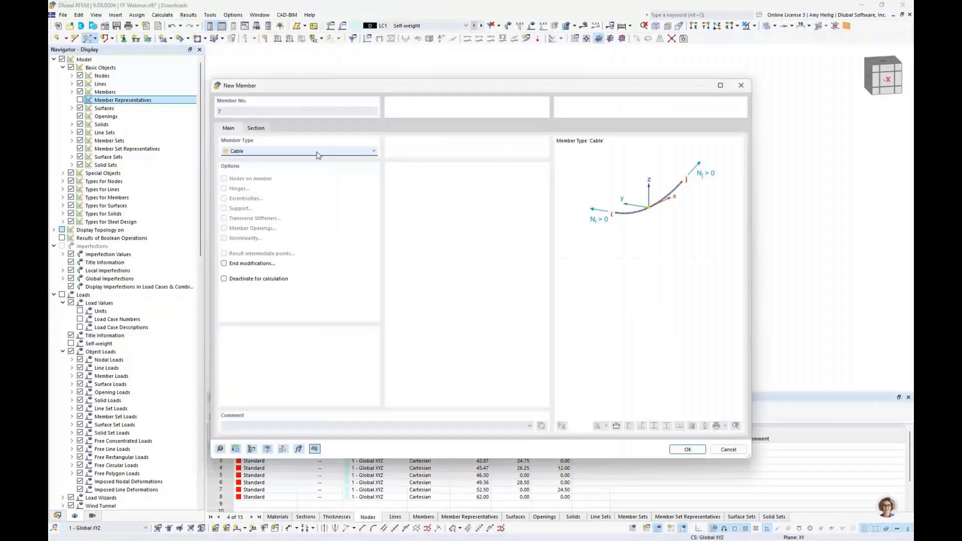
scroll(317, 151, "up", 8)
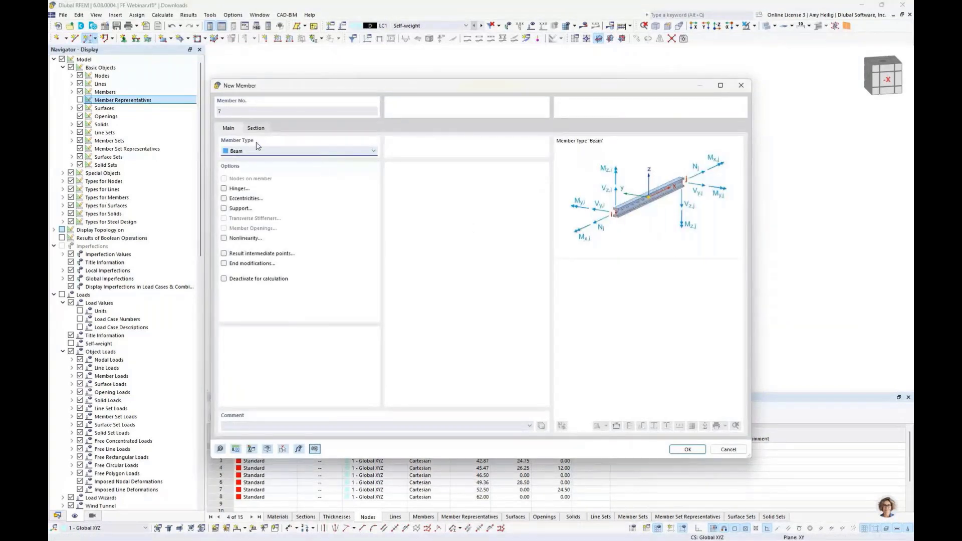
left_click(256, 128)
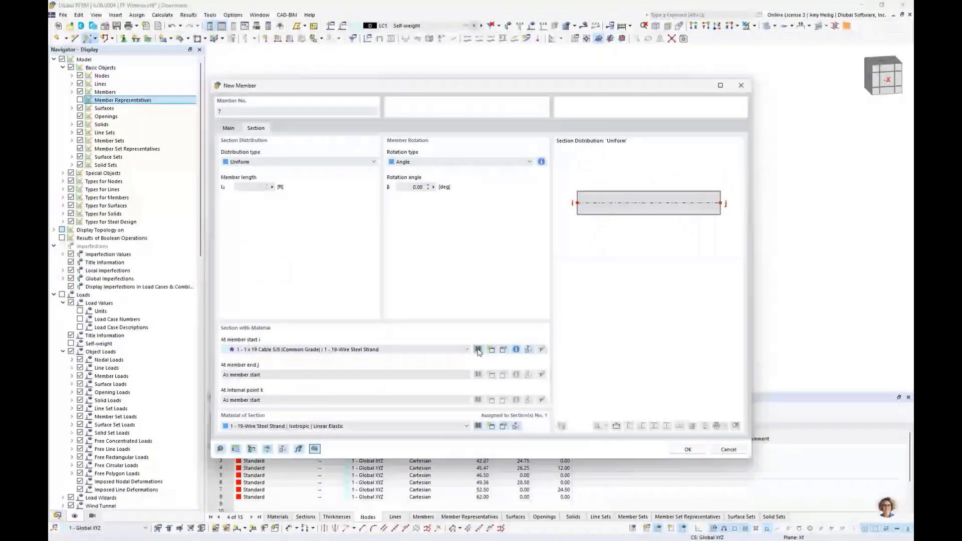
left_click(478, 350)
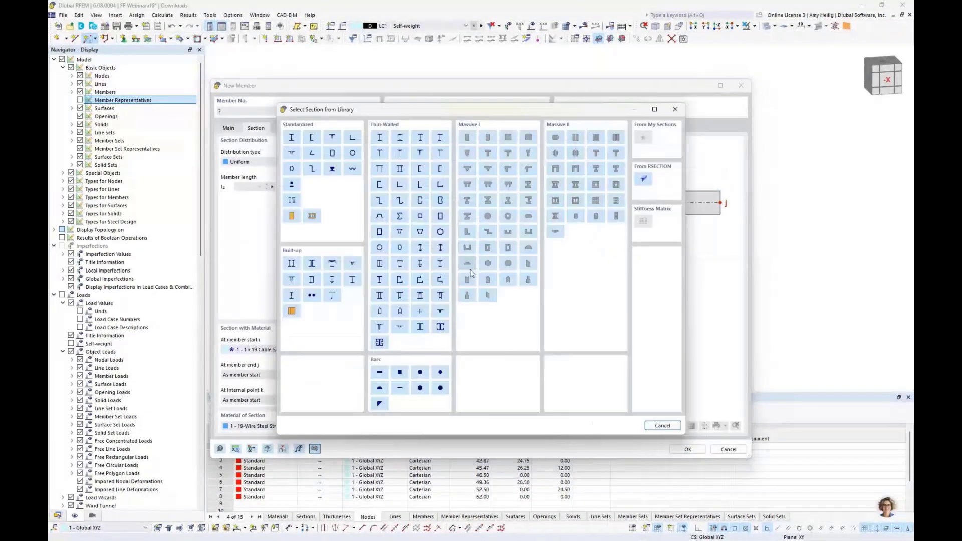
left_click(352, 153)
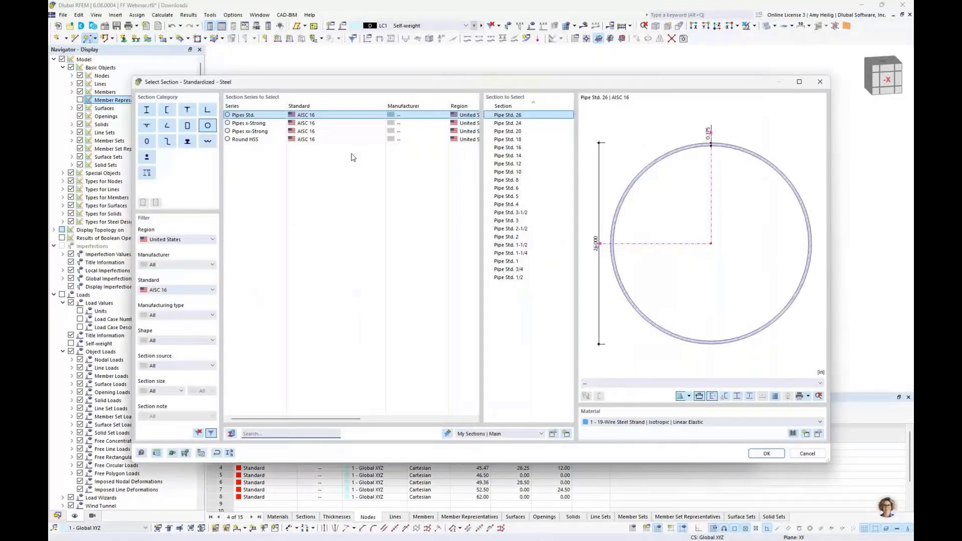
Filter the sections by United States and AISC 16, and select Round HSS 7.5x0.188
left_click(190, 240)
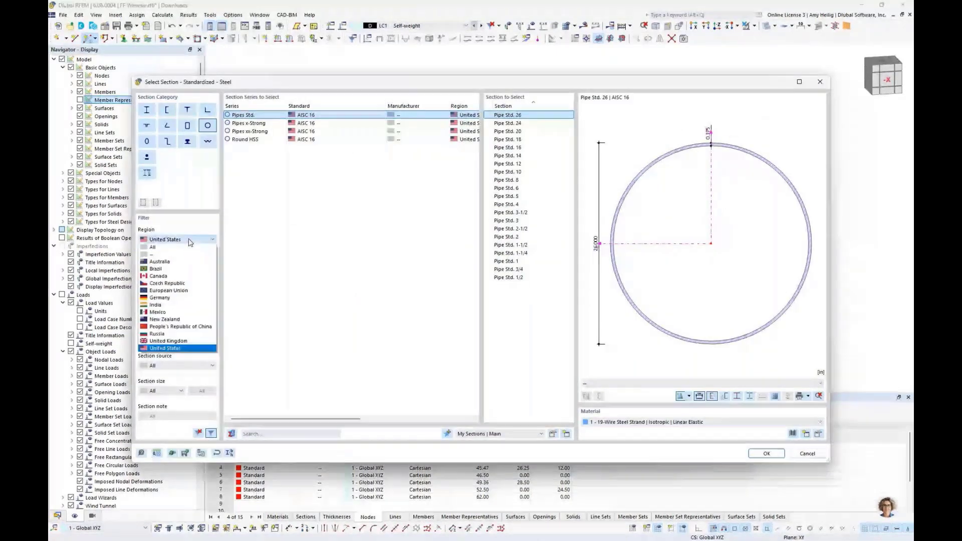
left_click(173, 350)
left_click(171, 290)
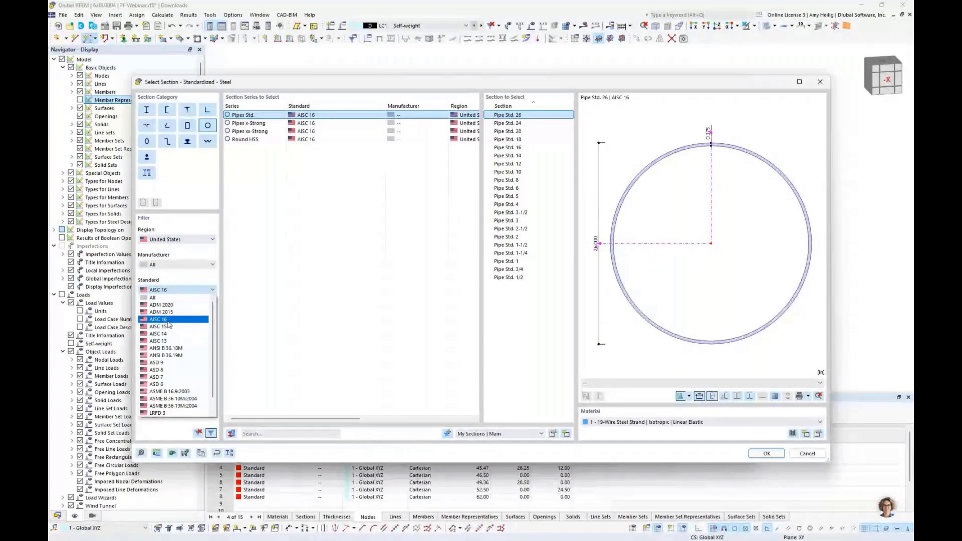
left_click(169, 321)
left_click(258, 139)
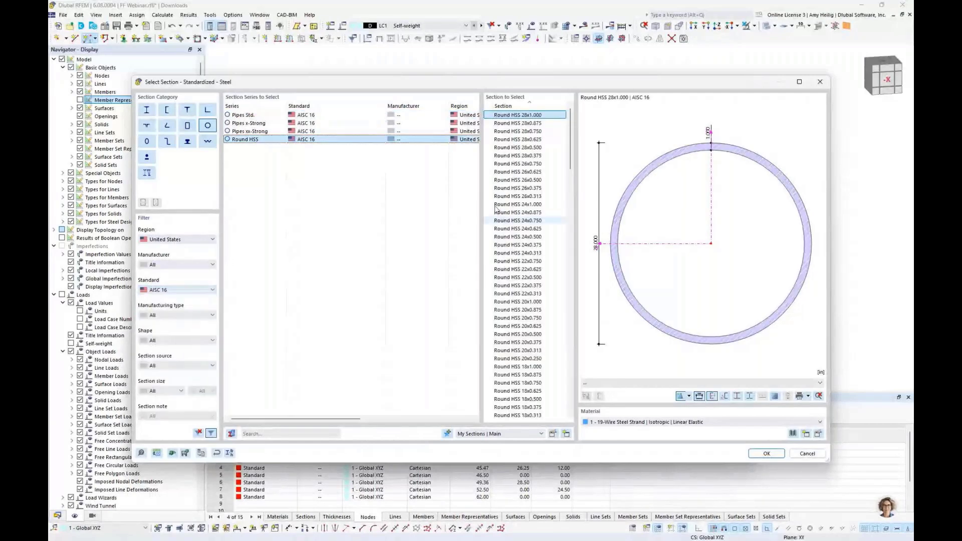
scroll(531, 289, "down", 20)
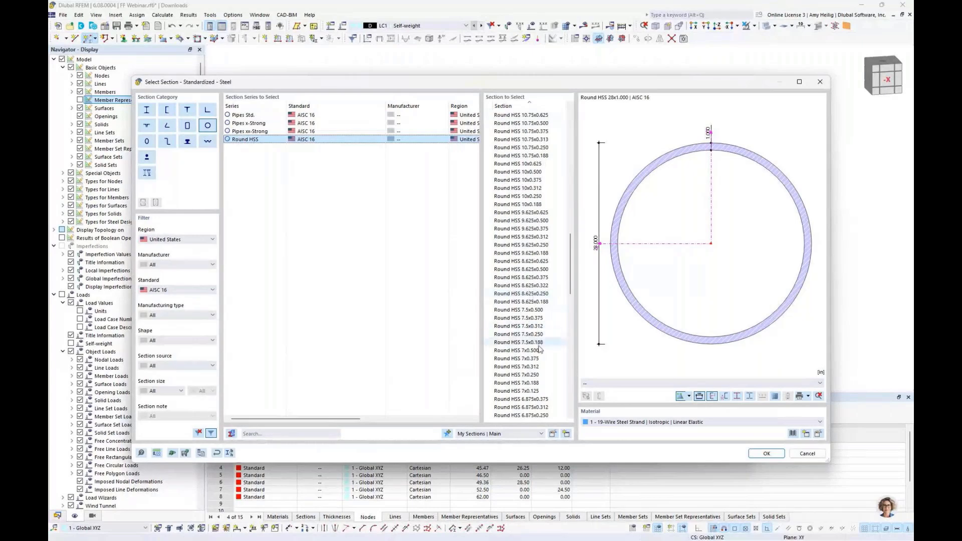
left_click(542, 343)
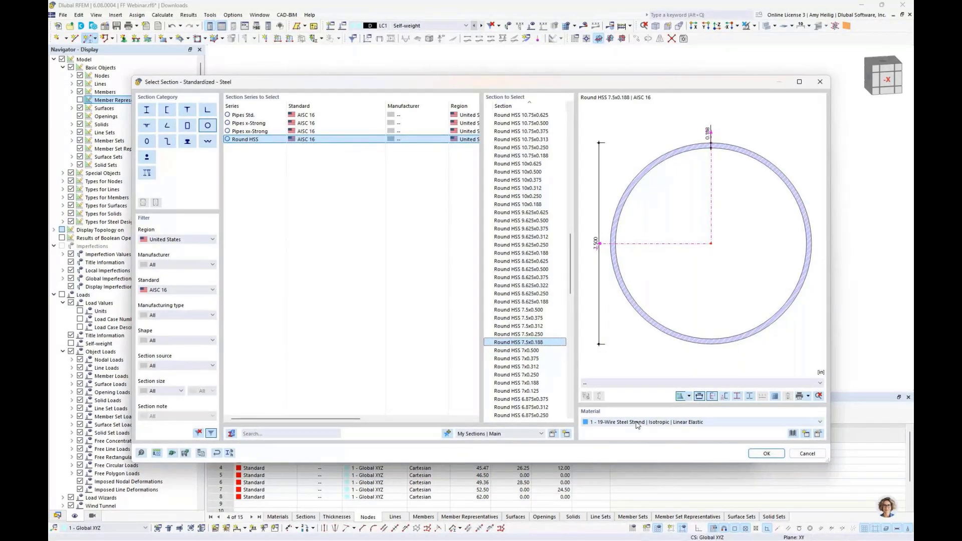
Assign the AISC 360-22 steel A500, Grade B from the Steel (Imperial) A500 series to the section and accept the section
left_click(792, 434)
left_click(212, 145)
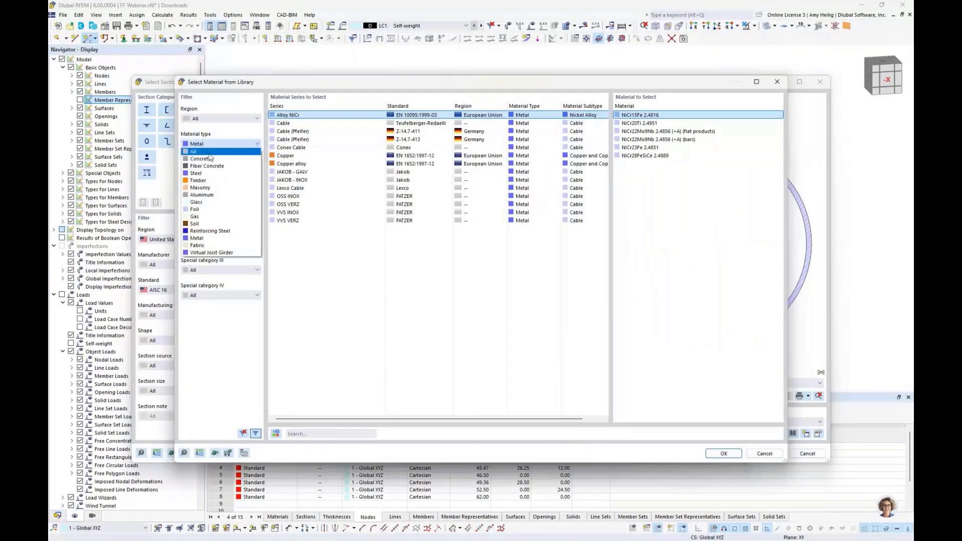
left_click(206, 173)
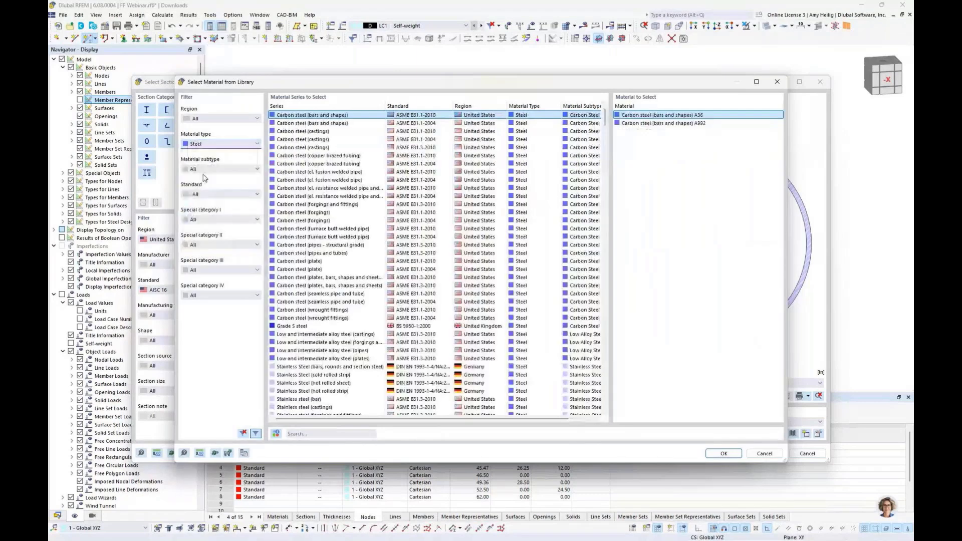
left_click(214, 194)
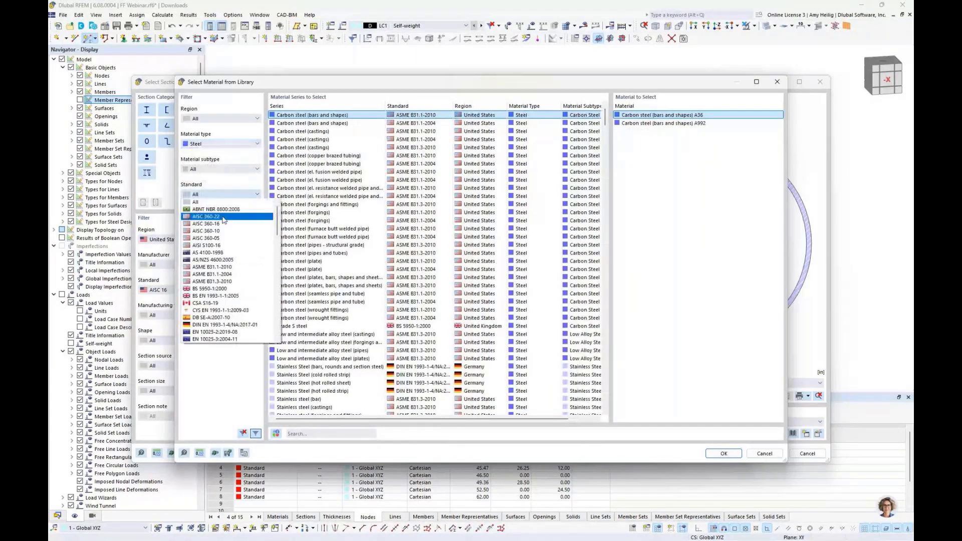
left_click(223, 218)
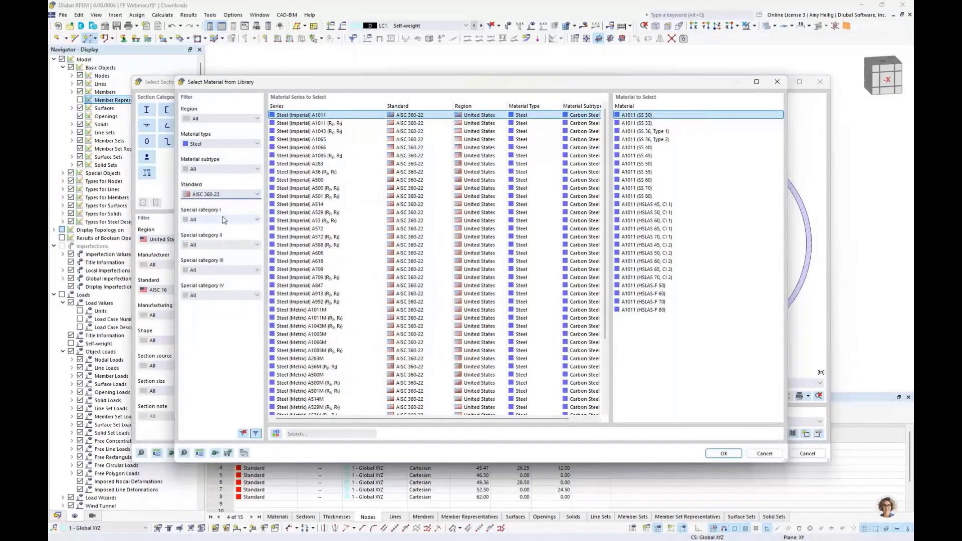
left_click(320, 188)
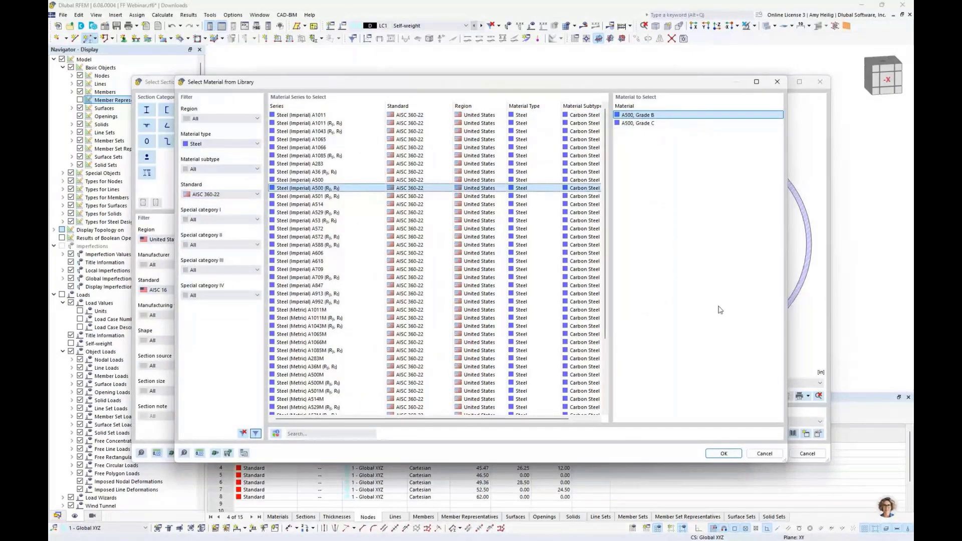
left_click(724, 453)
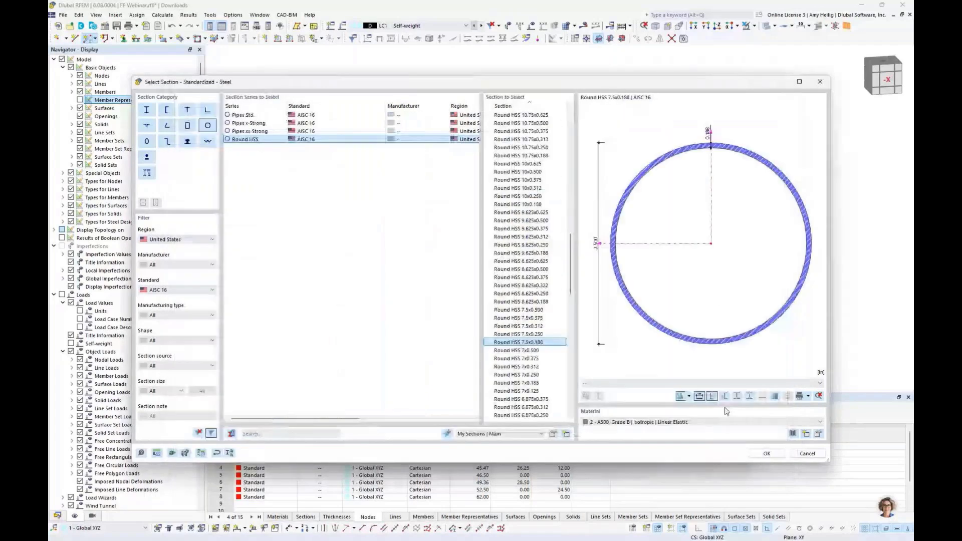
left_click(766, 453)
Draw two straight beam columns from node 7 to node 5 and from node 4 to node 3, and end member creation
left_click(687, 450)
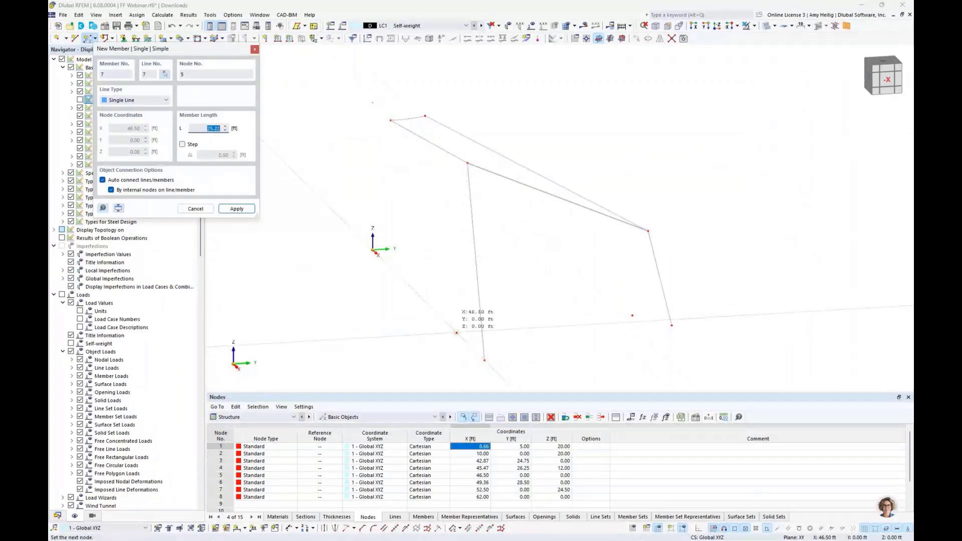
left_click(457, 332)
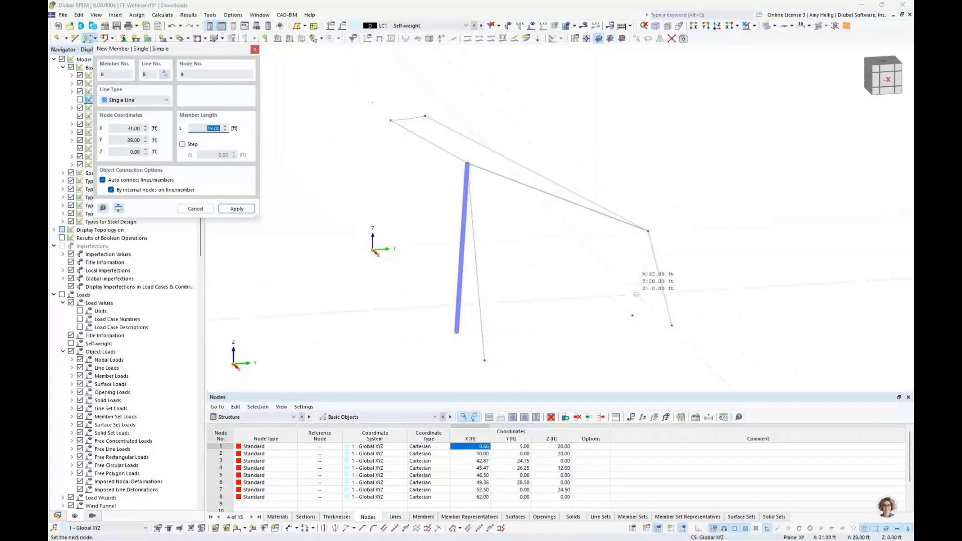
left_click(632, 315)
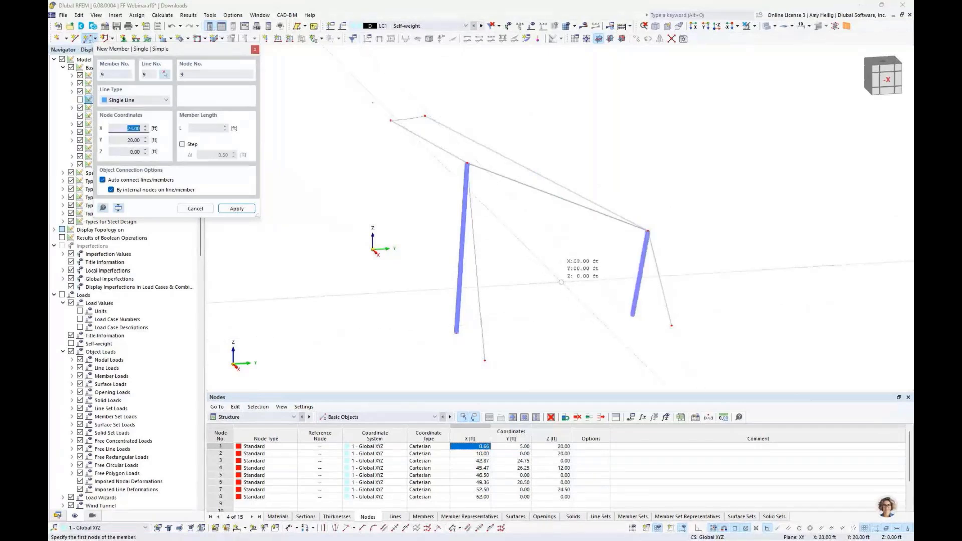
key("Escape")
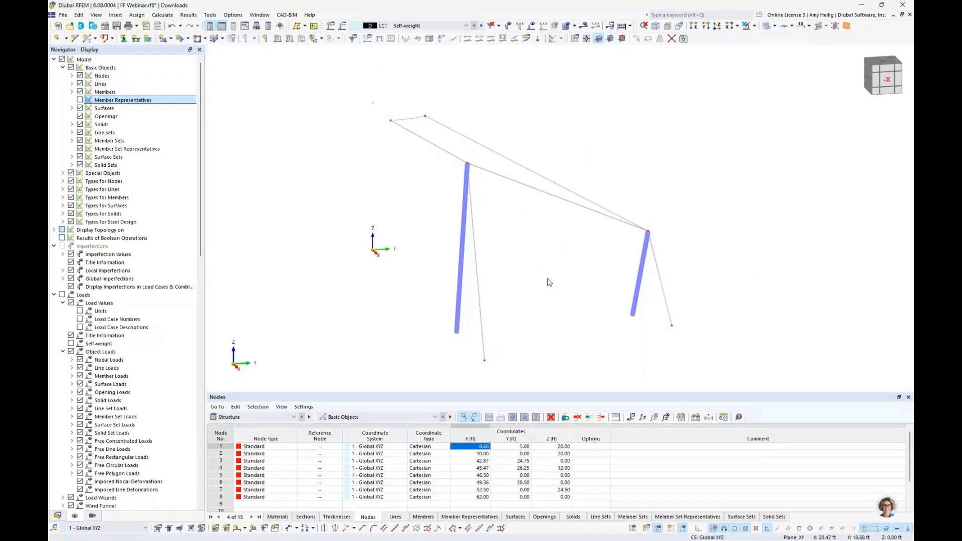
Start a new quadrangle surface and set its stiffness type to Membrane
middle_click_drag(550, 282, 529, 281)
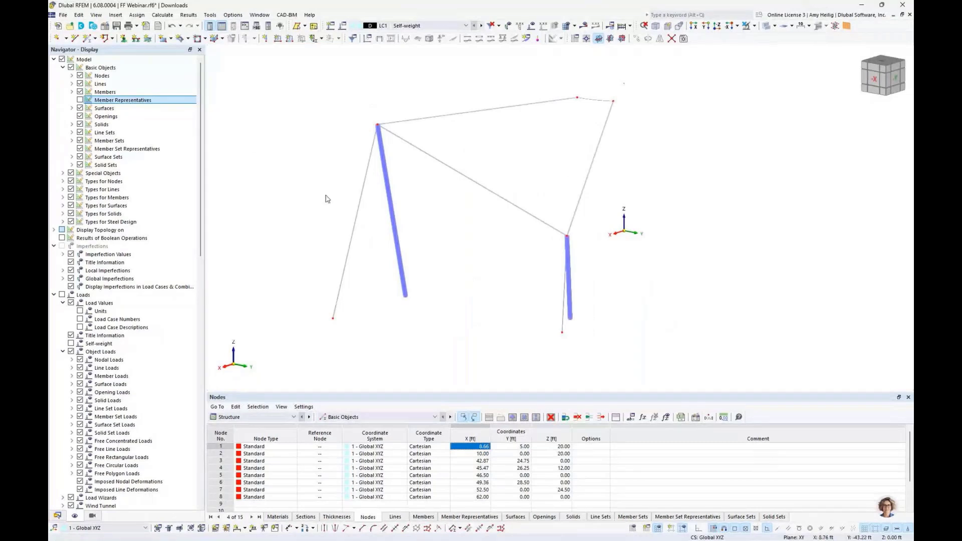
left_click(171, 39)
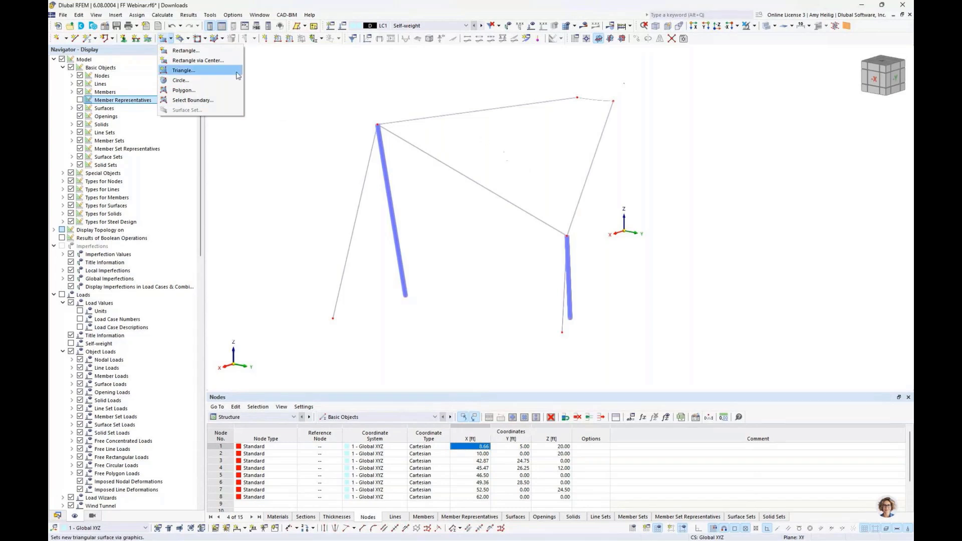
left_click(188, 39)
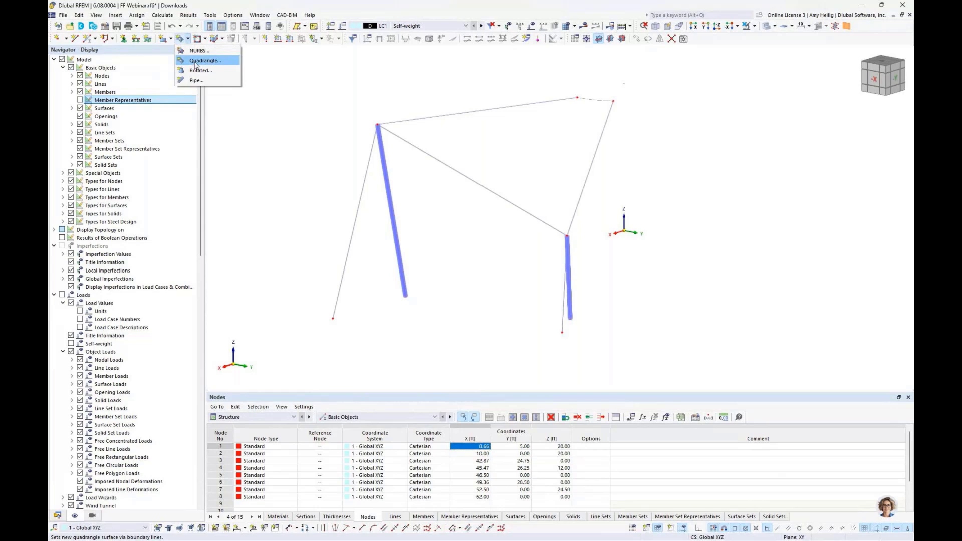
left_click(196, 63)
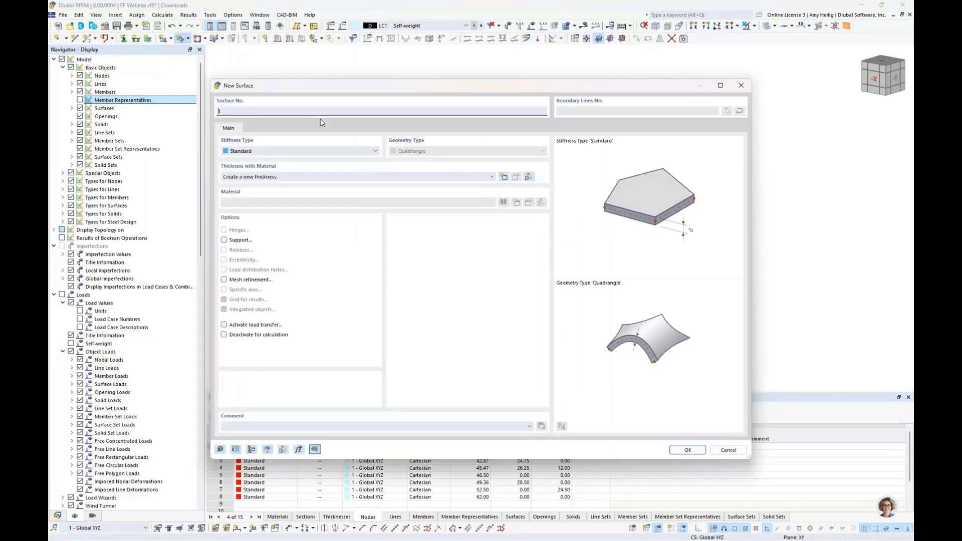
left_click(288, 151)
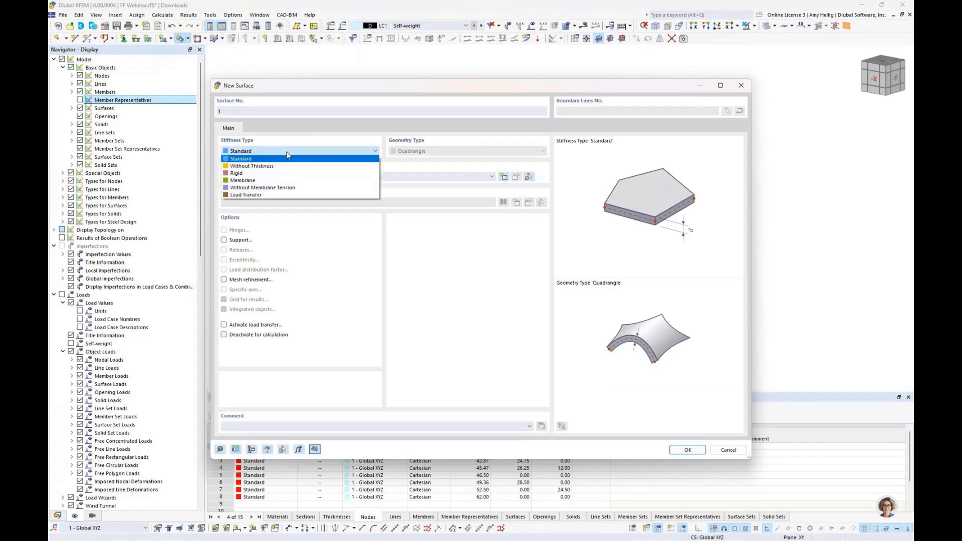
left_click(264, 181)
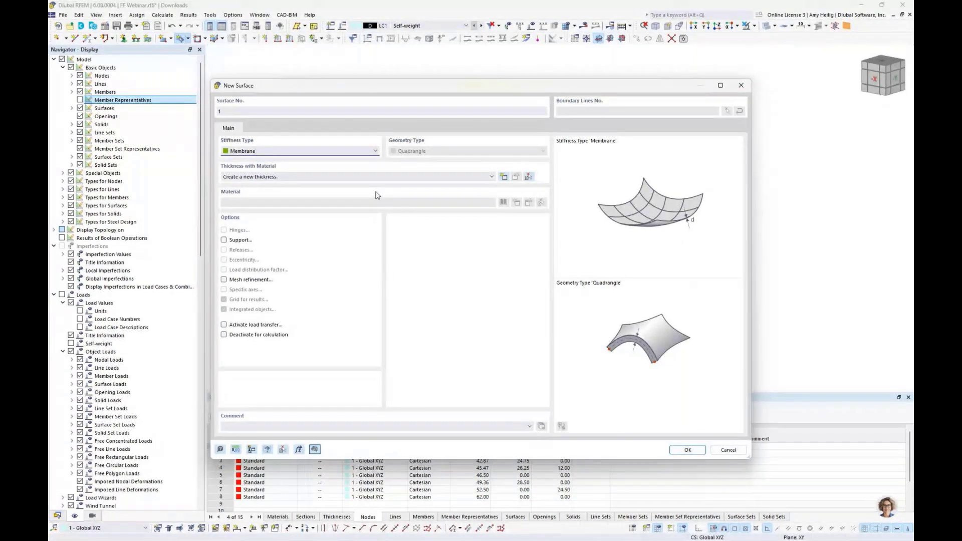
Create a new uniform thickness for the membrane with the fabric material PES-PVC Typ I from the material library
left_click(504, 178)
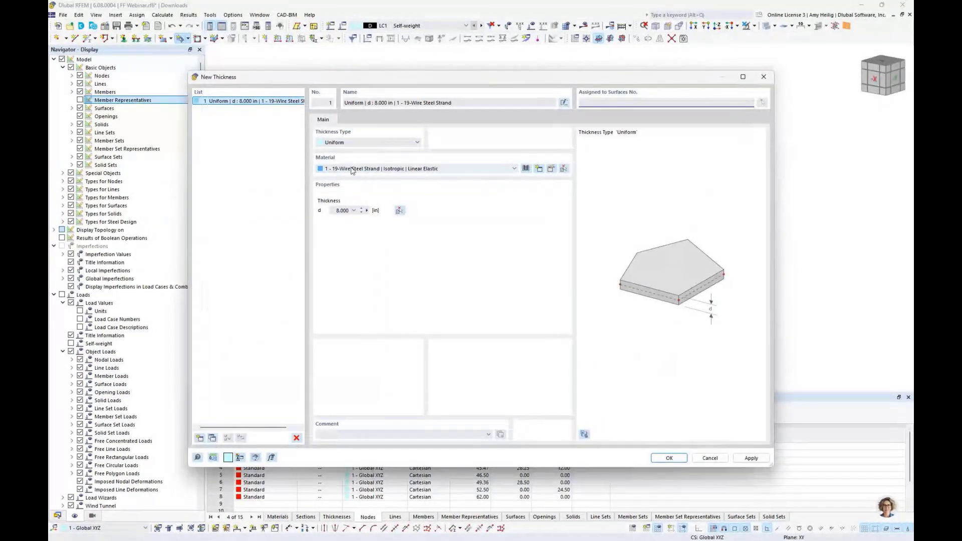
left_click(526, 169)
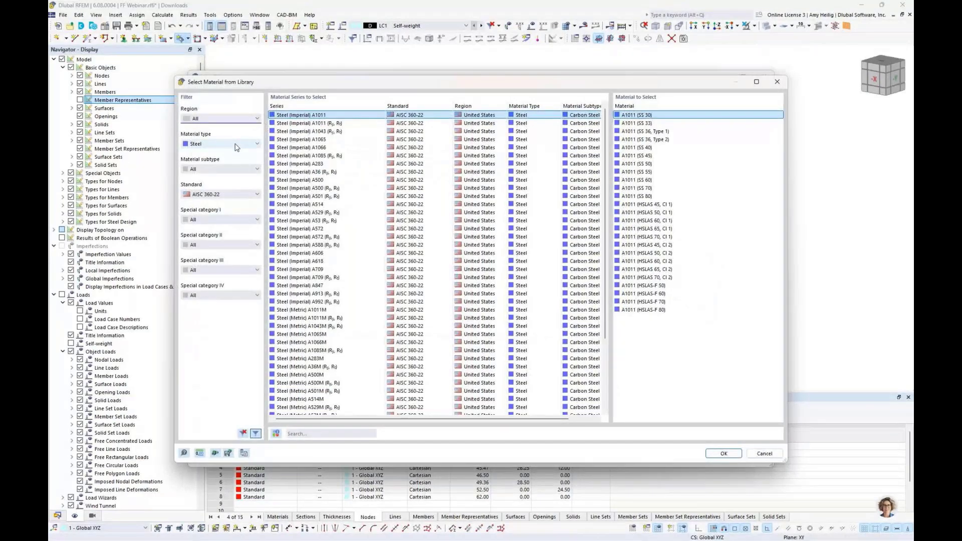
left_click(240, 145)
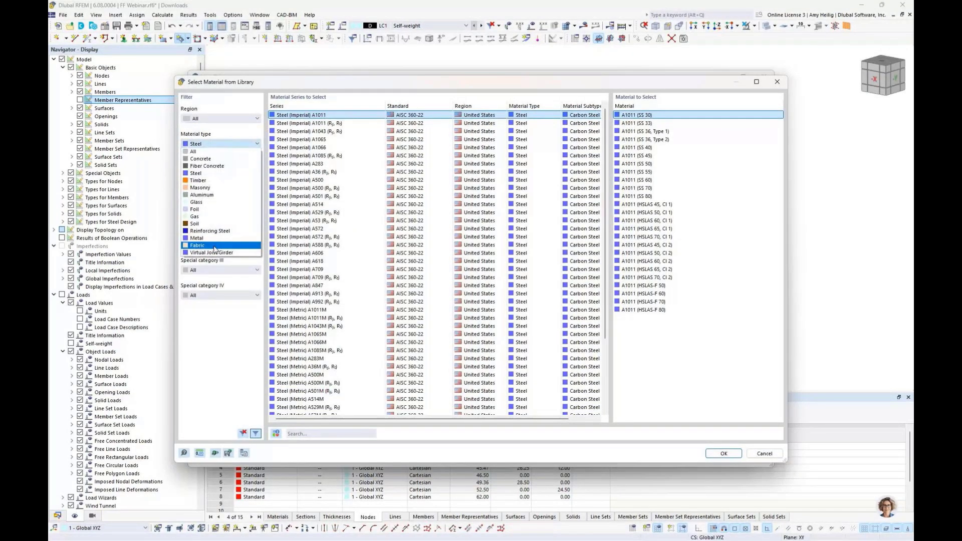
left_click(214, 246)
left_click(296, 124)
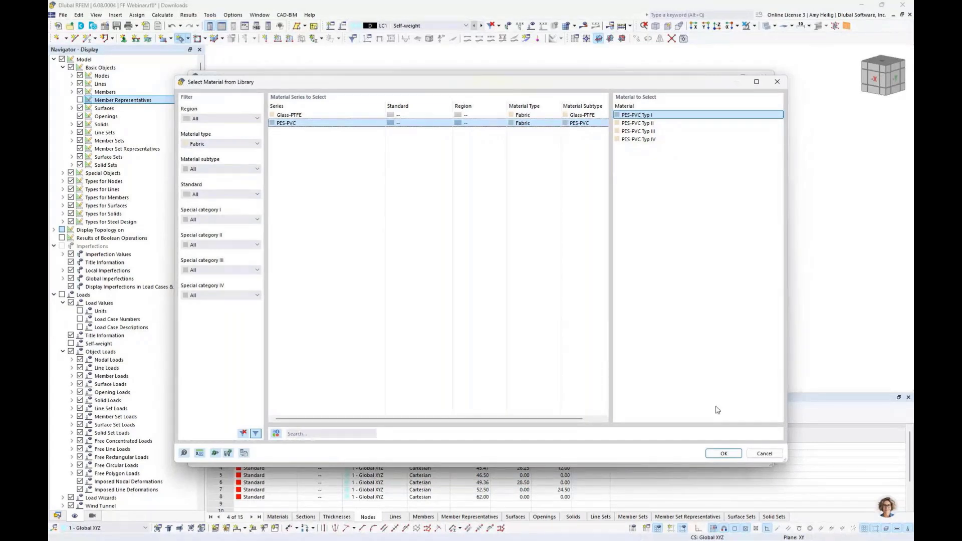
left_click(721, 453)
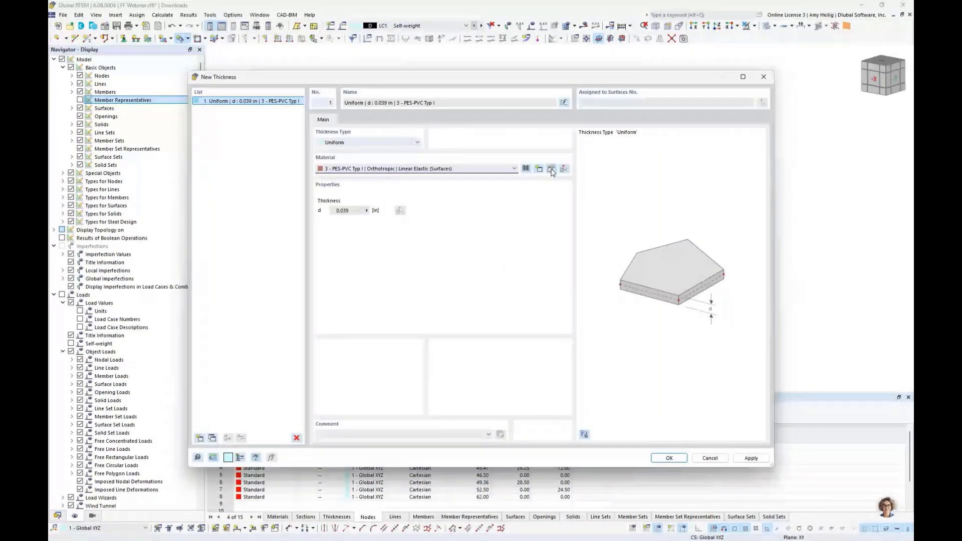
Try the user-defined option on the PES-PVC Typ I material, examine its material values, and discard the edit
left_click(551, 170)
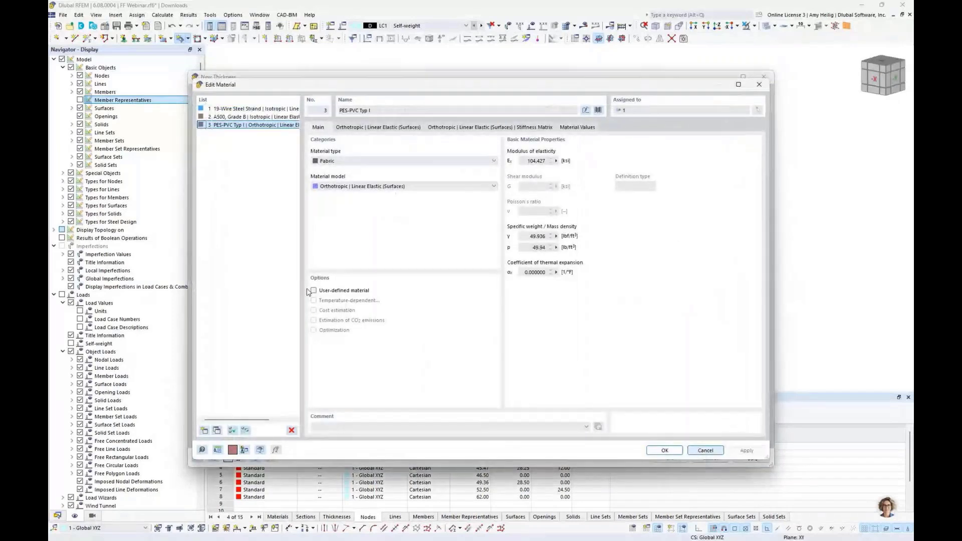
left_click(313, 290)
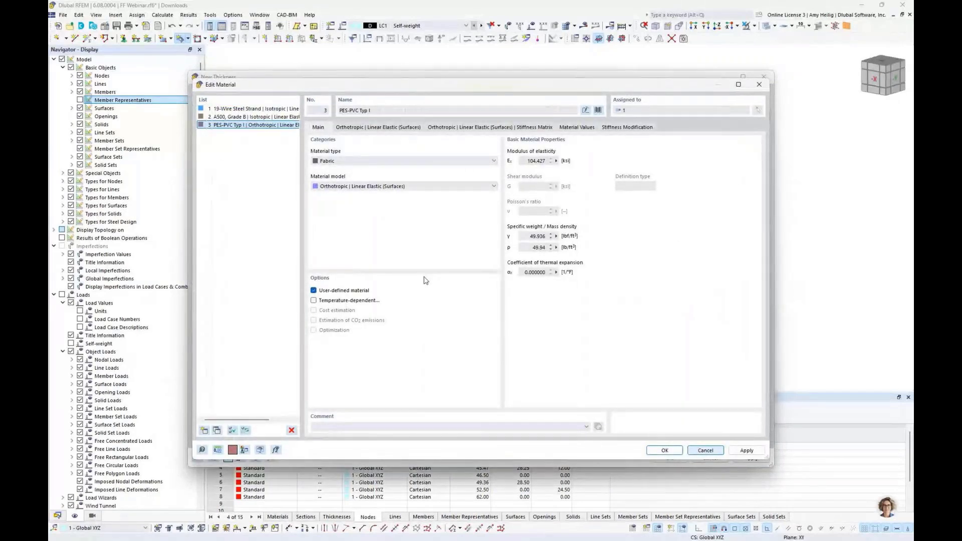
left_click(569, 128)
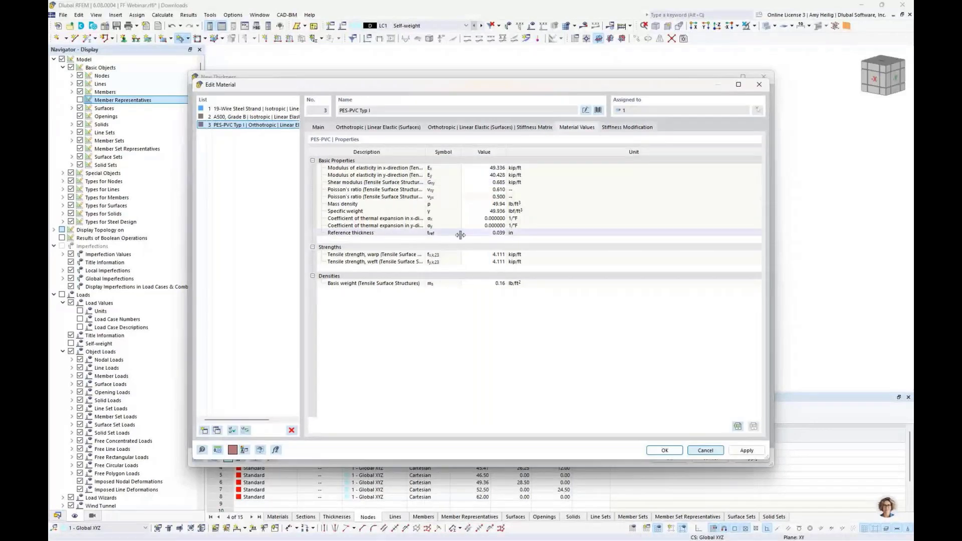
left_click(704, 450)
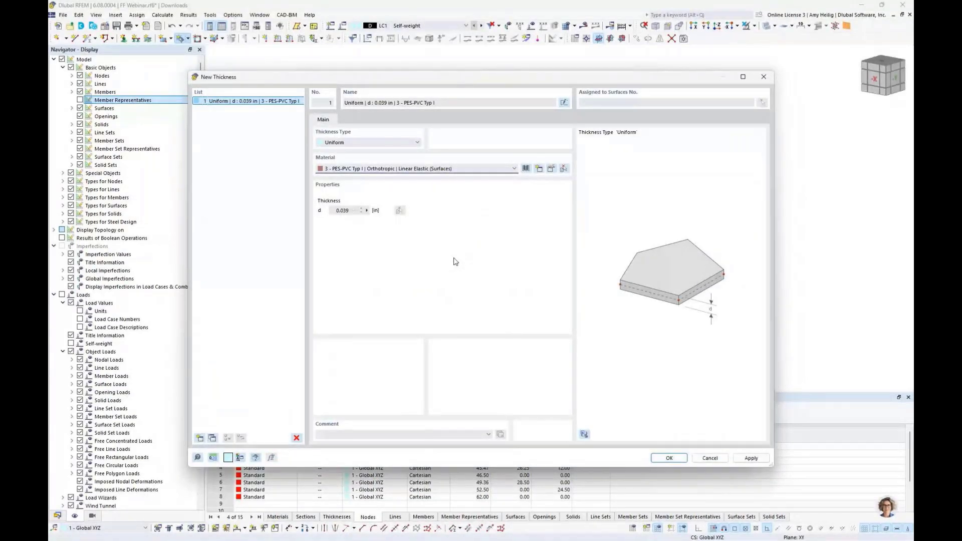
Try the Orthotropic | Fabric | Nonlinear Elastic (Surfaces) model on PES-PVC Typ I, and view its parameters and the matching slide in PowerPoint
left_click(551, 169)
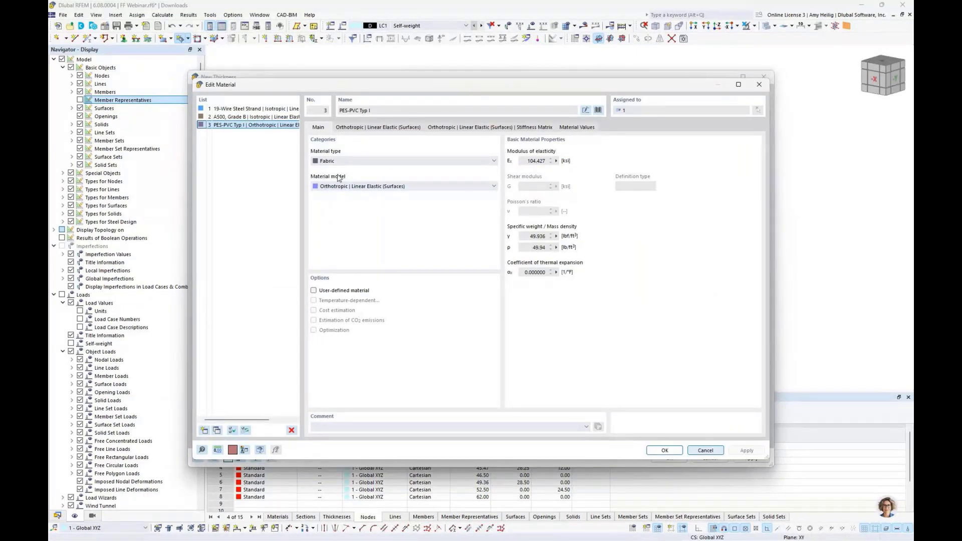
left_click(349, 186)
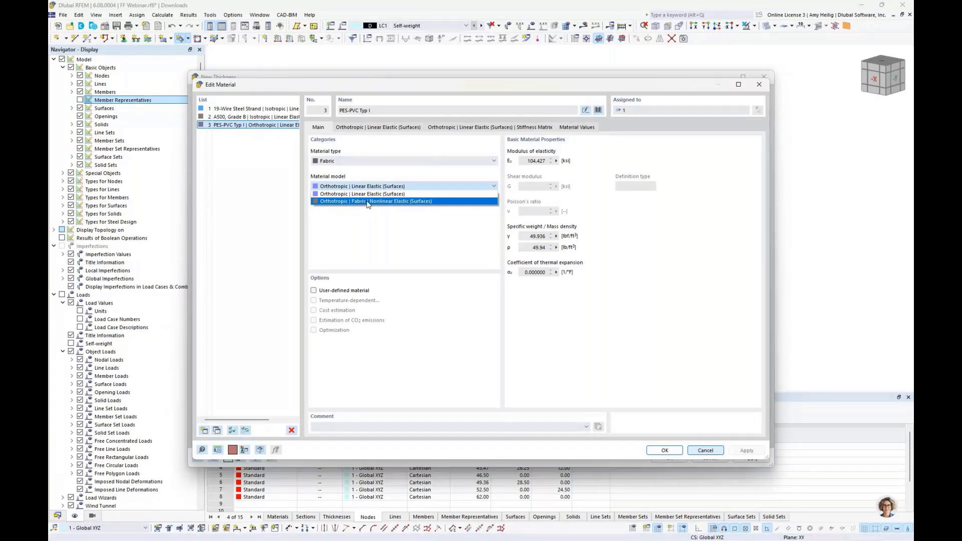
left_click(375, 201)
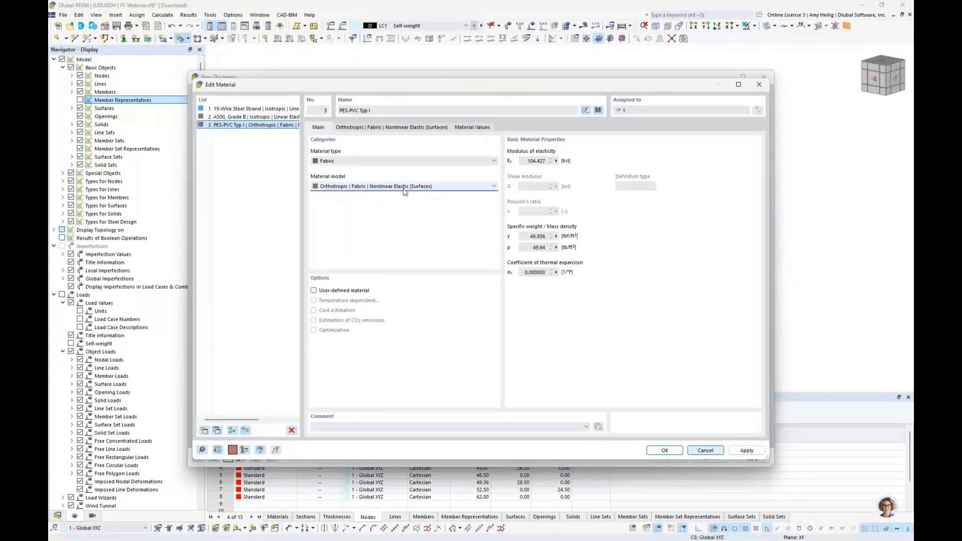
left_click(409, 129)
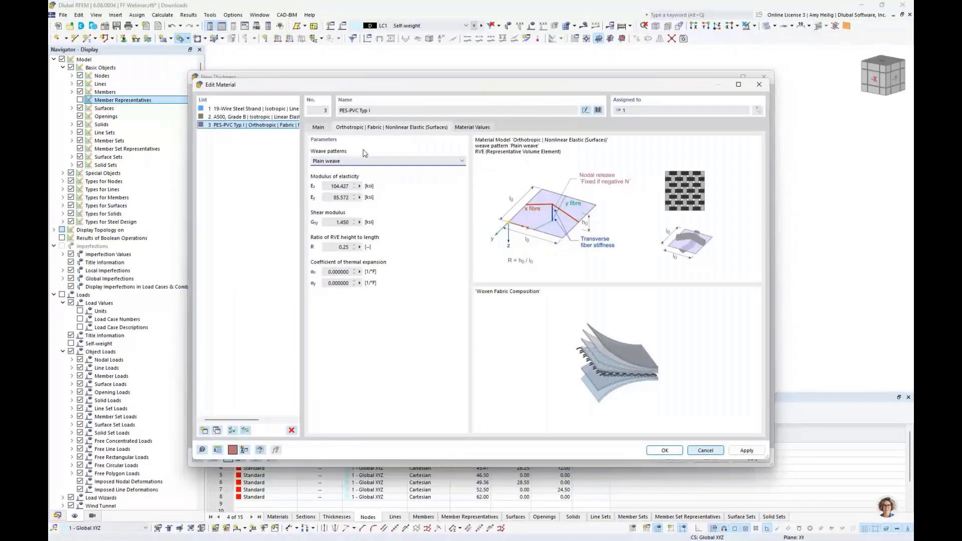
key("super+Tab")
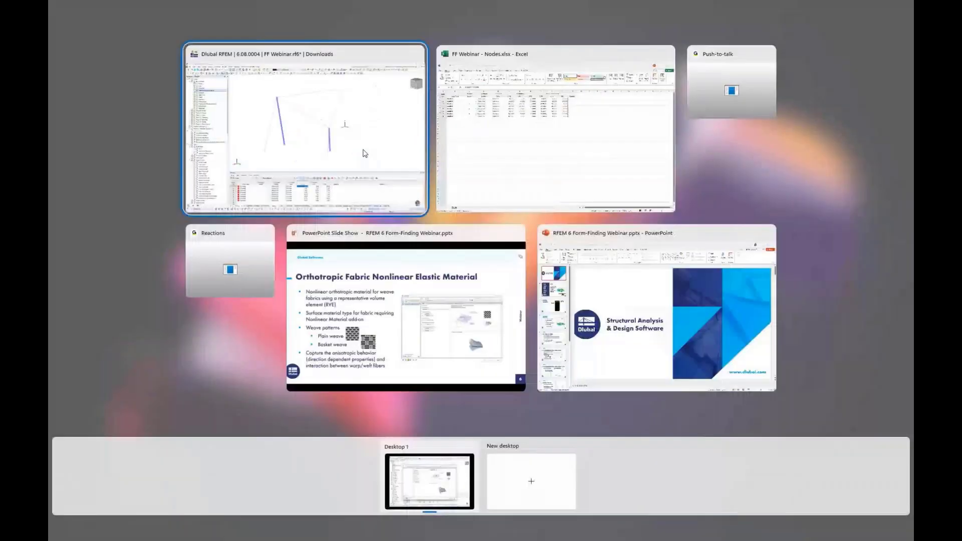
left_click(373, 284)
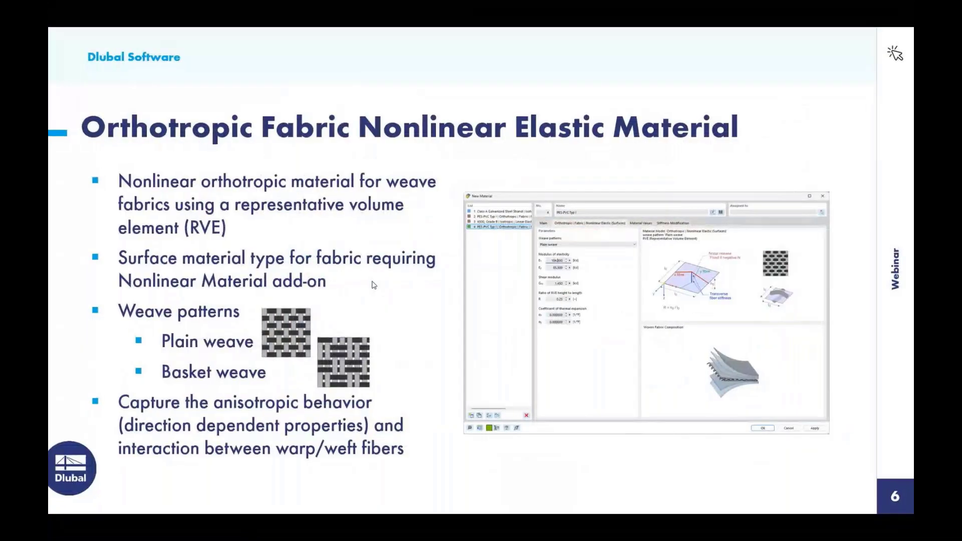
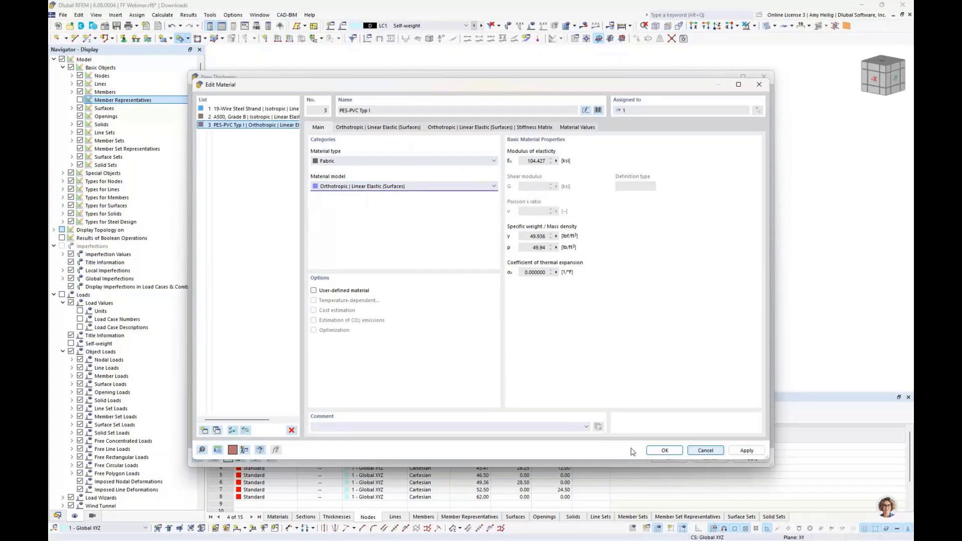
Accept the linear elastic fabric and membrane settings, and create the quadrangle surface within the four upper boundary lines
left_click(663, 450)
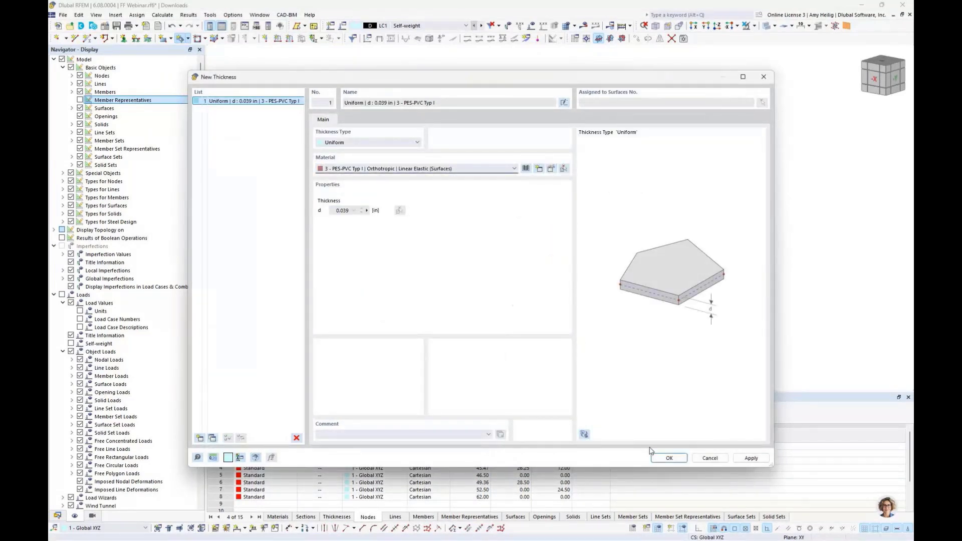
left_click(666, 461)
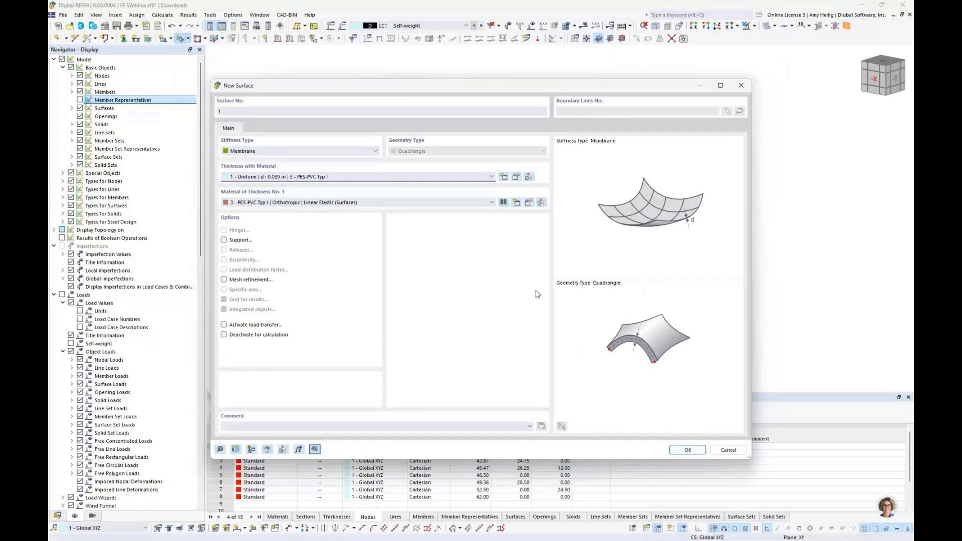
left_click(687, 450)
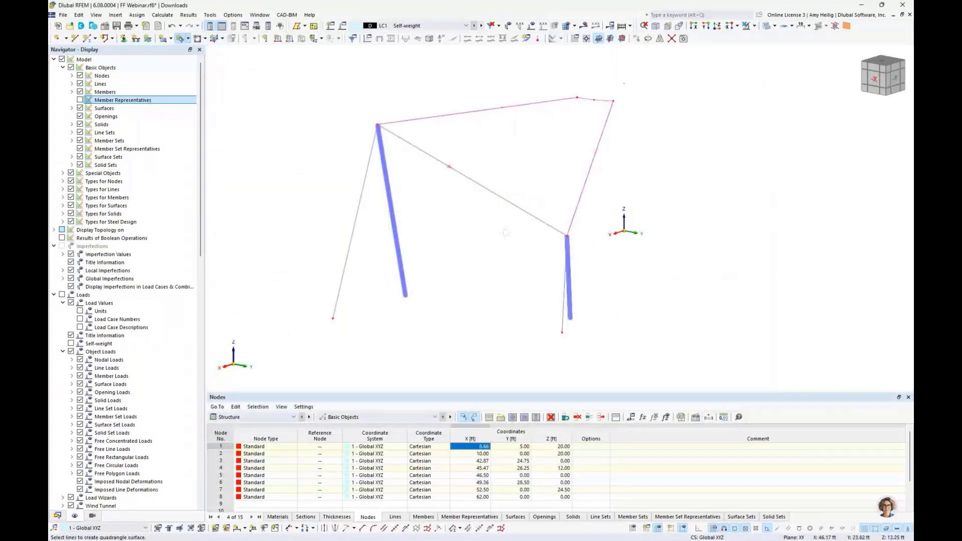
left_click(547, 224)
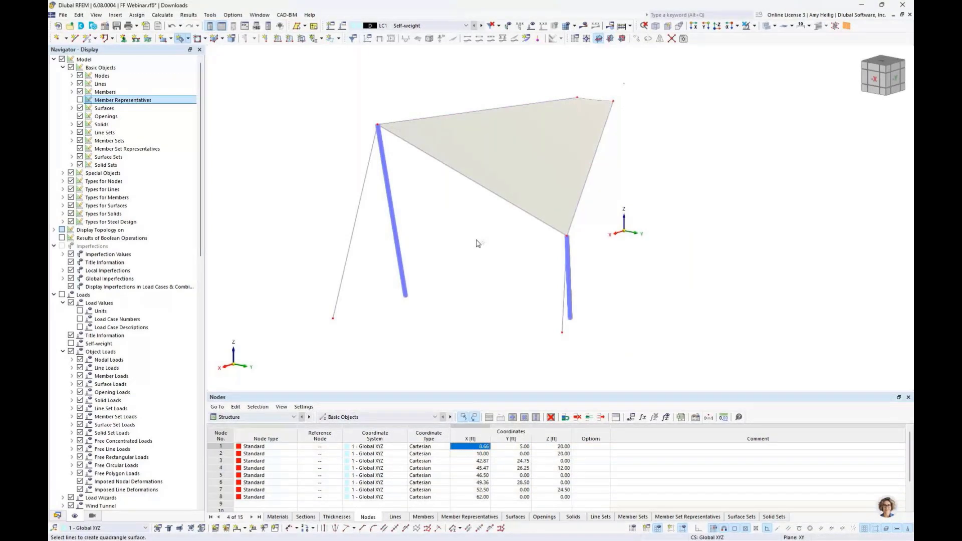
key("Escape")
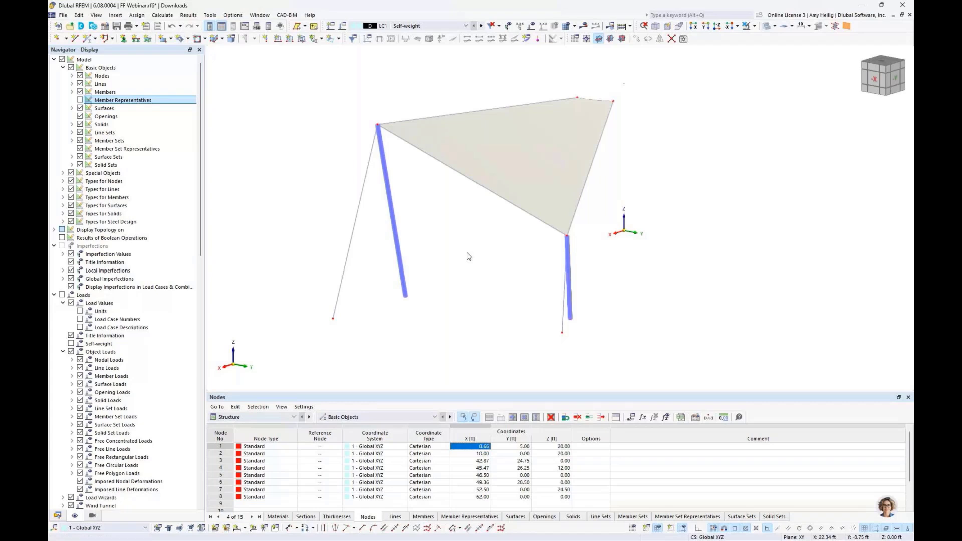
Assign the Hinged nodal support to the four base nodes of the columns and tie-down cables
scroll(468, 256, "down", 1)
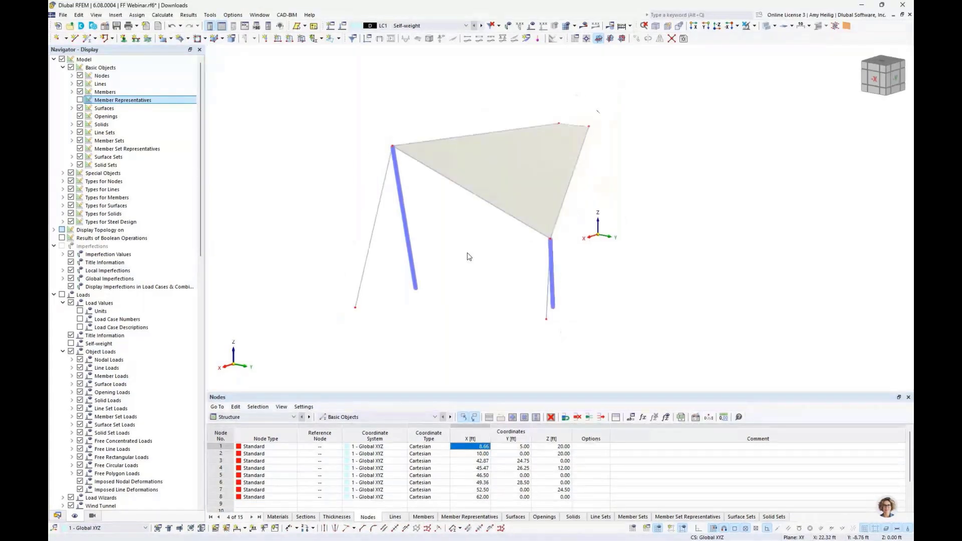
middle_click_drag(468, 256, 559, 258, "ctrl")
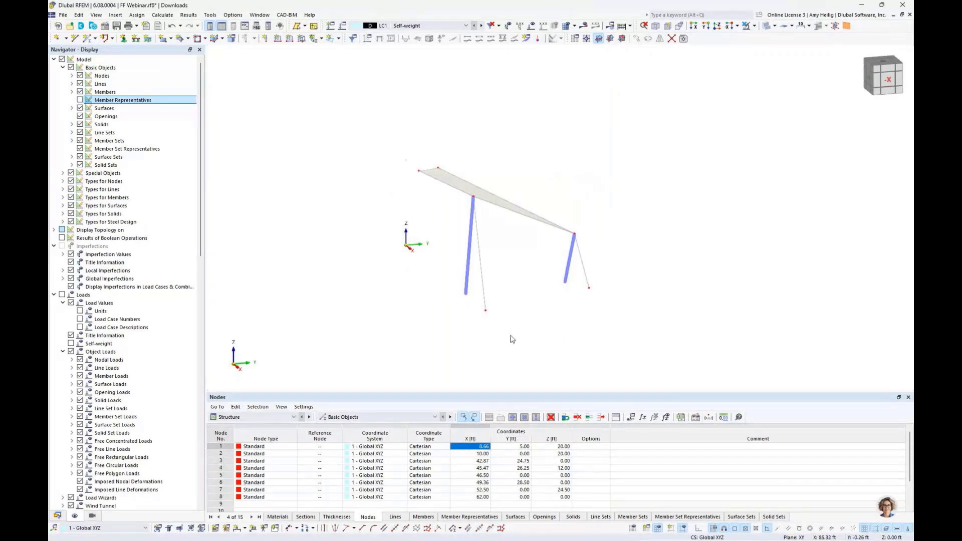
left_click(123, 39)
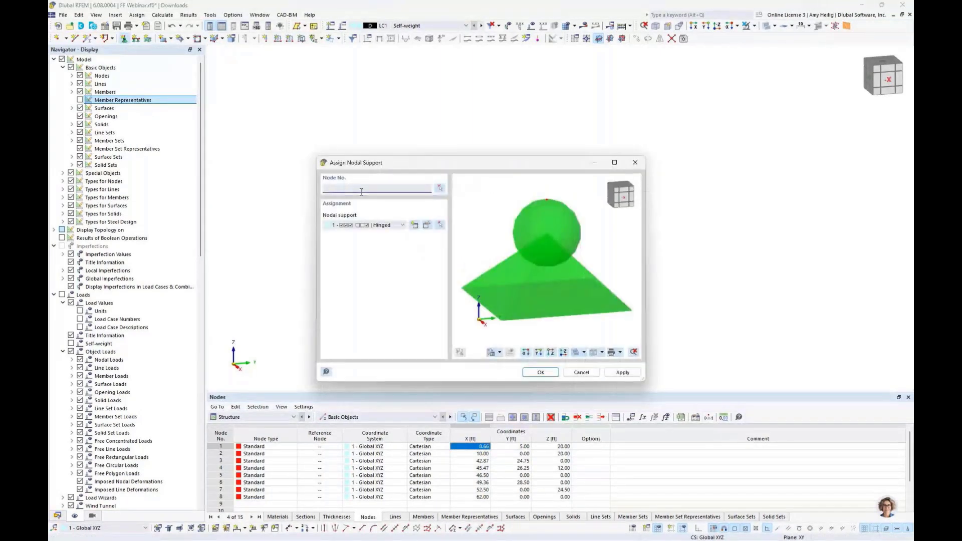
left_click(383, 225)
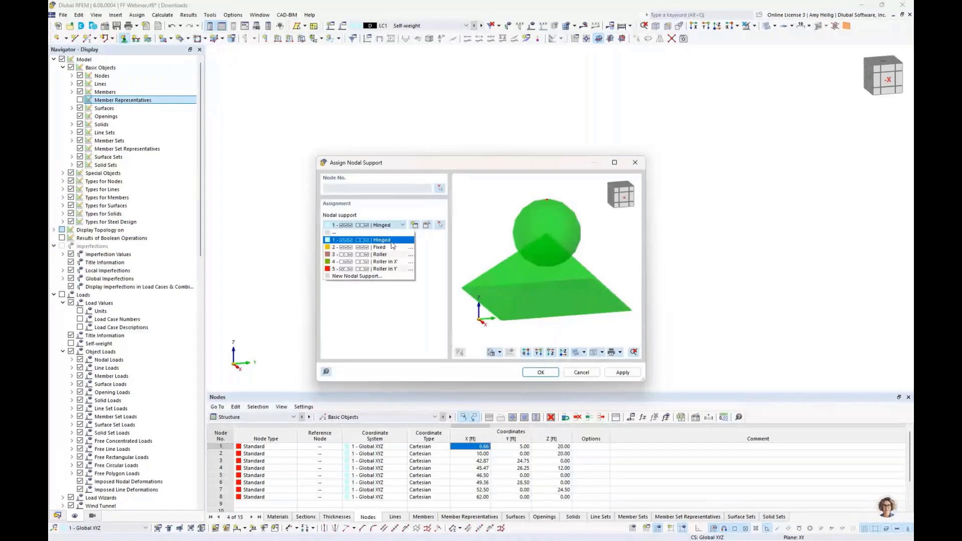
left_click(398, 243)
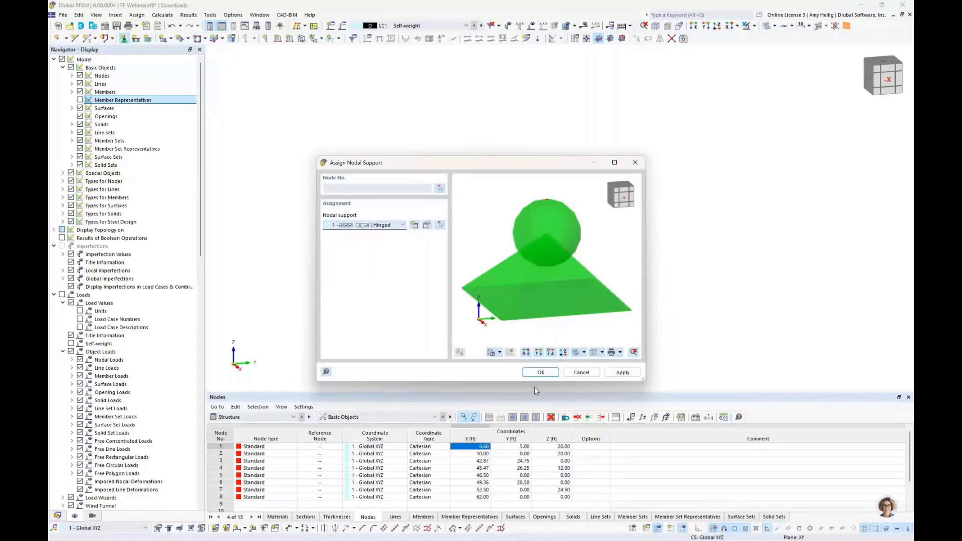
left_click(540, 372)
left_click_drag(444, 267, 625, 343)
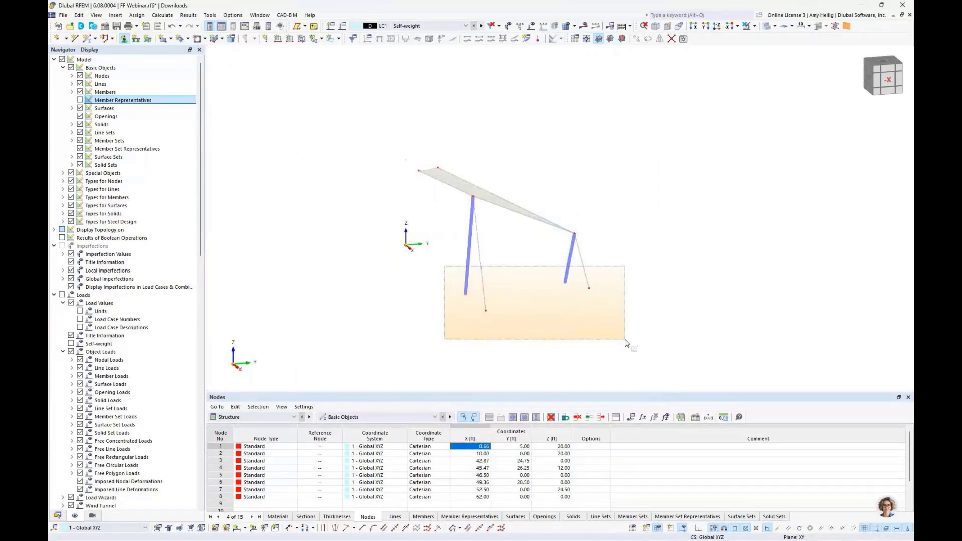
left_click_drag(626, 343, 625, 343)
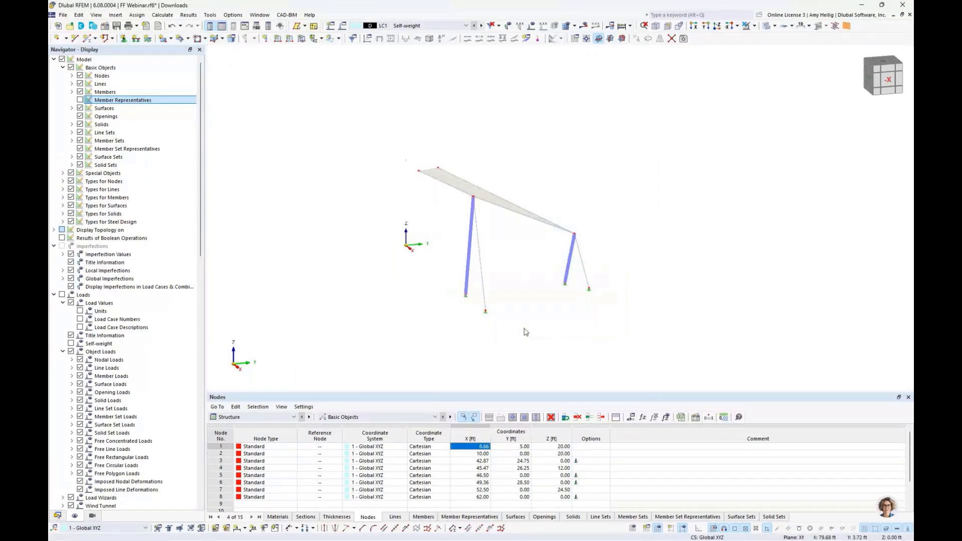
Try a different display size for the nodal support symbols
scroll(489, 316, "up", 2)
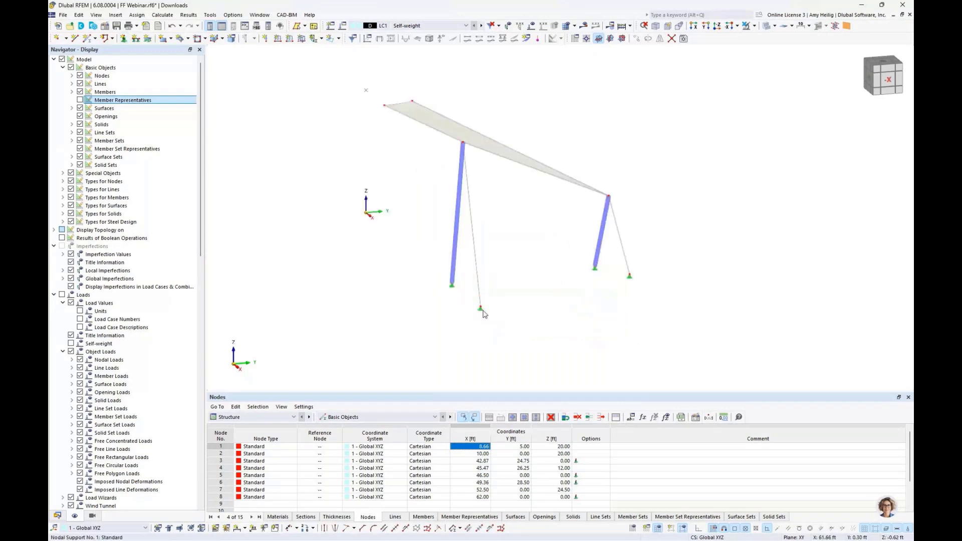
right_click(481, 311)
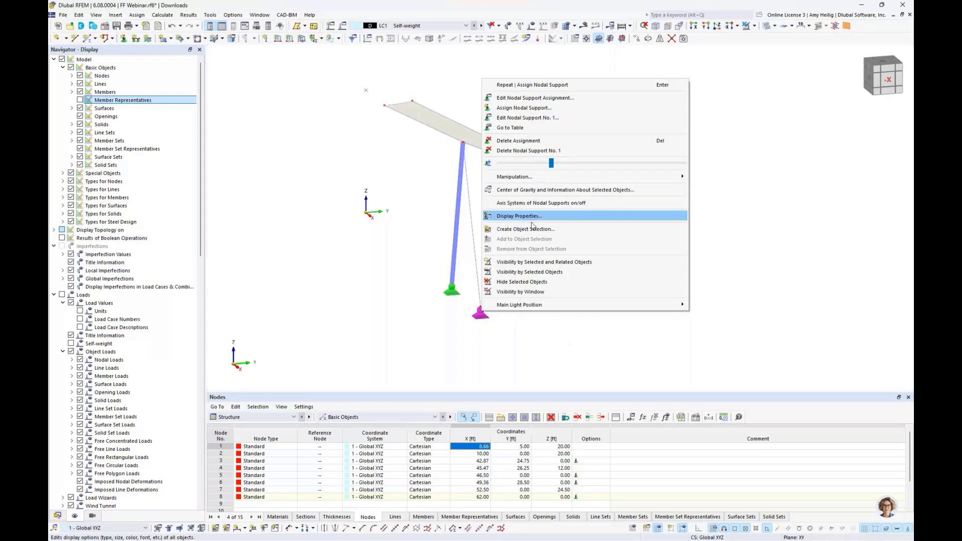
left_click_drag(551, 164, 530, 160)
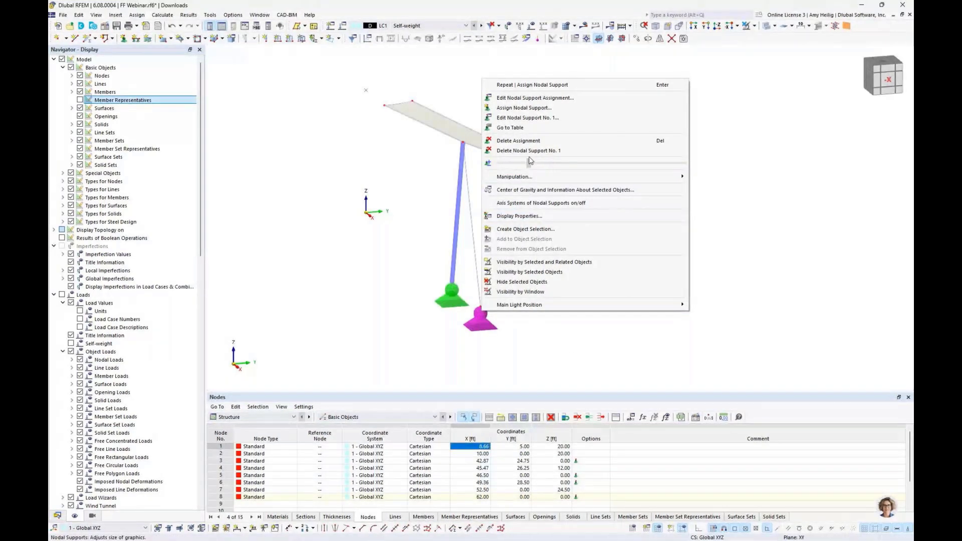
left_click(581, 346)
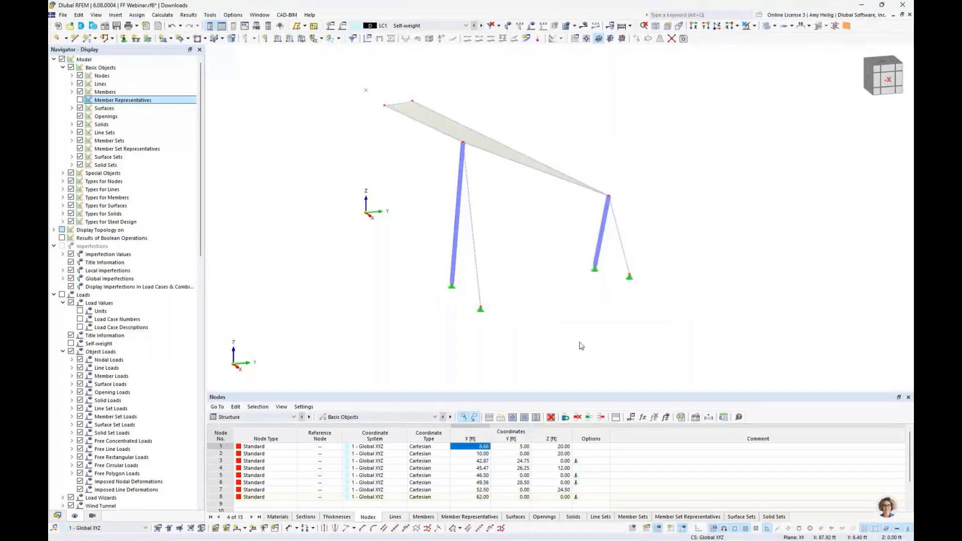
Mirror the entire model as a copy about the XZ plane through the point 0, 0, 0, and clear the selection
middle_click_drag(581, 346, 512, 333, "ctrl")
left_click_drag(373, 146, 645, 352)
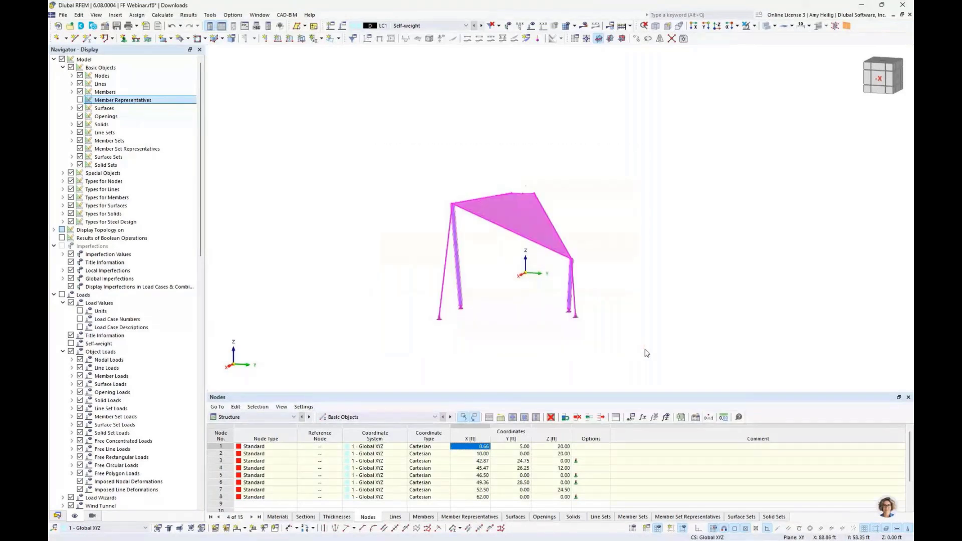
left_click(659, 38)
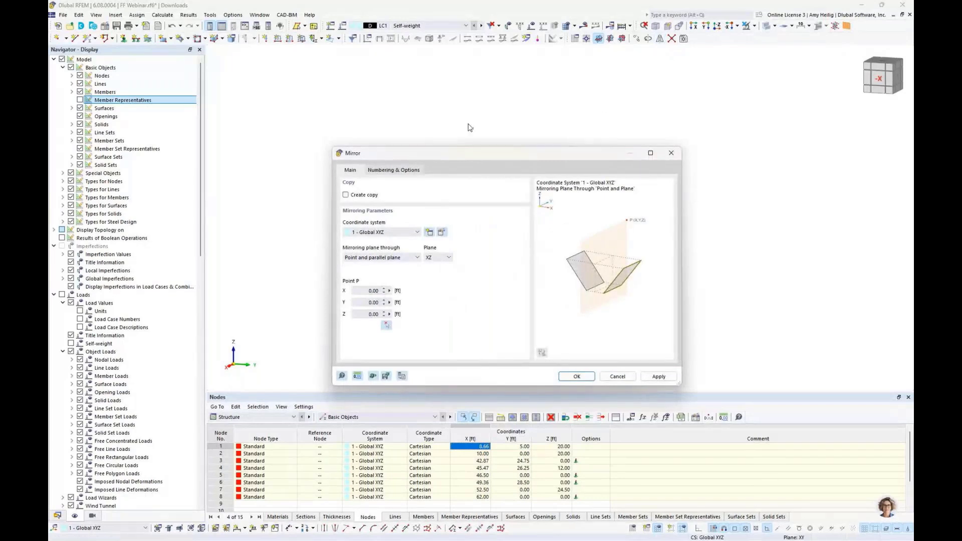
left_click(346, 198)
left_click(573, 376)
left_click(444, 338)
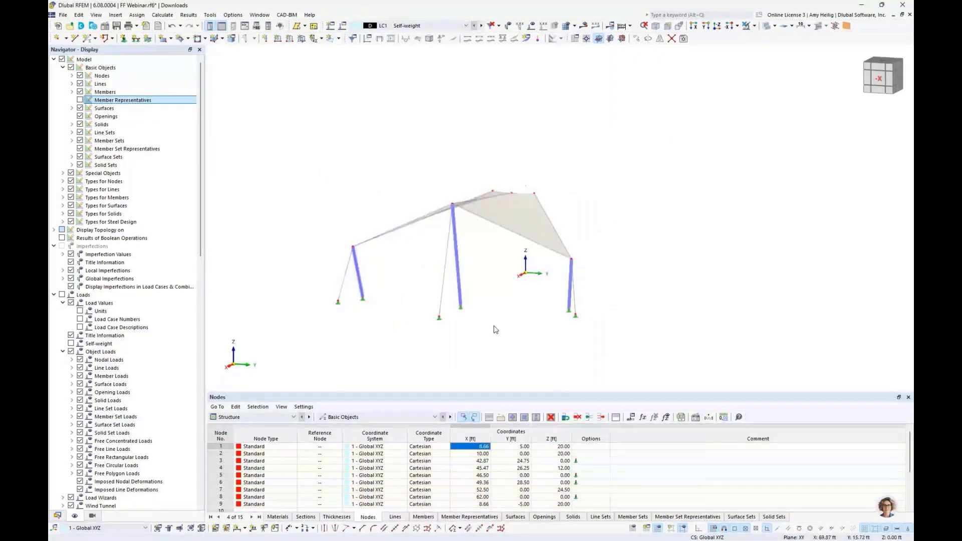
Turn on the local axis systems of the surfaces and display the model in transparent mode
mouse_move(495, 329)
middle_mouse_down("ctrl")
mouse_move(495, 315)
mouse_move(618, 331)
mouse_move(467, 342)
mouse_move(481, 341)
middle_mouse_up("ctrl")
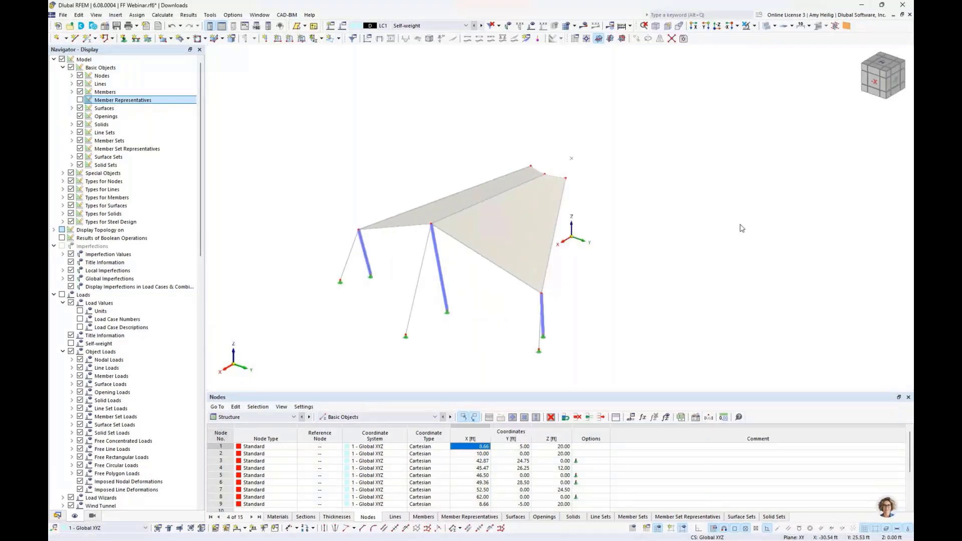
mouse_move(563, 202)
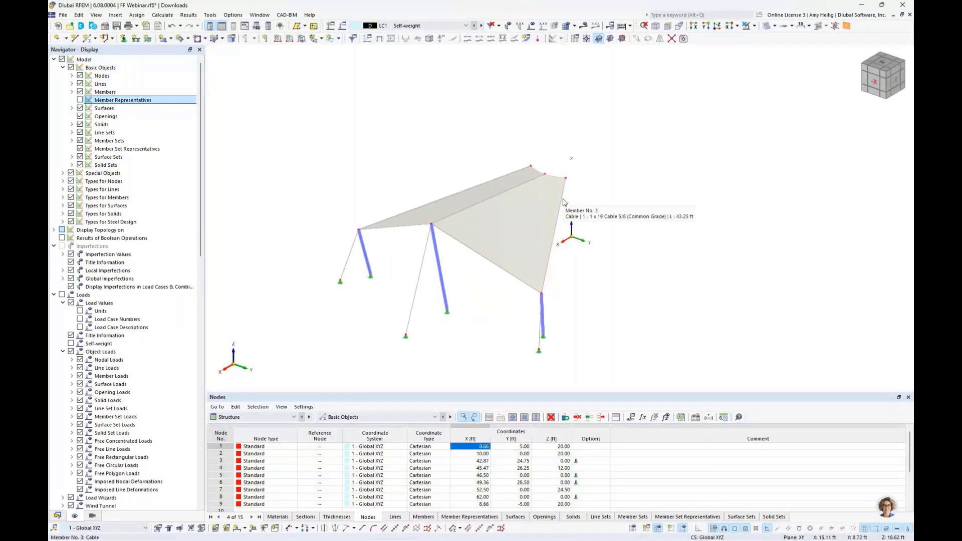
right_click(508, 219)
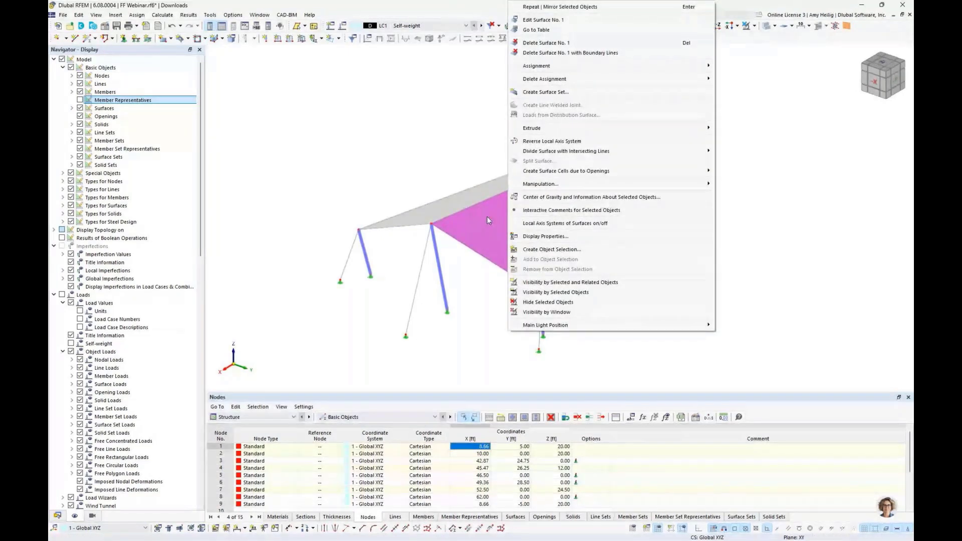
left_click(543, 222)
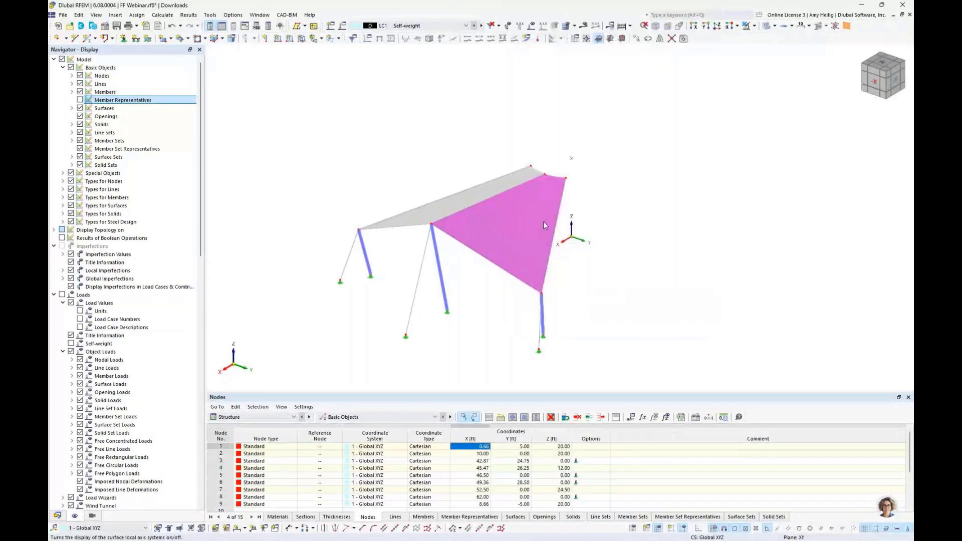
left_click(479, 295)
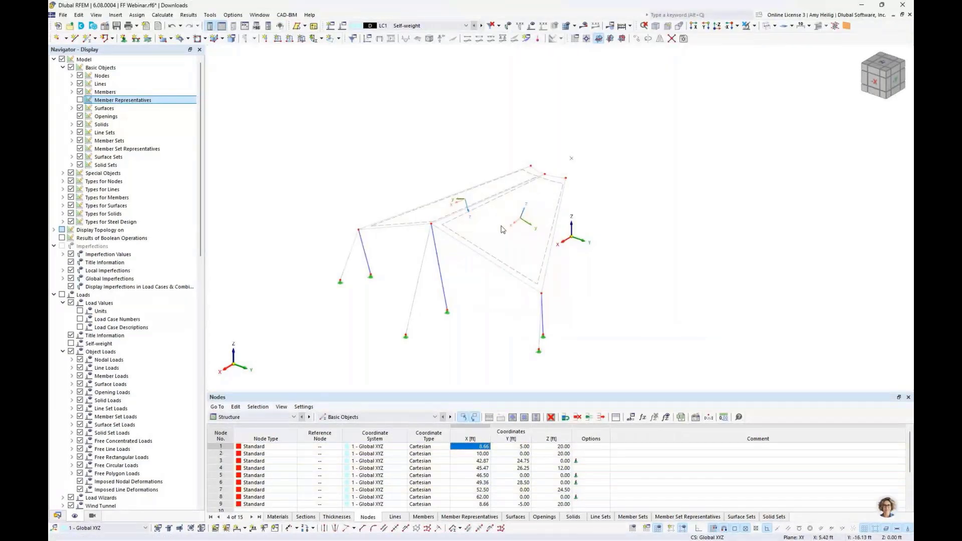
Reverse the local axis system of the mirrored membrane surface, Surface No. 2
scroll(503, 228, "up", 5)
scroll(503, 228, "up", 1)
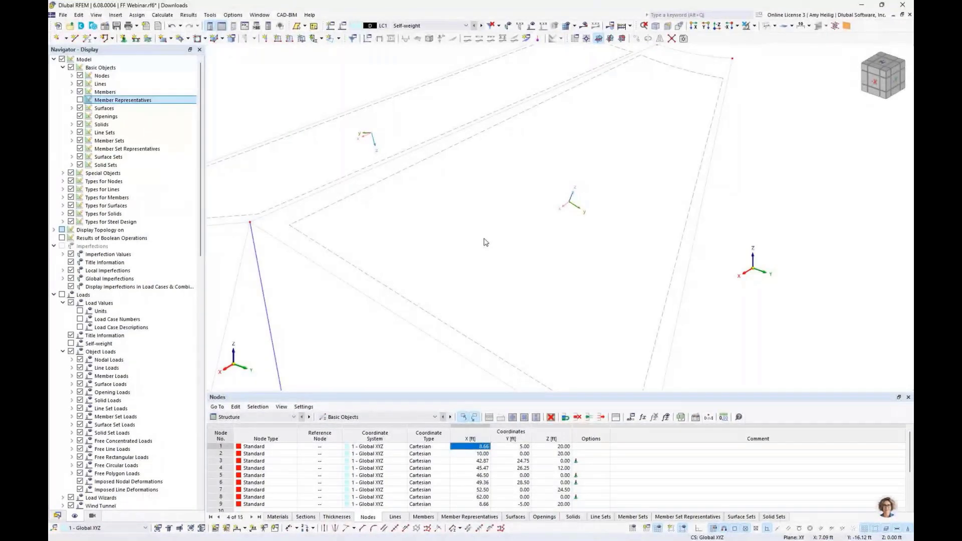
scroll(485, 242, "down", 3)
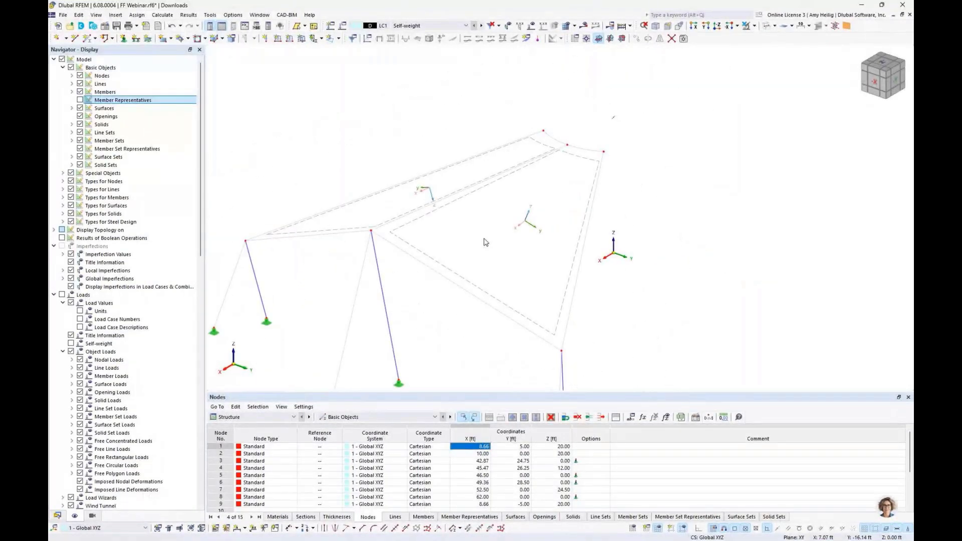
middle_click_drag(485, 243, 435, 212, "ctrl")
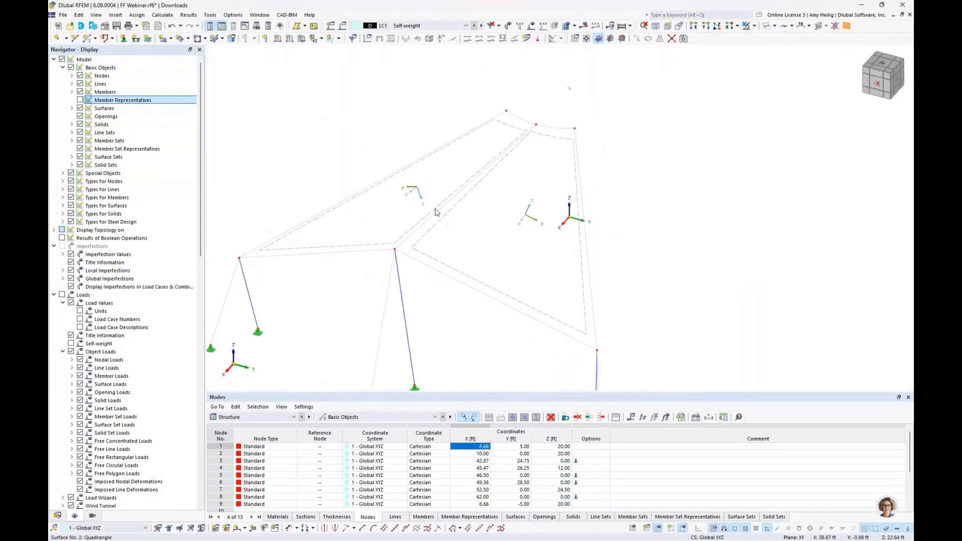
right_click(436, 212)
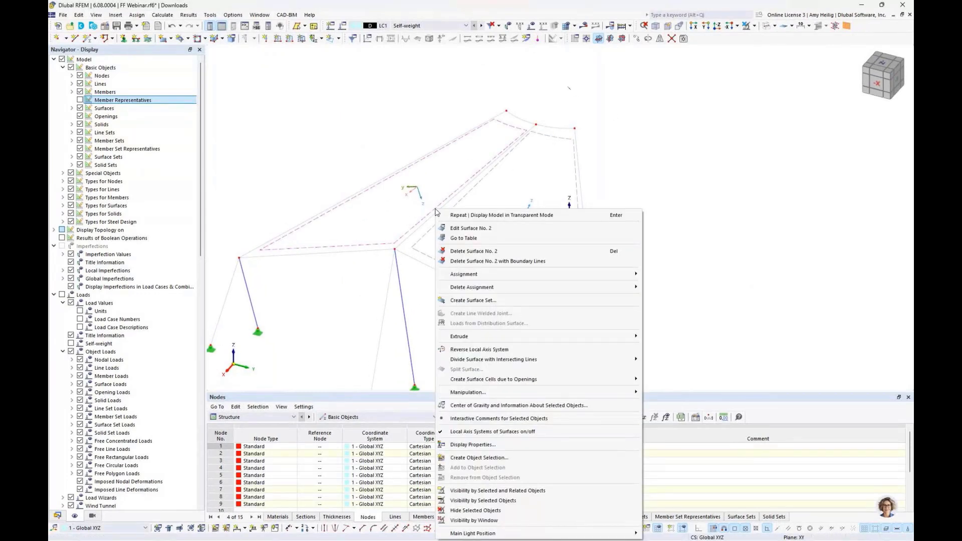
left_click(479, 349)
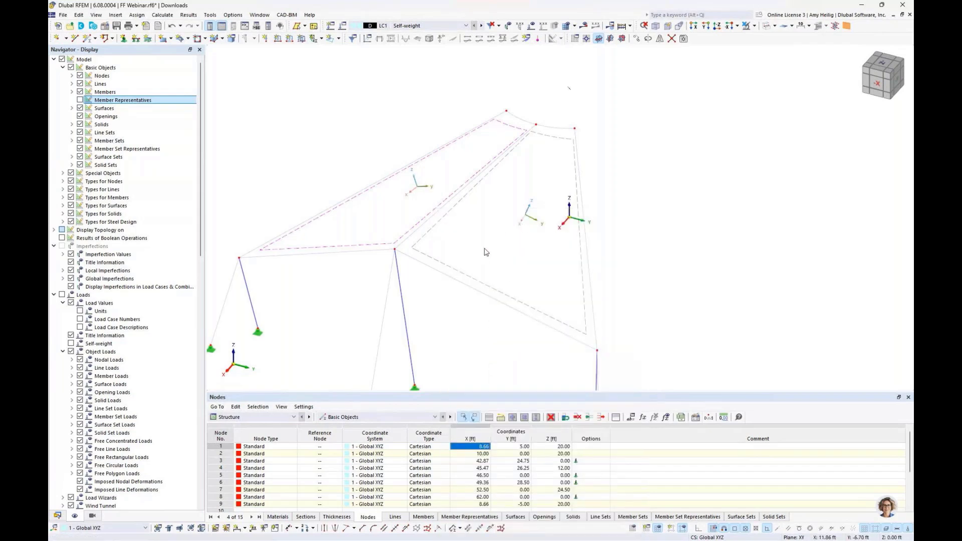
Direct the input x-axis of both membrane surfaces to the line from point 0, 0, 0 to point 0, 0, 5 ft
double_click(447, 219)
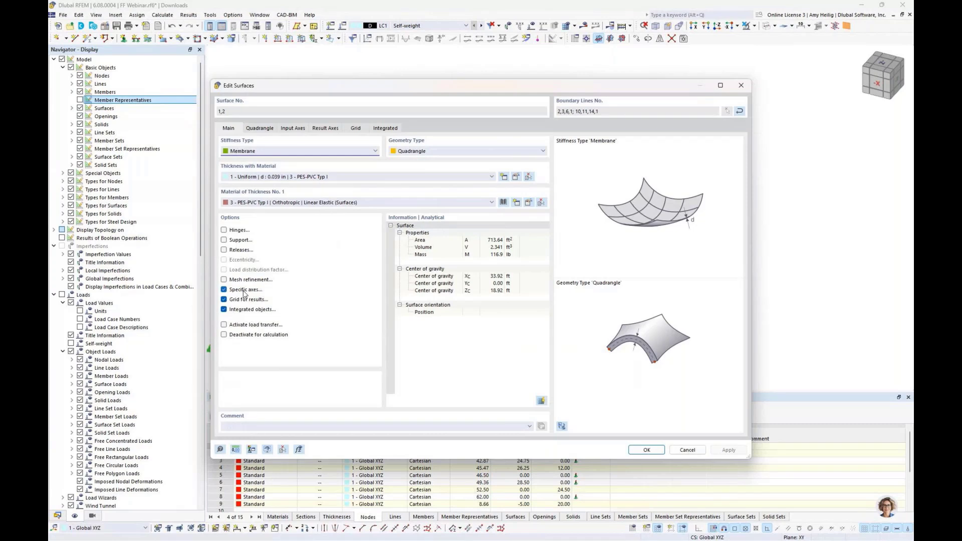
left_click(296, 129)
left_click(295, 154)
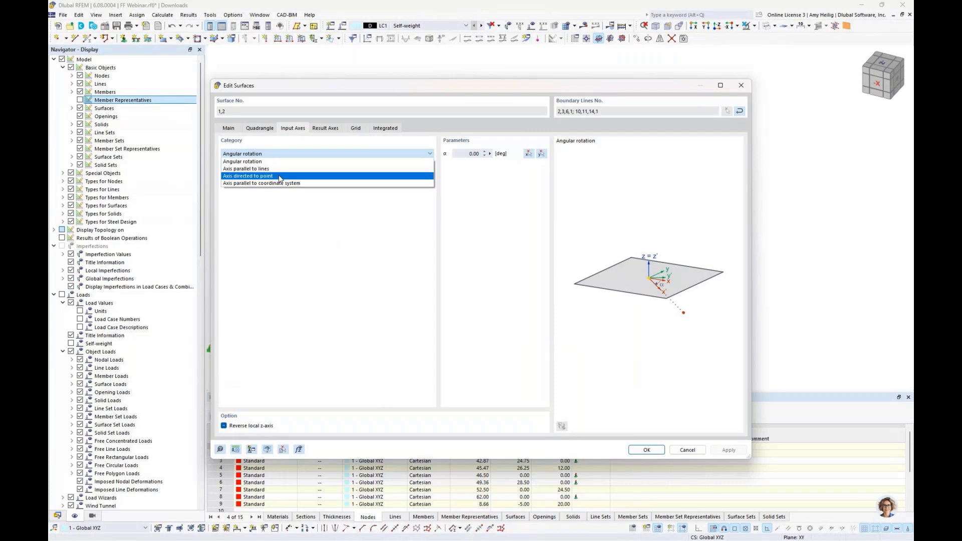
left_click(279, 176)
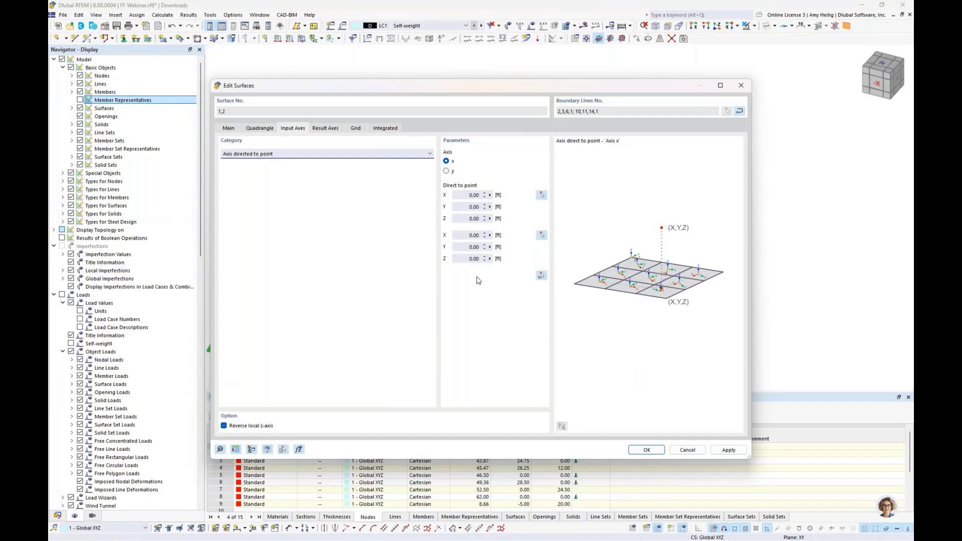
left_click(463, 257)
double_click(463, 258)
type("5")
left_click(477, 245)
left_click(638, 451)
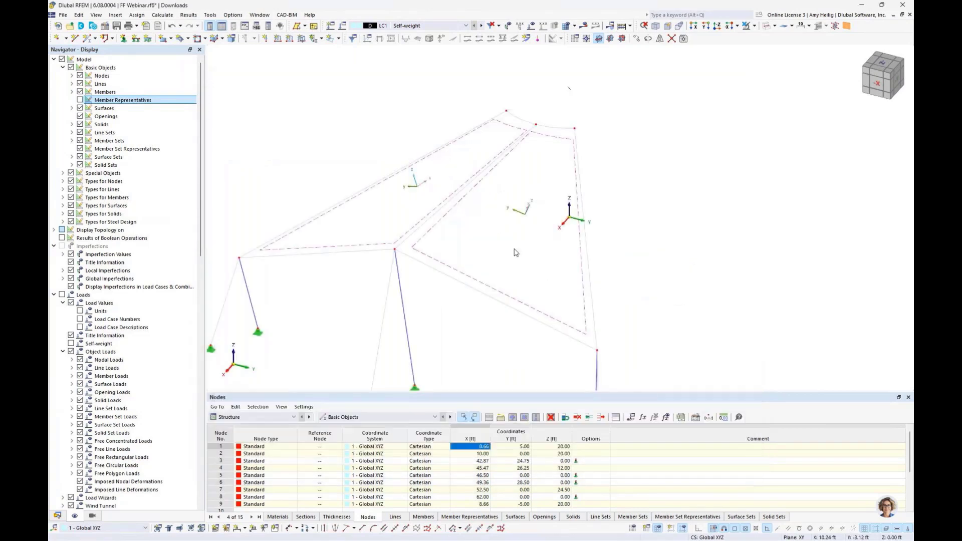
Rotate the entire model as a copy in 5 steps of 60° about the Z-axis through the point 0, 0, 0
middle_click_drag(467, 219, 477, 59)
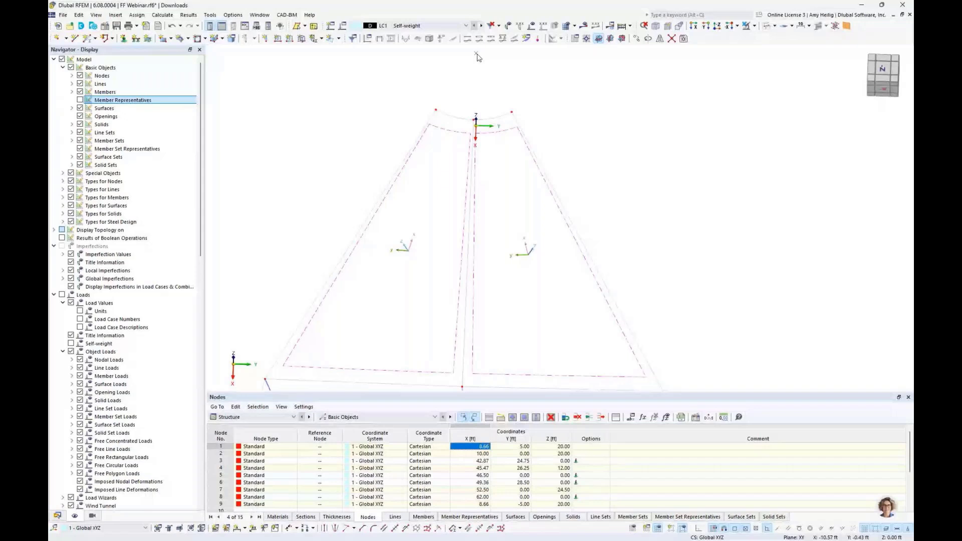
scroll(501, 266, "down", 3)
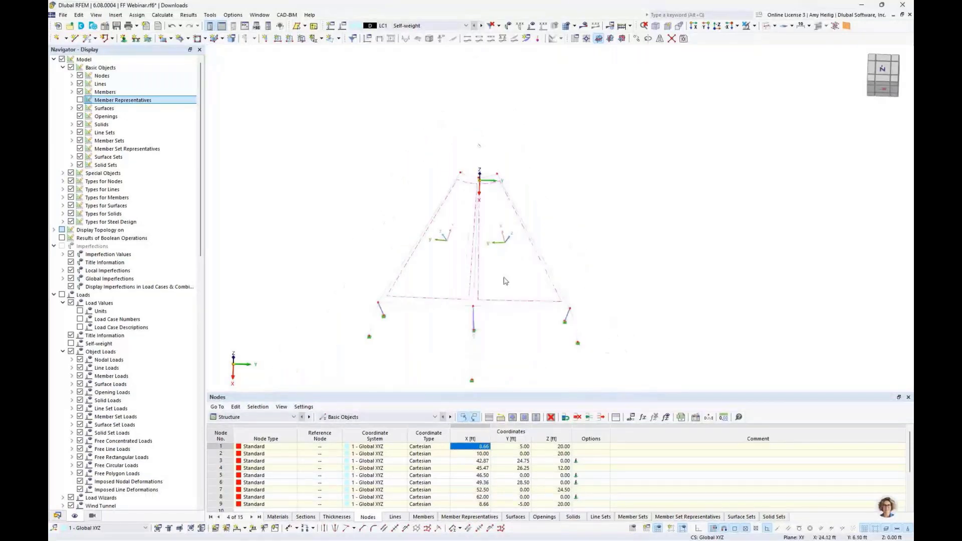
middle_click_drag(505, 281, 454, 208)
left_click_drag(612, 362, 330, 164)
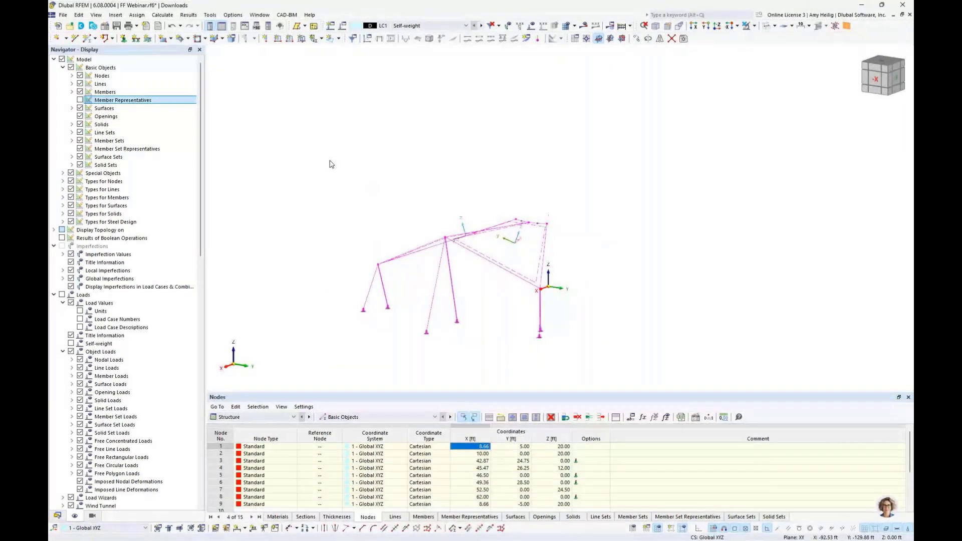
left_click(648, 40)
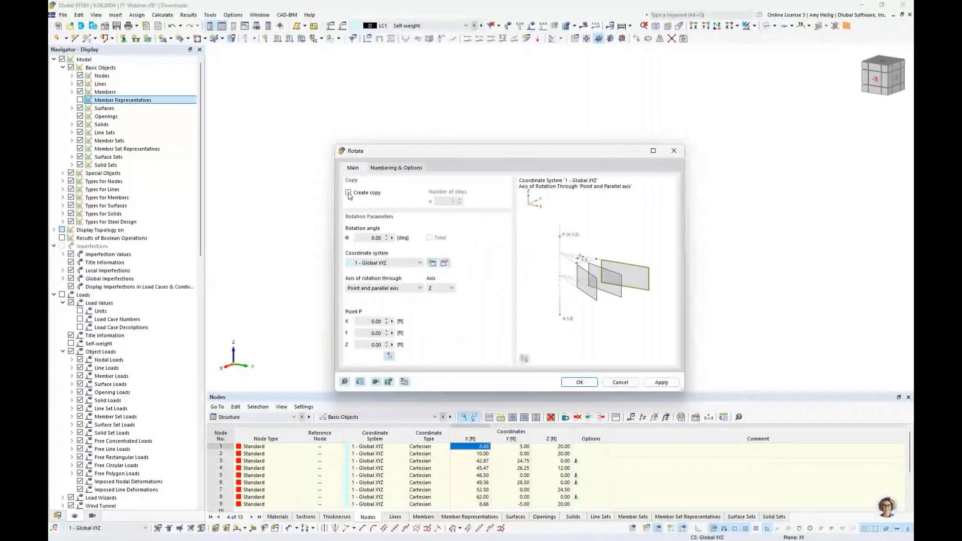
left_click(349, 194)
double_click(459, 202)
type("5")
key("Tab")
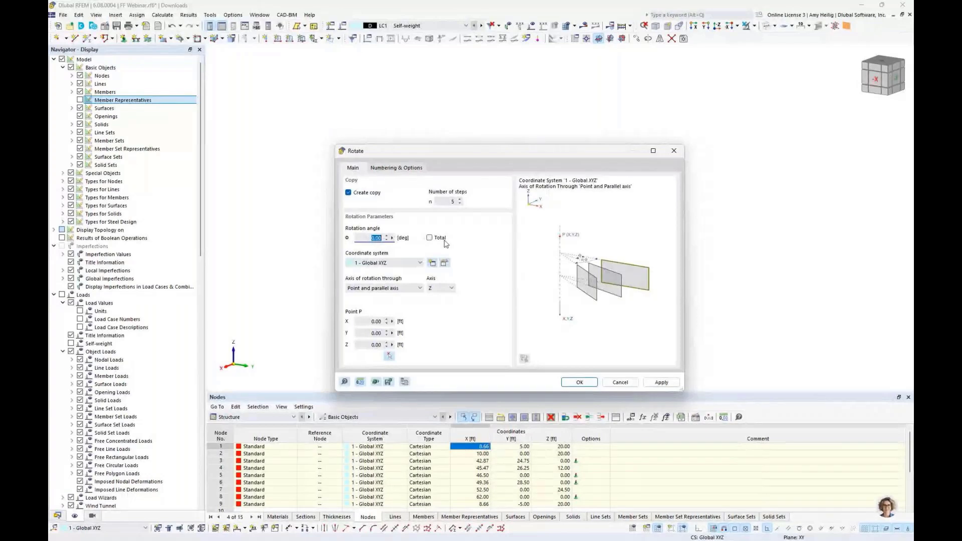
type("60")
left_click(576, 382)
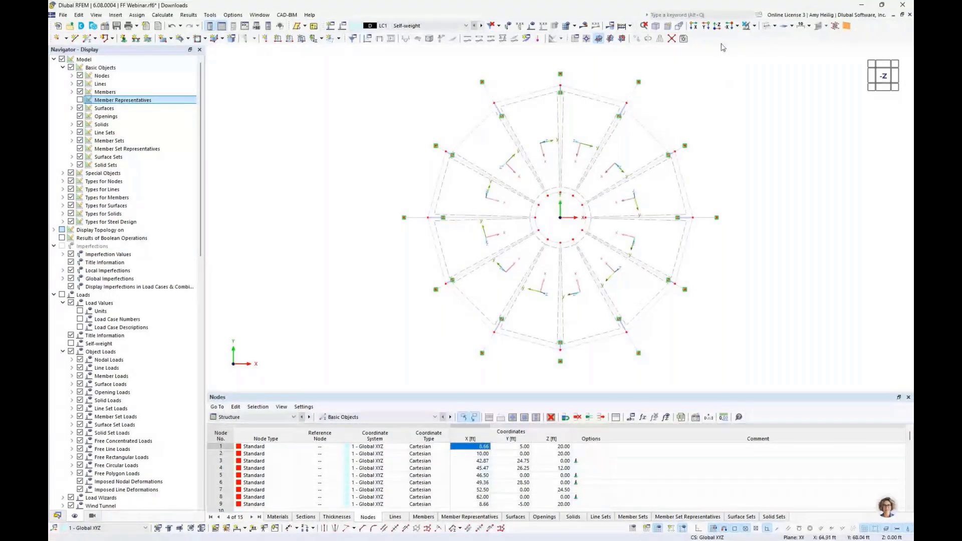
Show the complete structure in the default axonometric view and turn off the surfaces' local axis systems
left_click(655, 26)
right_click(657, 250)
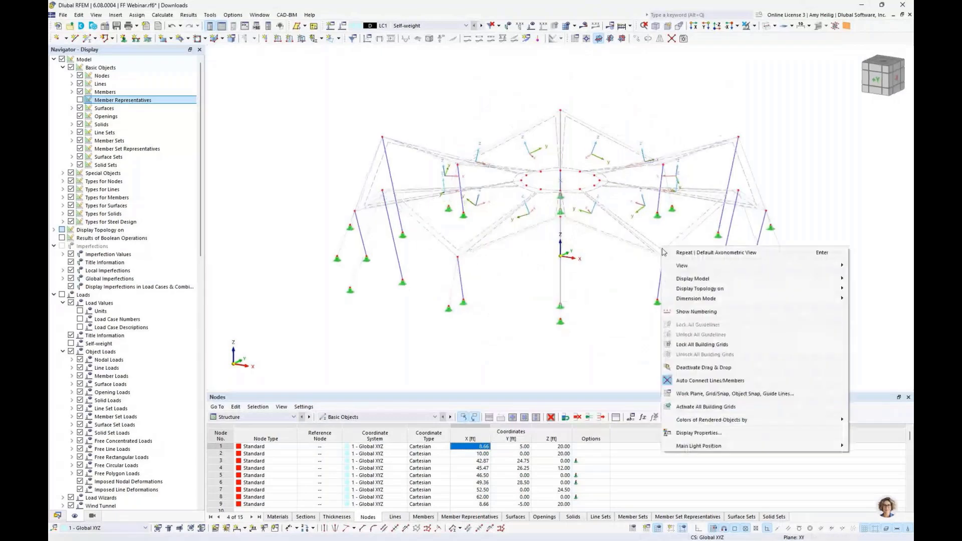
right_click(654, 244)
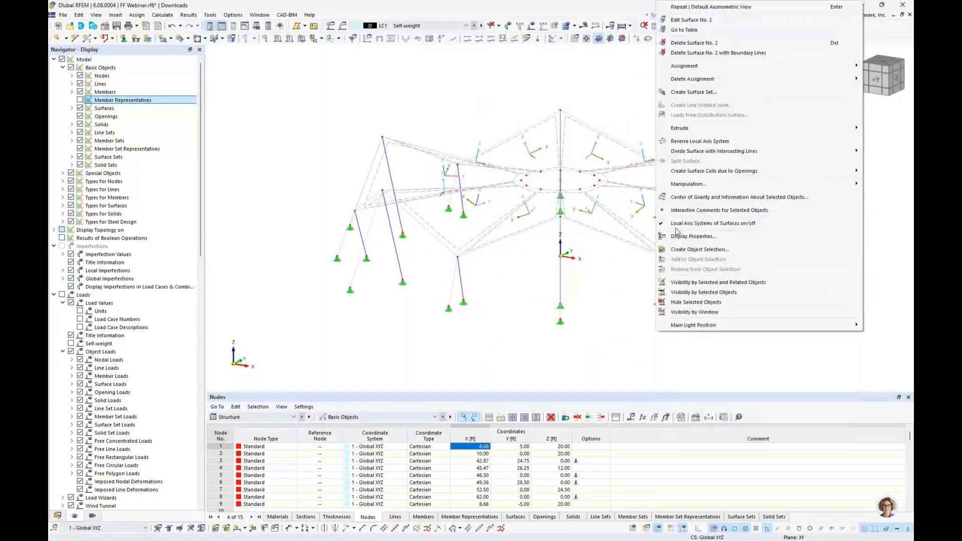
left_click(677, 224)
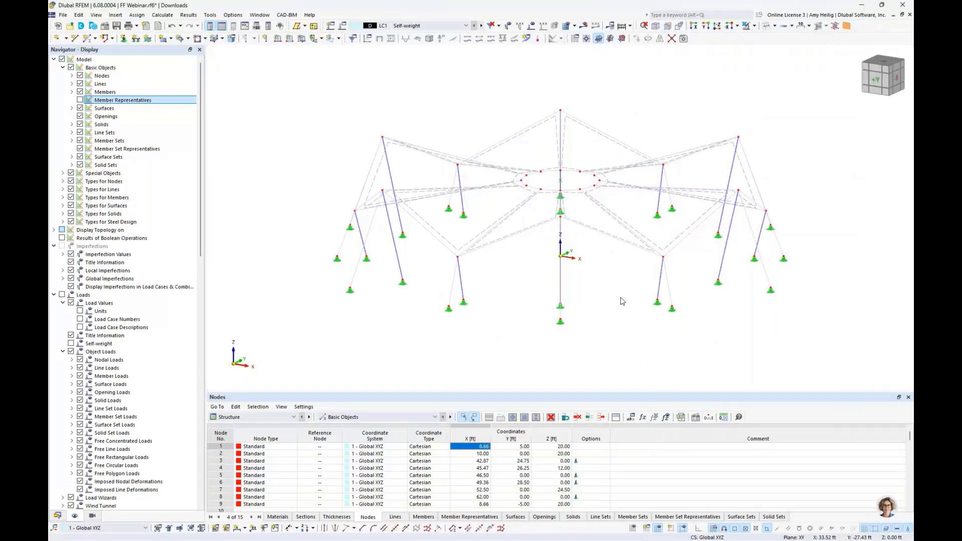
Redefine load case LC1 as Prestress, with self-weight inactive and the action category Self-straining force, permanent
middle_click_drag(624, 289, 572, 297)
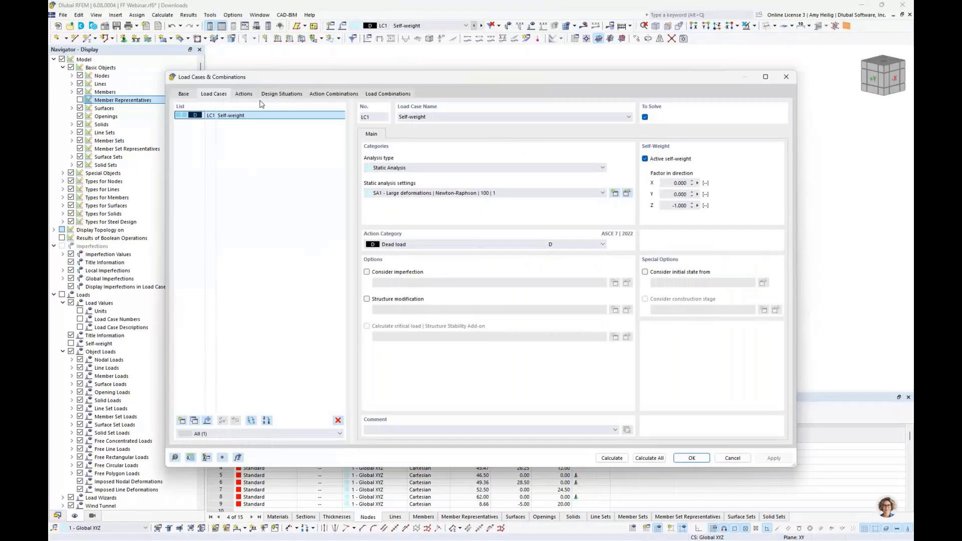
left_click(448, 117)
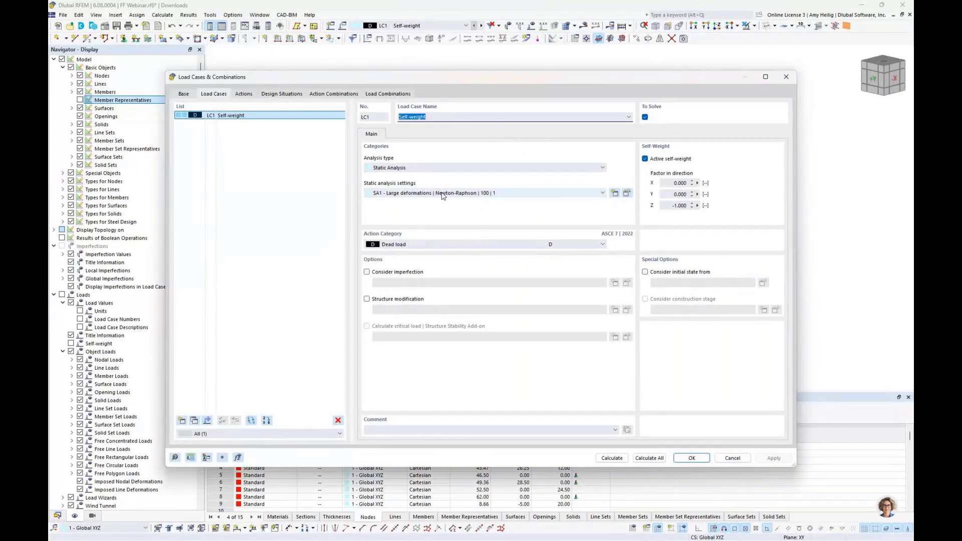
type("Prestress")
left_click(645, 159)
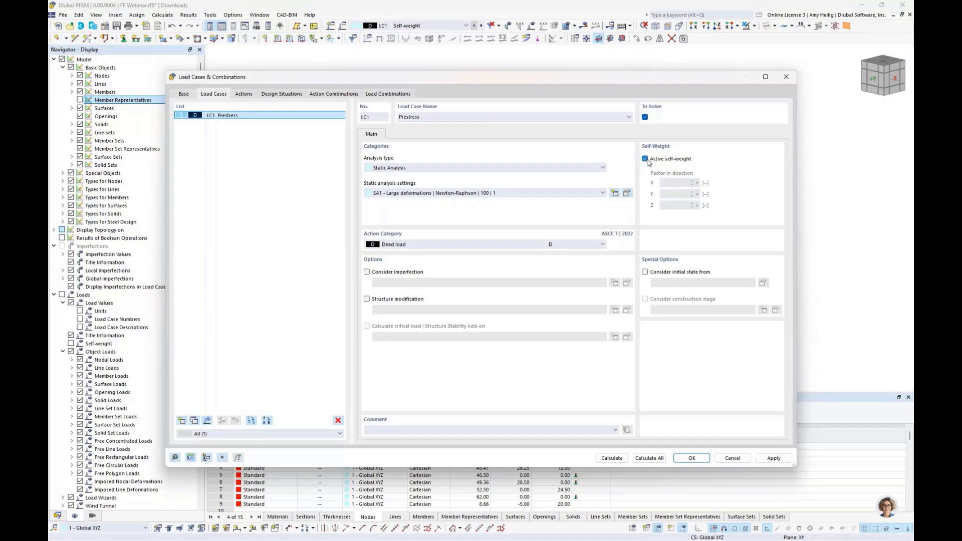
left_click(602, 244)
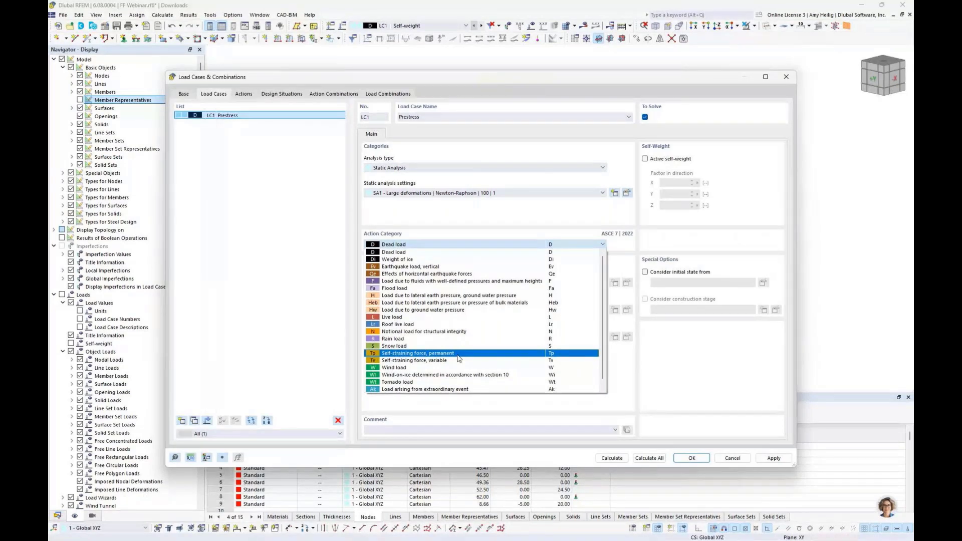
left_click(431, 354)
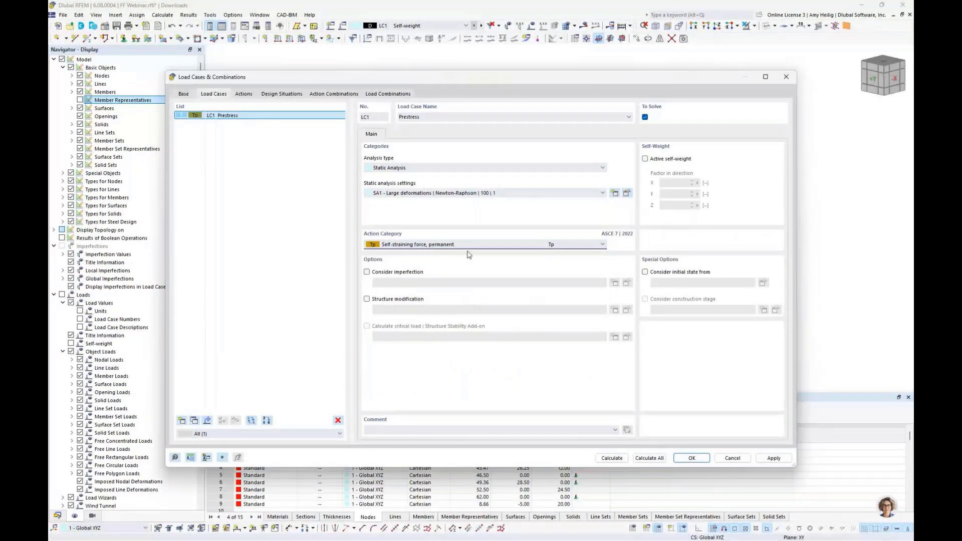
left_click(677, 457)
Start a new member load in LC1 with load type Form-Finding, definition type Geometric and geometry definition Length
middle_click_drag(605, 270, 583, 271)
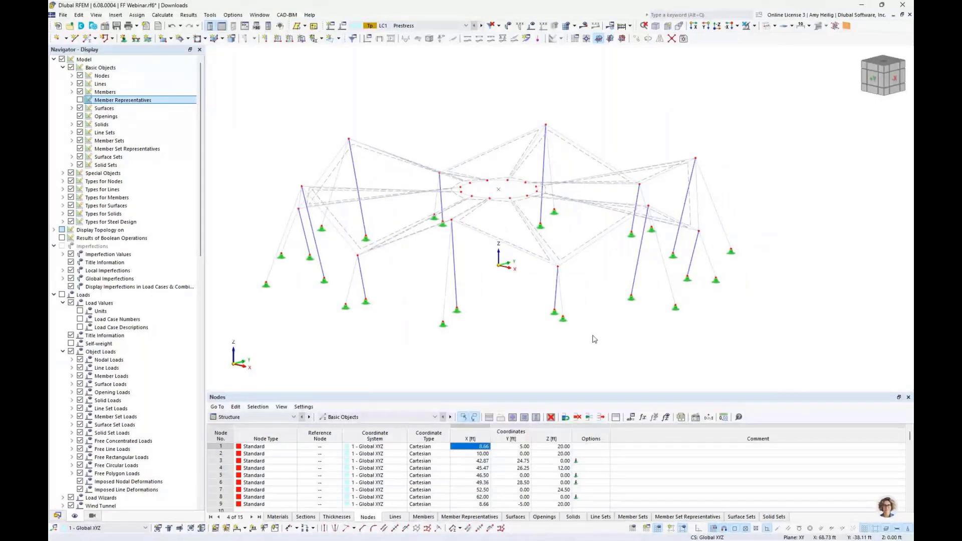
left_click(290, 40)
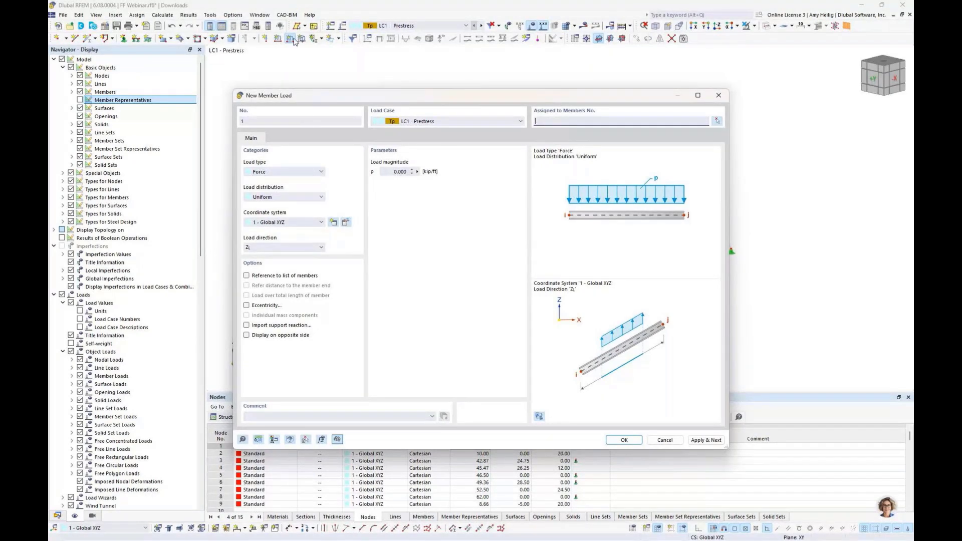
left_click(290, 172)
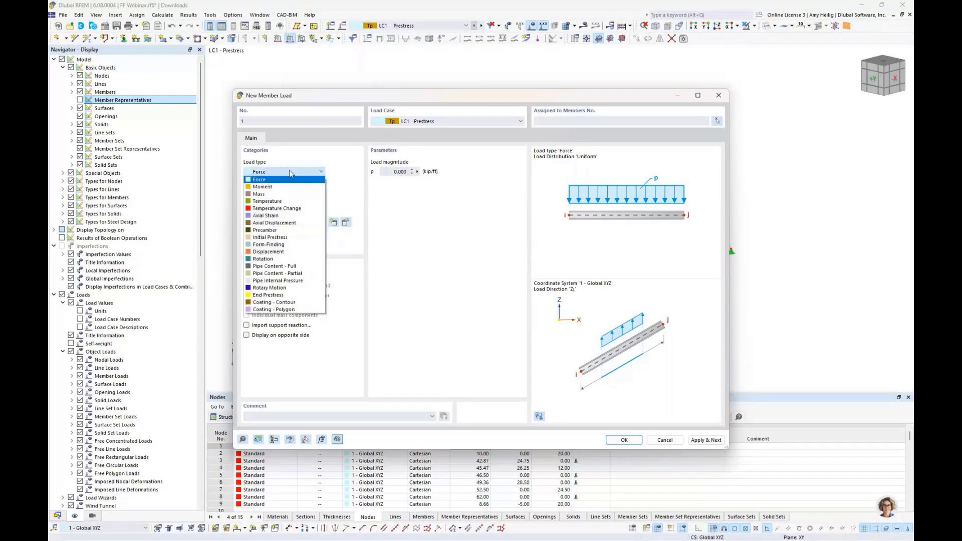
left_click(286, 245)
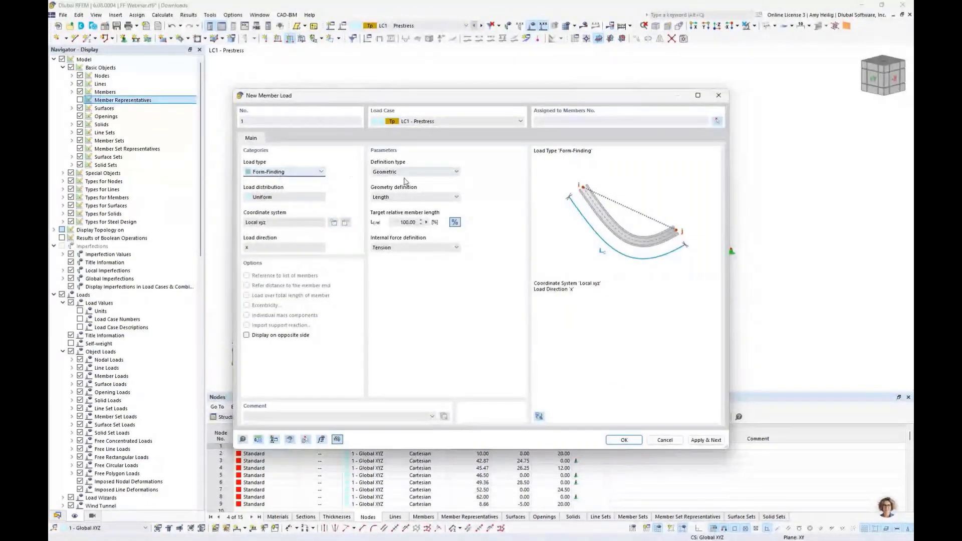
left_click(413, 172)
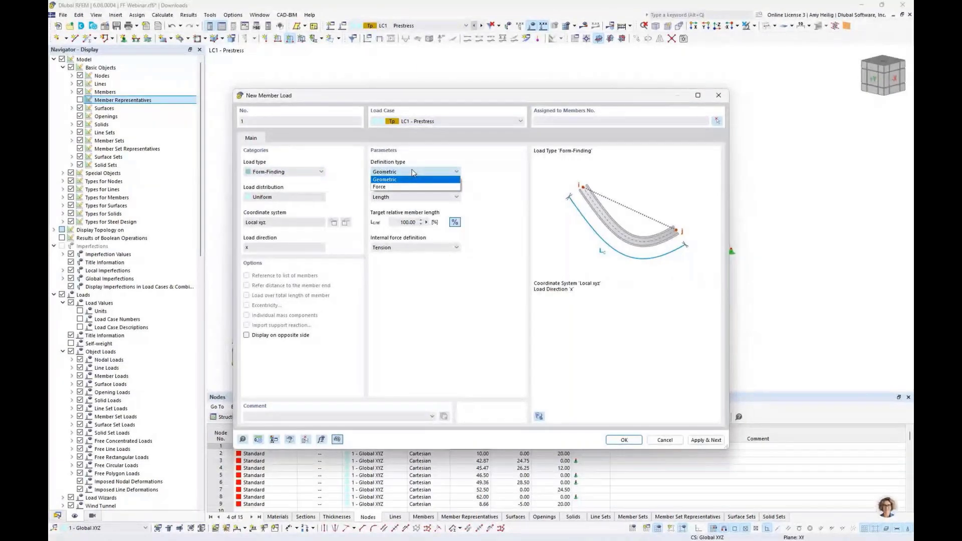
left_click(405, 180)
left_click(451, 198)
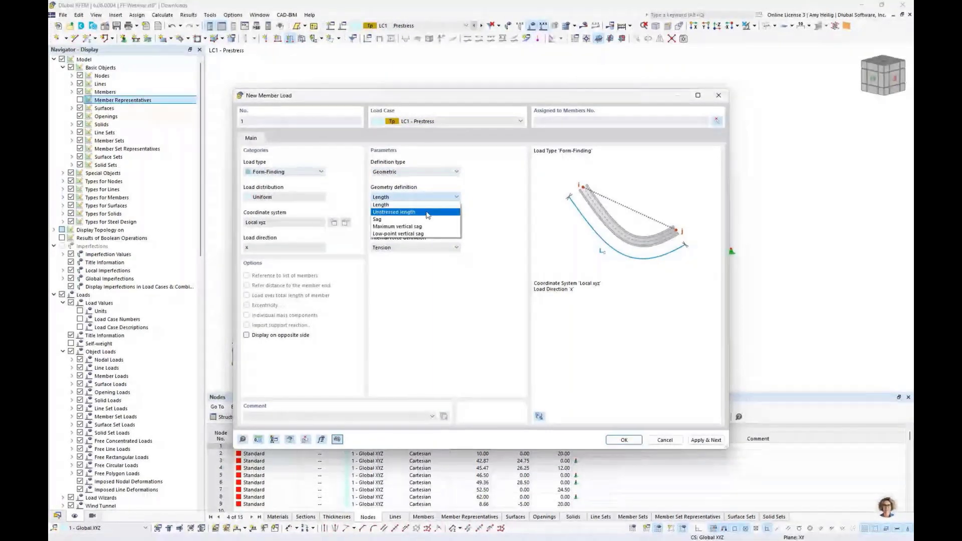
left_click(477, 224)
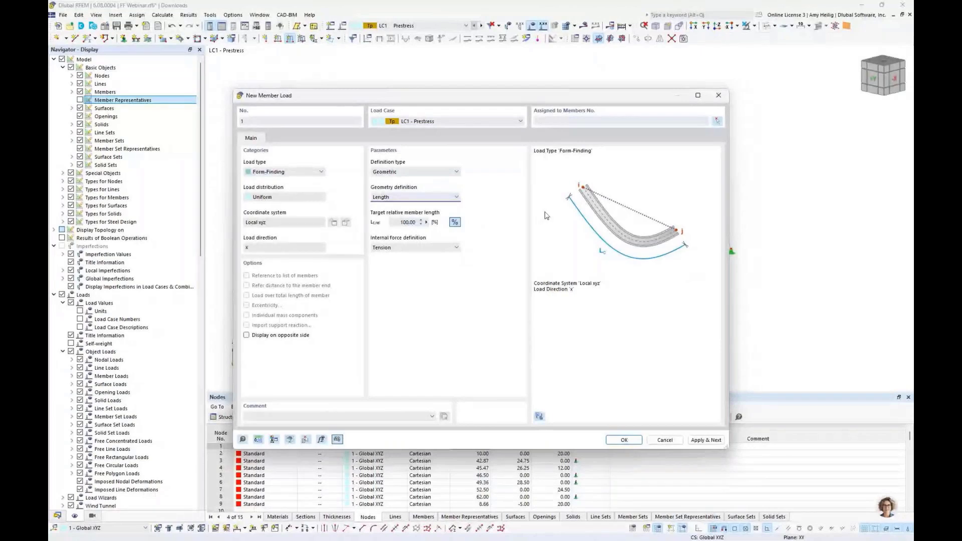
Examine the force definition options of the form-finding load and return the definition type to Geometric
left_click(433, 172)
left_click(435, 186)
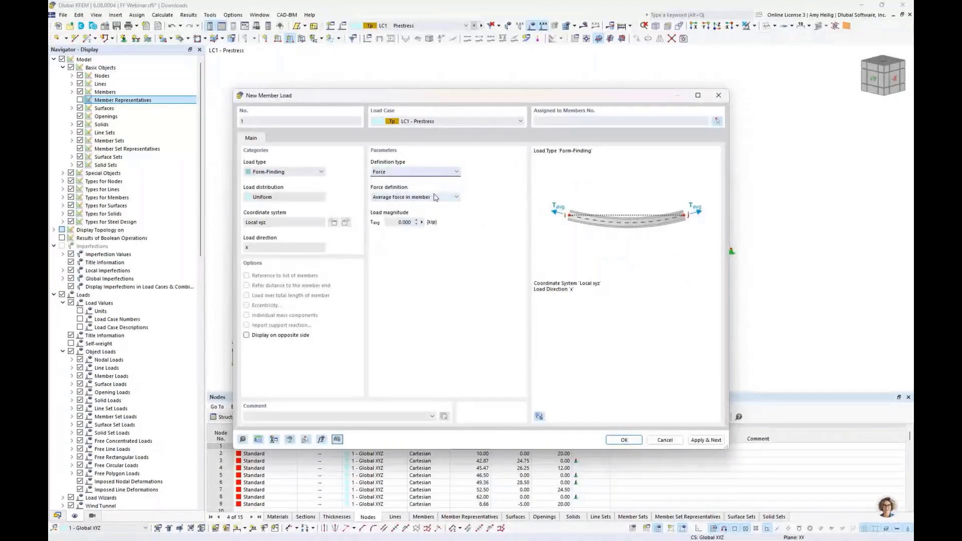
left_click(436, 199)
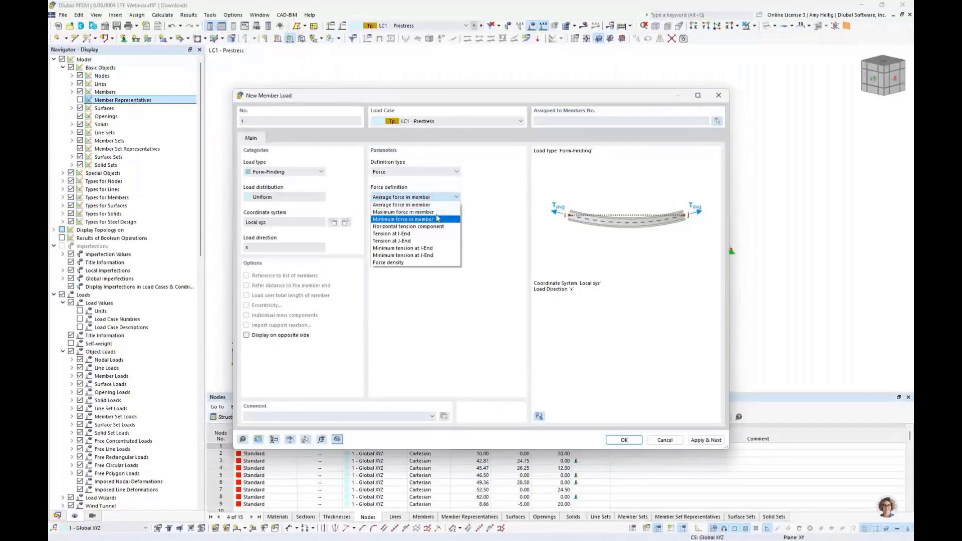
left_click(482, 277)
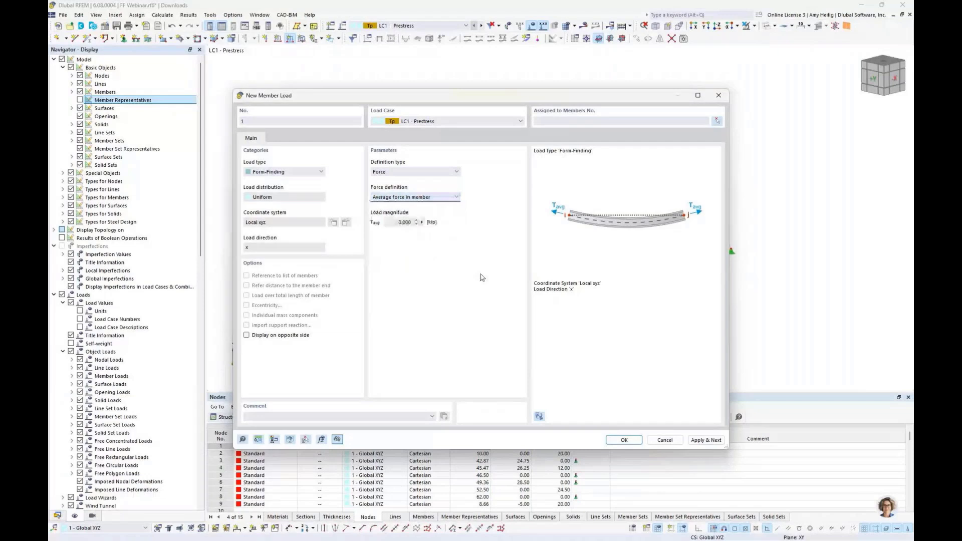
left_click(416, 172)
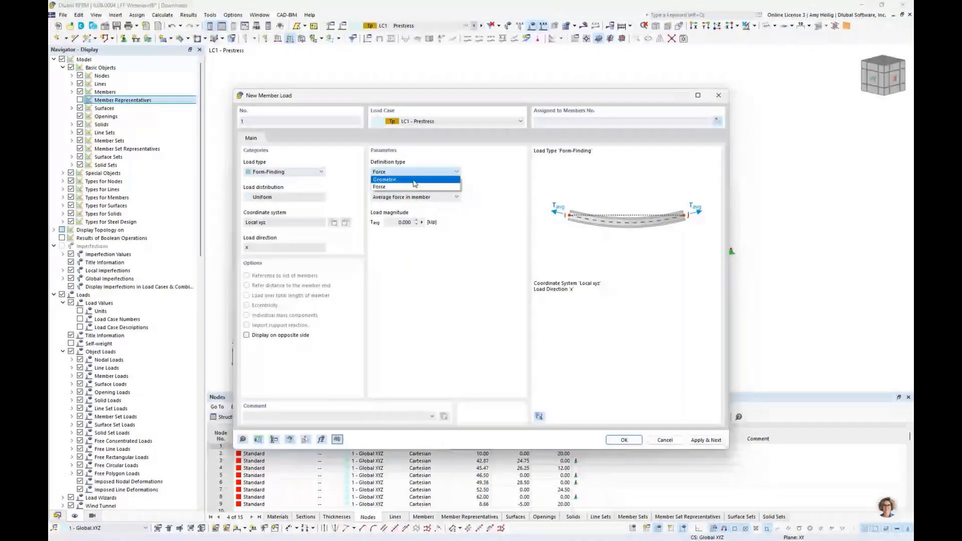
left_click(415, 180)
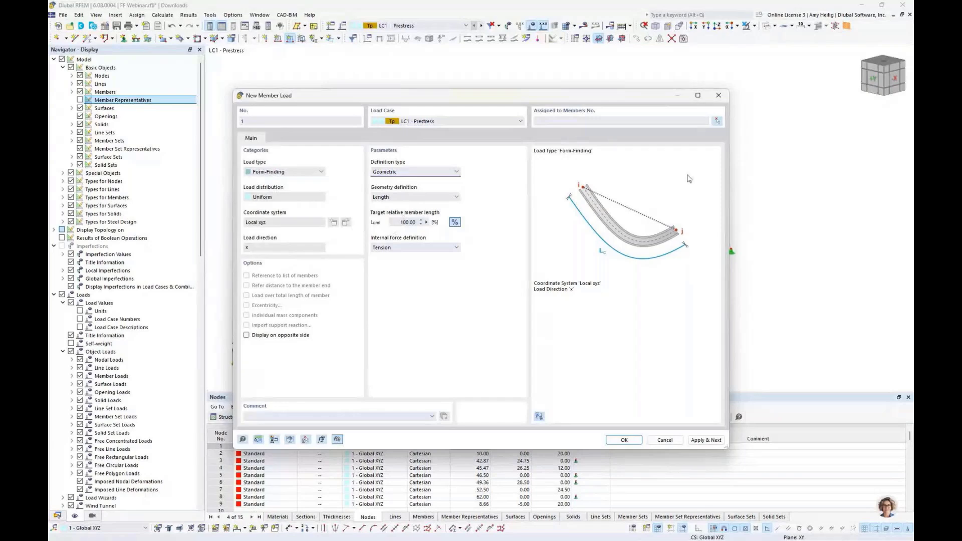
Begin picking the members for the form-finding load graphically and restrict the model's visibility to Cable members
left_click(717, 121)
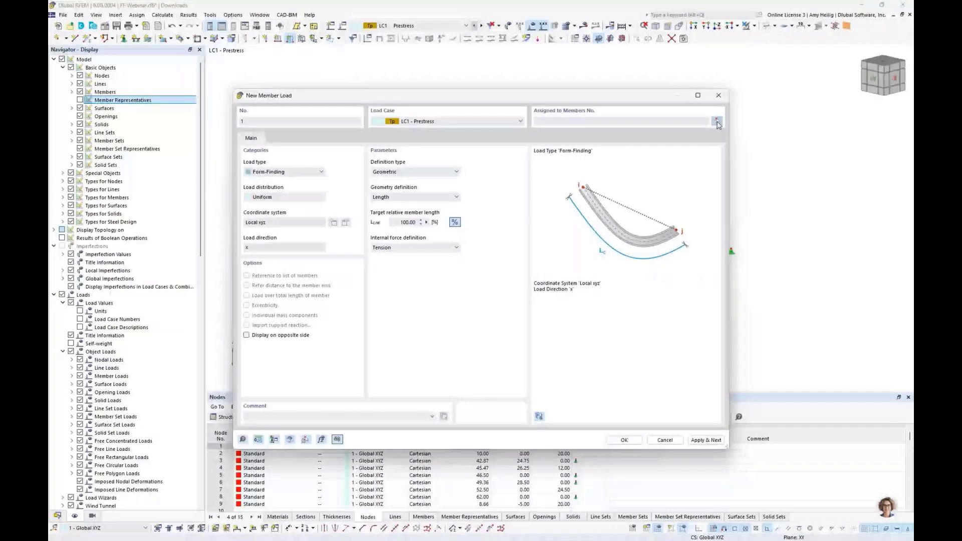
left_click_drag(219, 54, 321, 58)
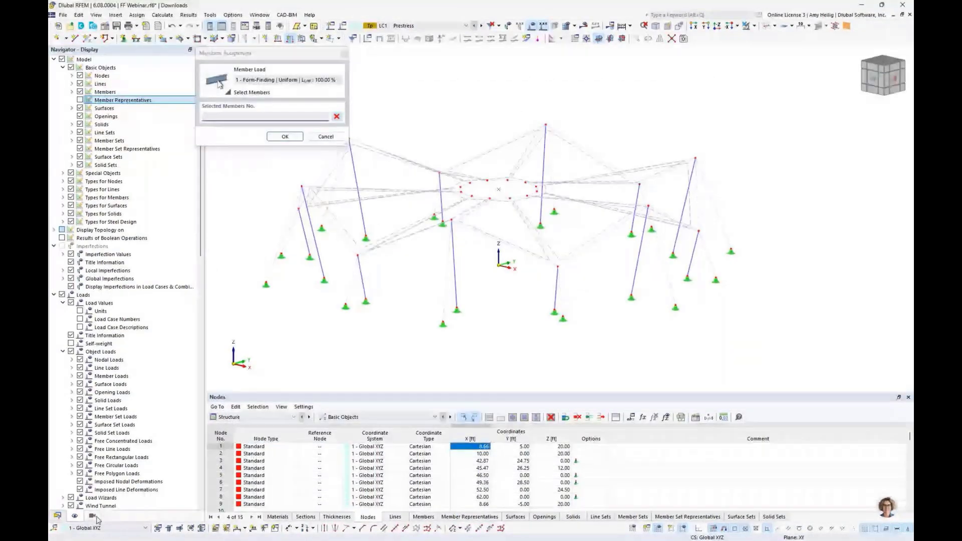
left_click(92, 515)
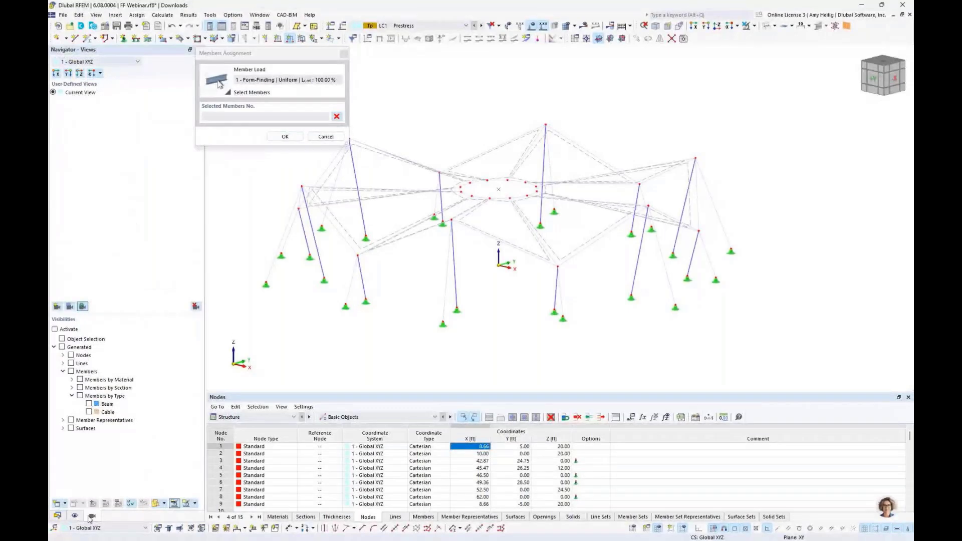
left_click(63, 372)
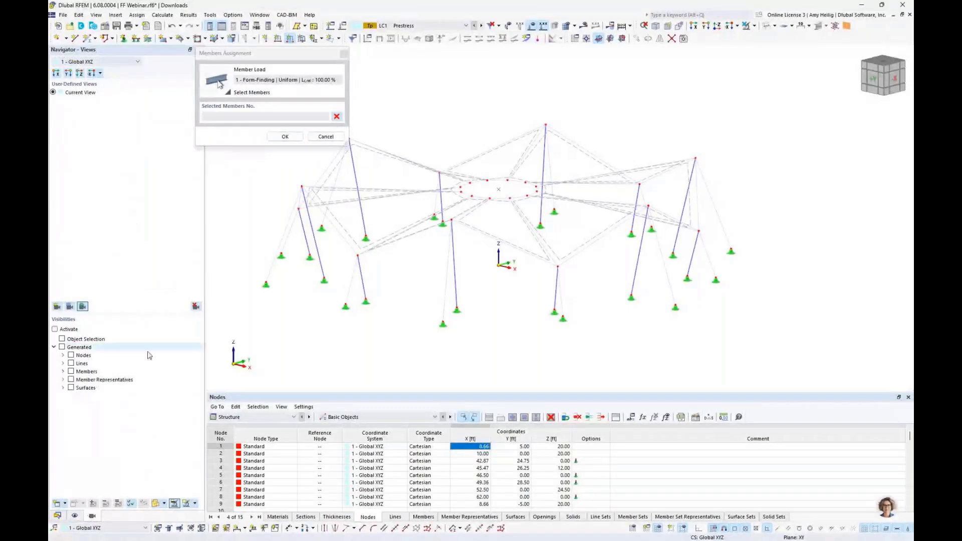
left_click(62, 371)
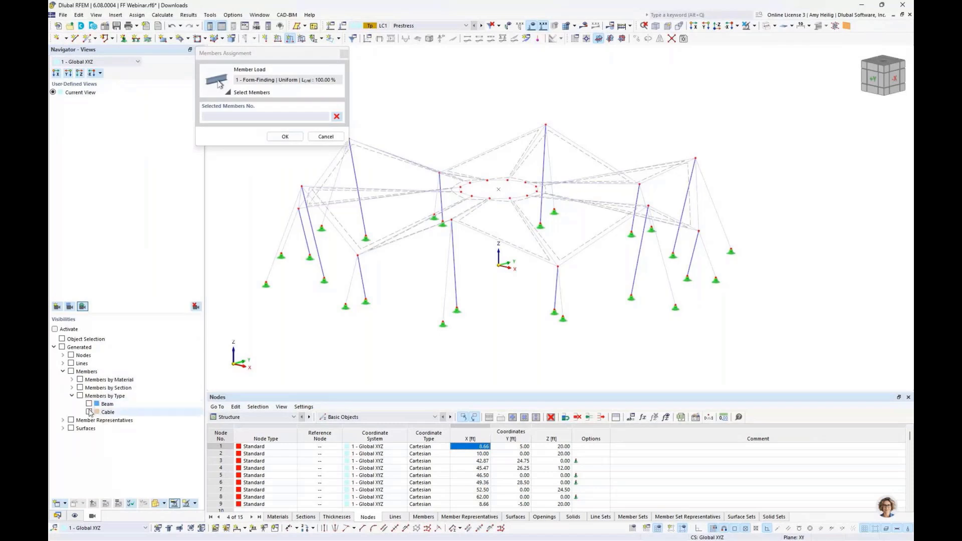
left_click(89, 412)
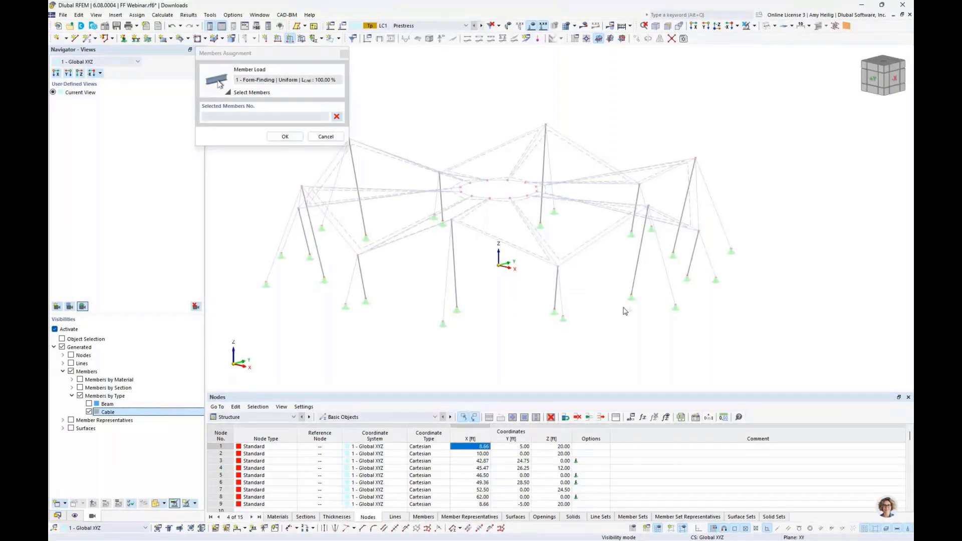
Select all outer guy cables running down to the supports and all cables of the inner ring for the load
left_click(694, 26)
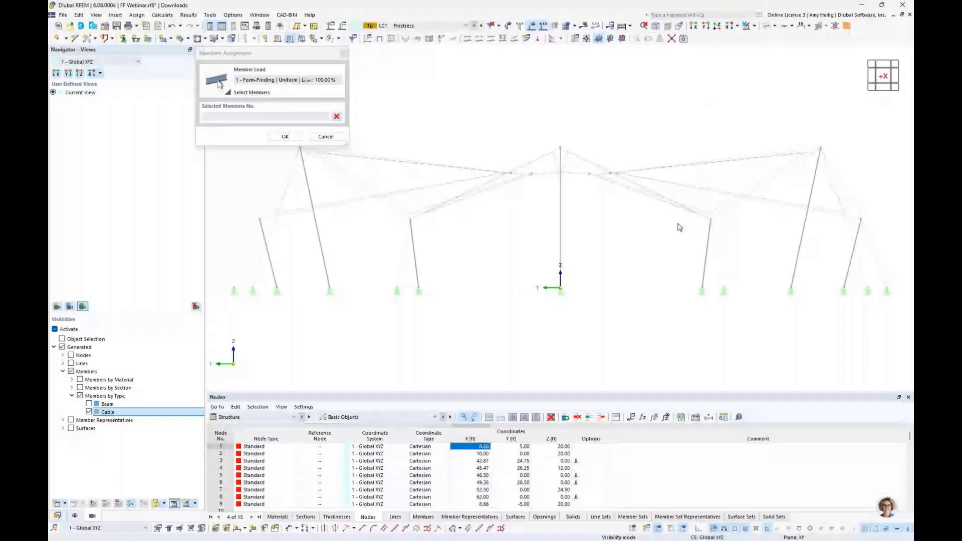
scroll(680, 226, "down", 2)
left_click_drag(846, 264, 357, 243)
middle_click_drag(551, 264, 487, 268)
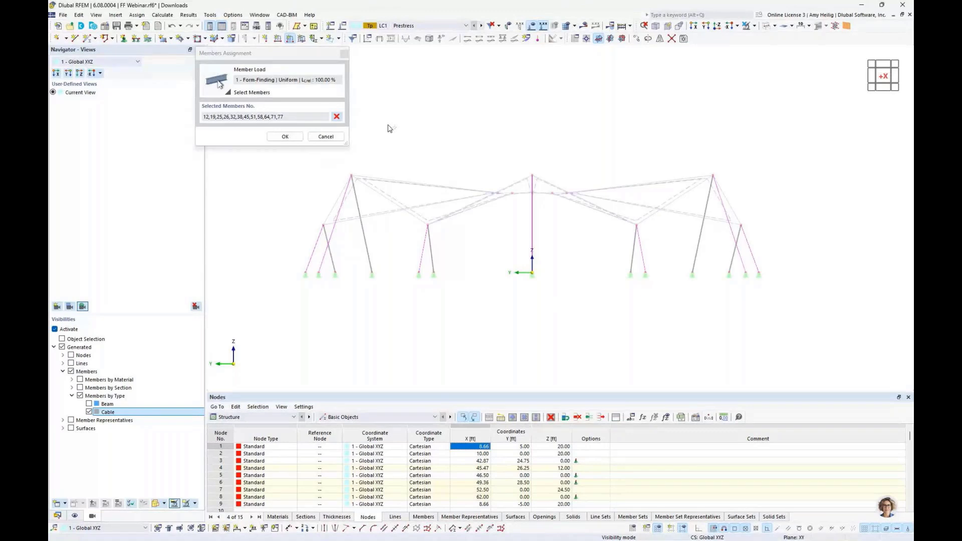
left_click(718, 26)
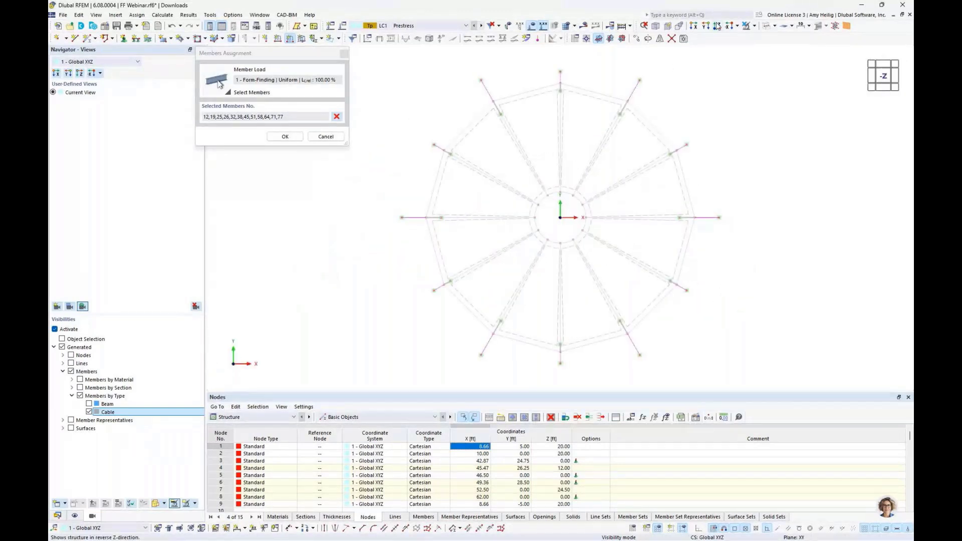
left_click_drag(506, 167, 612, 255)
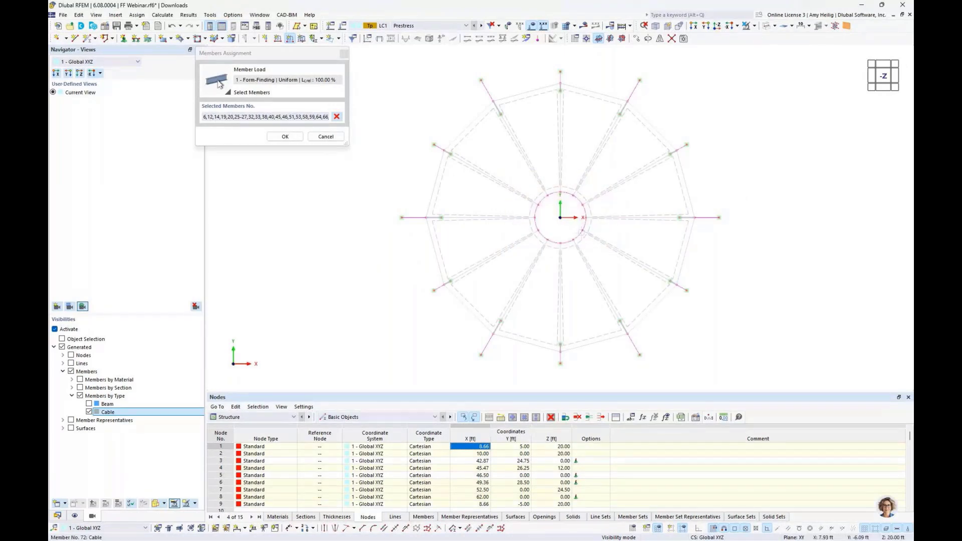
Add the six radial cables at 60° spacing, beginning on the Y-axis, and apply the load with a 100% target relative length
left_click(572, 284)
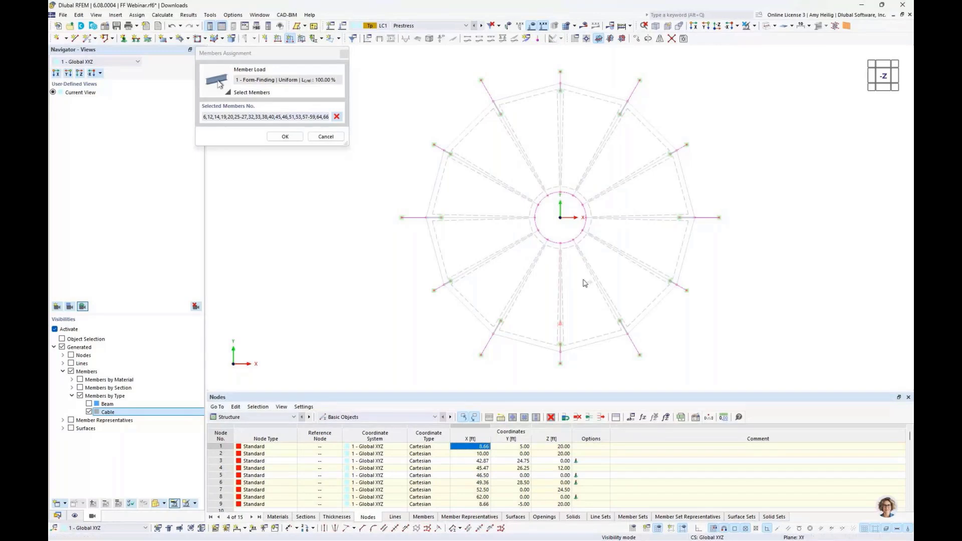
left_click(626, 261)
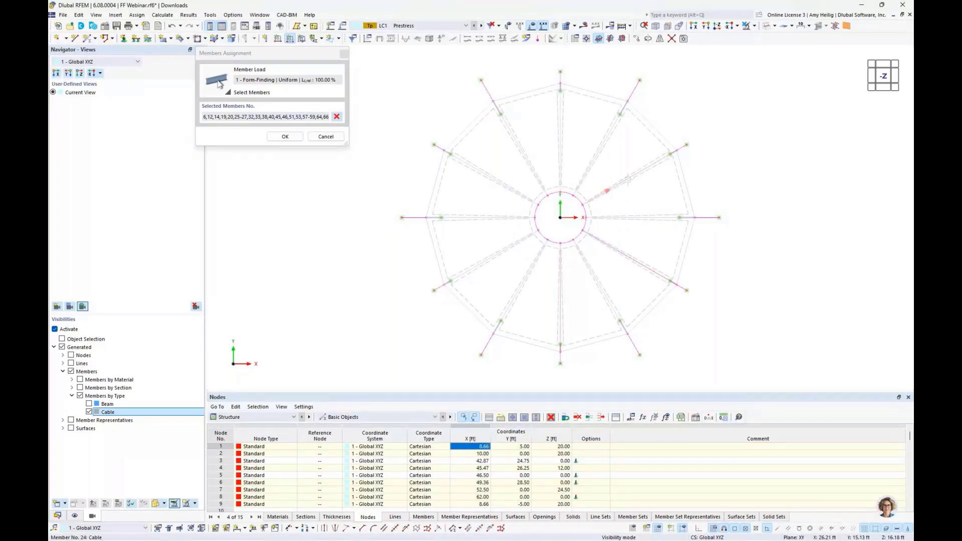
left_click(560, 153)
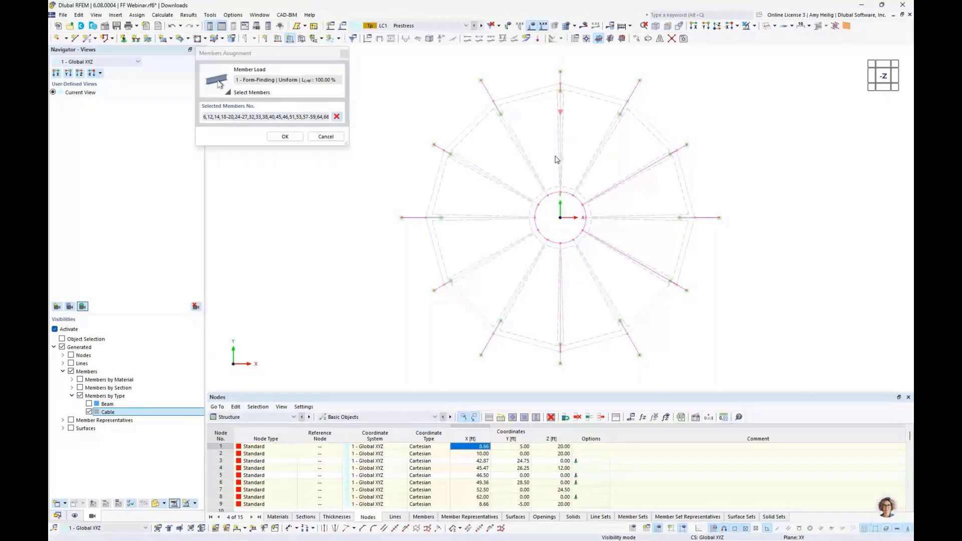
left_click(505, 186)
left_click(506, 250)
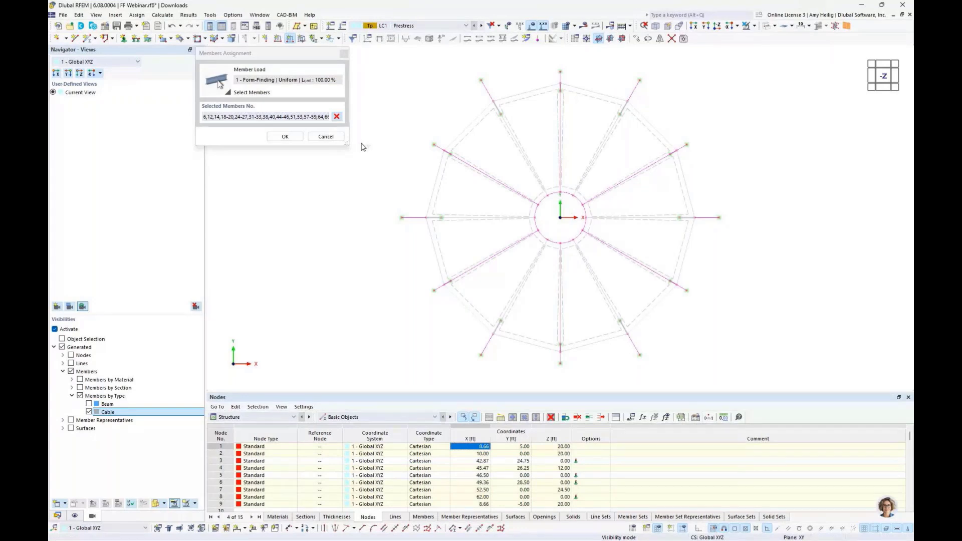
left_click(282, 136)
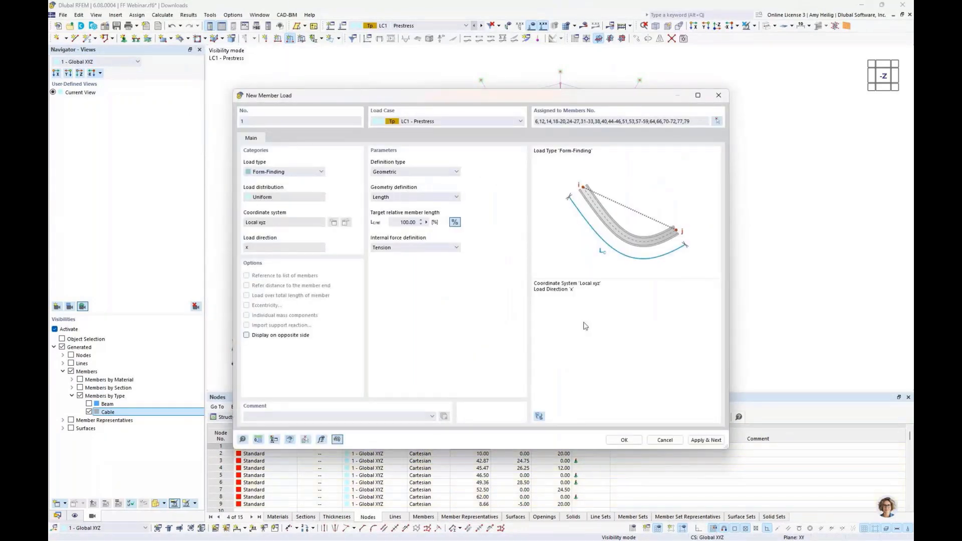
left_click(706, 440)
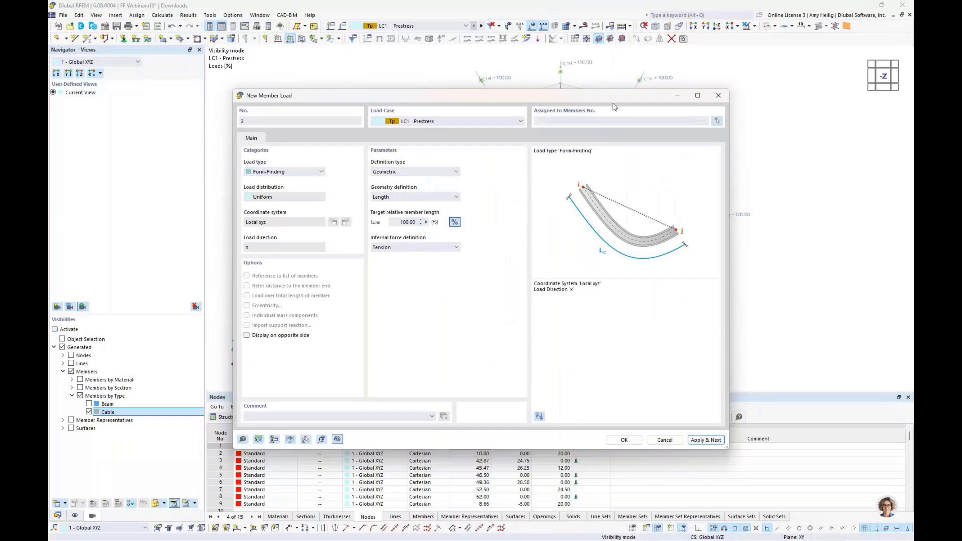
Define the second form-finding member load by Sag with a target relative member sag of 12%
left_click_drag(612, 96, 621, 332)
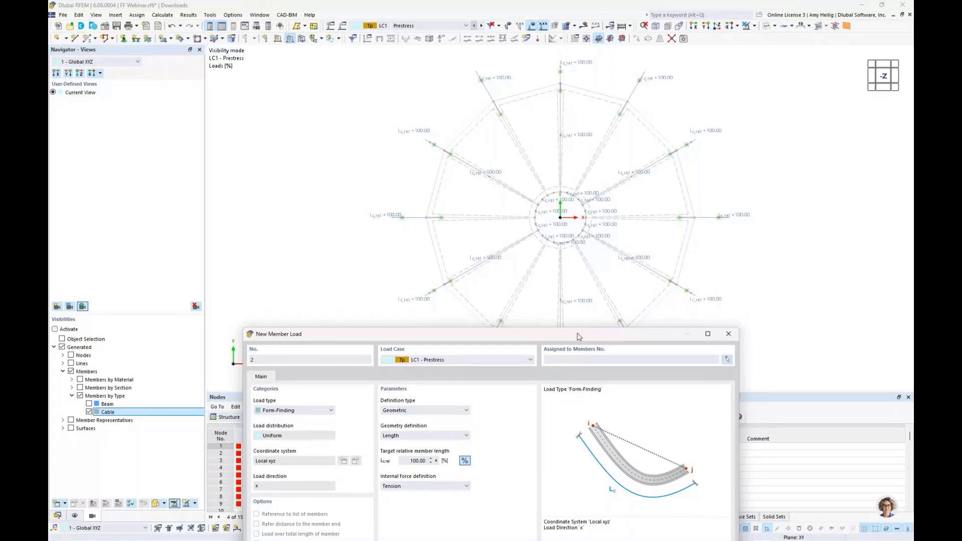
left_click_drag(578, 336, 592, 106)
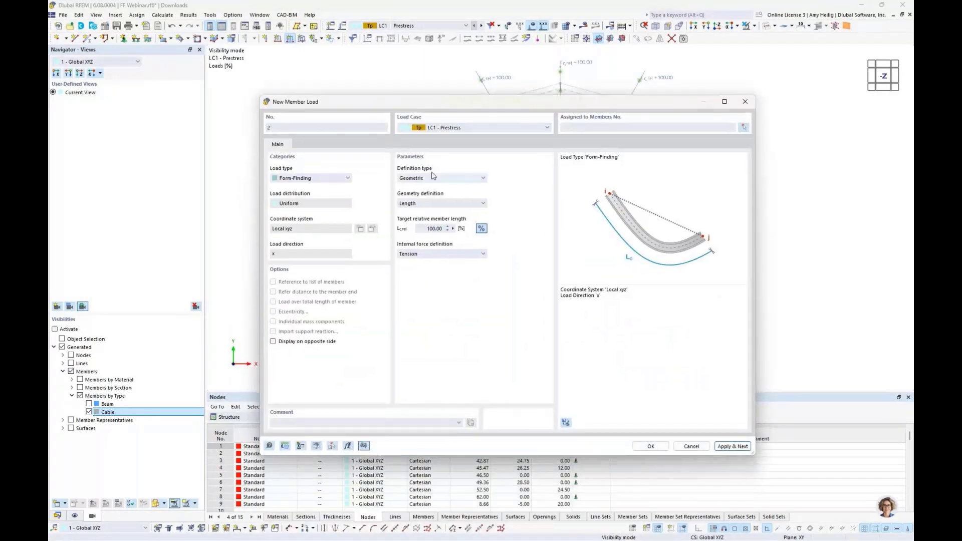
left_click(434, 205)
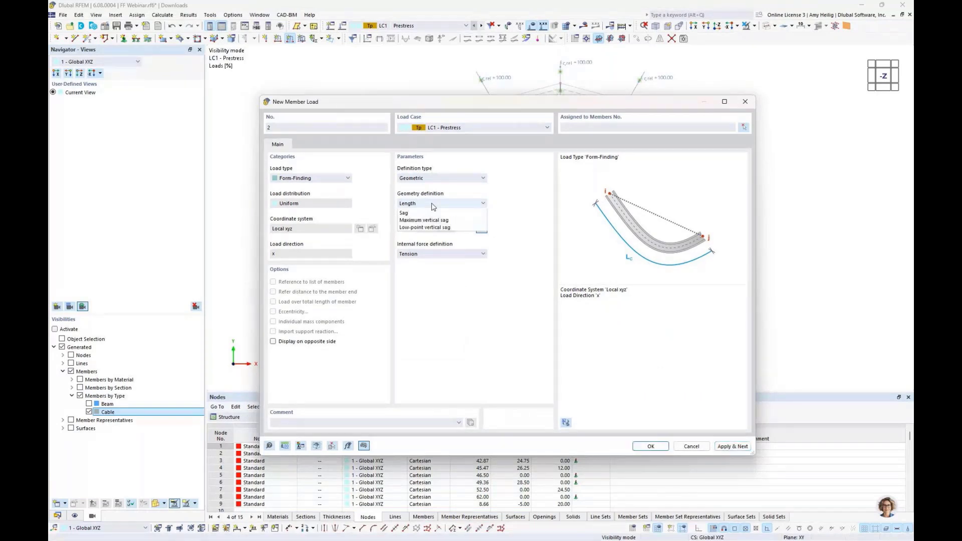
left_click(432, 226)
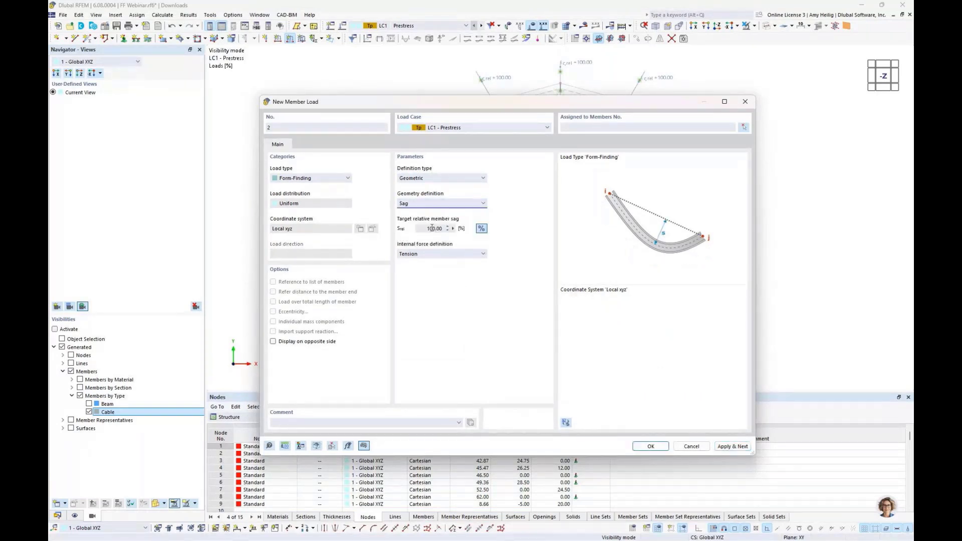
double_click(431, 229)
type("12")
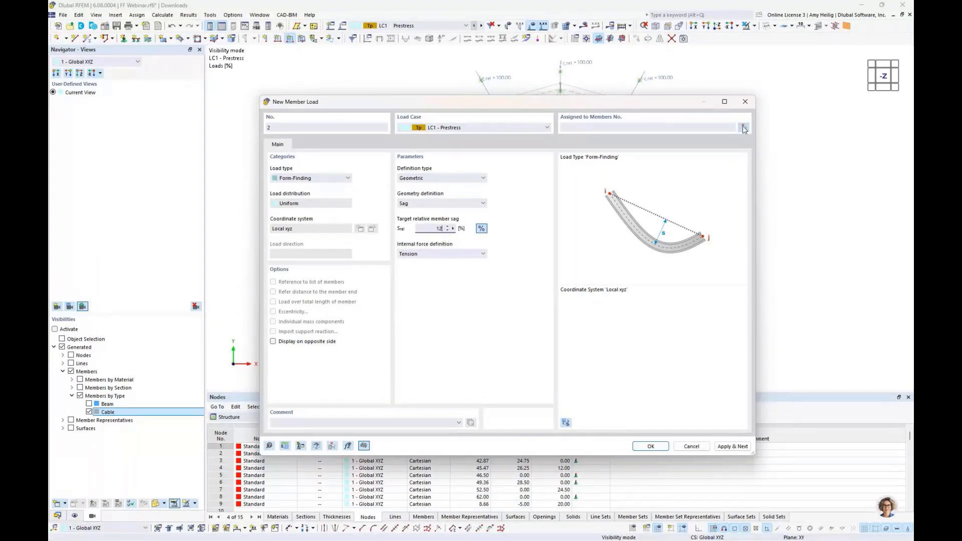
Pick all twelve cables along the outer perimeter of the structure for the 12% sag form-finding member load
left_click(744, 127)
left_click(621, 98)
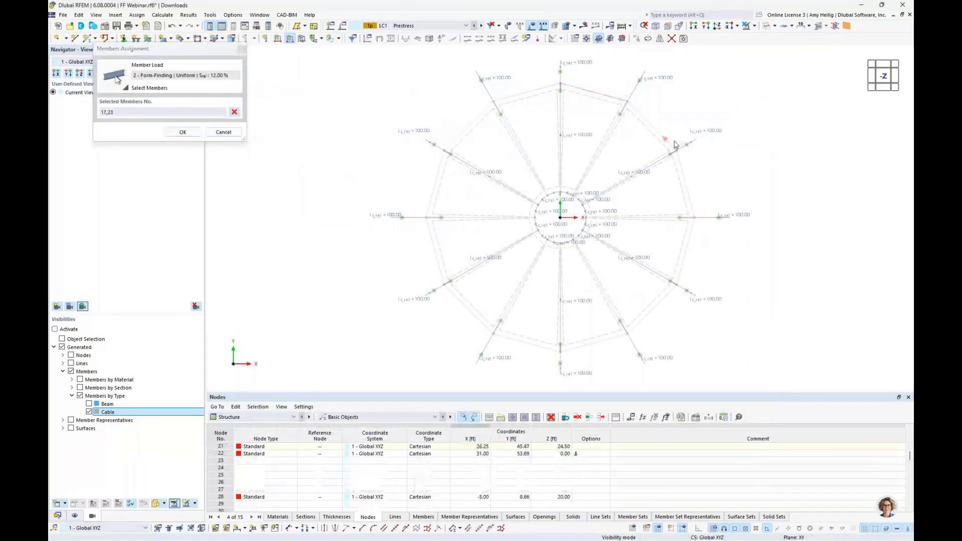
left_click(686, 175)
left_click(686, 252)
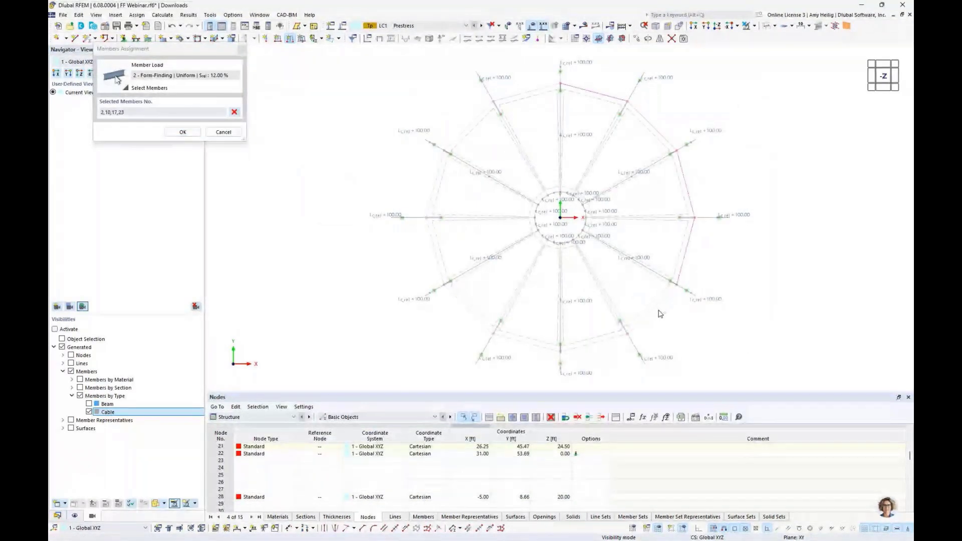
left_click(655, 308)
left_click(596, 343)
left_click(519, 344)
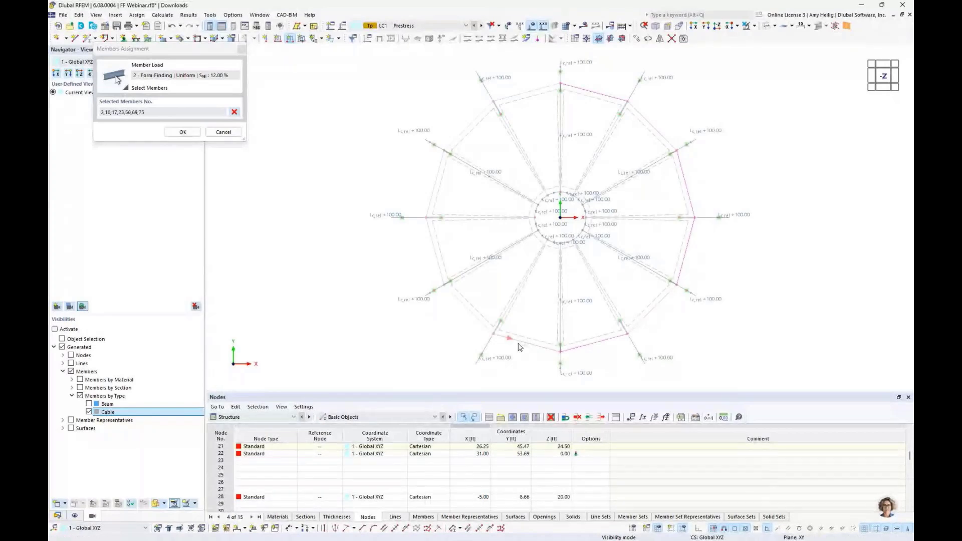
left_click(482, 326)
left_click(432, 243)
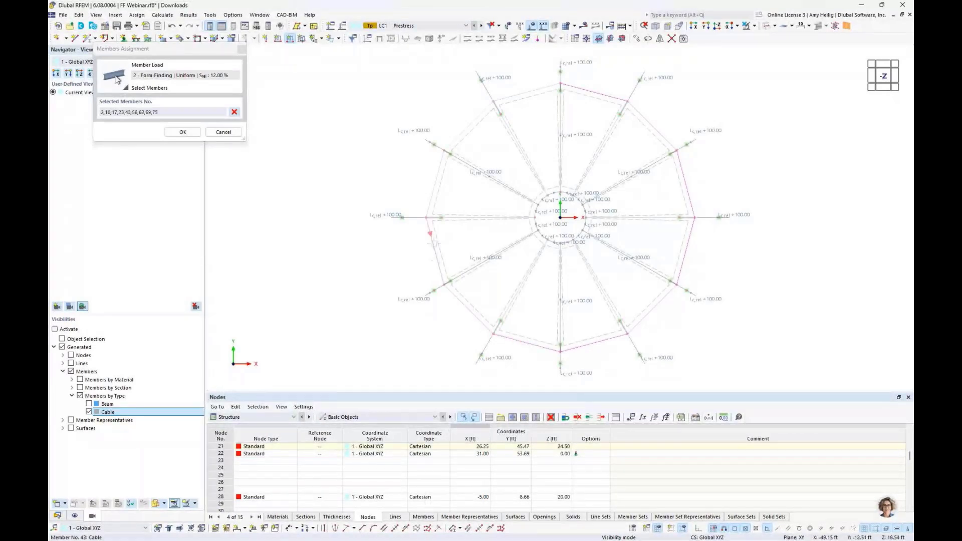
left_click(431, 199)
left_click(468, 126)
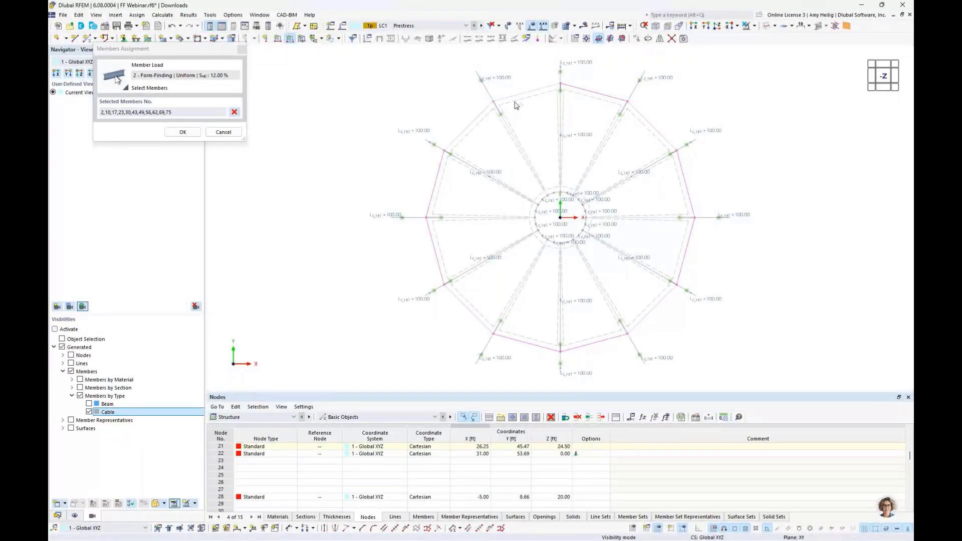
left_click(546, 88)
Add the six radial cables at 60° spacing, beginning on the X-axis, and apply the 12% sag load
left_click(513, 138)
left_click(596, 155)
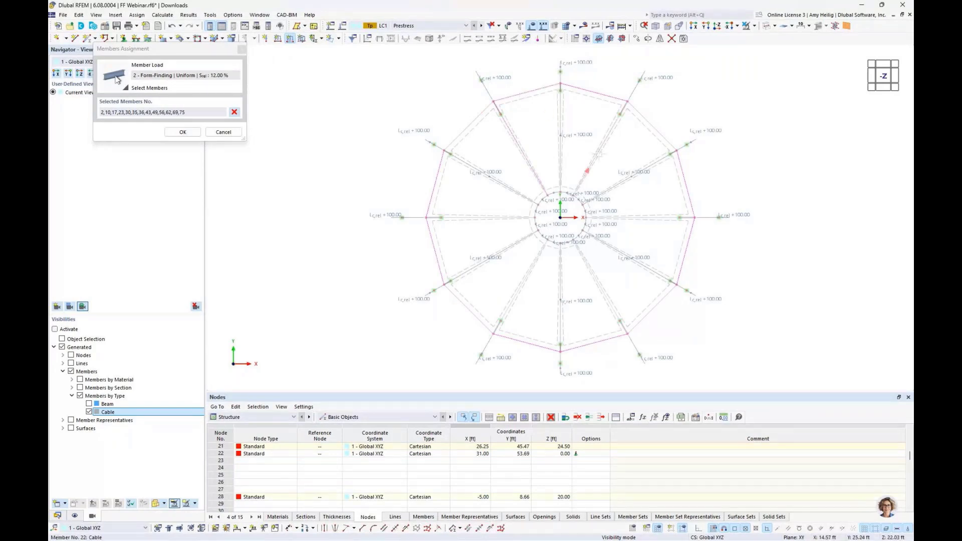
left_click(633, 217)
left_click(597, 280)
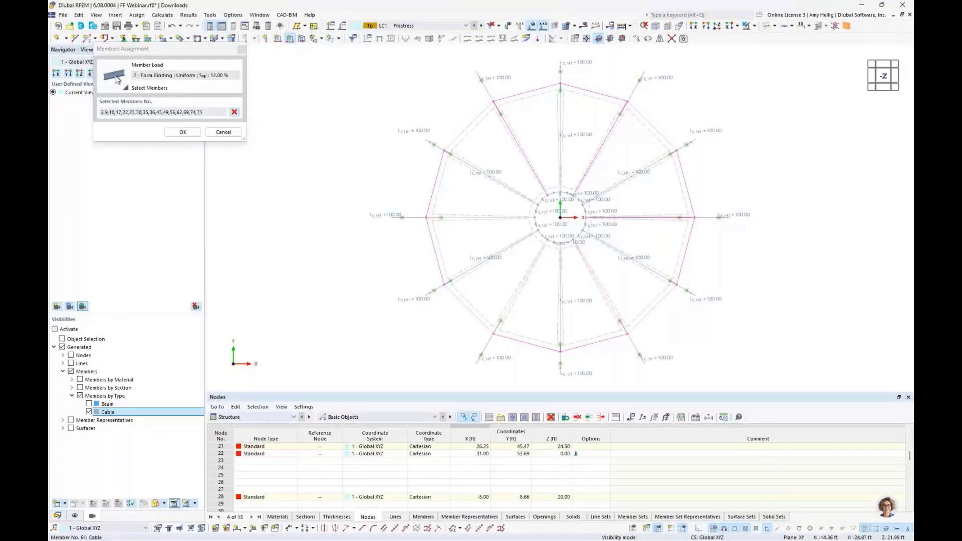
left_click(523, 281)
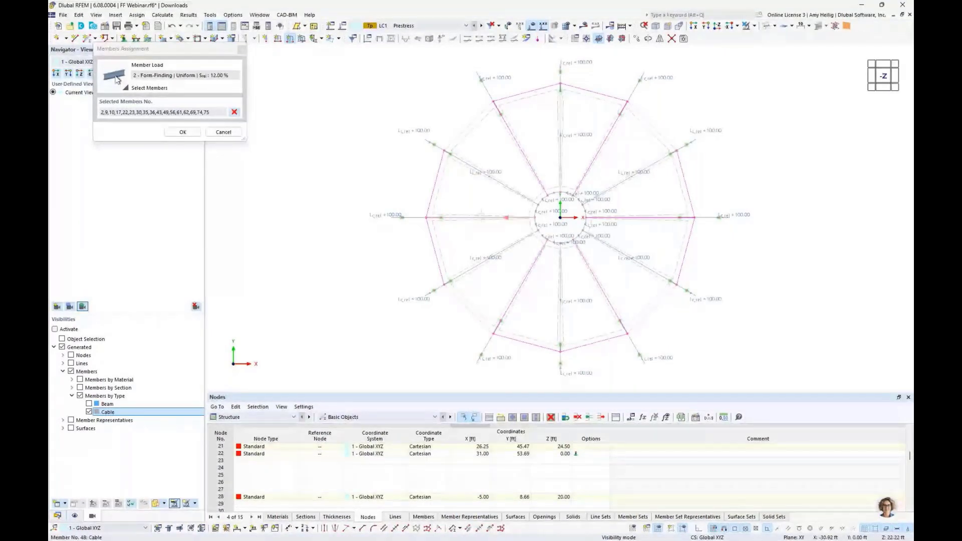
left_click(481, 216)
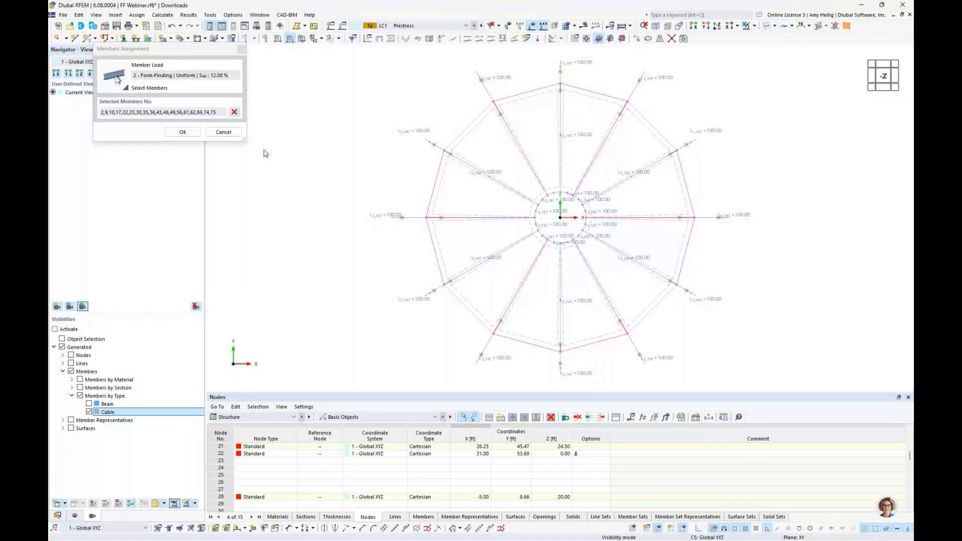
left_click(184, 132)
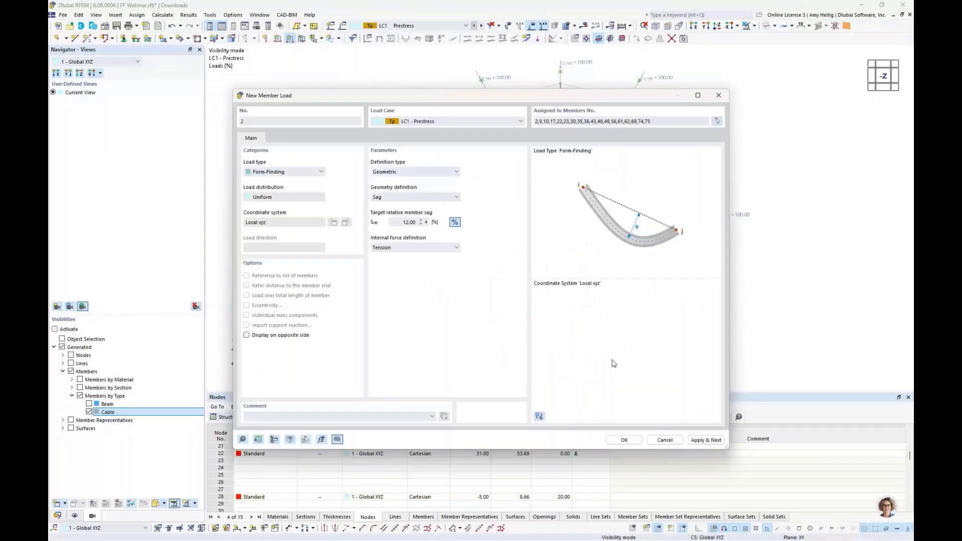
left_click(624, 439)
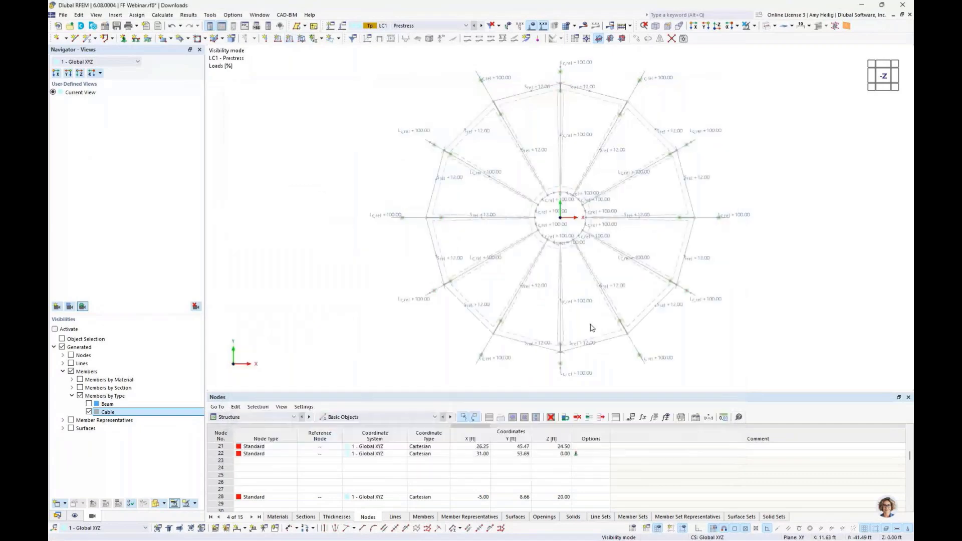
Start a new surface load in the Prestress load case with load type Form-Finding and calculation method Projection
middle_click_drag(596, 331, 579, 213, "ctrl")
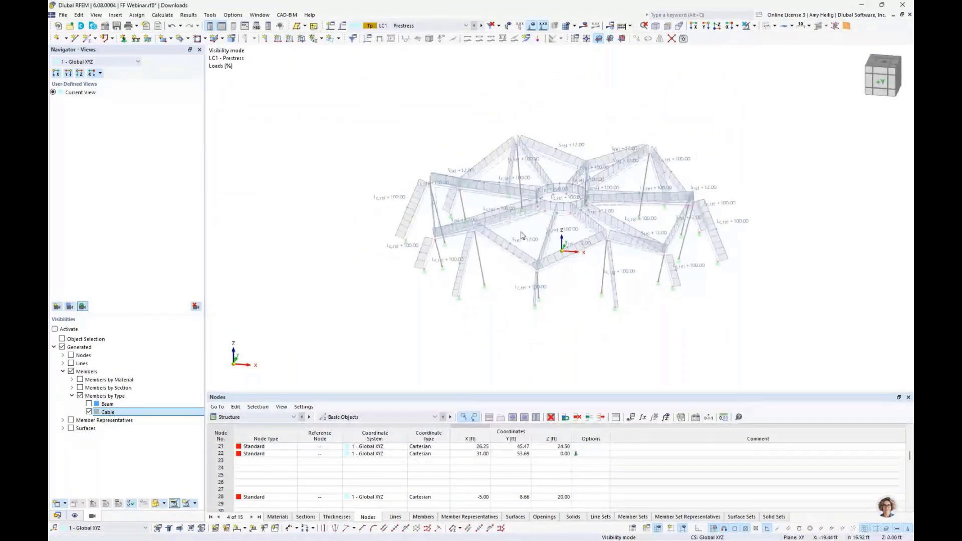
middle_click_drag(520, 235, 469, 292, "ctrl")
scroll(469, 291, "up", 2)
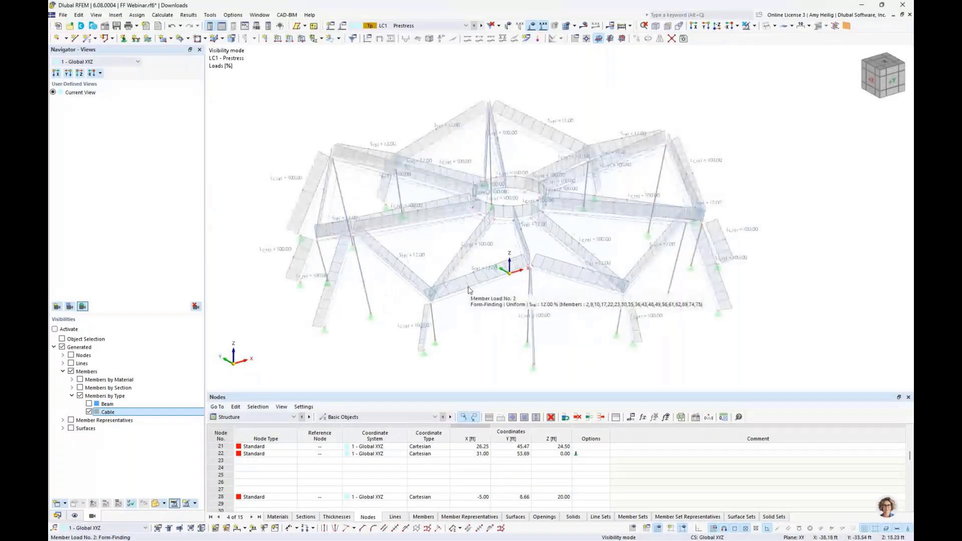
left_click(302, 42)
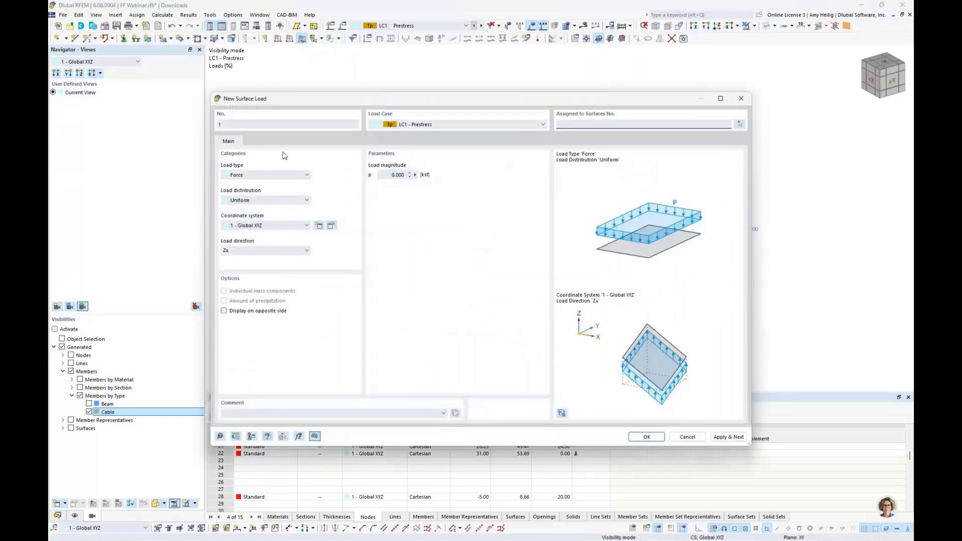
left_click(265, 174)
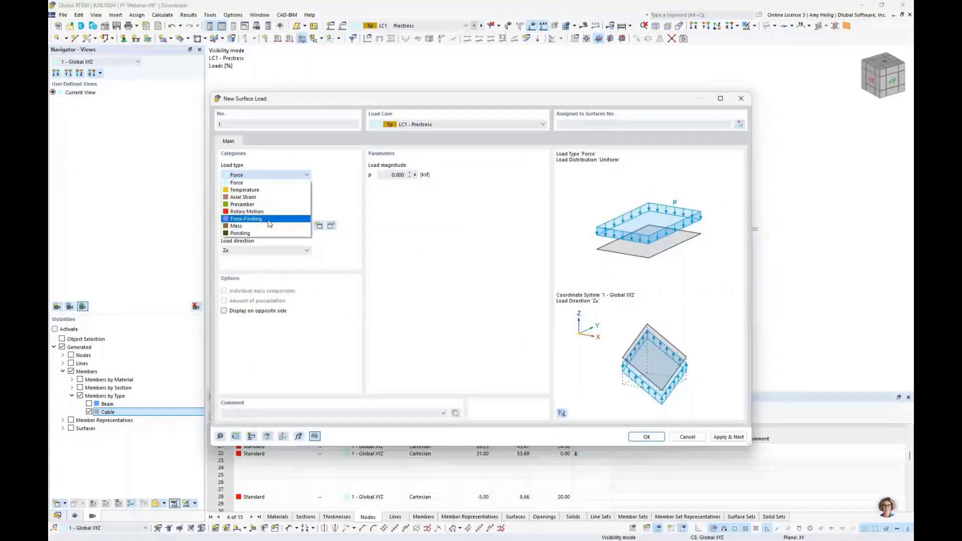
left_click(270, 220)
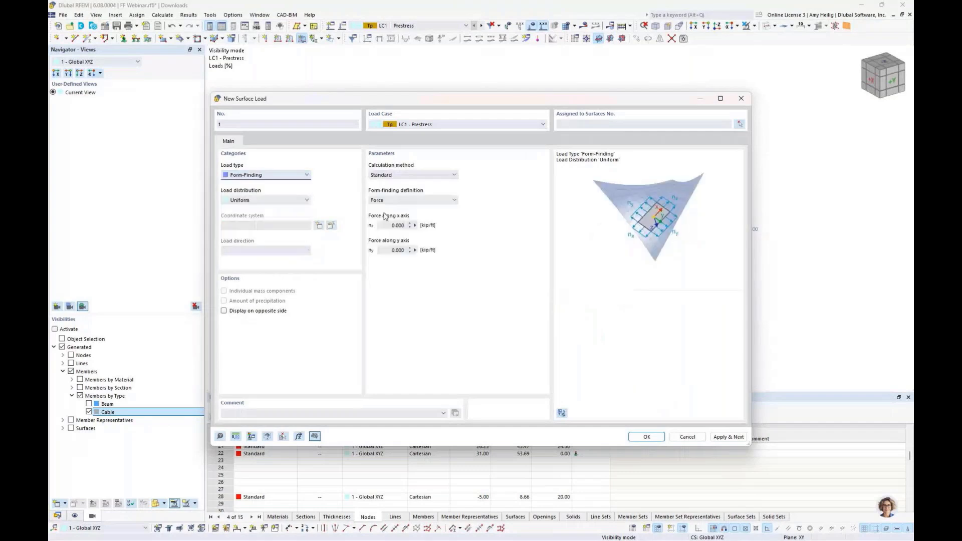
left_click(403, 176)
left_click(402, 177)
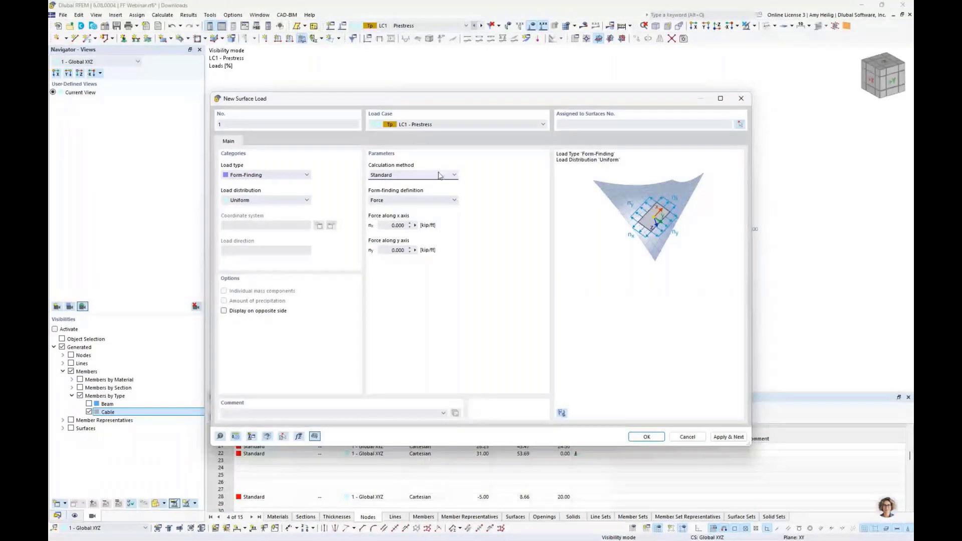
left_click(439, 176)
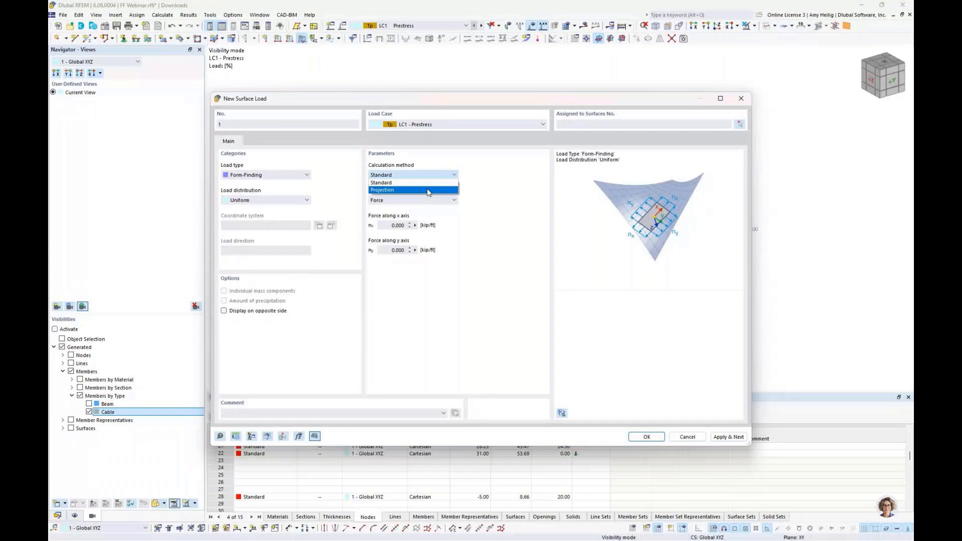
left_click(428, 191)
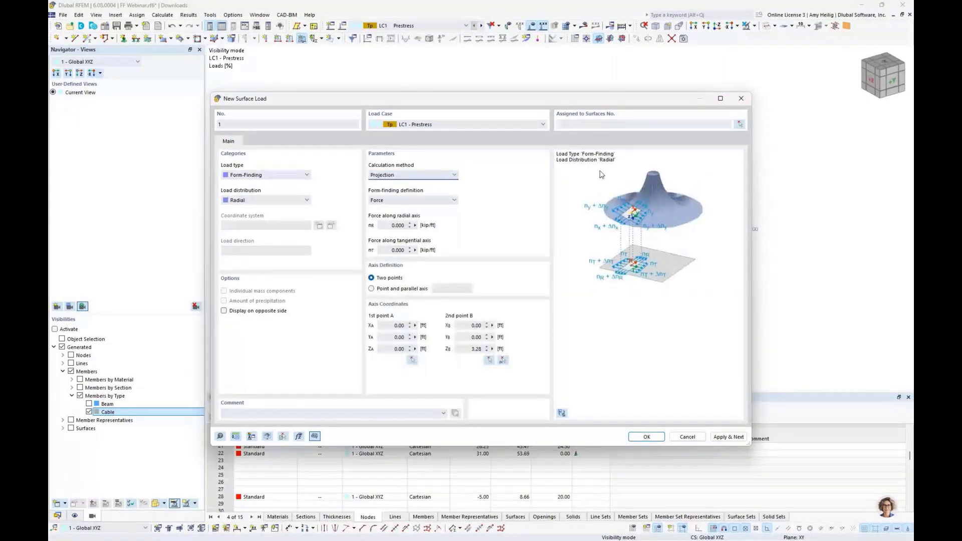
left_click_drag(610, 98, 590, 287)
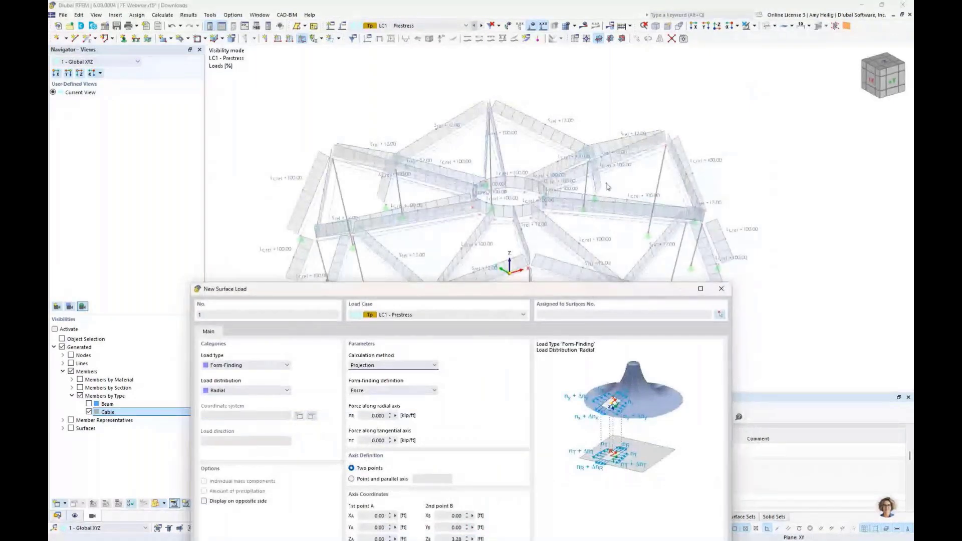
left_click_drag(572, 294, 596, 106)
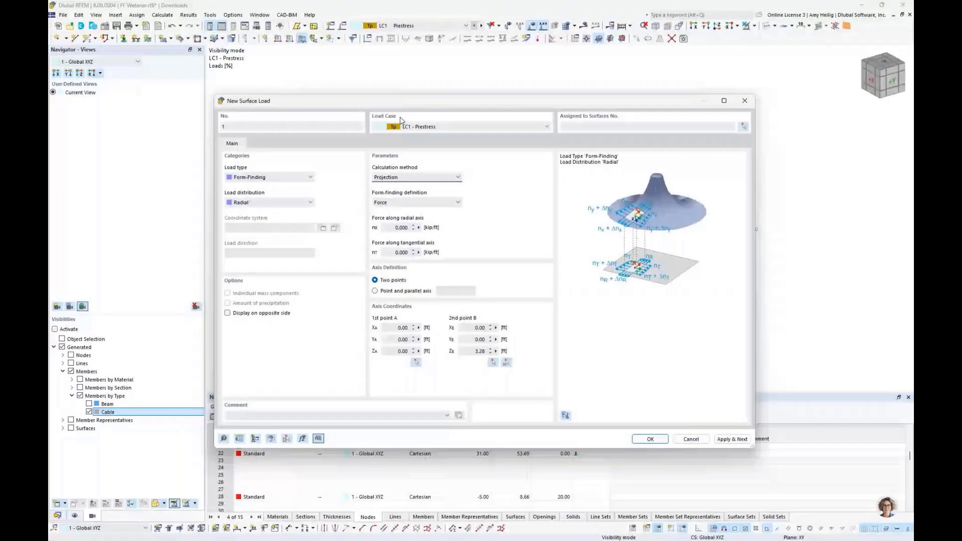
left_click(415, 203)
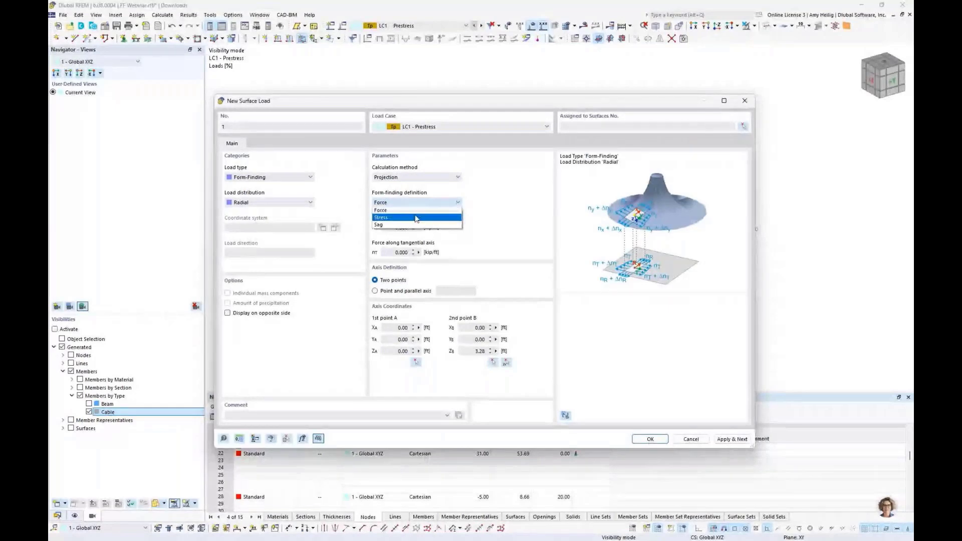
left_click(413, 211)
key("Down")
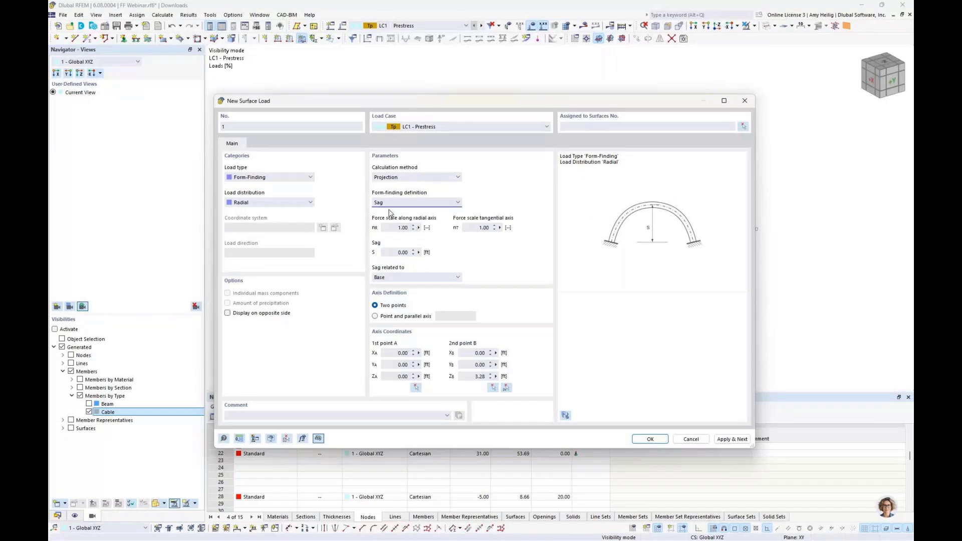
left_click(399, 203)
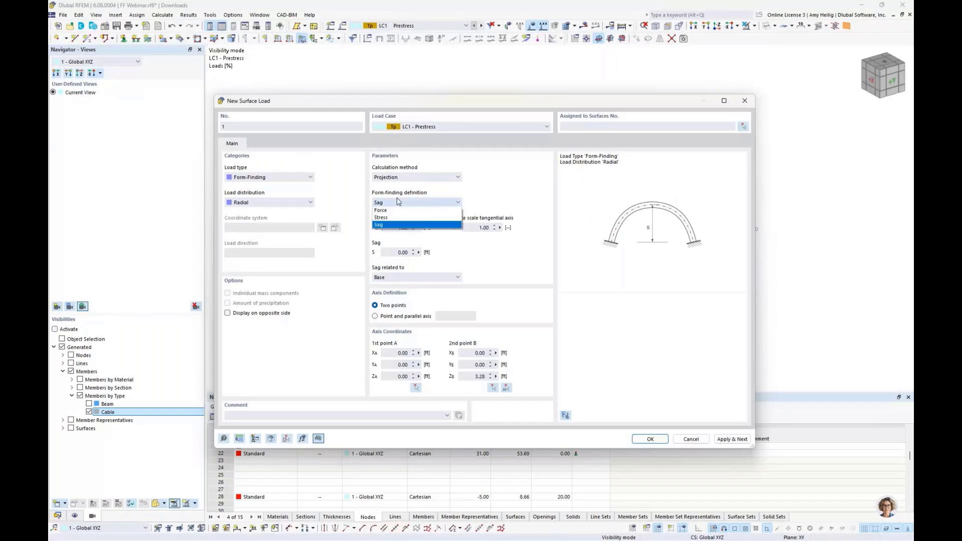
left_click(403, 210)
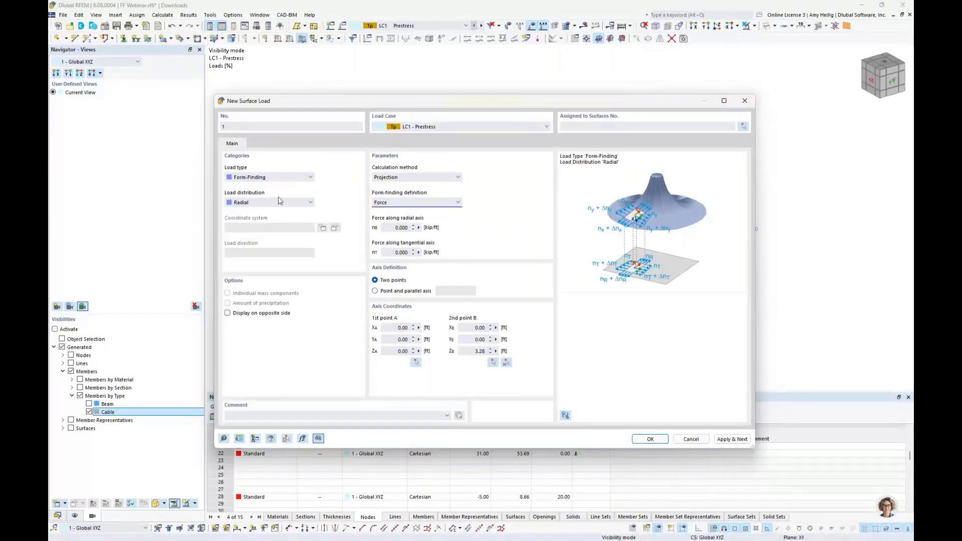
Set the surface load's forces along the radial and tangential axes to 0.07 kip/ft each
left_click(393, 228)
double_click(394, 228)
type("0.07")
key("Tab")
type("0.07")
left_click(399, 227)
mouse_move(532, 101)
left_mouse_down()
mouse_move(535, 250)
mouse_move(534, 113)
left_mouse_up()
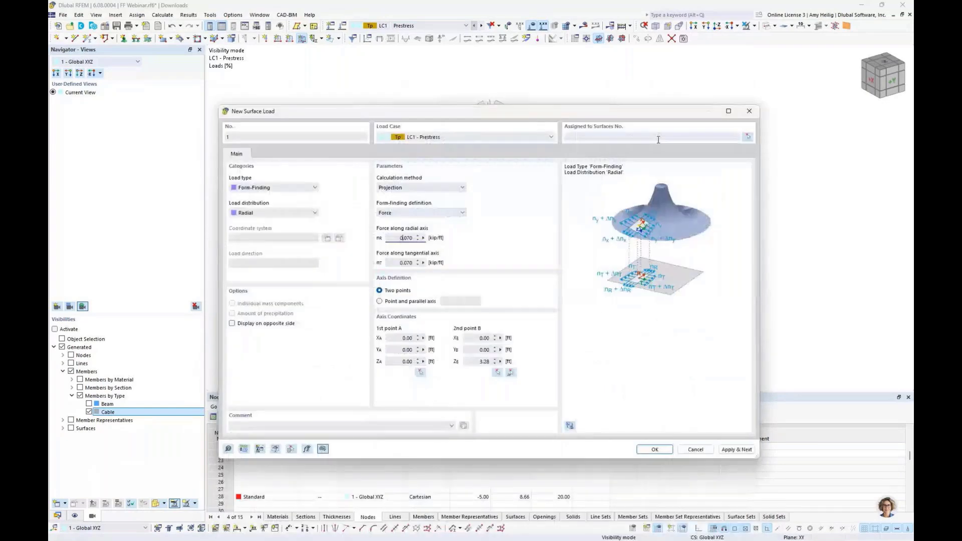
Cancel visibility mode so all objects show, and assign the radial form-finding load to surfaces 1-12
left_click(747, 137)
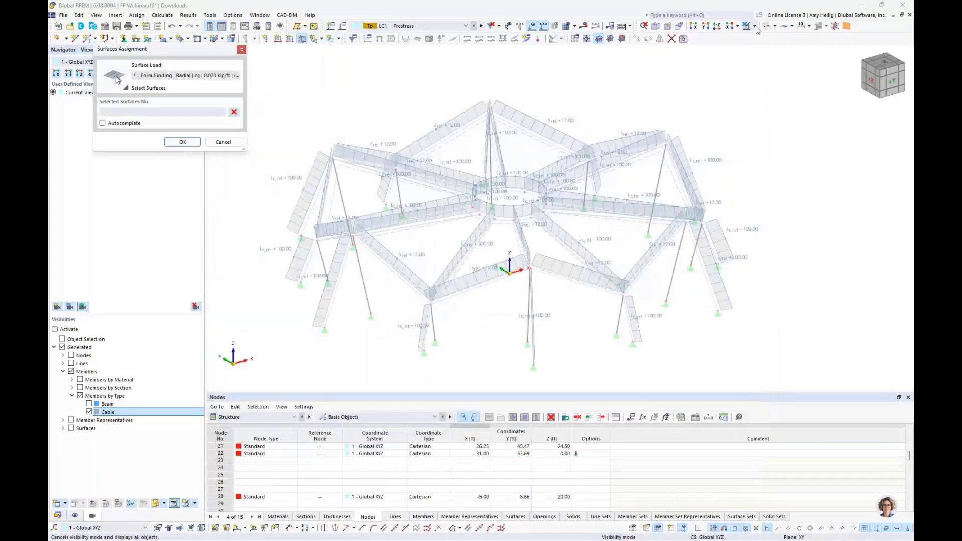
left_click(755, 27)
left_click_drag(780, 343, 302, 72)
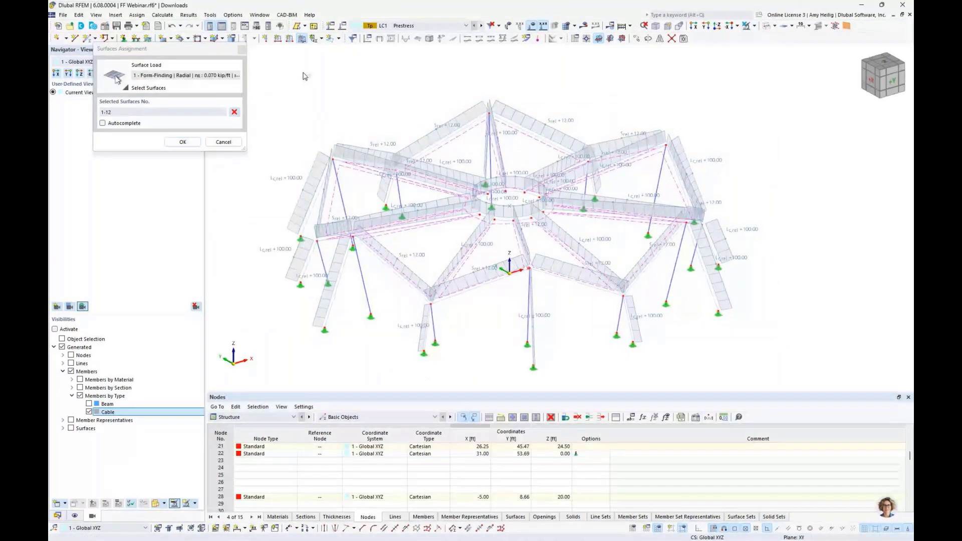
key("Return")
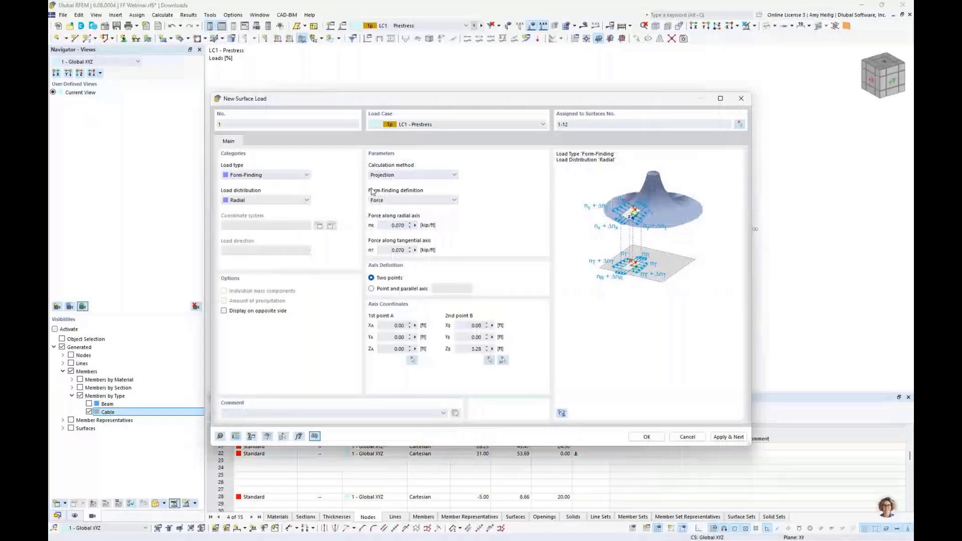
left_click(647, 437)
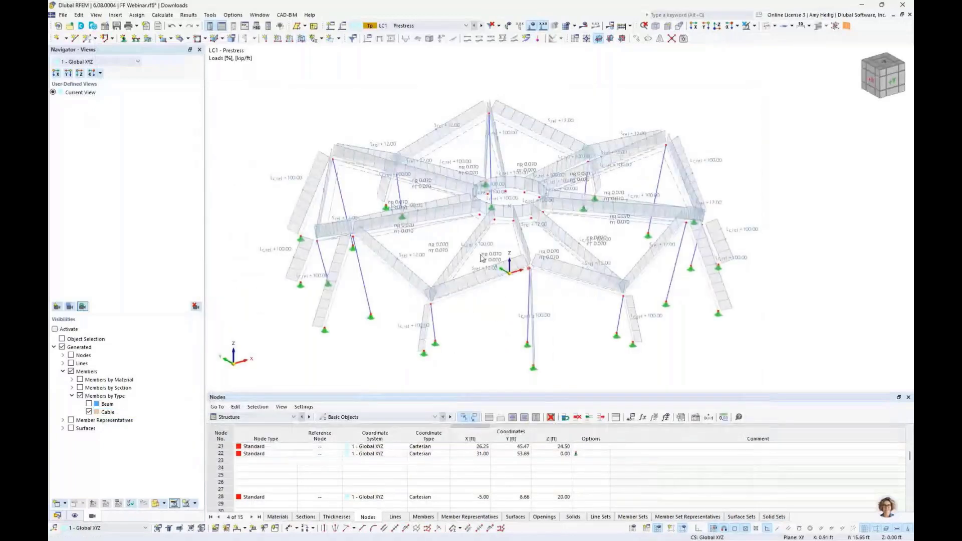
Calculate the Prestress load case and hide the loads and the FE mesh in the global deformation plot
middle_click_drag(491, 244, 496, 279, "ctrl")
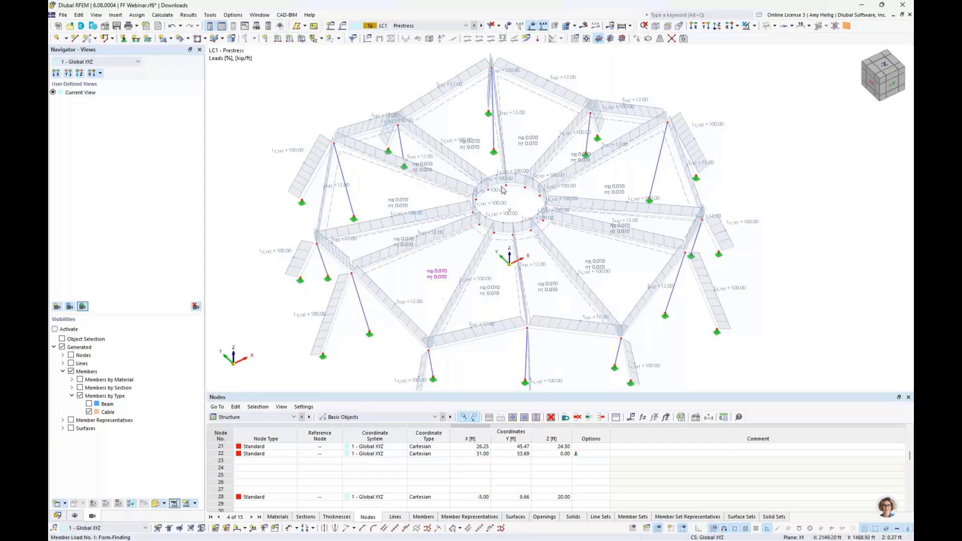
left_click(583, 26)
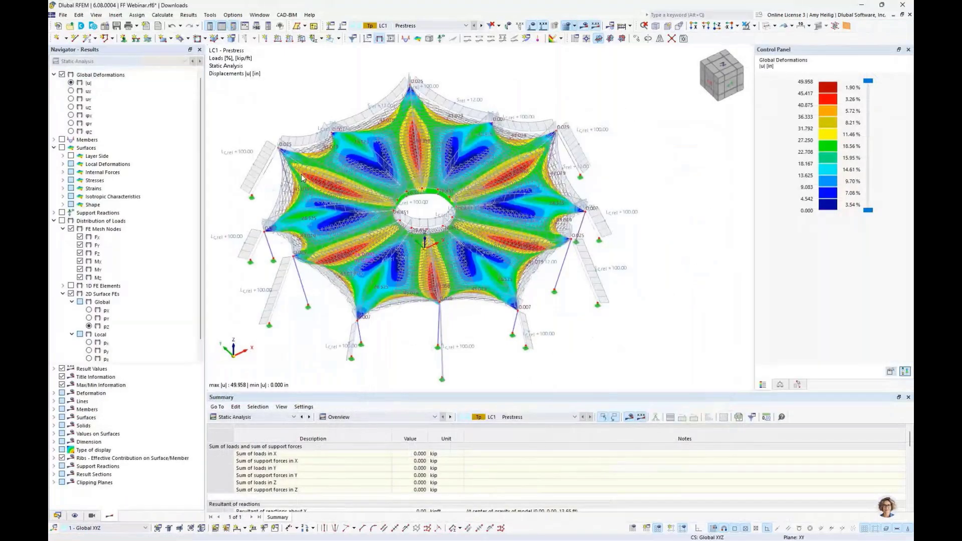
left_click(529, 27)
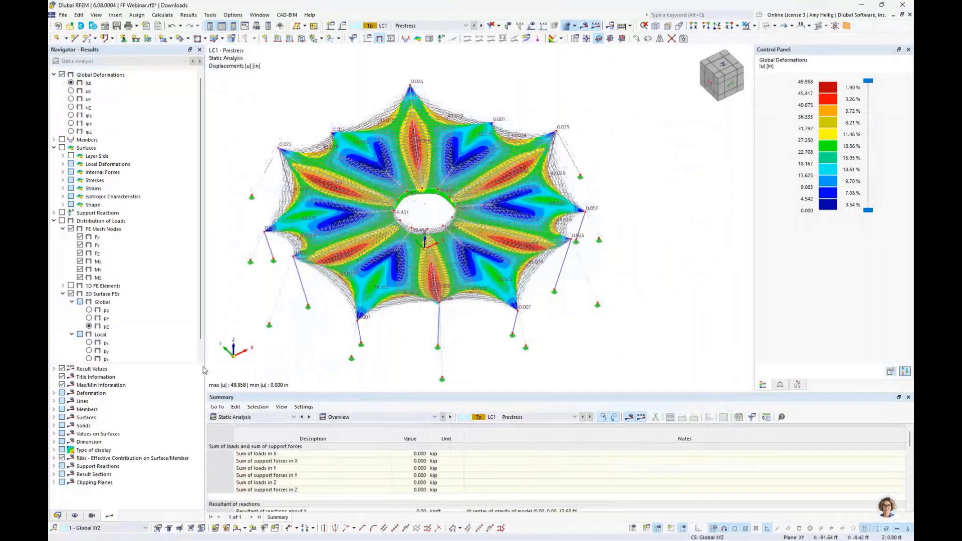
left_click(75, 515)
scroll(96, 377, "down", 9)
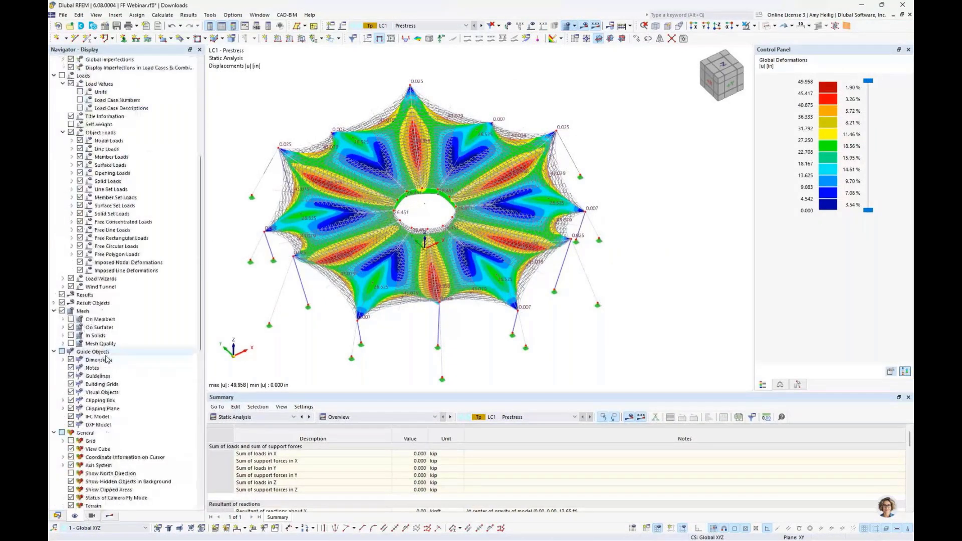
left_click(62, 311)
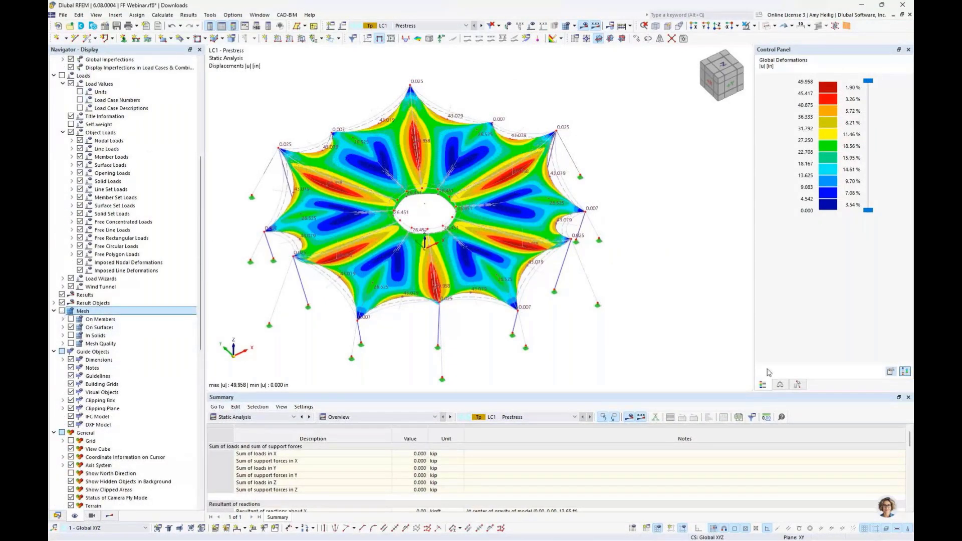
Set the display factor for deformations to 1.00 and examine the global deformation plot with its color scale
left_click(780, 384)
left_click(884, 84)
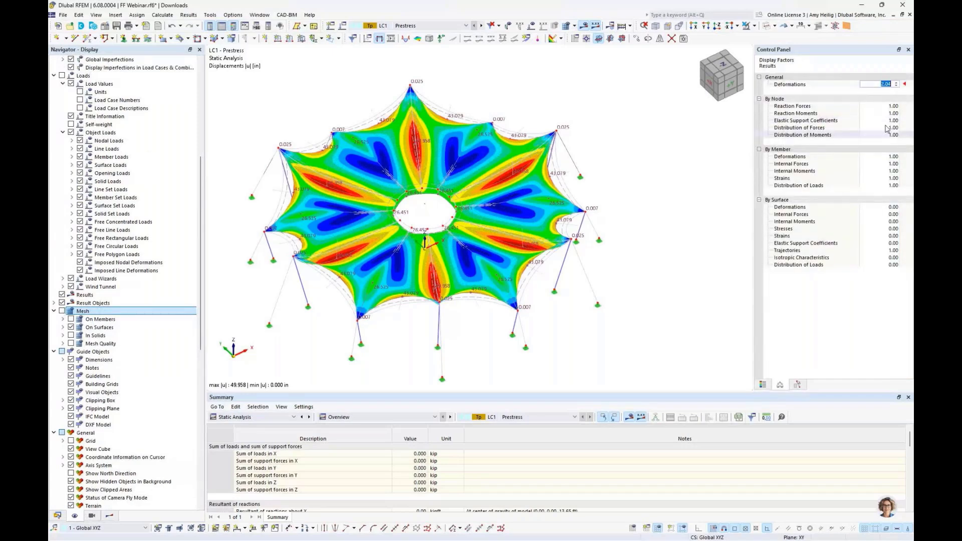
type("1")
key("Tab")
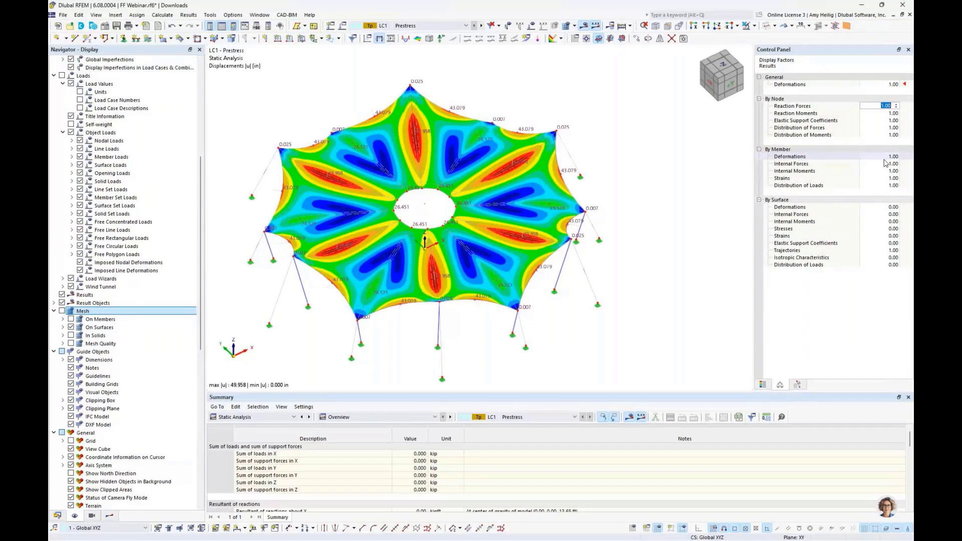
middle_click_drag(577, 307, 554, 265)
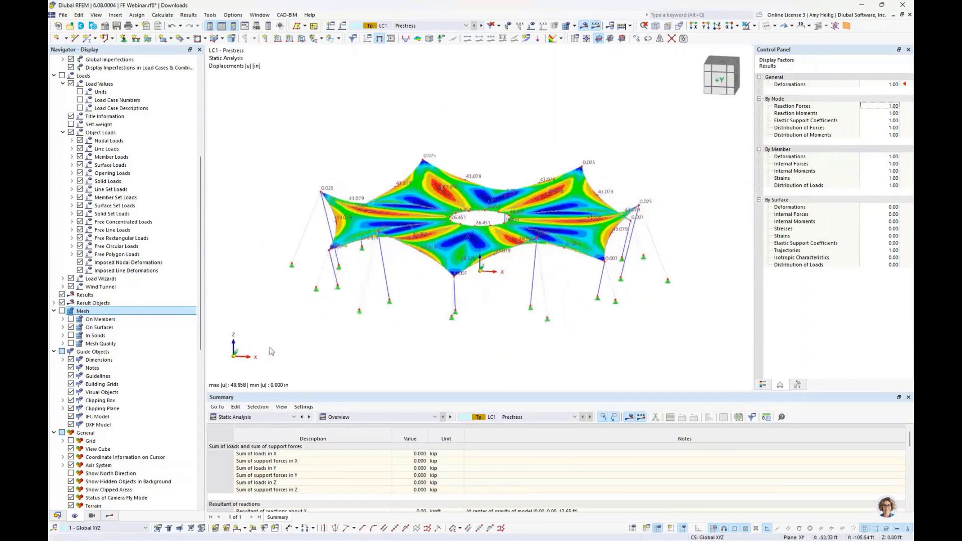
left_click(109, 516)
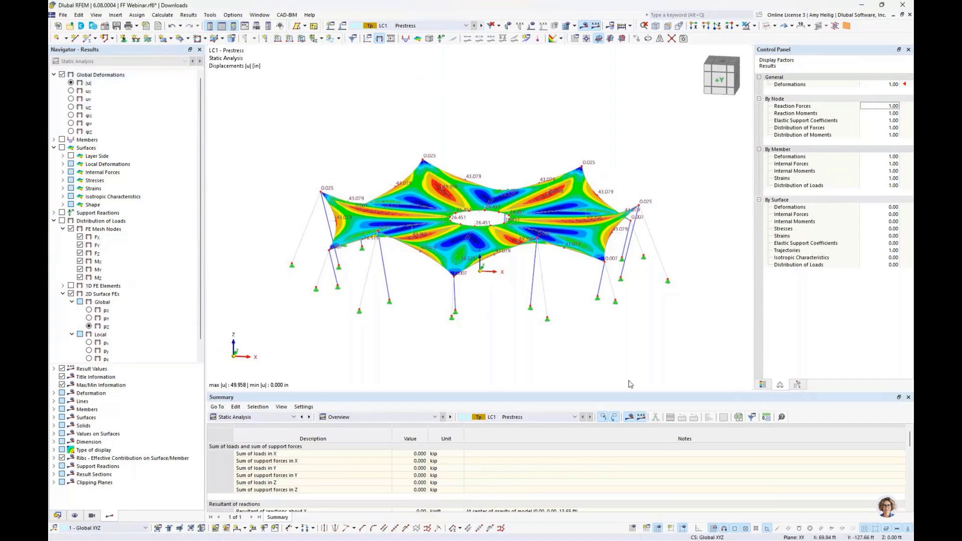
left_click(764, 385)
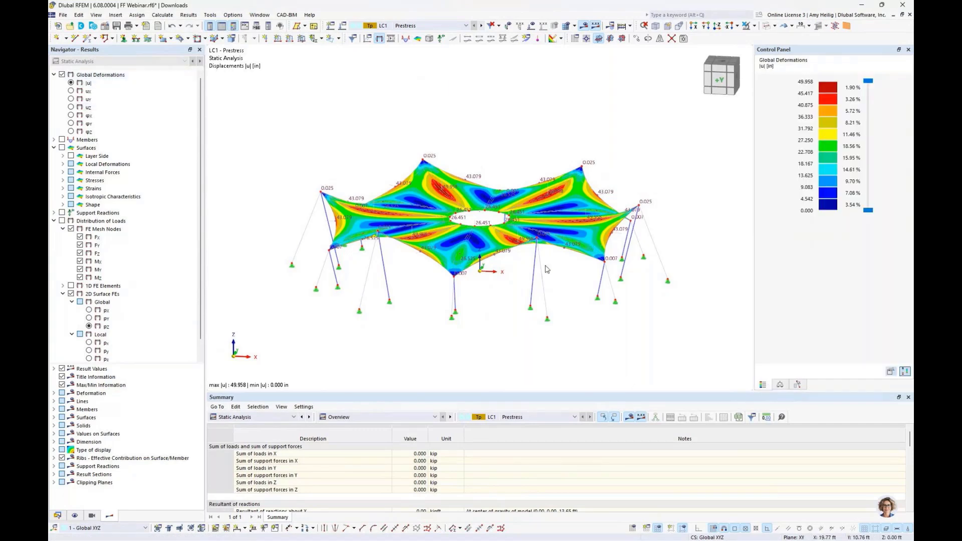
middle_click_drag(557, 279, 512, 292)
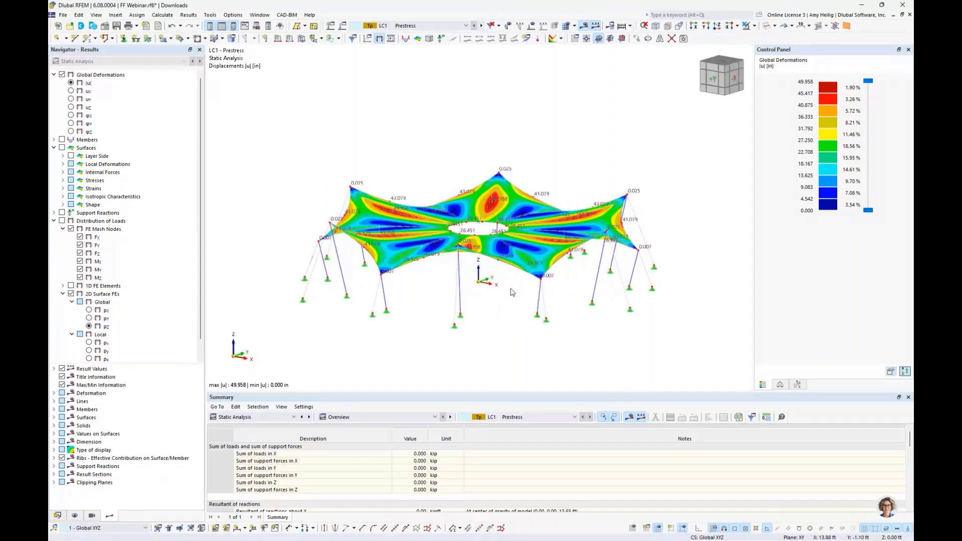
Show the member axial forces N in place of the global deformations and examine them on the perimeter cables and columns
left_click(54, 139)
left_click(62, 140)
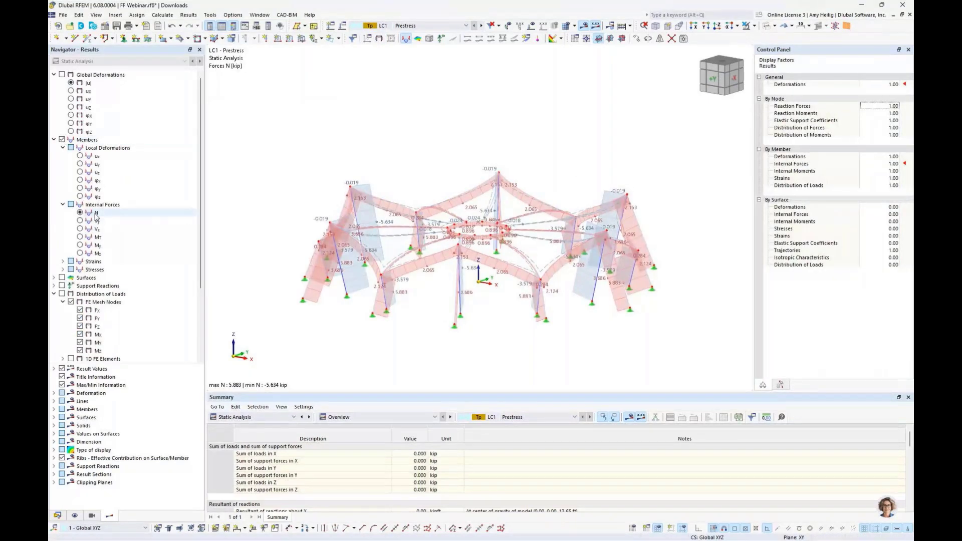
scroll(397, 306, "up", 5)
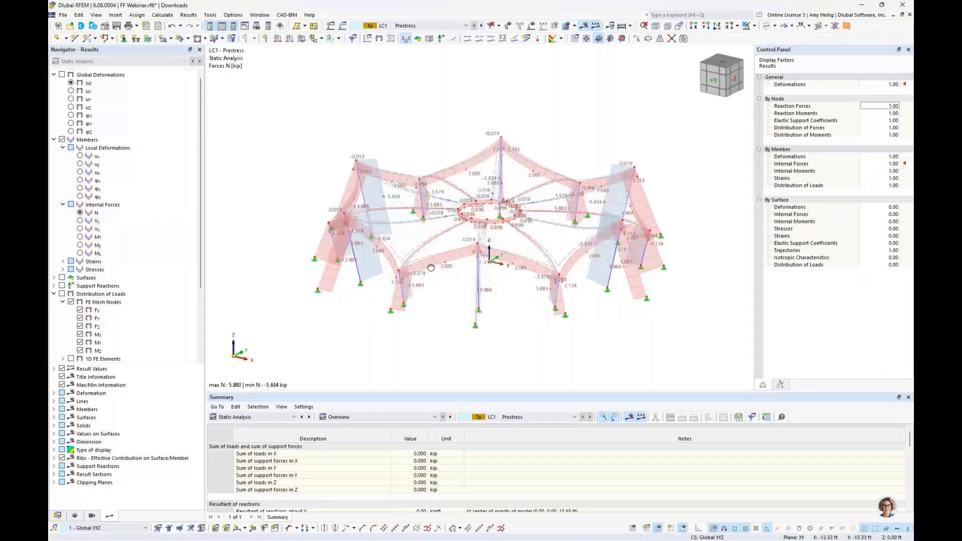
scroll(398, 307, "up", 2)
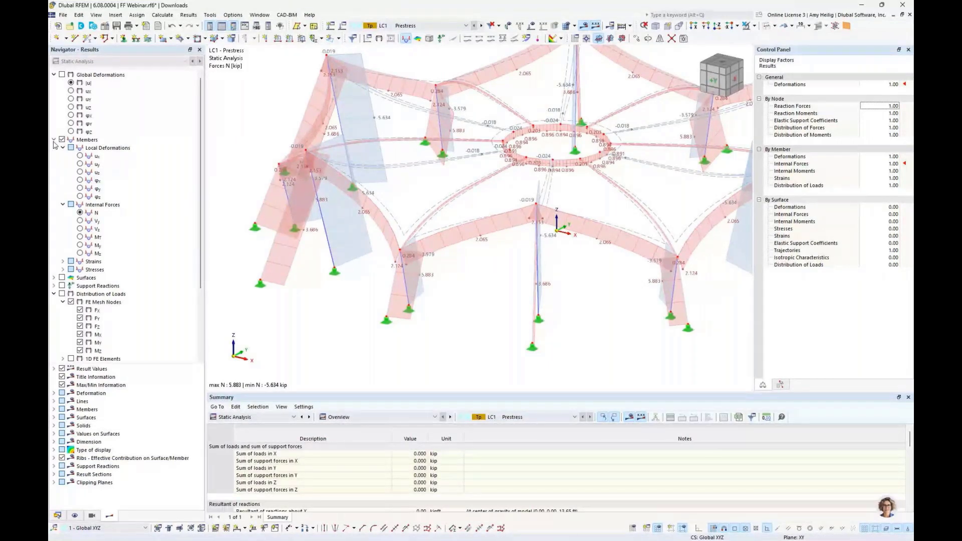
View the structure from above, display the members' local deformations uy, and turn the member results off
left_click(719, 30)
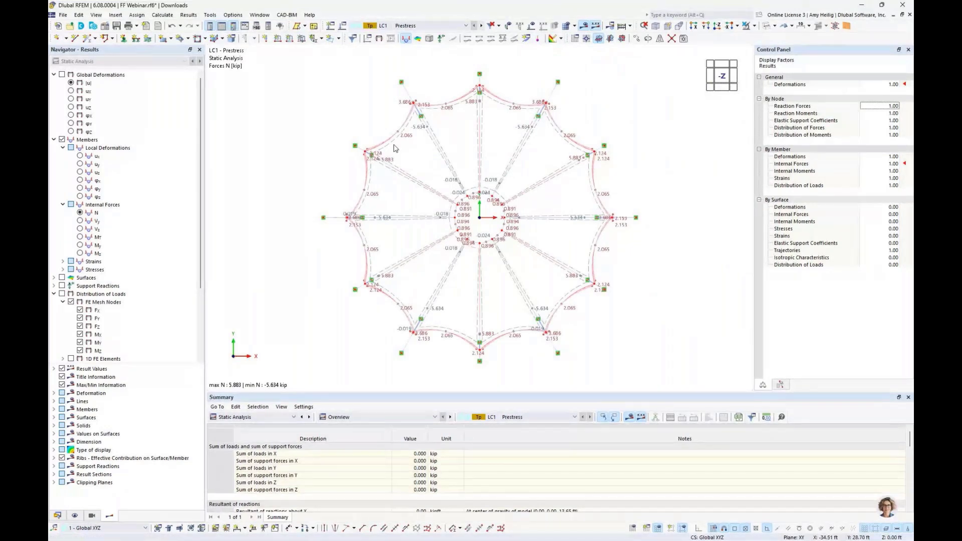
left_click(81, 165)
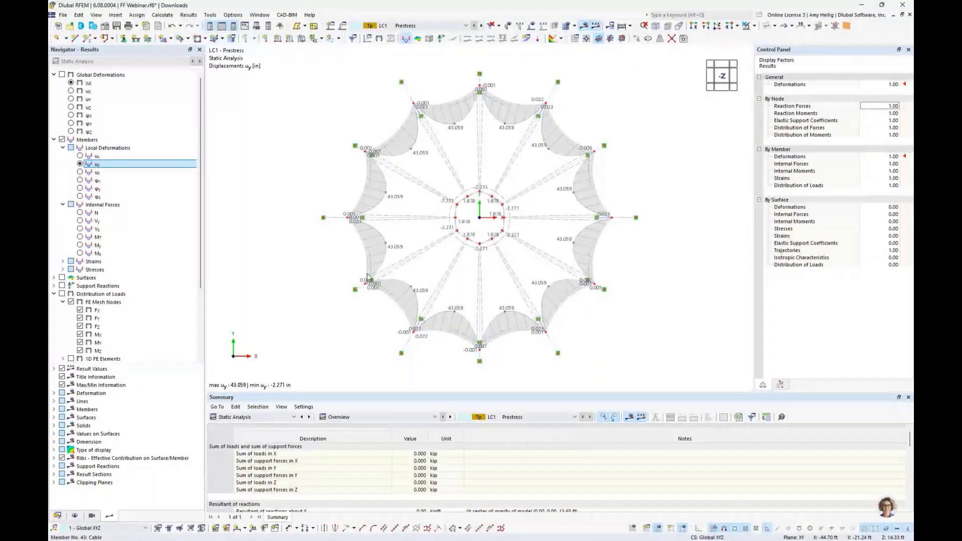
left_click(54, 139)
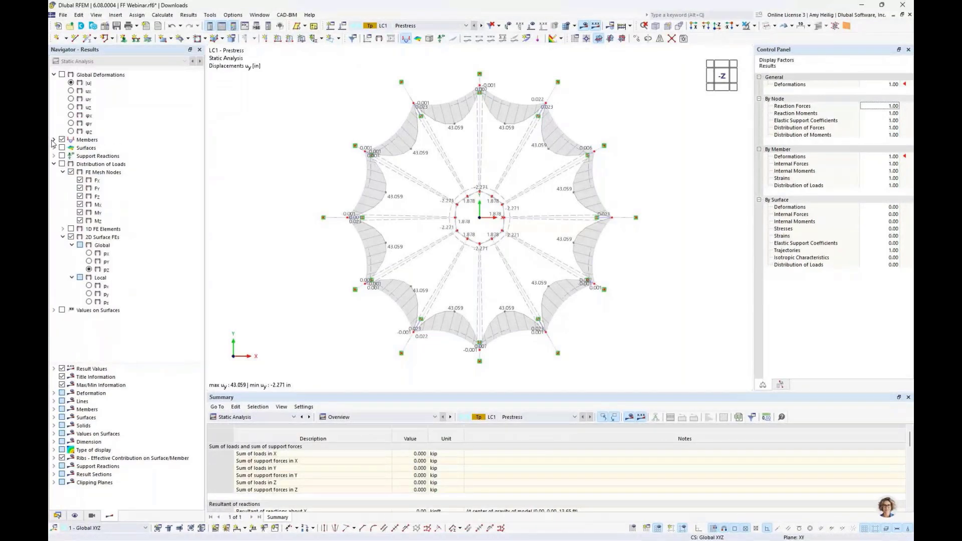
left_click(62, 140)
Display the surfaces' basic internal force nx and show its color scale
left_click(54, 148)
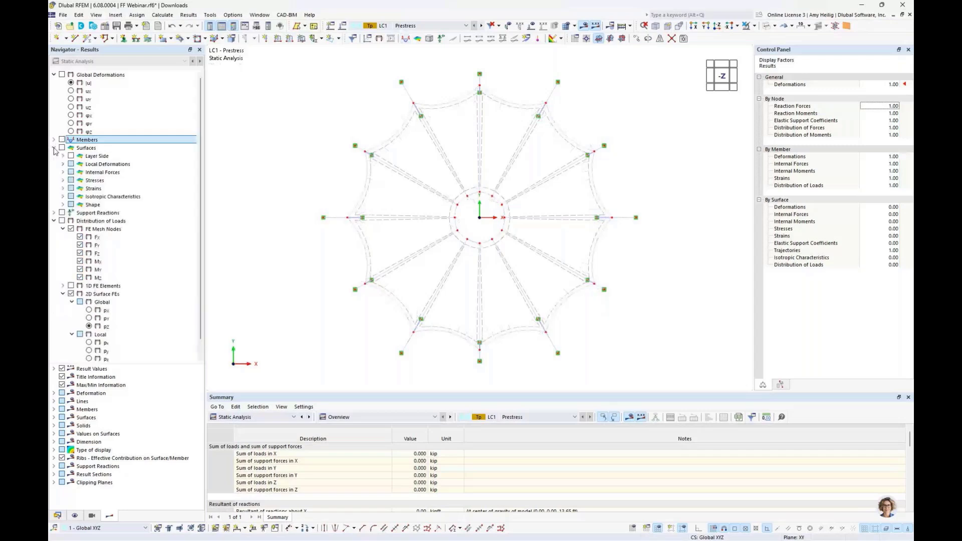
left_click(62, 173)
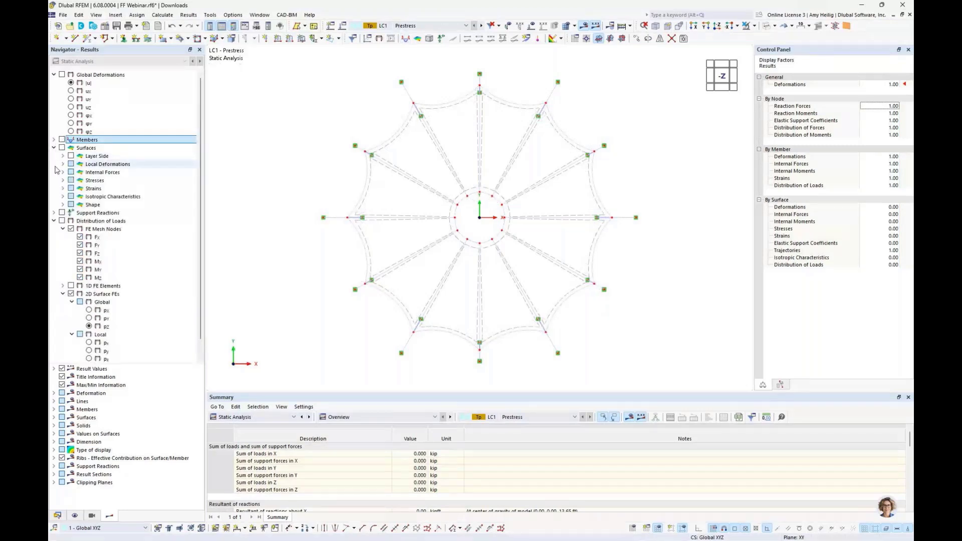
left_click(71, 180)
left_click(89, 230)
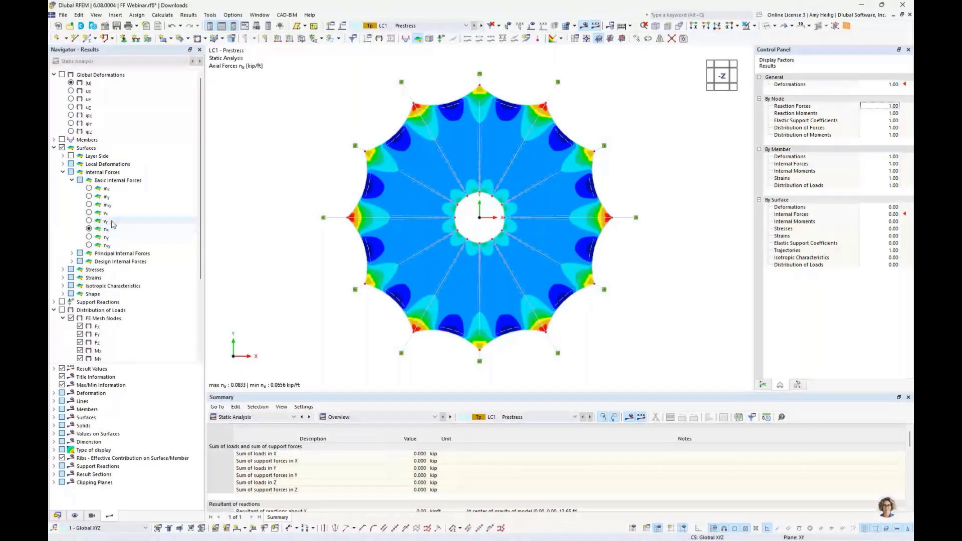
left_click(762, 385)
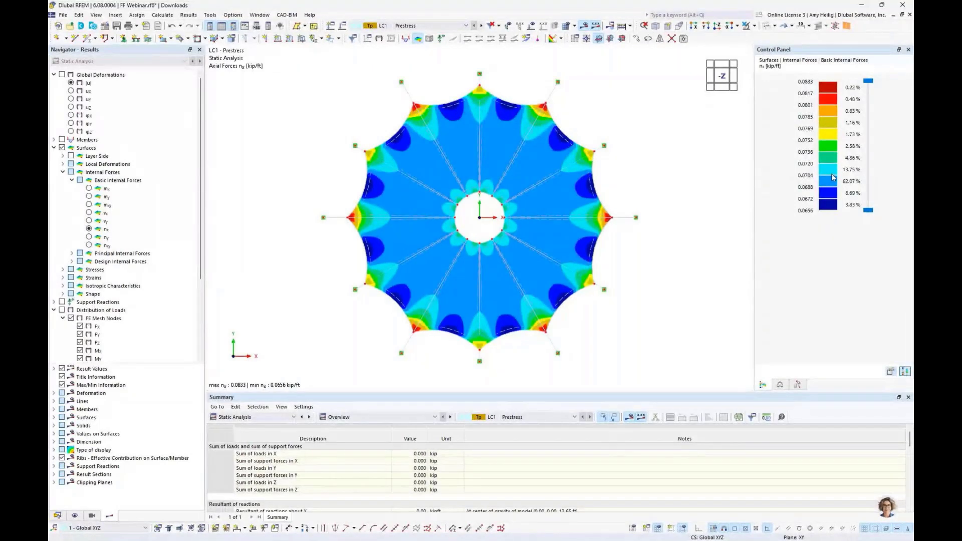
Display the surfaces' axial force ny and examine its distribution over the membrane in a 3D view
left_click(89, 237)
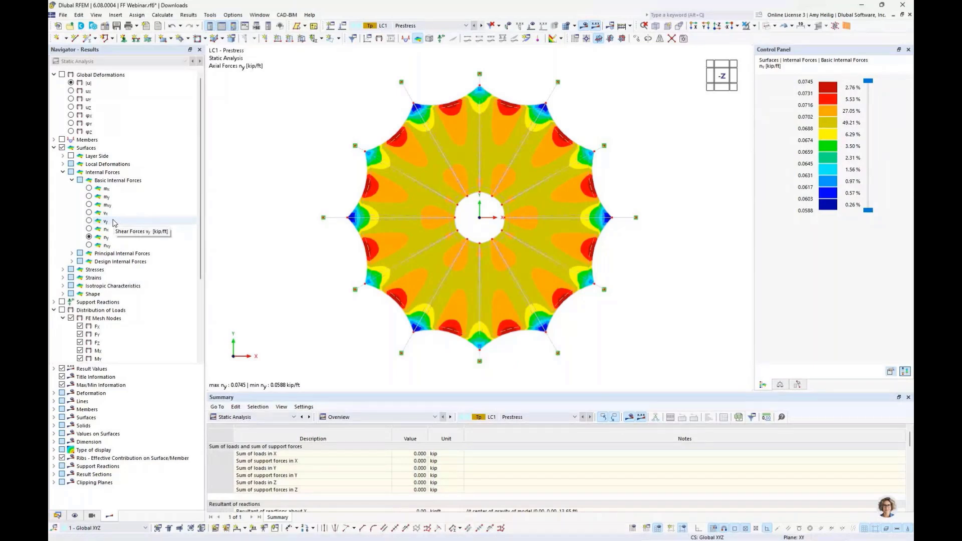
left_click(583, 26)
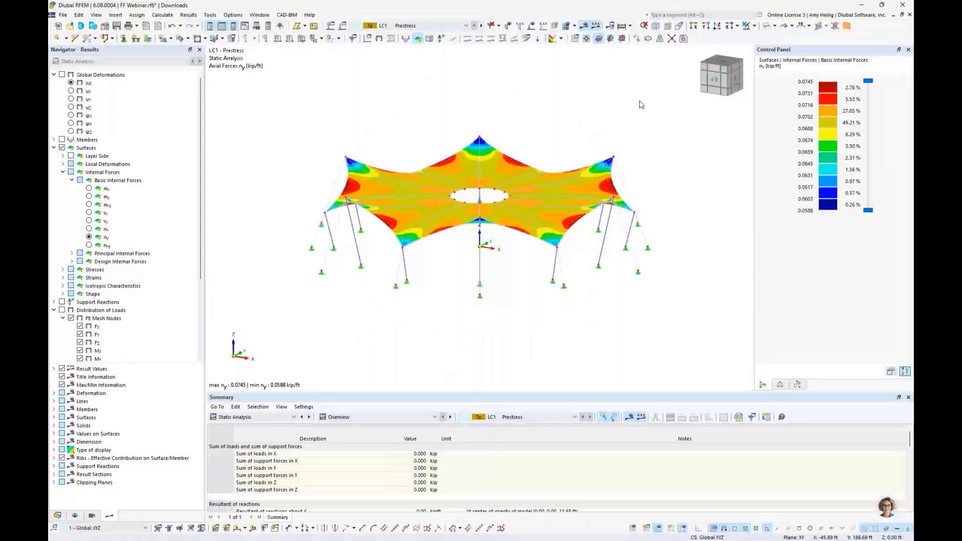
scroll(554, 146, "up", 3)
mouse_move(554, 146)
middle_mouse_down()
mouse_move(575, 132)
mouse_move(552, 139)
middle_mouse_up()
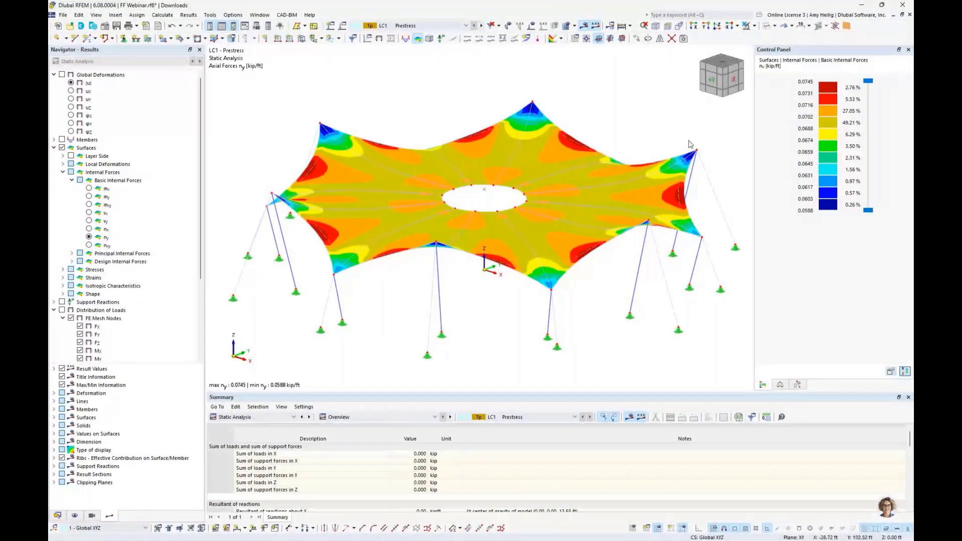
mouse_move(642, 226)
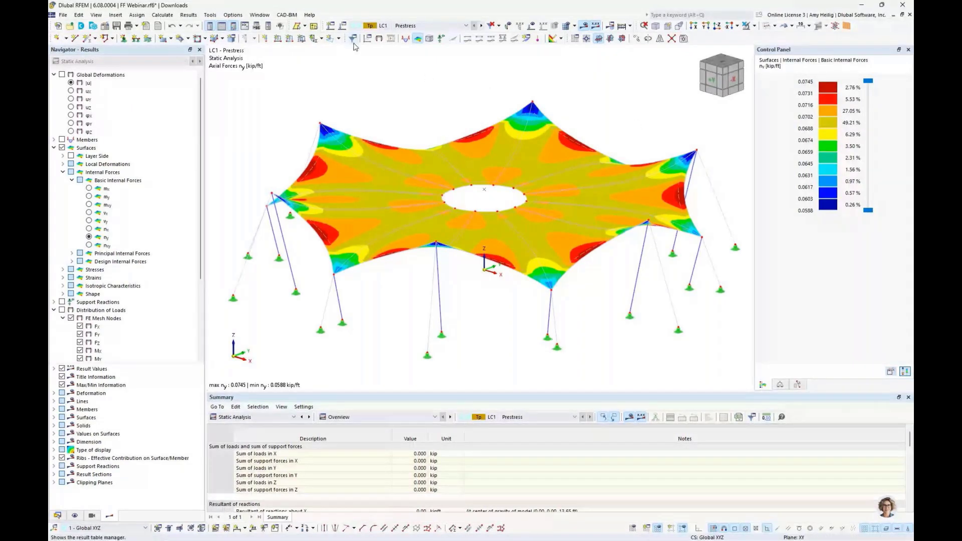
Add a new load case named Dead with active self-weight and the action category Dead load
left_click(343, 26)
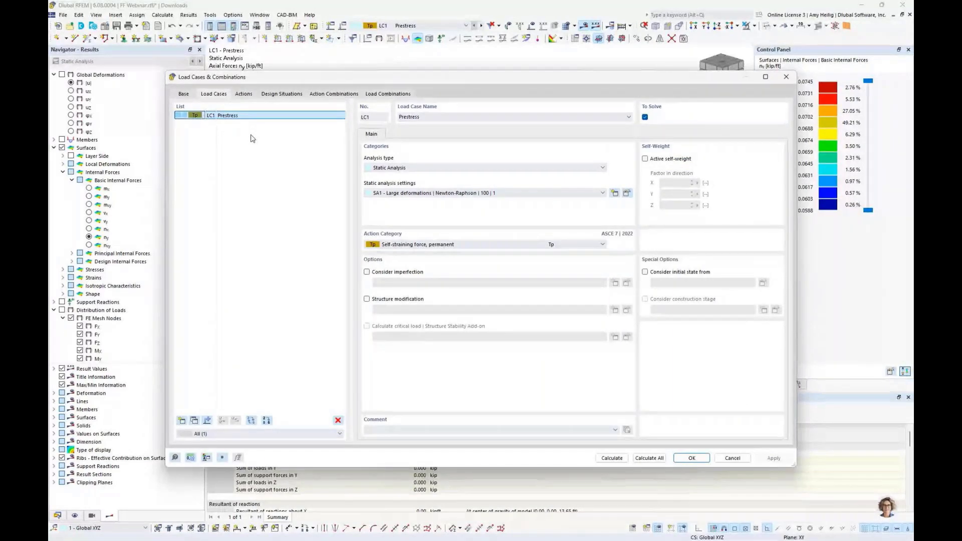
left_click(182, 421)
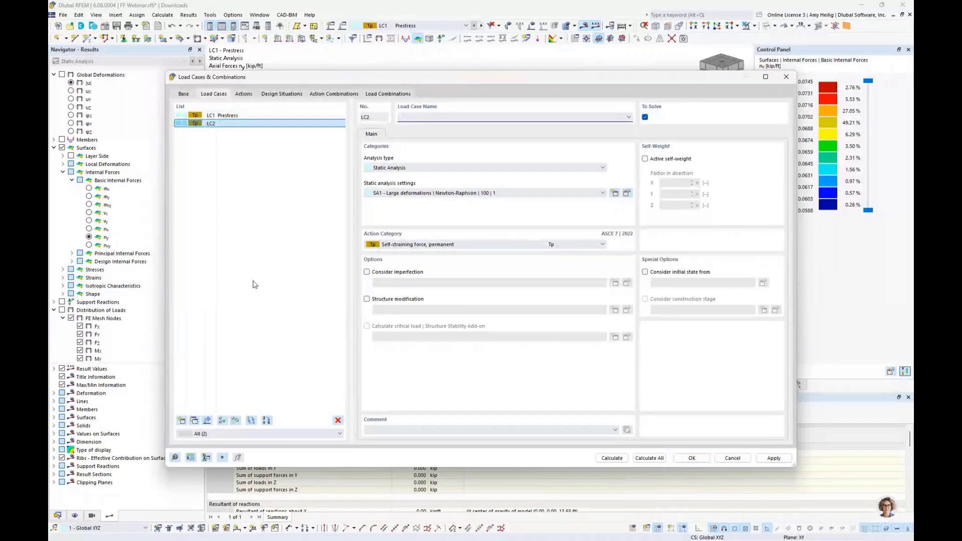
type("Dead")
left_click(645, 160)
left_click(441, 244)
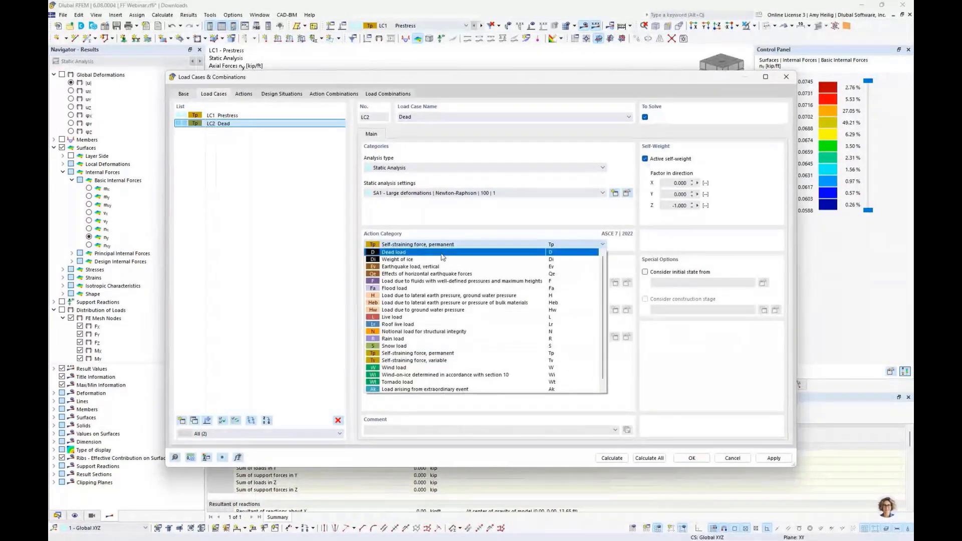
left_click(443, 252)
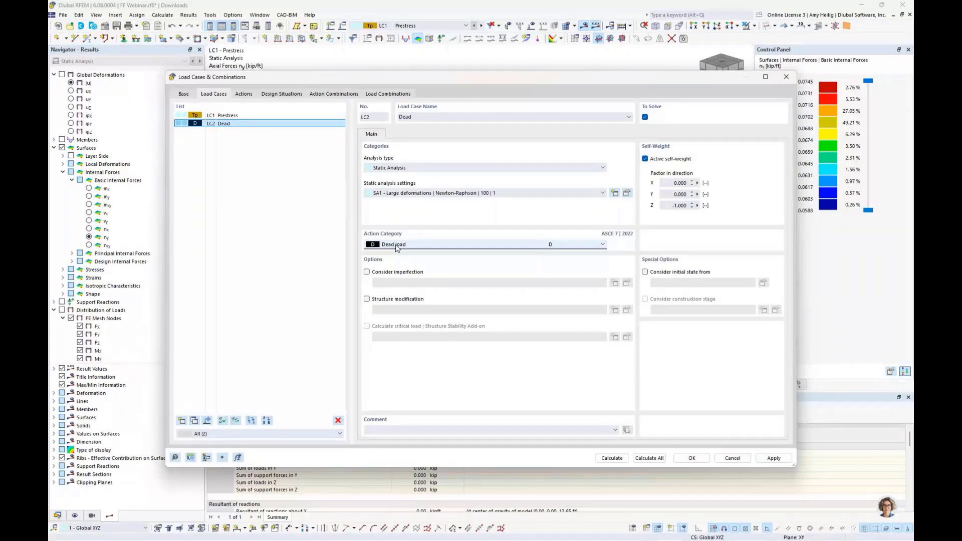
Enable structure modification for the Dead load case and create a new modification named Remove FF Supports
left_click(398, 299)
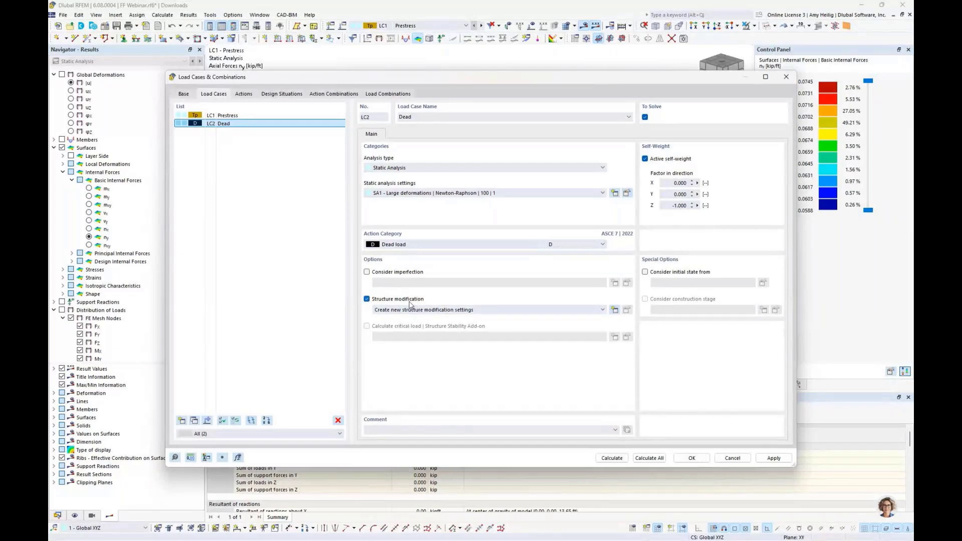
left_click(614, 310)
left_click_drag(521, 126, 326, 126)
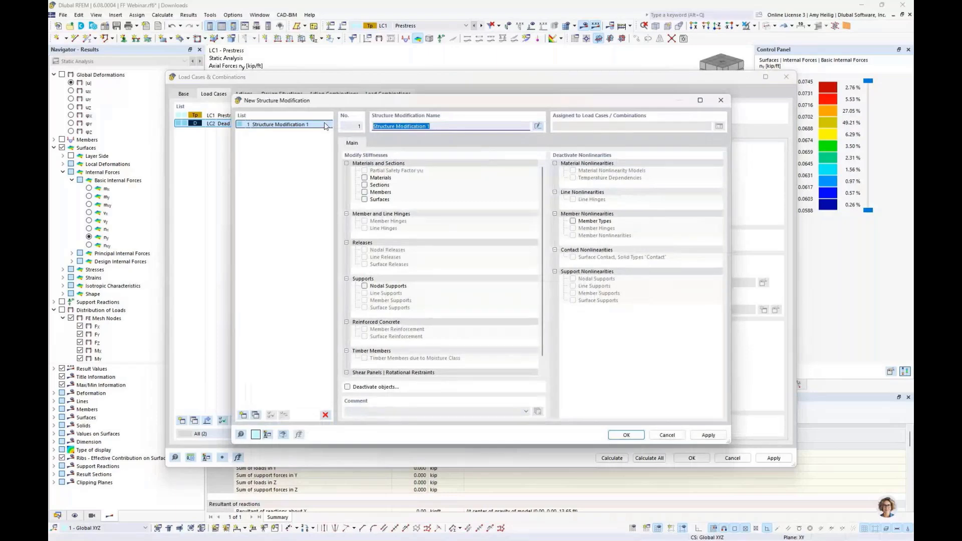
key("BackSpace")
type("D")
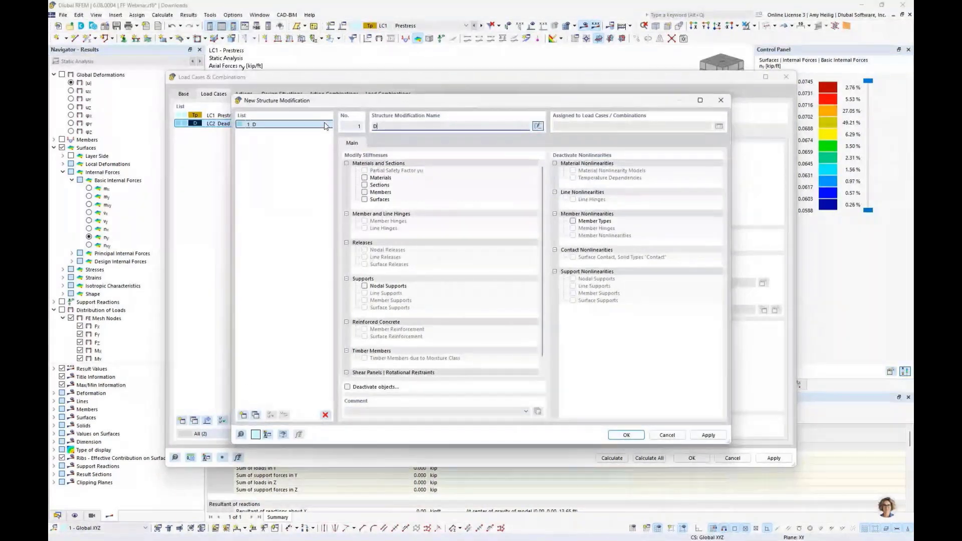
type("emove FF Support")
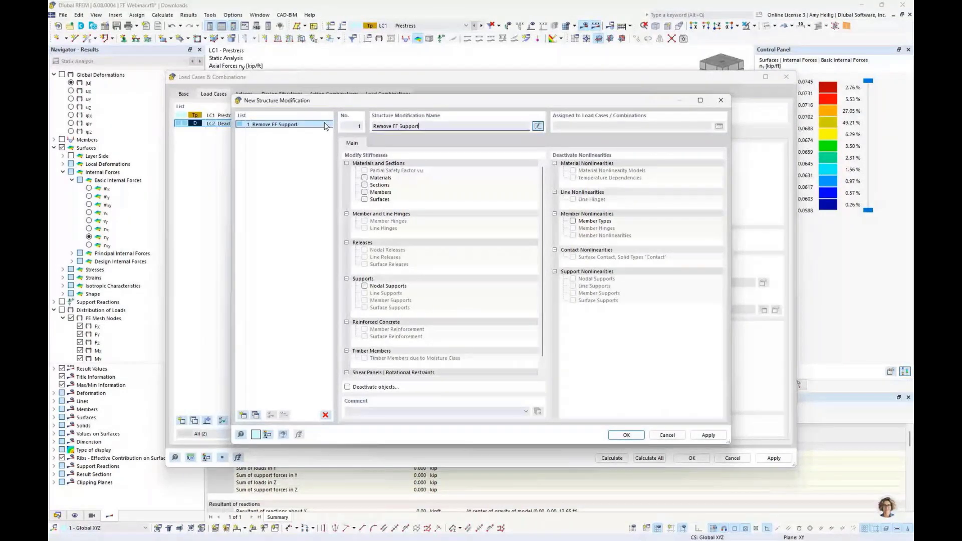
type("s")
Enable object deactivation in the structure modification, activate deactivating supports on nodes, and start a new object selection for them
left_click(359, 386)
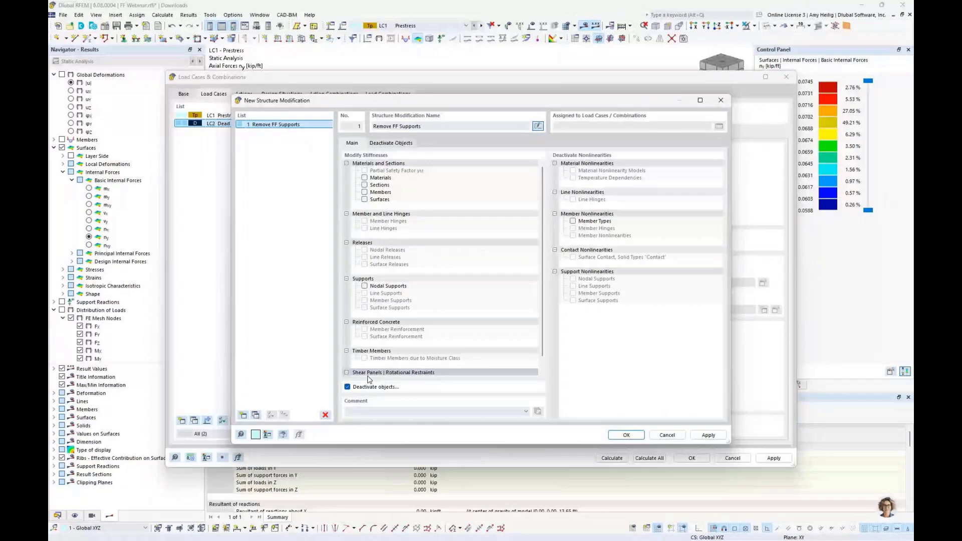
left_click(391, 143)
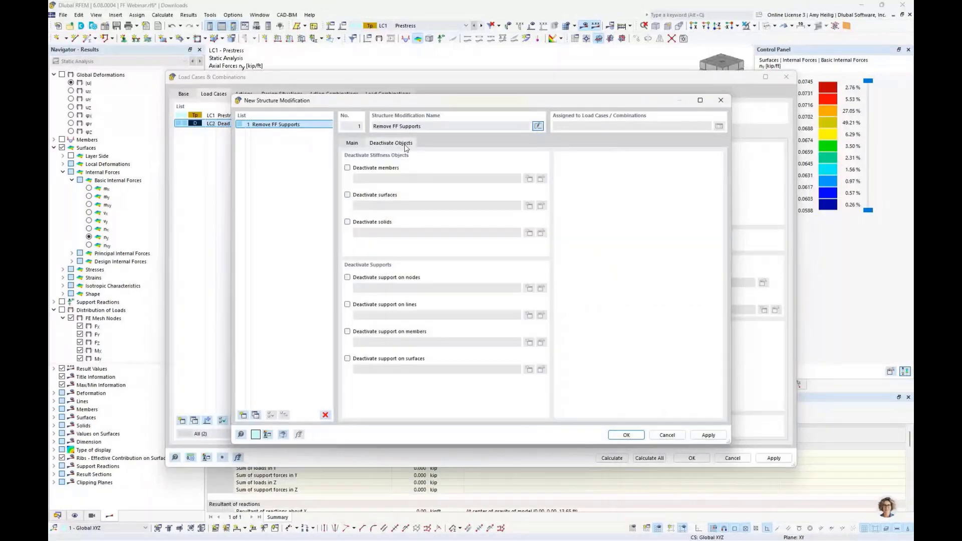
left_click(347, 278)
left_click(529, 288)
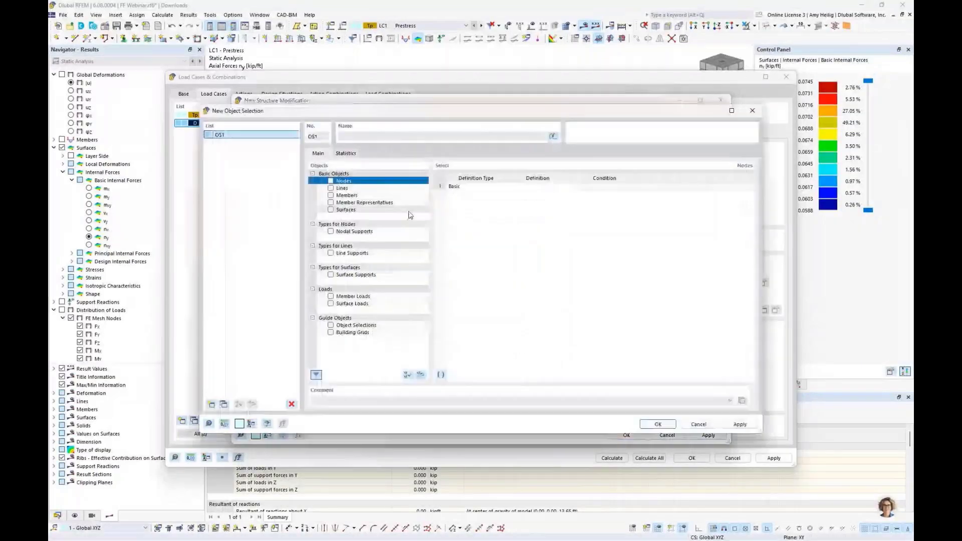
left_click(331, 181)
left_click(531, 196)
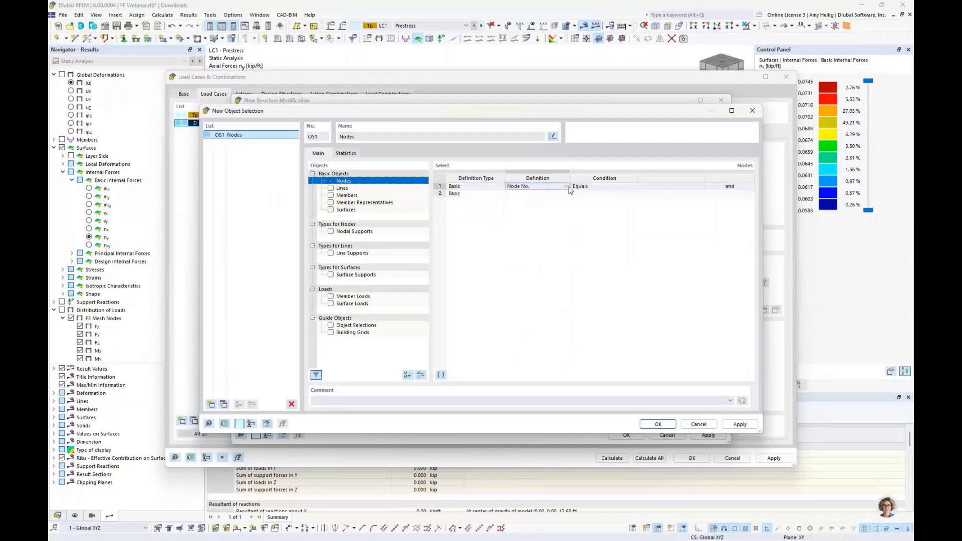
left_click(671, 186)
left_click(701, 186)
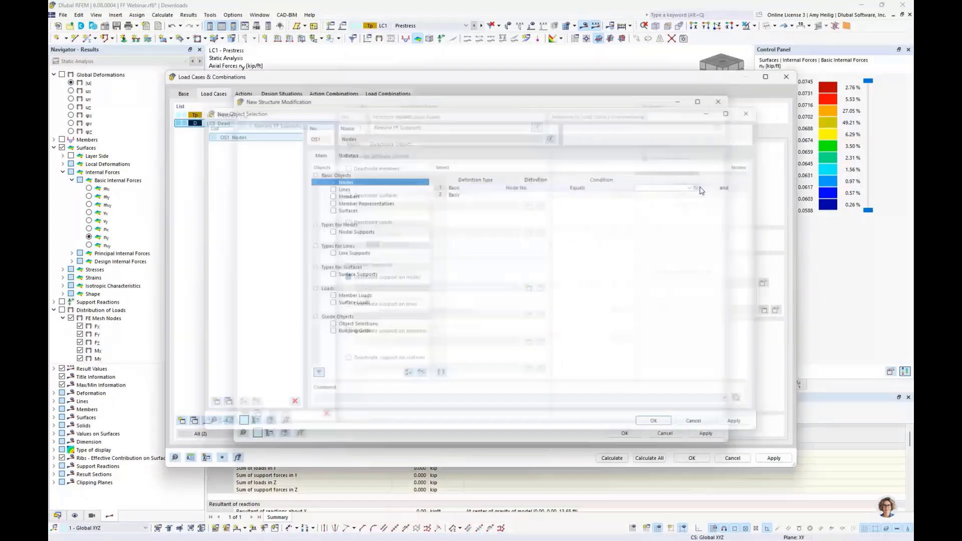
left_click(692, 25)
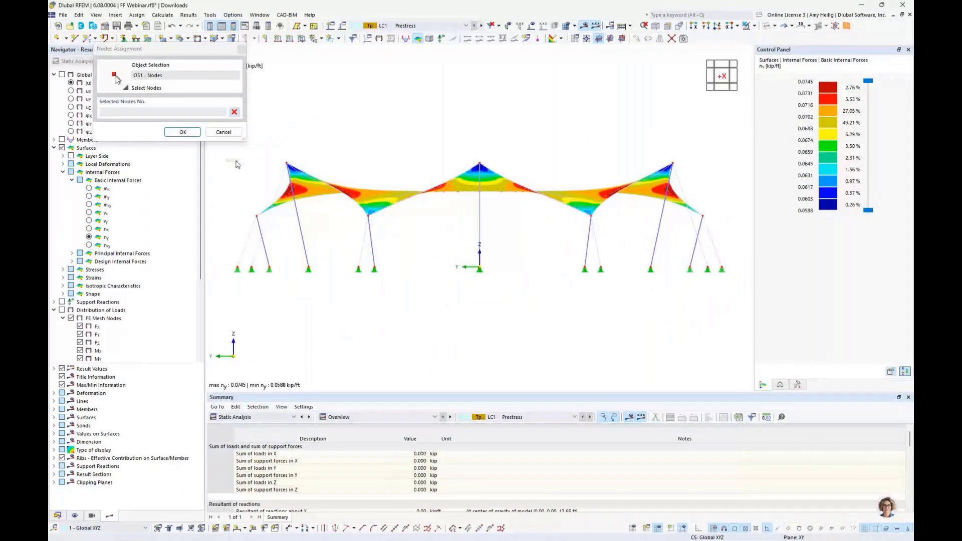
left_click_drag(226, 160, 390, 245)
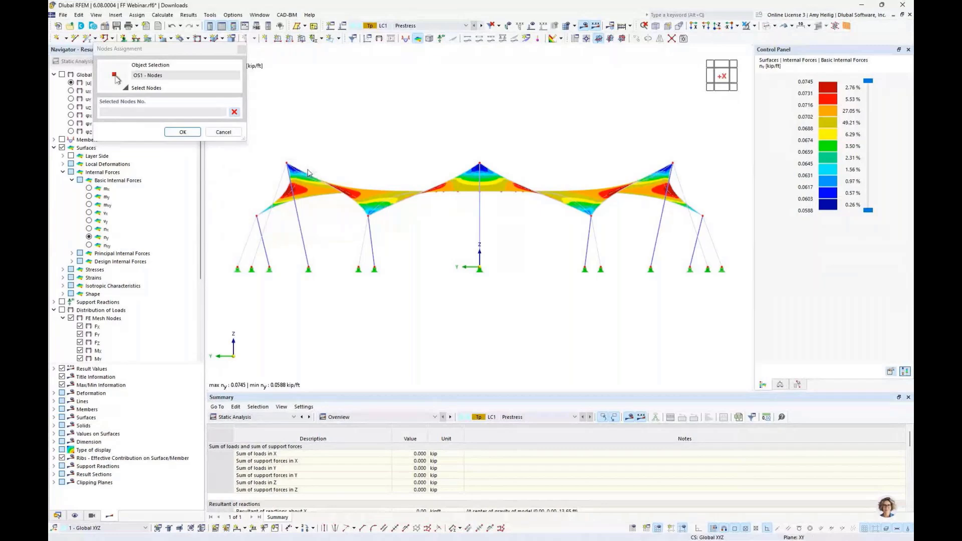
left_click(183, 132)
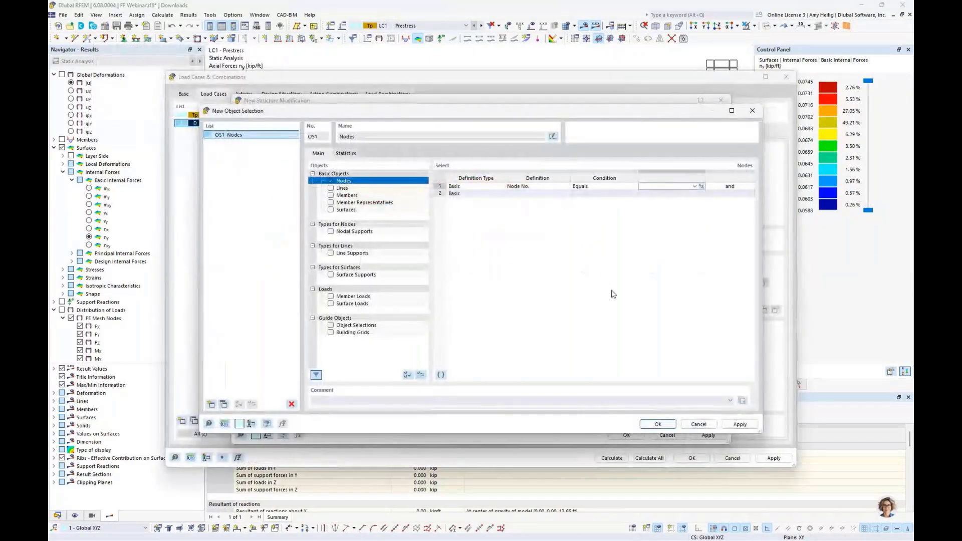
left_click(331, 188)
left_click(560, 323)
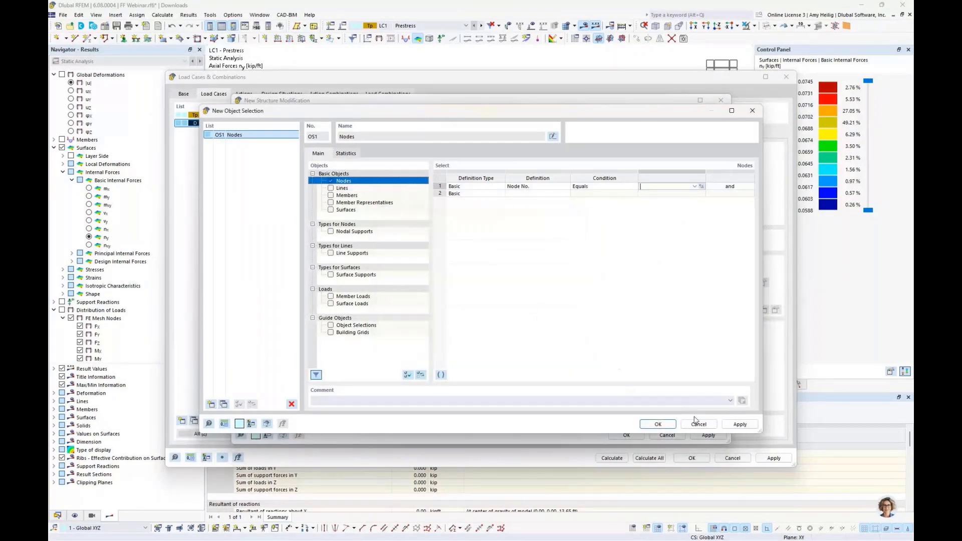
left_click(699, 425)
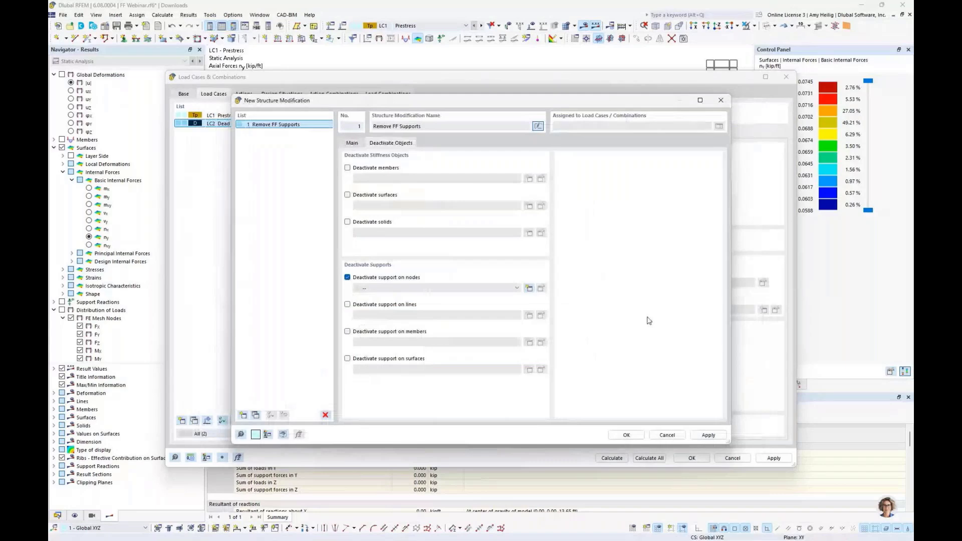
Turn off the structure modification for the Dead load case and make it consider the initial state from LC1 - Prestress
left_click(626, 434)
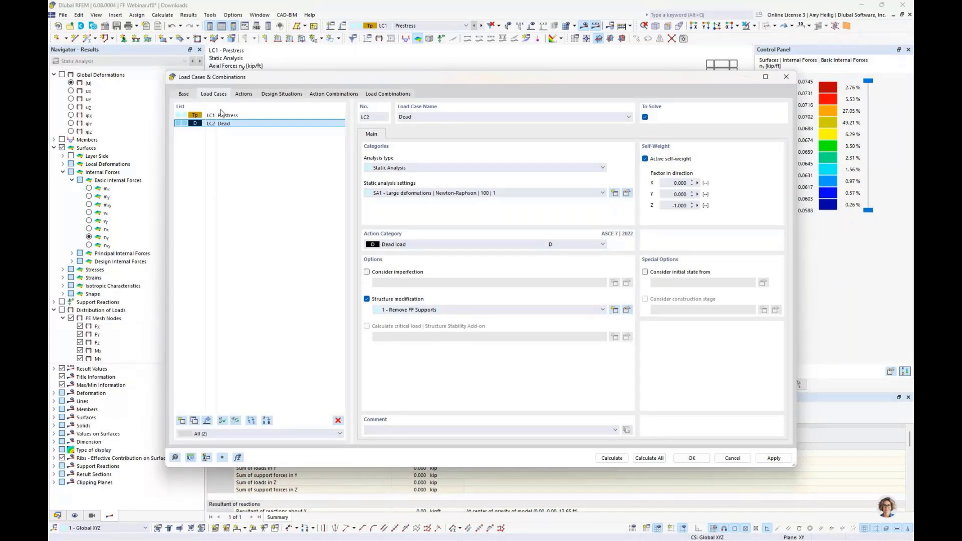
left_click(367, 299)
left_click(645, 272)
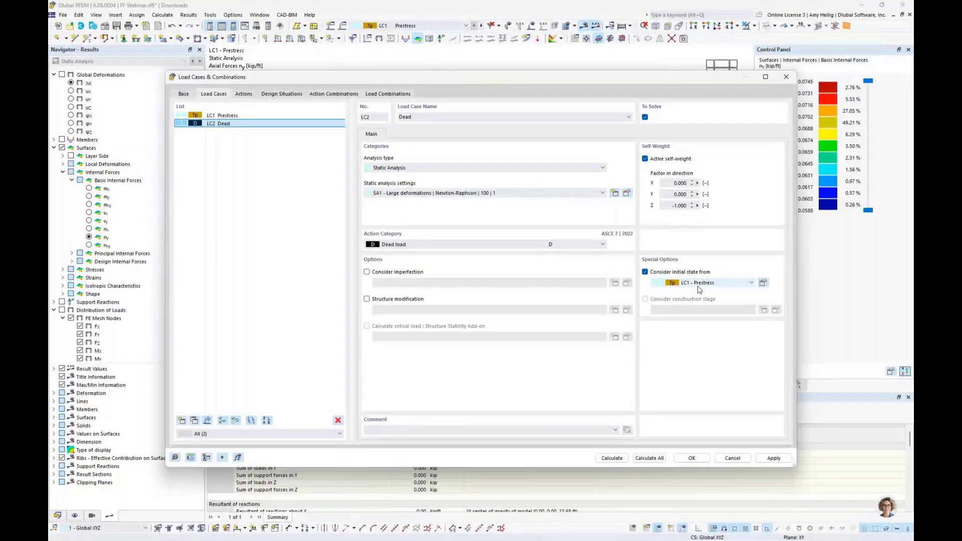
left_click_drag(652, 77, 628, 279)
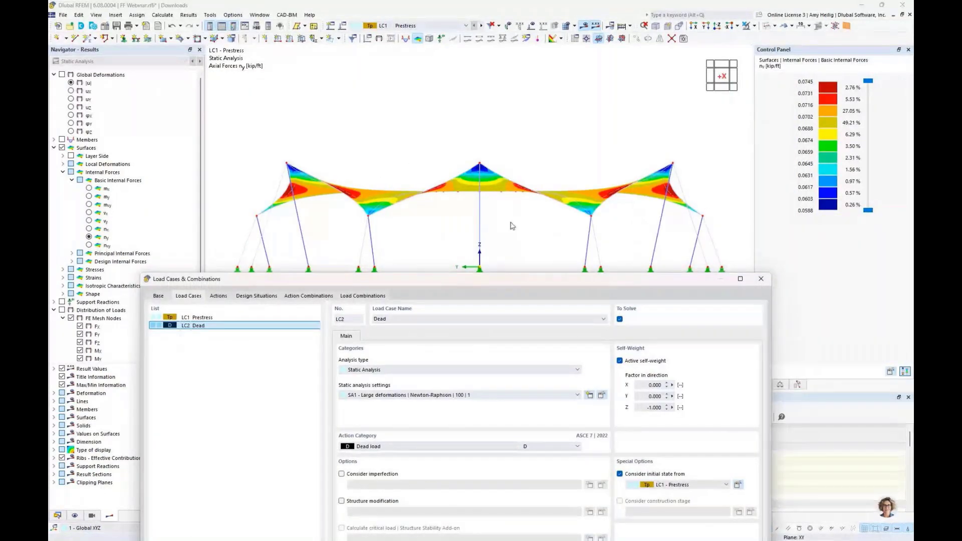
left_click_drag(504, 280, 525, 80)
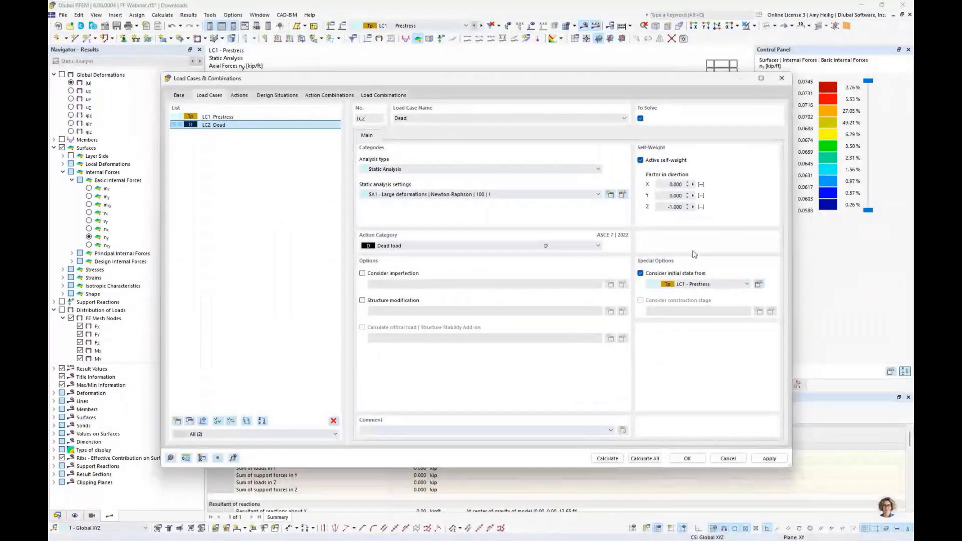
Copy the Dead load case as Live, with the Live load action category and active self-weight turned off
left_click(190, 421)
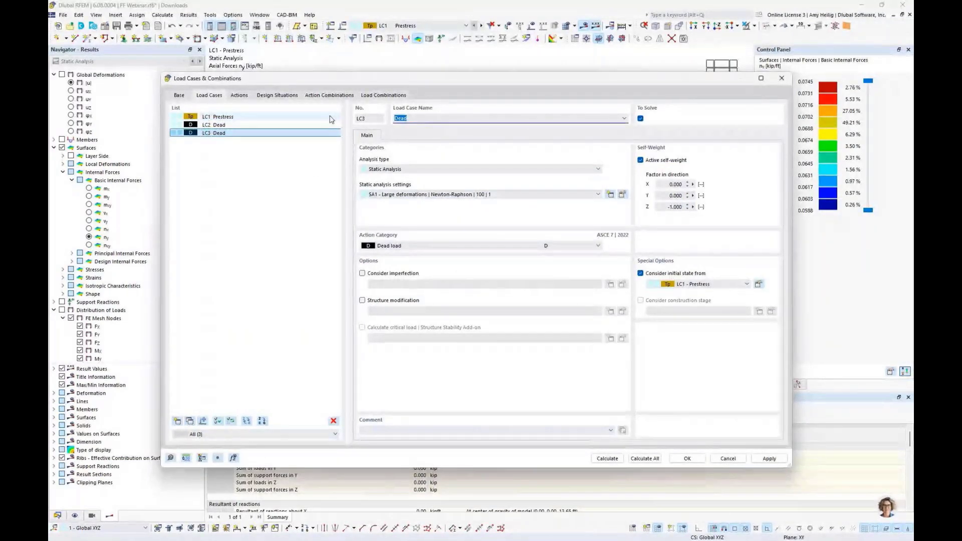
type("Live")
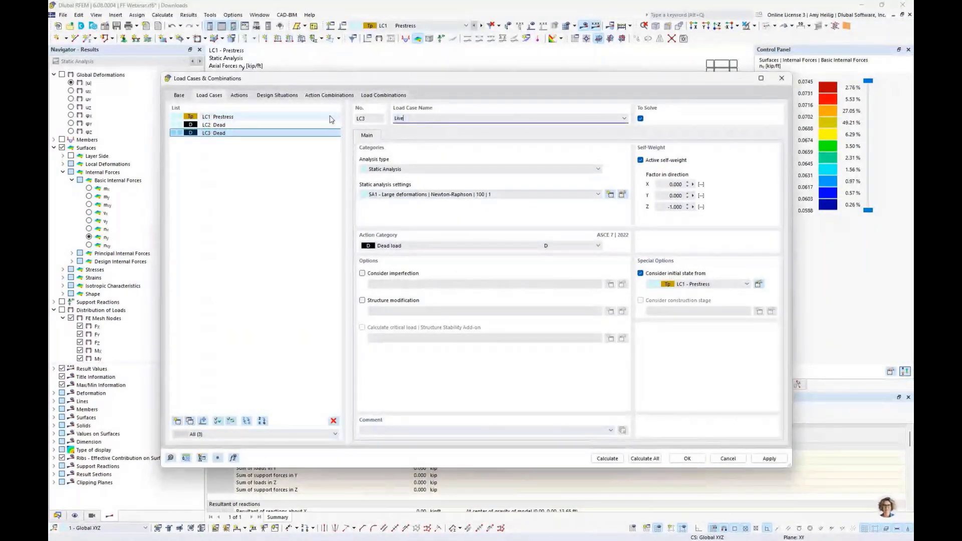
left_click(391, 246)
left_click(406, 318)
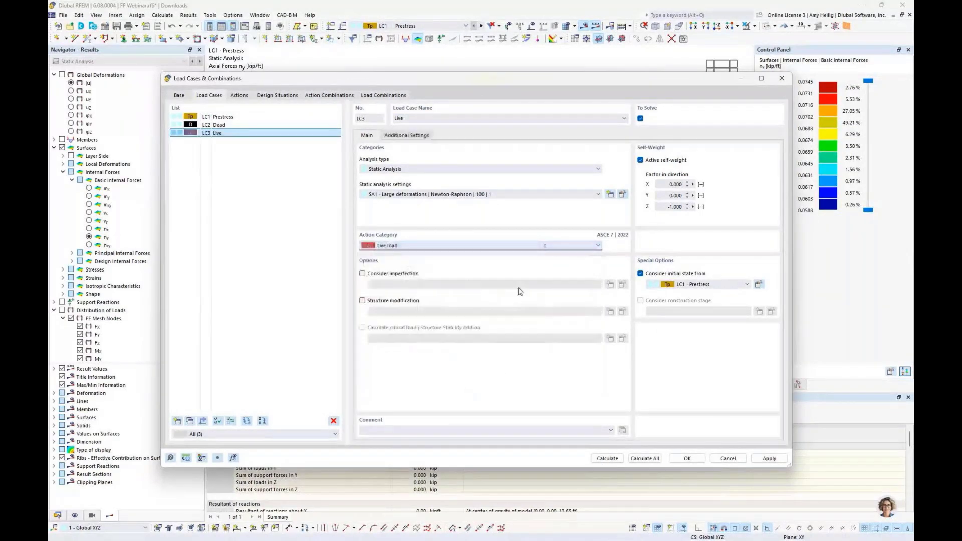
left_click(641, 160)
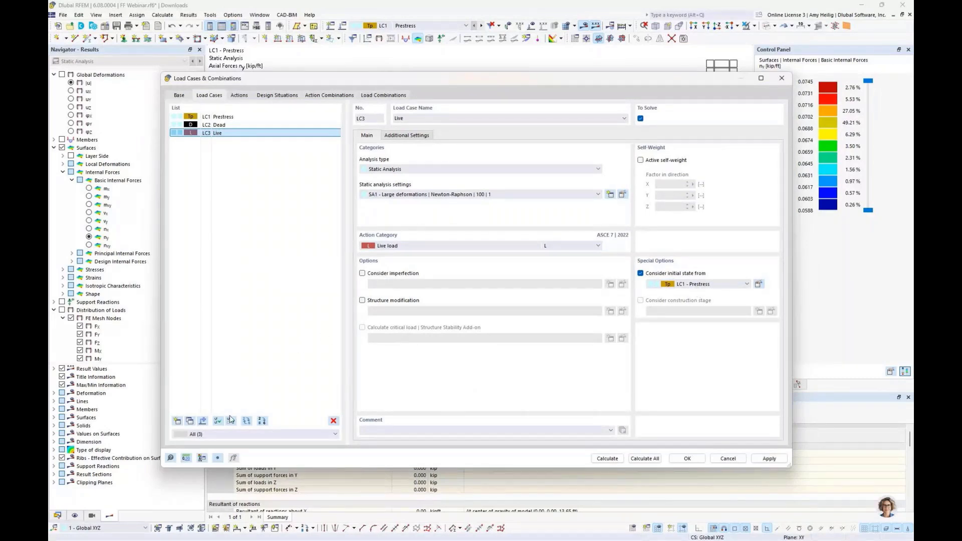
Copy the Live load case as Rain and assign it the Rain load action category
left_click(189, 420)
type("Rain")
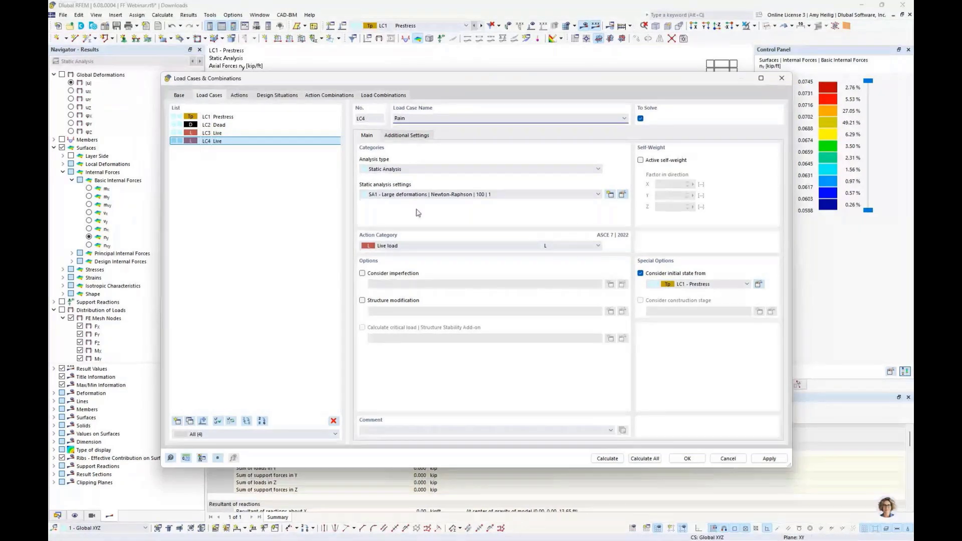
left_click(413, 246)
left_click(406, 340)
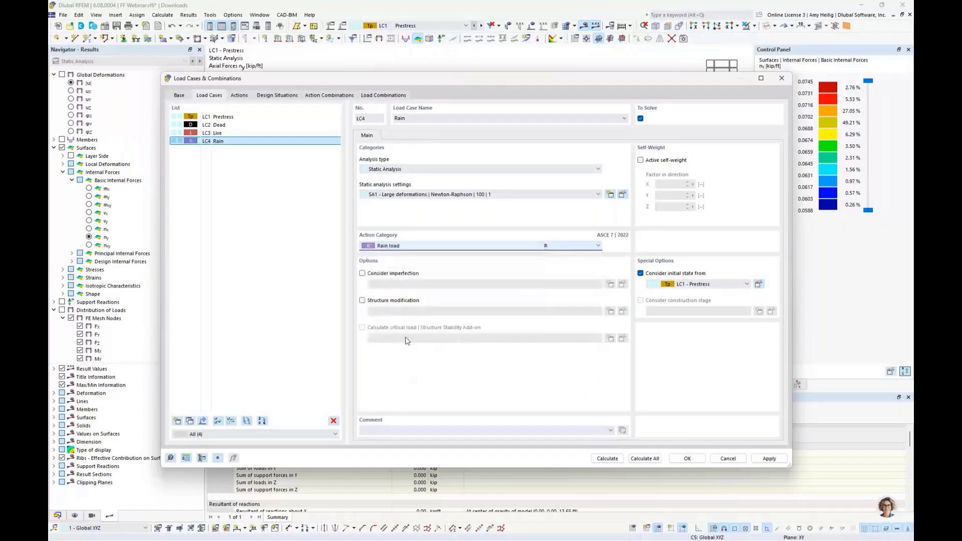
Copy the Rain load case as Wind and assign it the Wind load action category
left_click(190, 422)
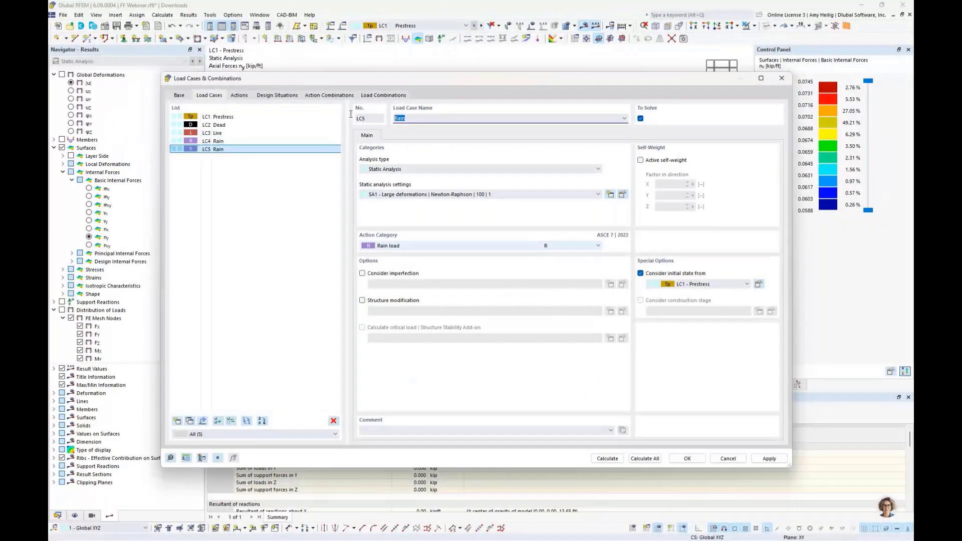
type("Wind")
left_click(401, 248)
left_click(393, 318)
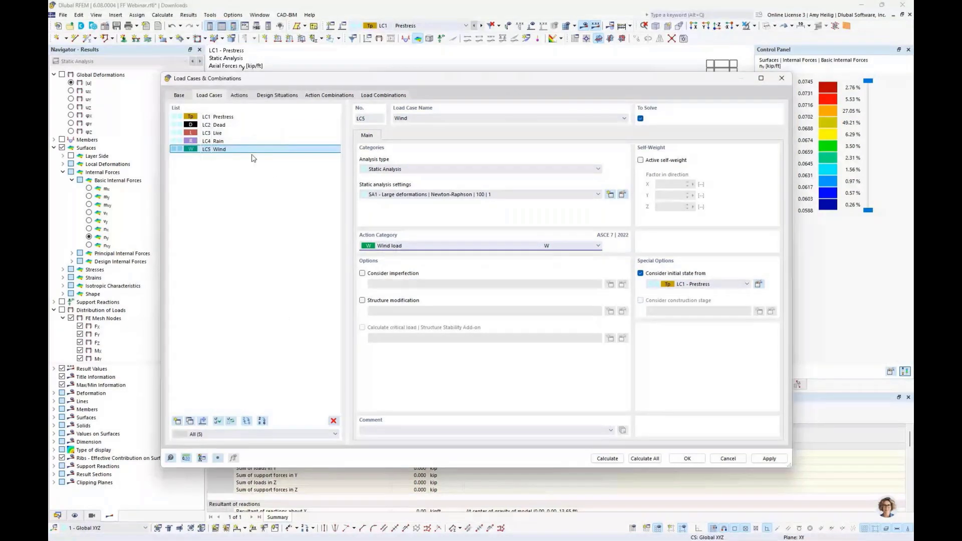
Deactivate the permanent self-straining force action and check the Dead load action's settings
left_click(239, 97)
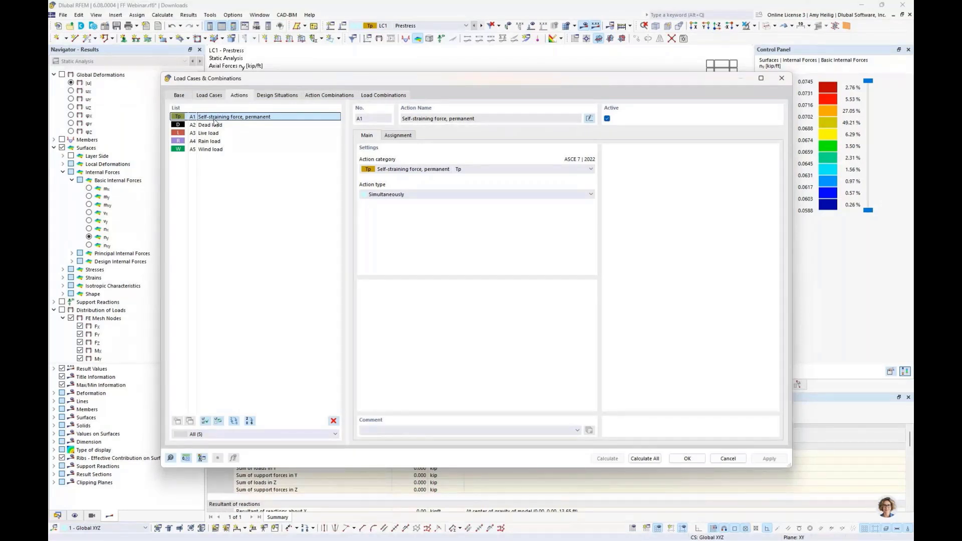
left_click(607, 119)
left_click(218, 100)
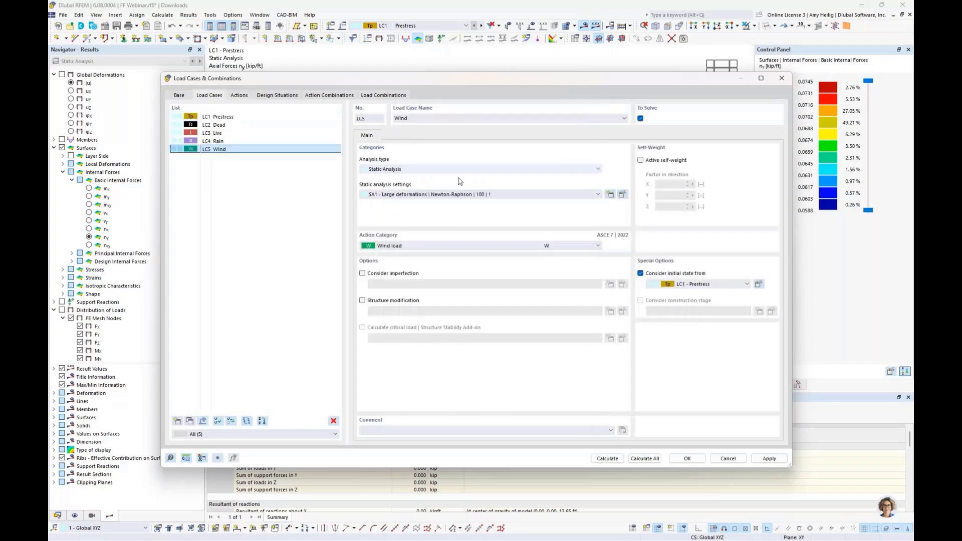
left_click(237, 97)
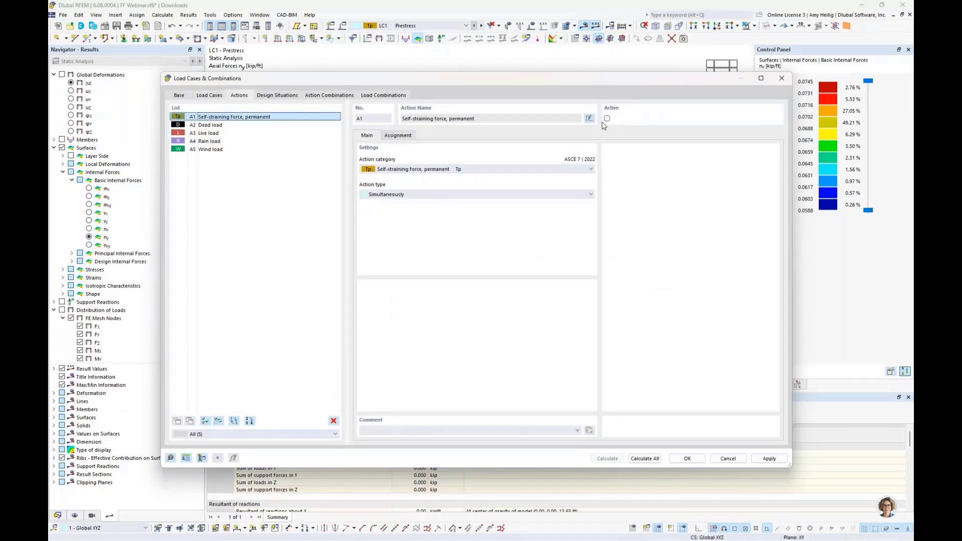
left_click(205, 126)
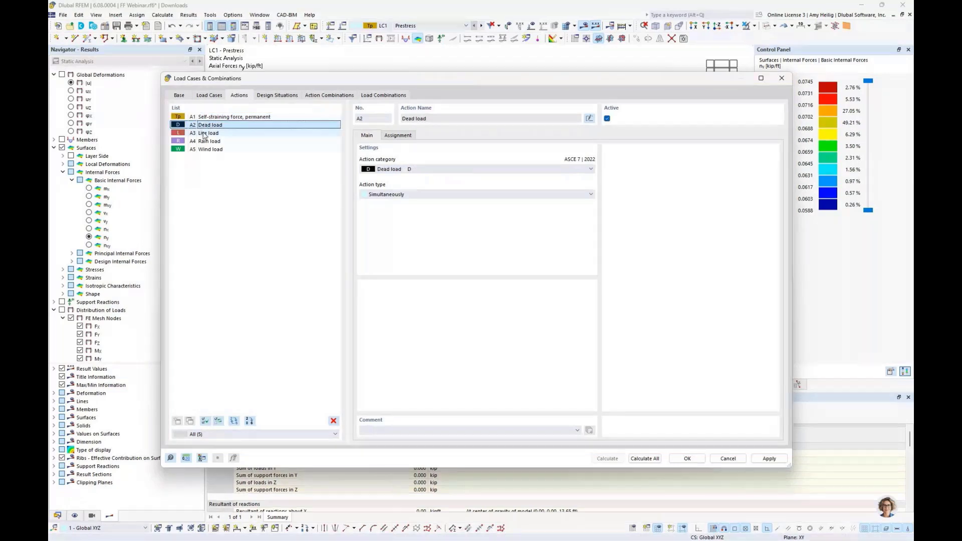
Edit the combination wizard of the ASD design situation to consider an initial state, assigning LC1 Prestress as its final state
left_click(285, 96)
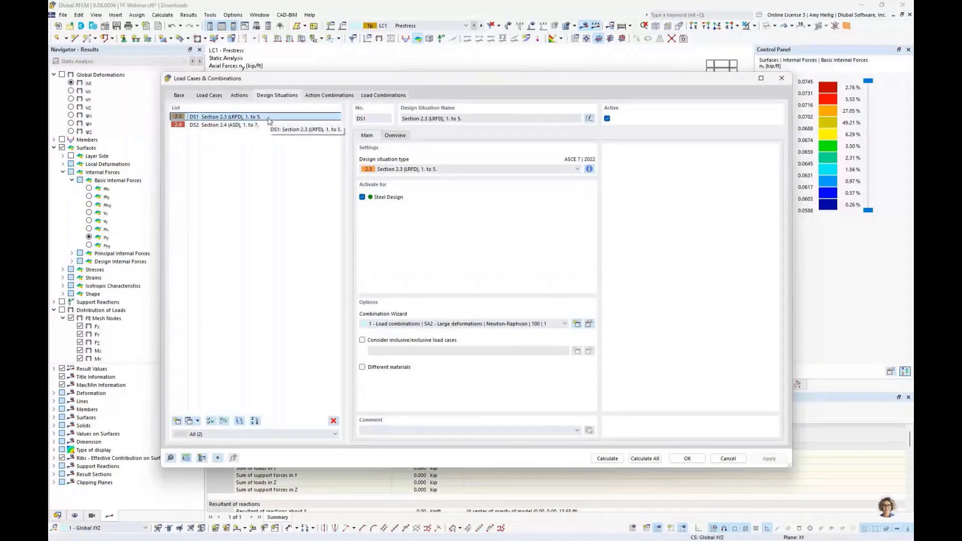
left_click(273, 125)
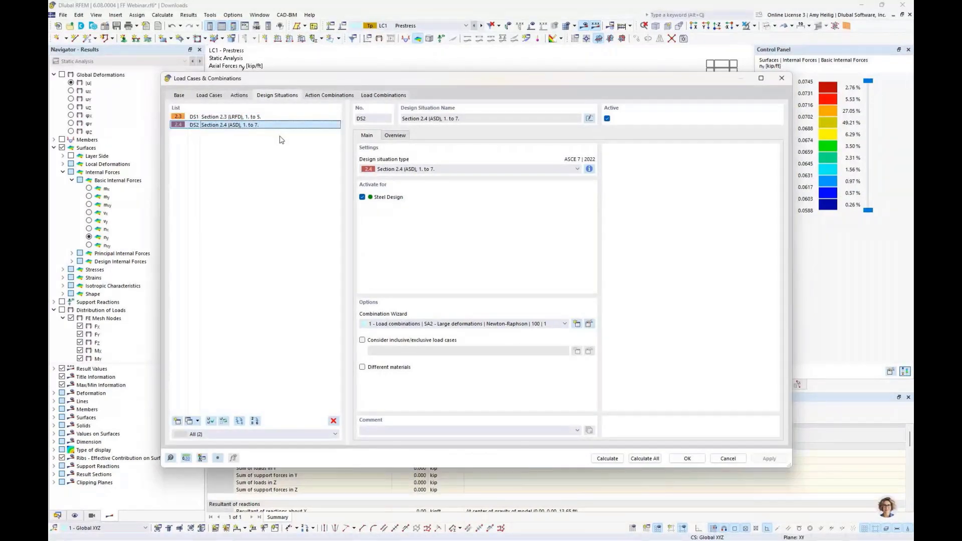
left_click(590, 324)
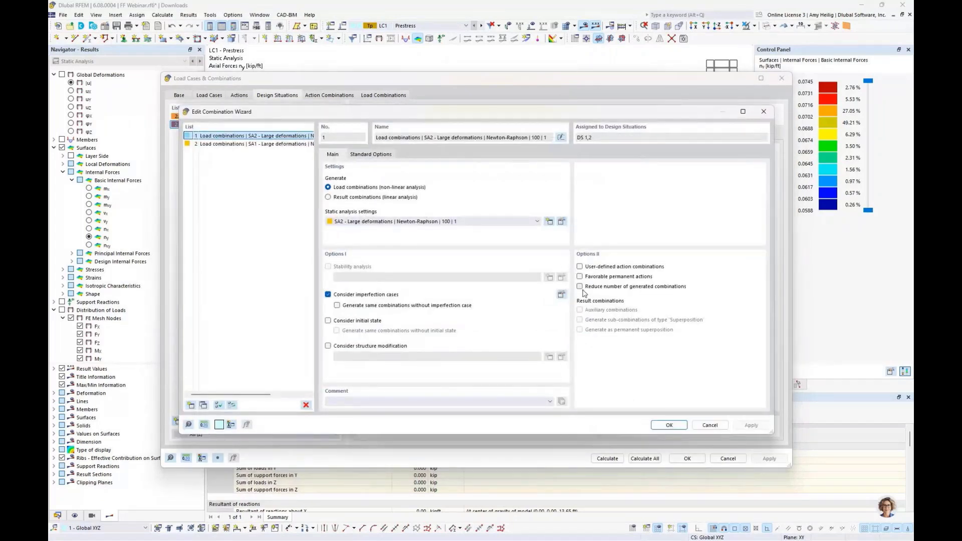
left_click(328, 320)
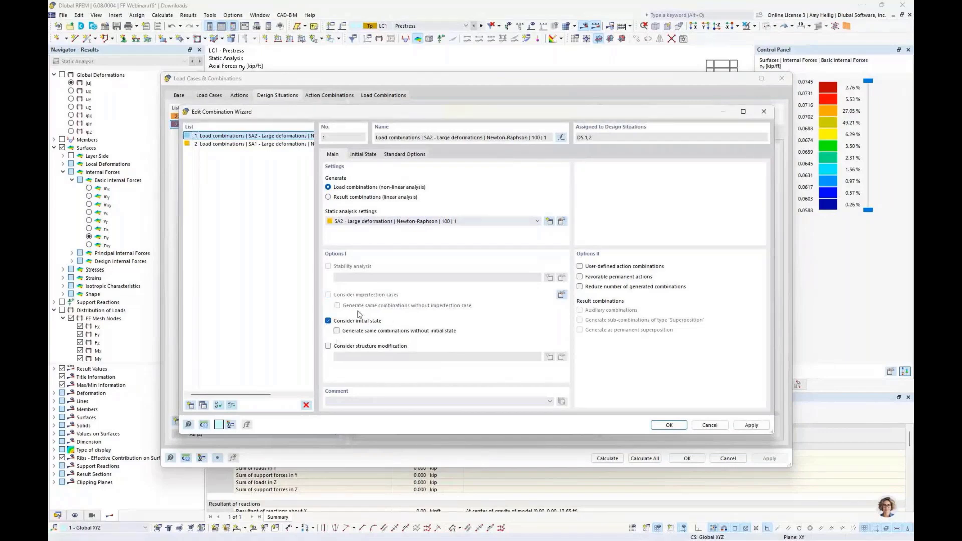
left_click(370, 155)
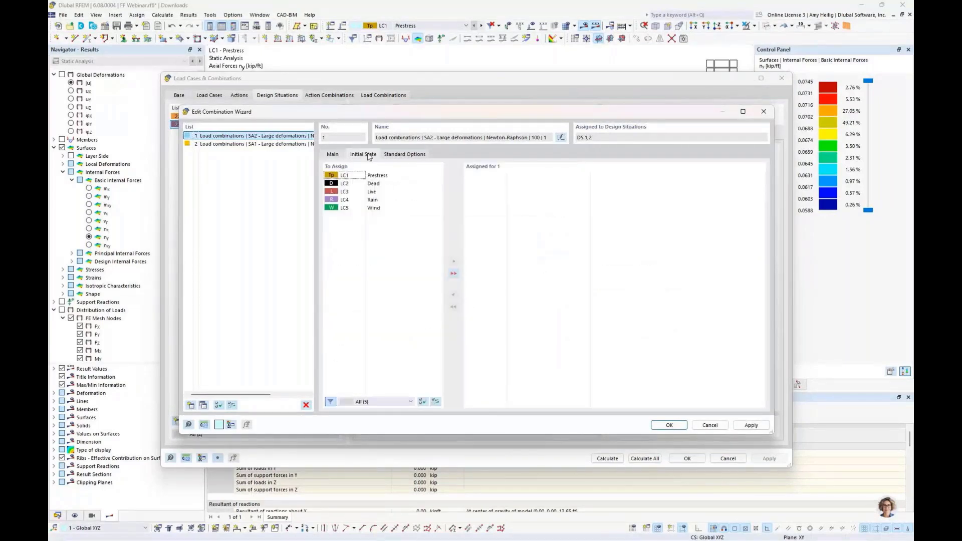
double_click(380, 176)
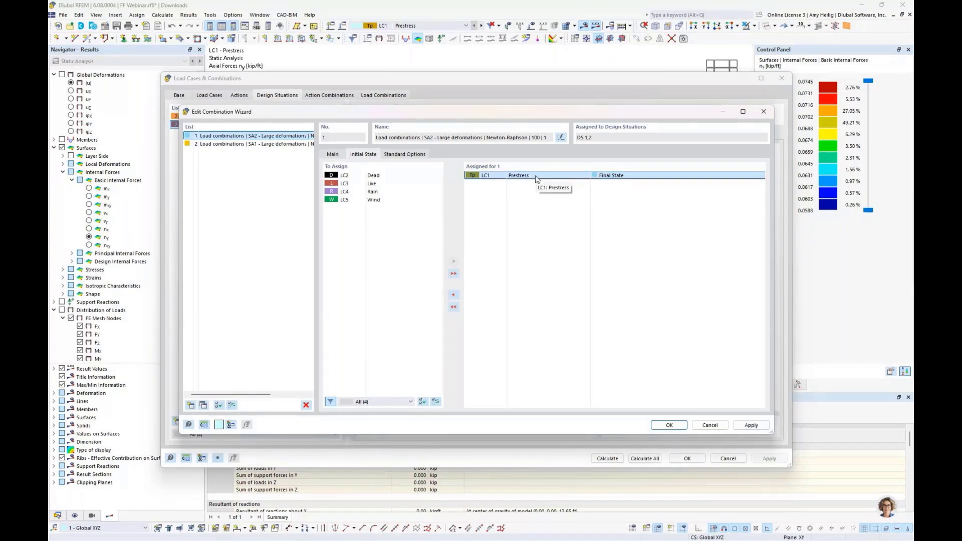
left_click(669, 425)
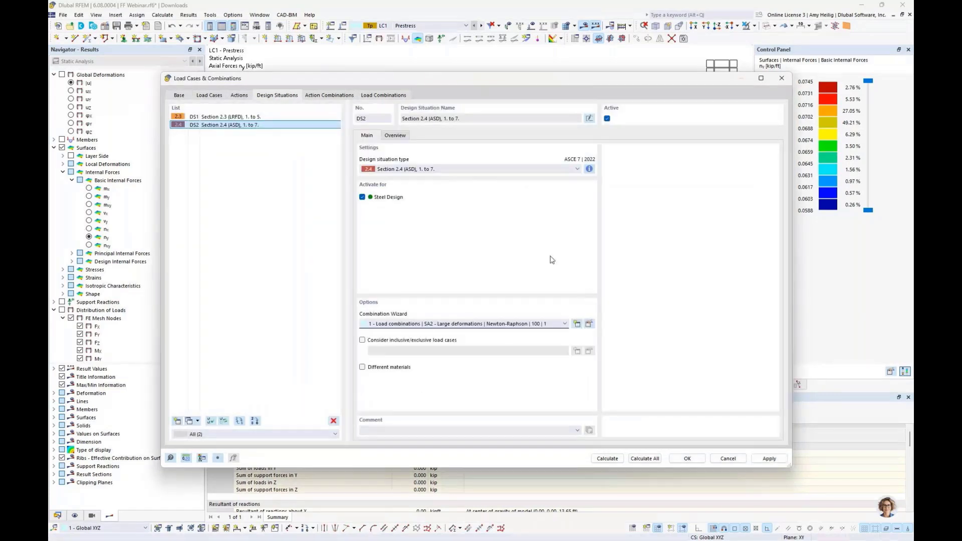
Review the generated LRFD and ASD load combinations for their design situation and initial state, and return to the load cases
left_click(383, 95)
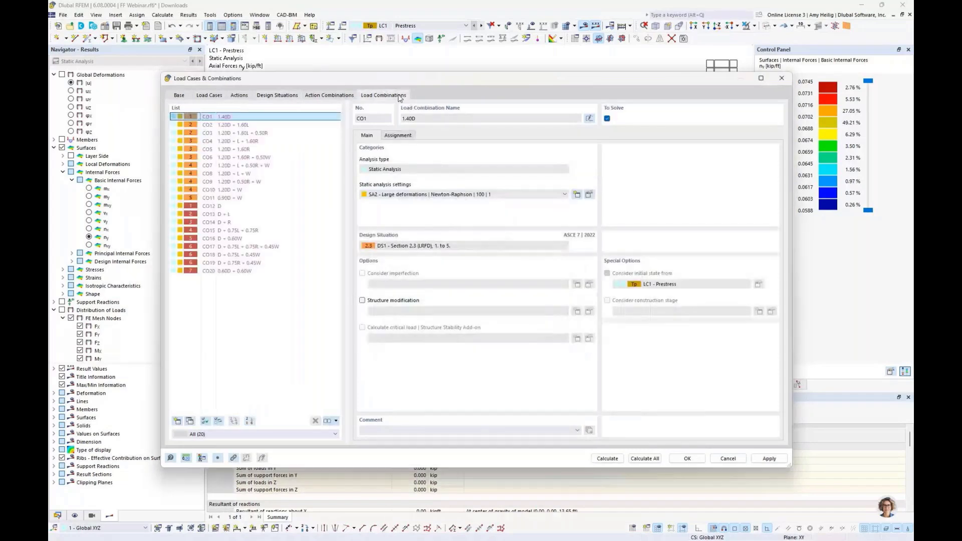
left_click(271, 126)
left_click(264, 142)
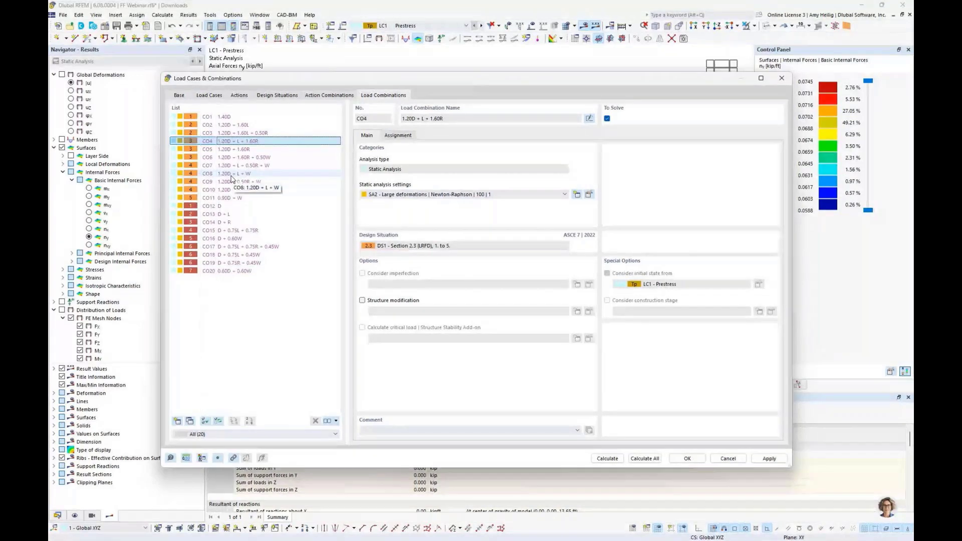
left_click(234, 206)
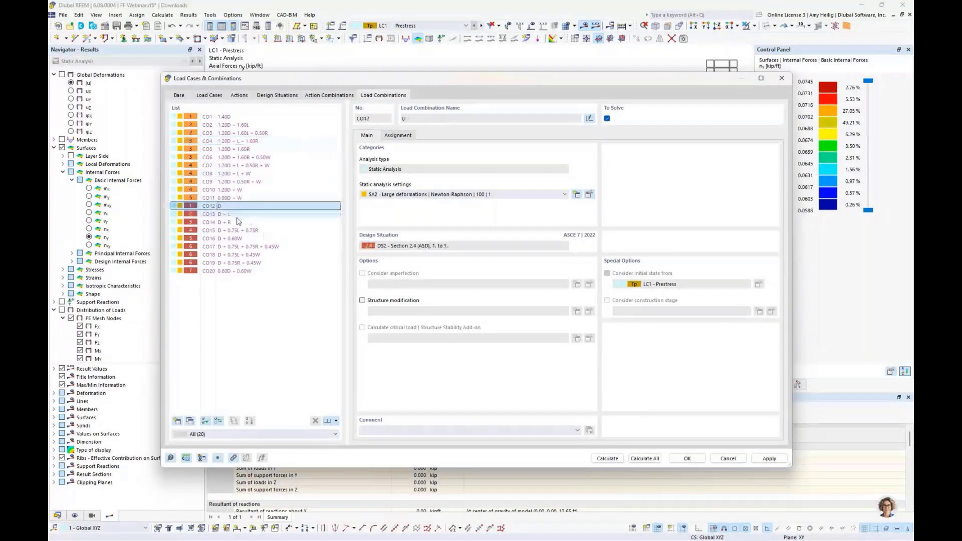
left_click(239, 238)
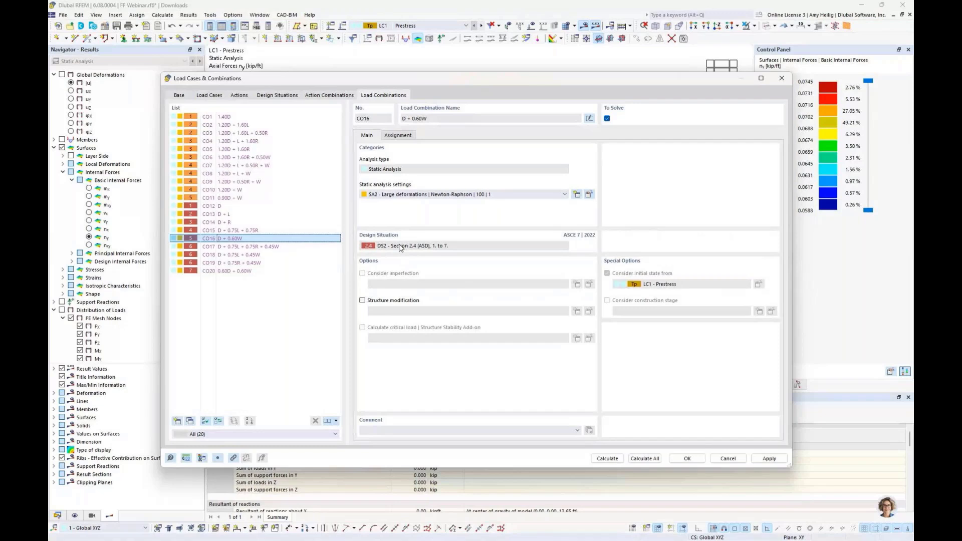
left_click(217, 96)
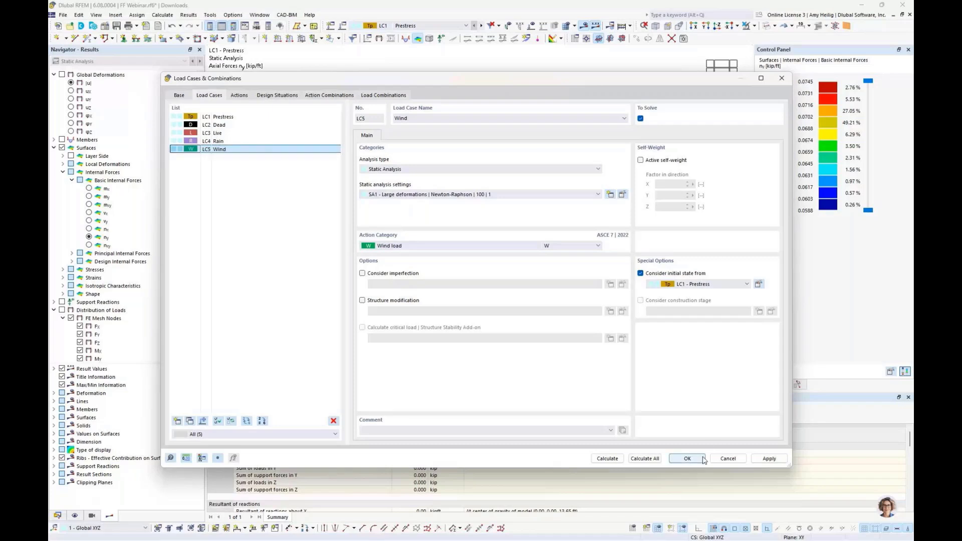
Check the Dead load case's self-weight settings and accept the load cases and combinations
left_click(251, 124)
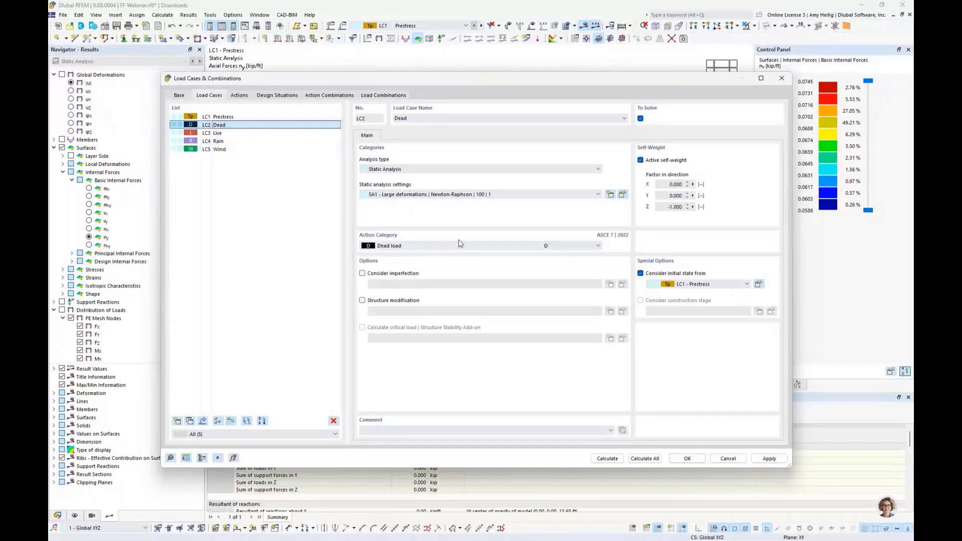
left_click(685, 458)
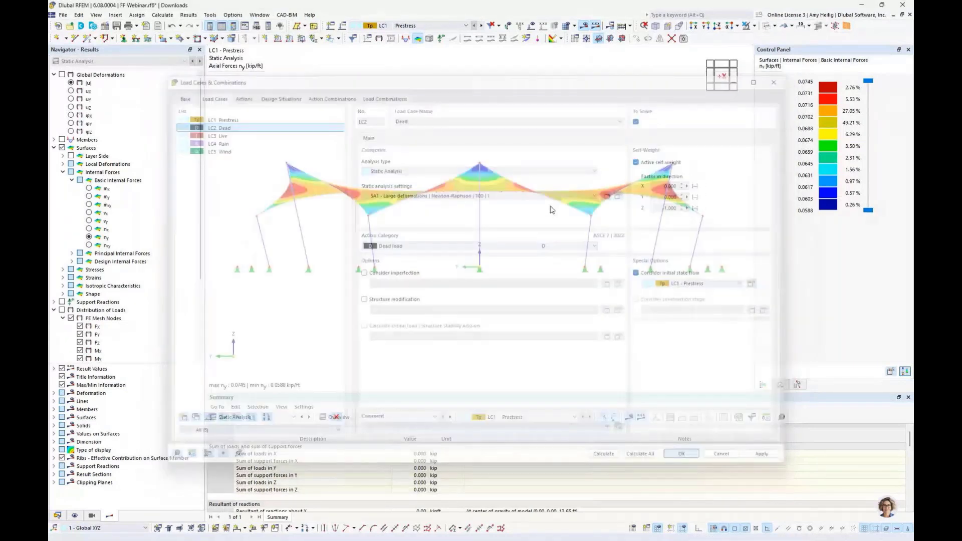
middle_click_drag(601, 215, 530, 249, "ctrl")
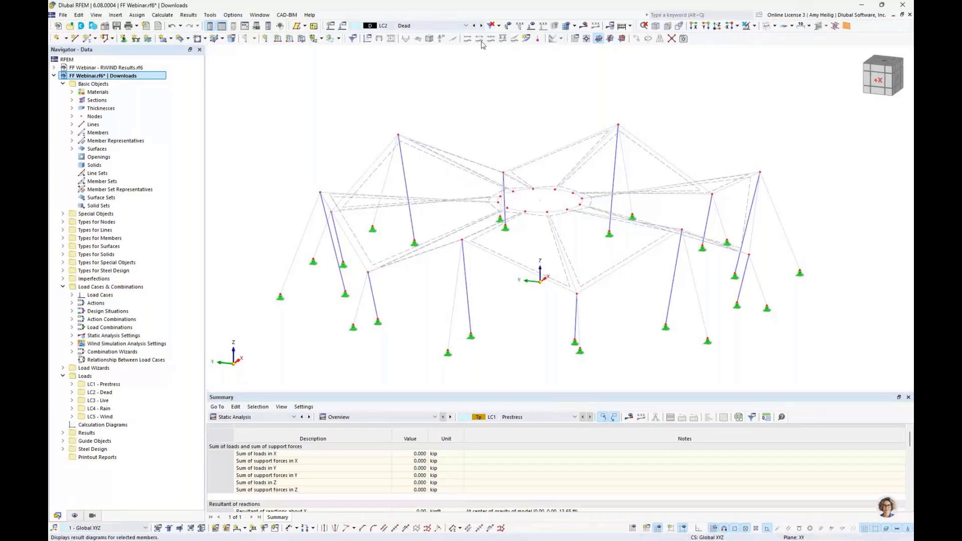
Start a new surface load in load case LC3 Live with load type Force and uniform distribution
left_click(481, 25)
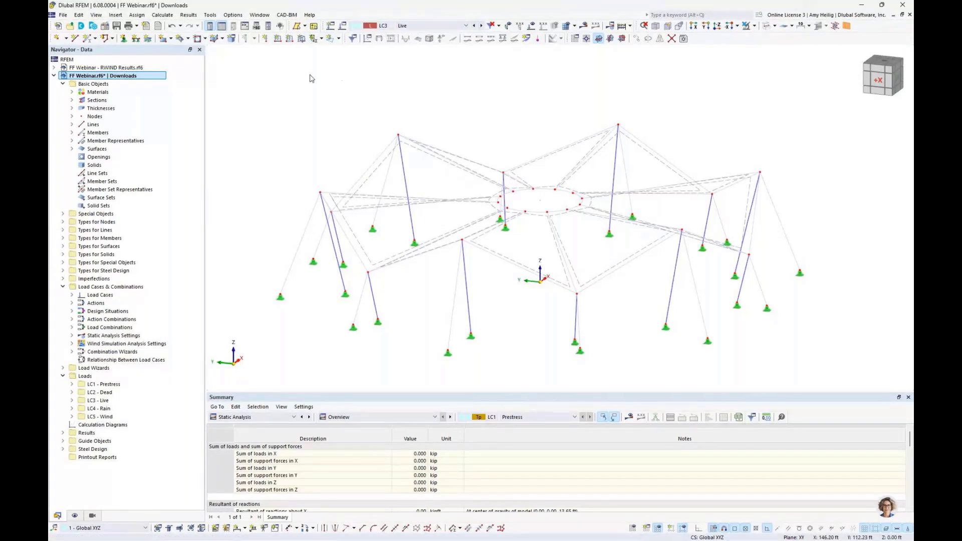
left_click(302, 38)
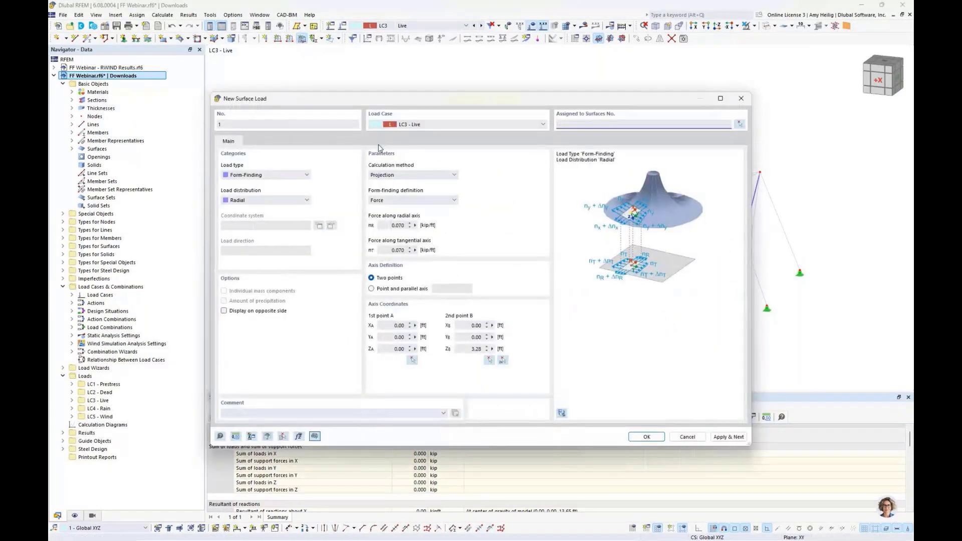
left_click(284, 176)
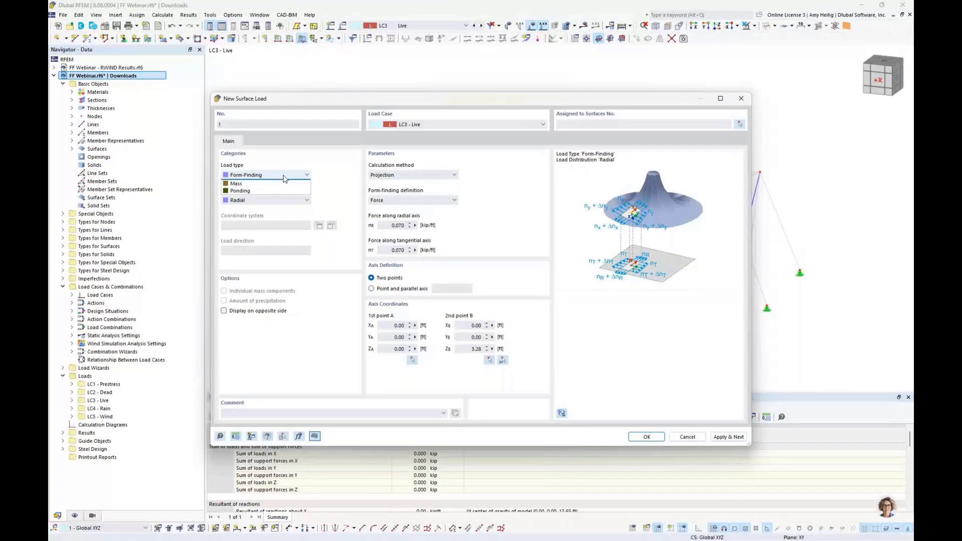
left_click(280, 184)
left_click(286, 201)
left_click(287, 207)
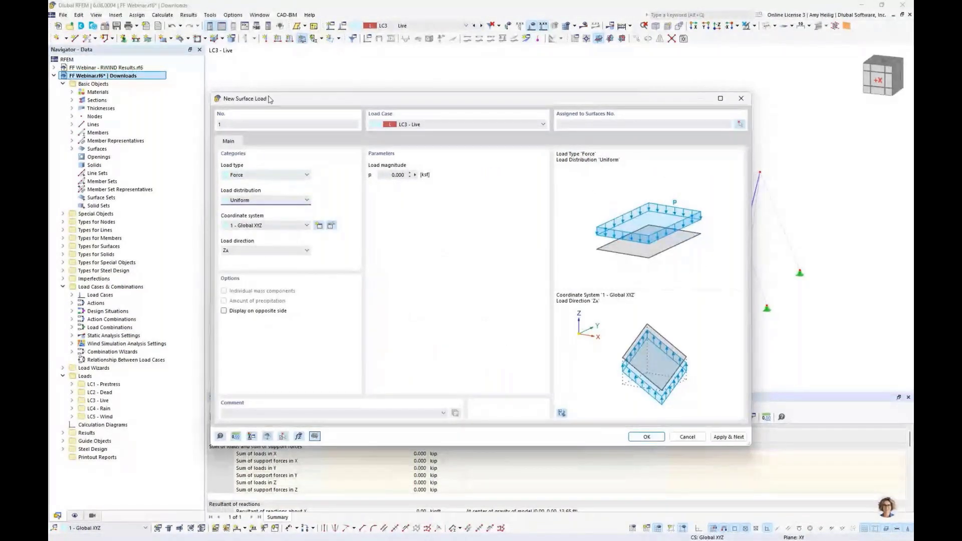
Set the live load magnitude to -0.005 ksf, acting in global Z on the projected area
left_click(397, 174)
key("BackSpace")
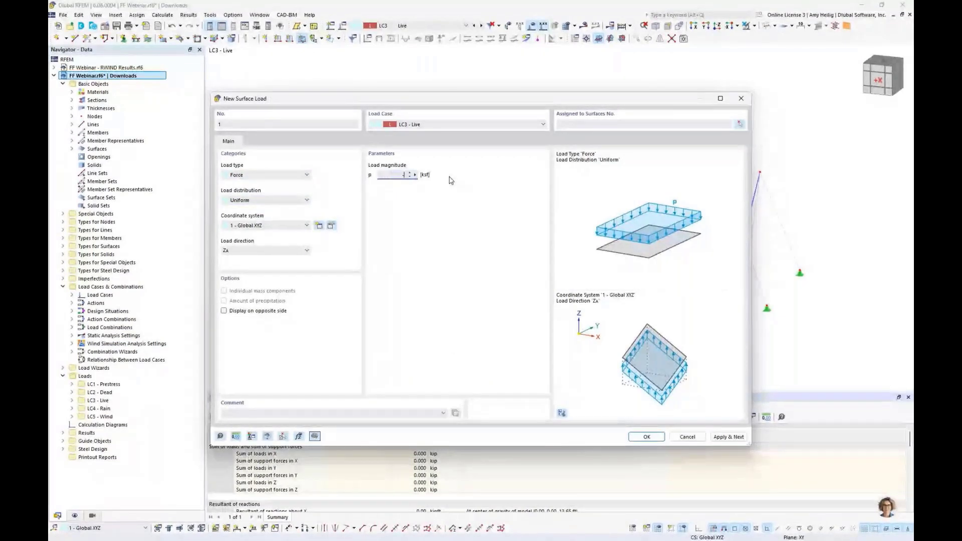
type("-0.005")
left_click(274, 250)
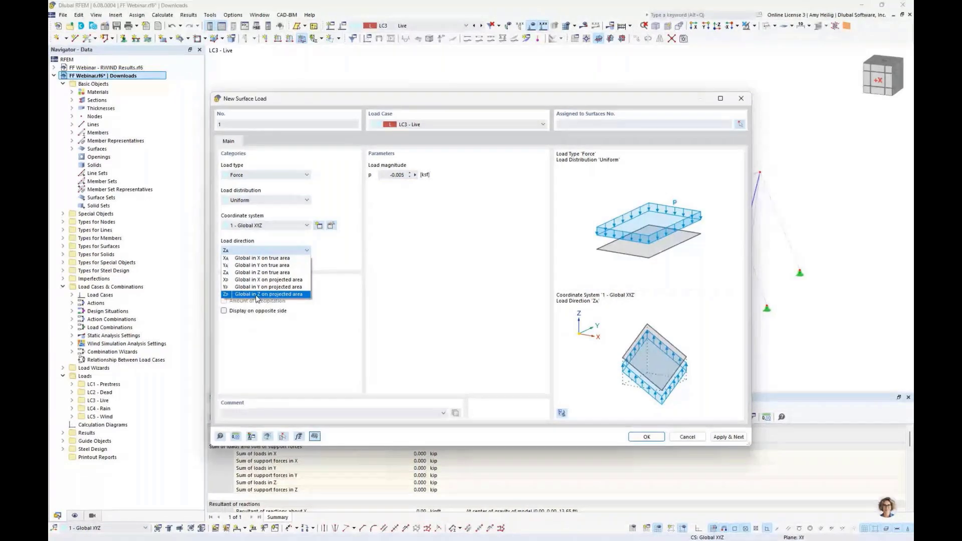
left_click(257, 294)
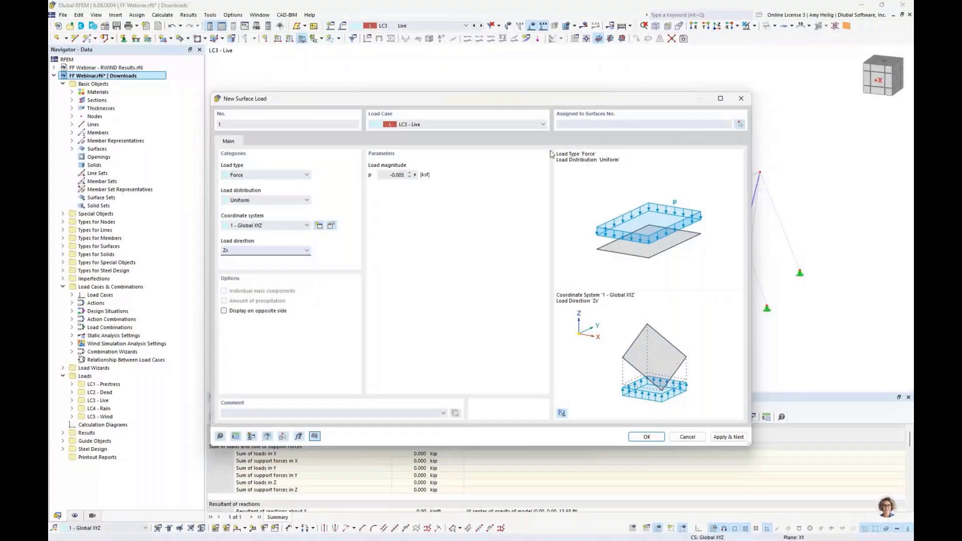
Assign the live surface load to surfaces 1-12 and apply it, continuing with another surface load
left_click(568, 124)
type("1-12")
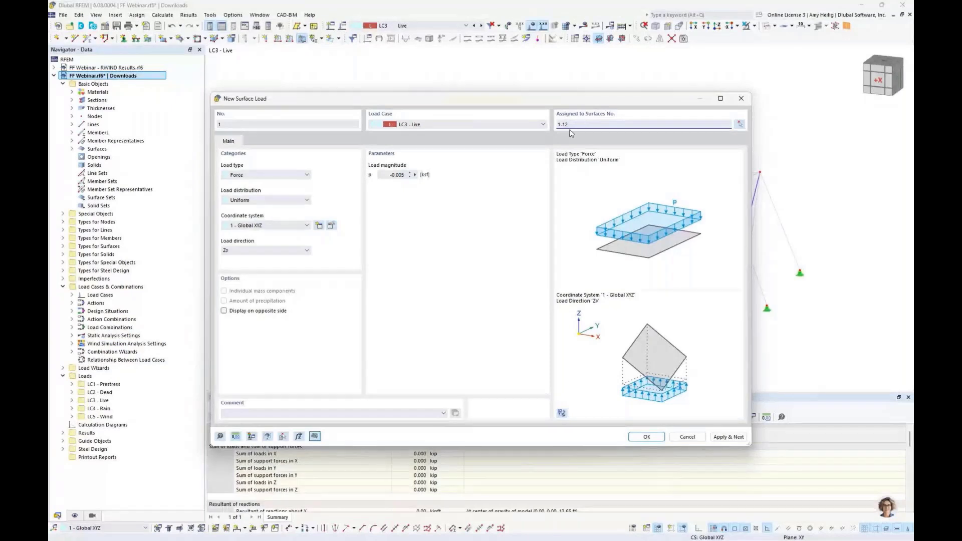
left_click_drag(537, 103, 552, 115)
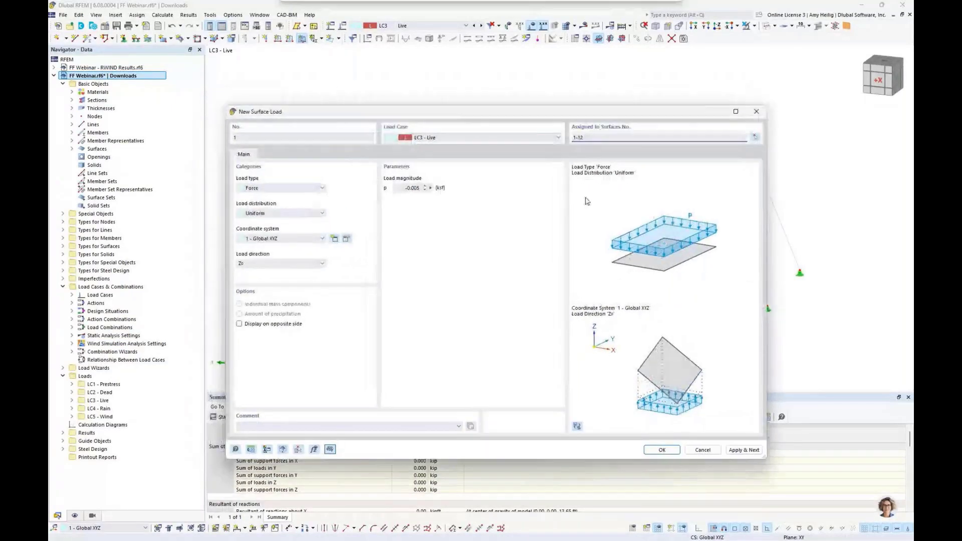
left_click(742, 450)
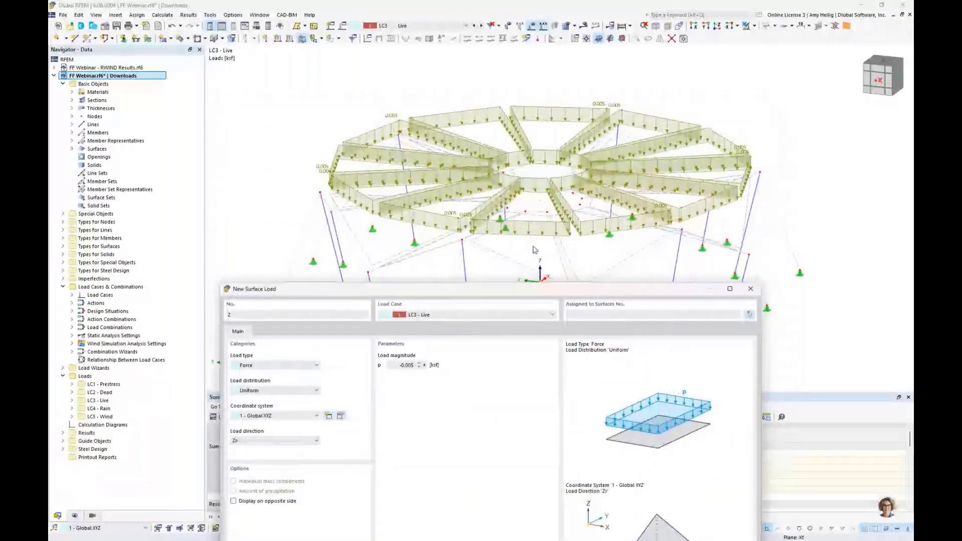
Set the new surface load's load case to LC4 Rain and its load type to Ponding
left_click_drag(539, 294, 557, 100)
left_click(548, 121)
left_click(544, 151)
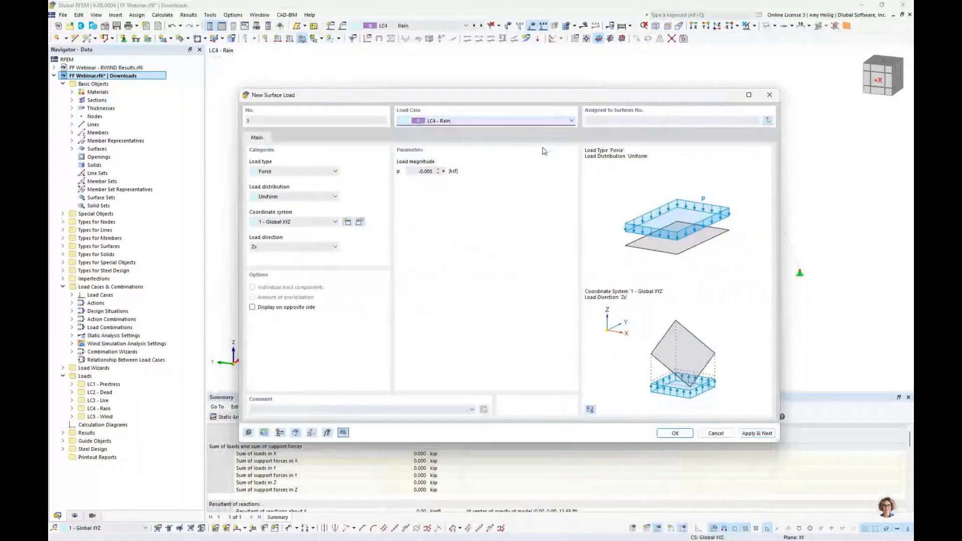
left_click(308, 170)
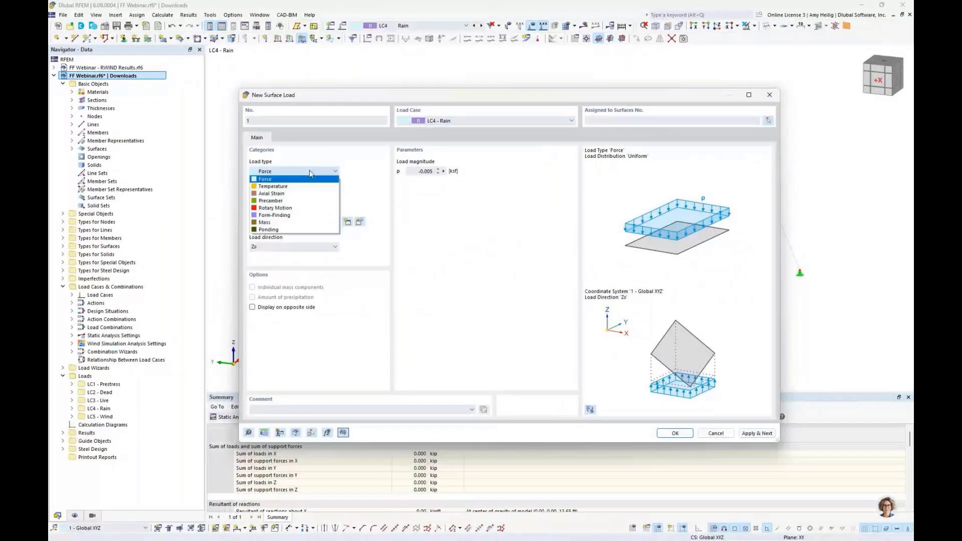
left_click(293, 231)
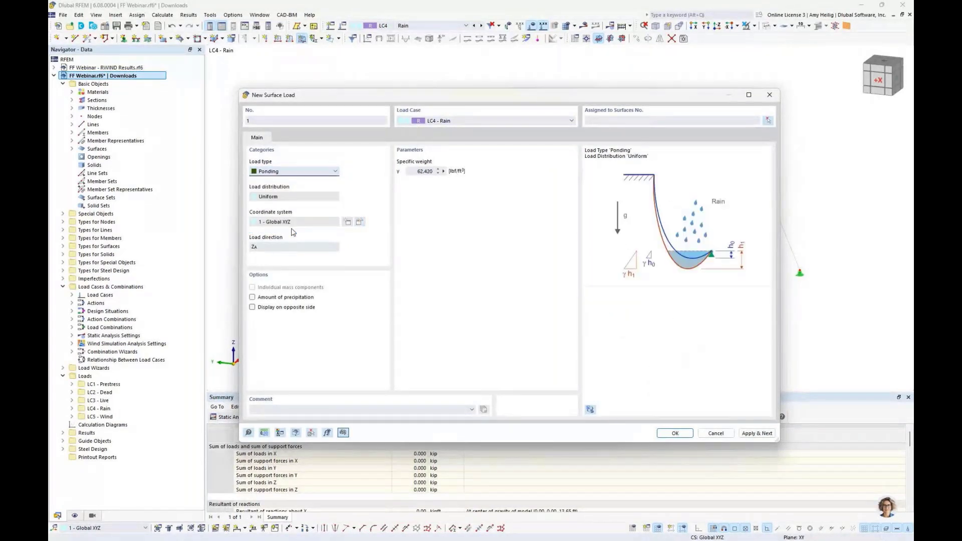
Switch to the presentation slideshow and read the slide about the Ponding load type
key("super+Tab")
left_click(476, 177)
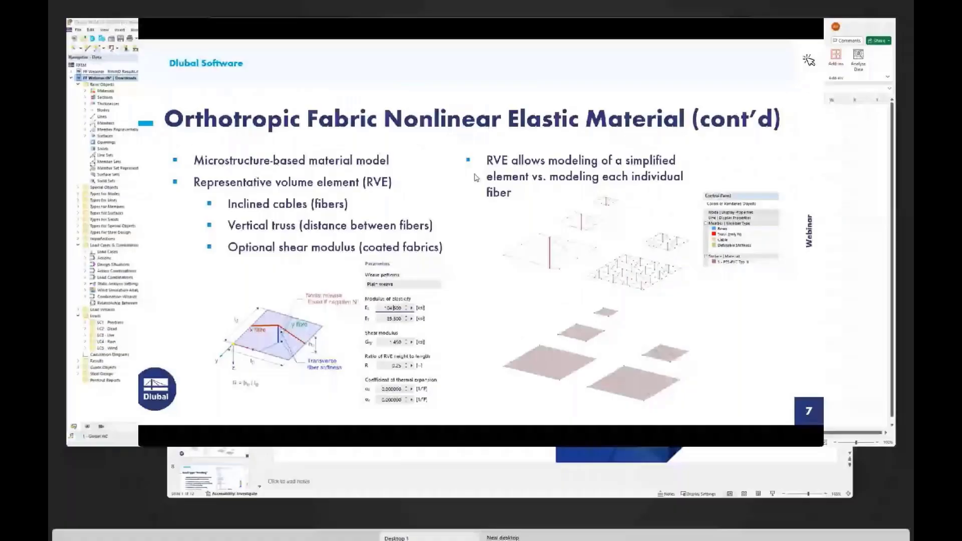
left_click(476, 178)
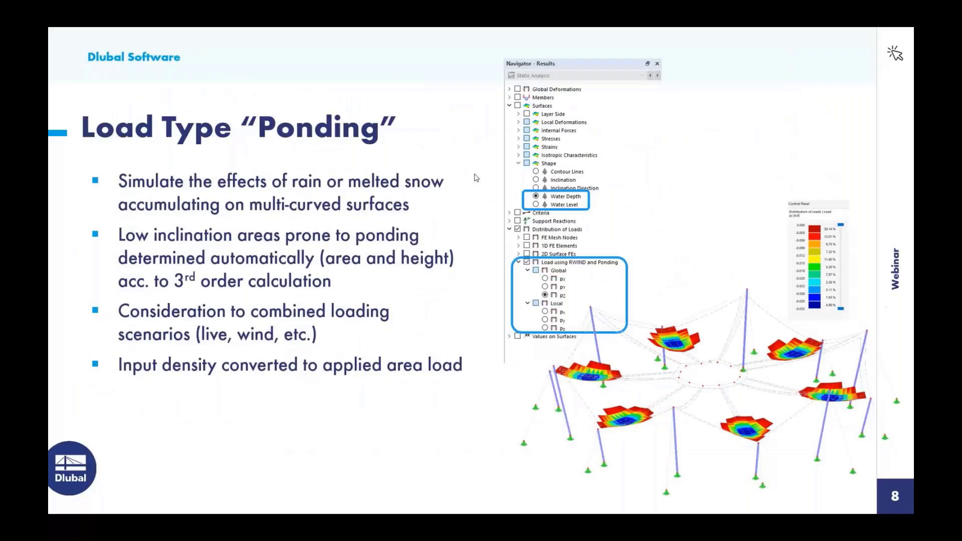
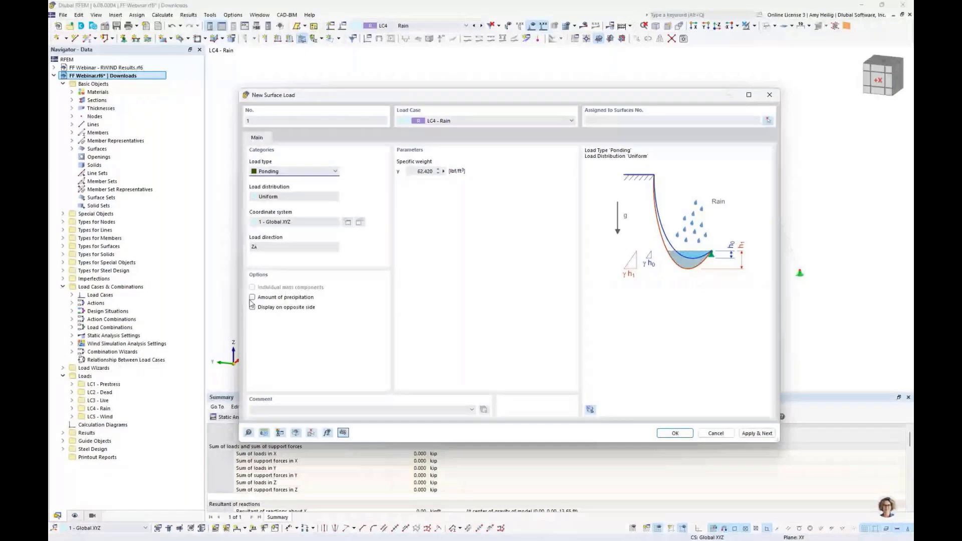
Check the amount of precipitation option, leave it off, and create the ponding load on the membrane surfaces
left_click(251, 298)
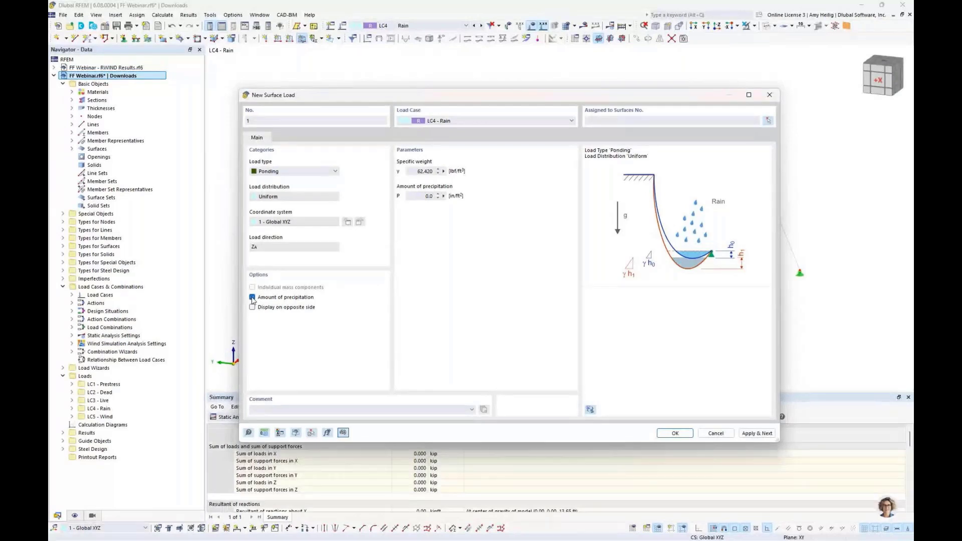
left_click(252, 297)
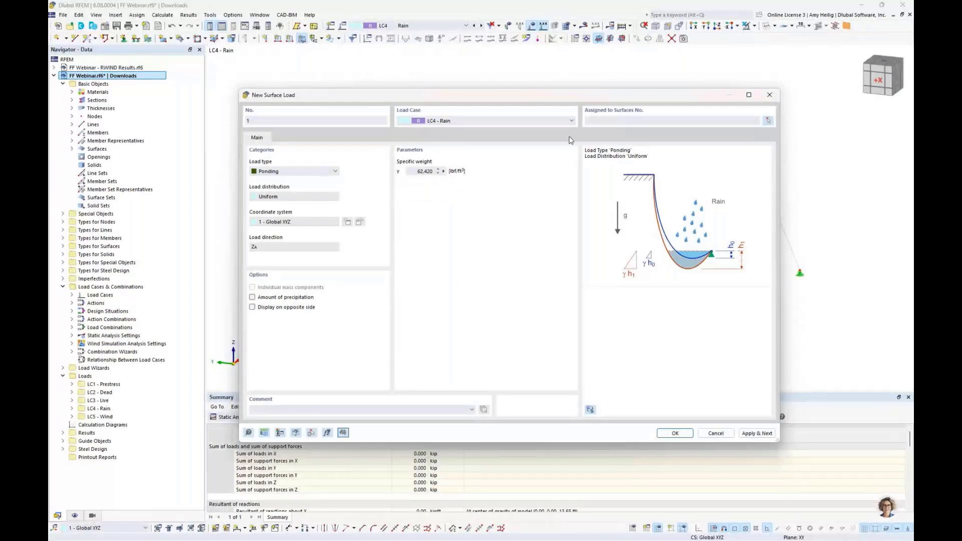
left_click(592, 121)
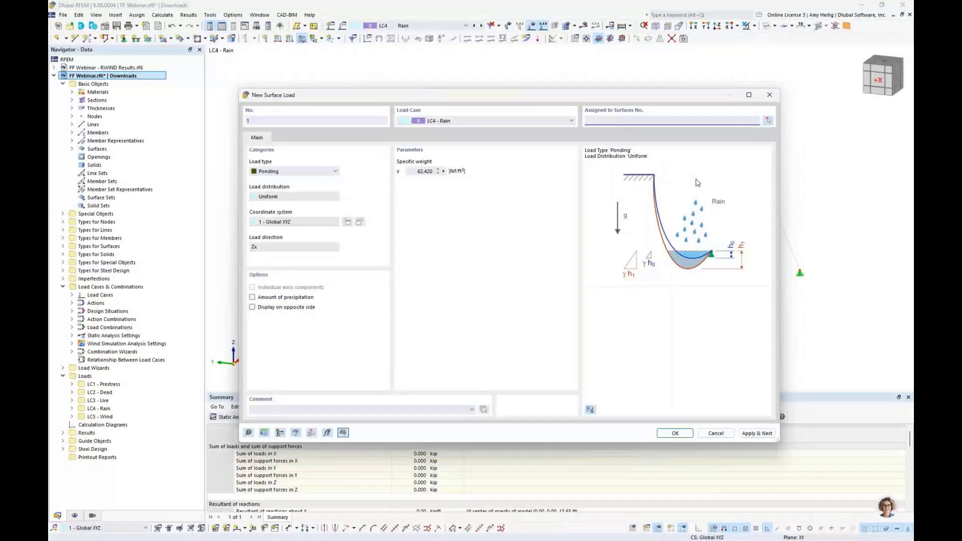
left_click(675, 433)
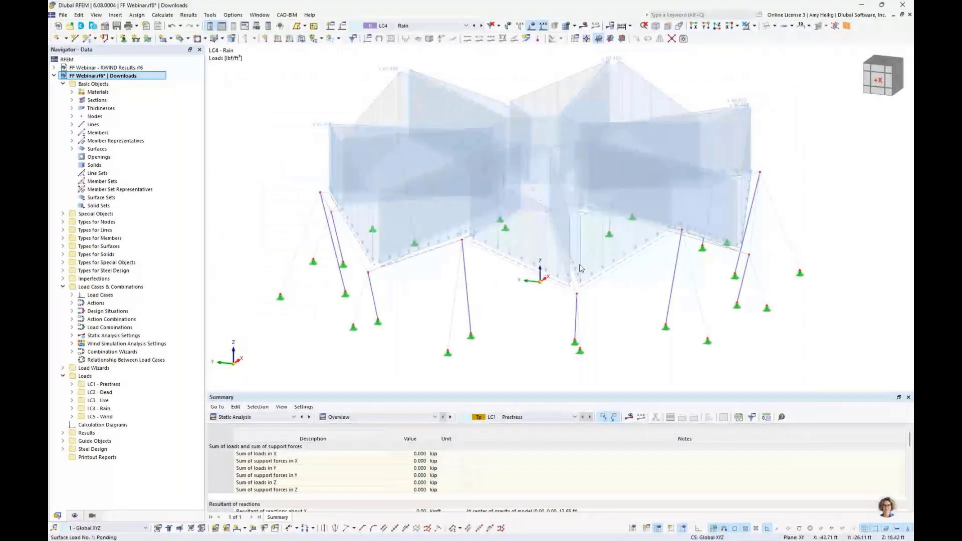
scroll(509, 276, "down", 2)
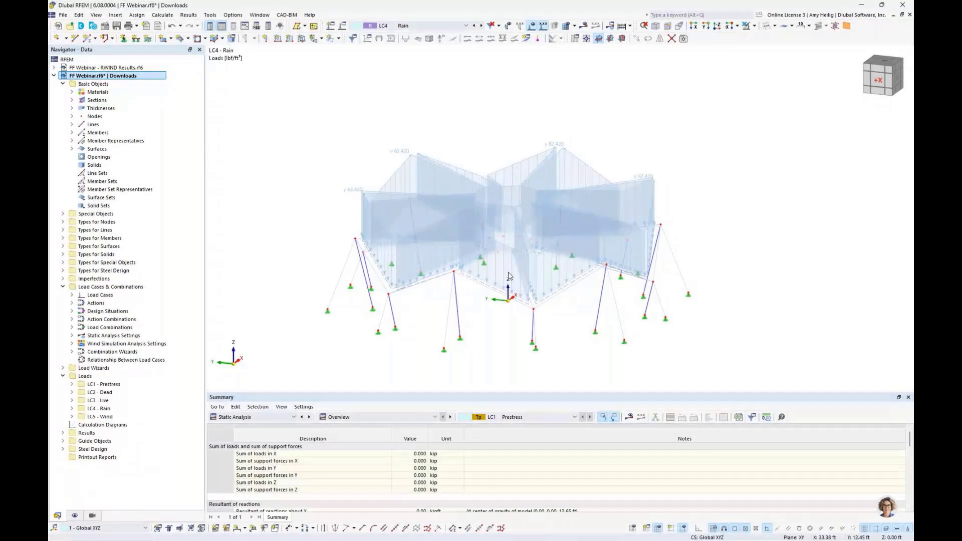
Change the analysis type of load case LC5 Wind to Wind Simulation
left_click(342, 26)
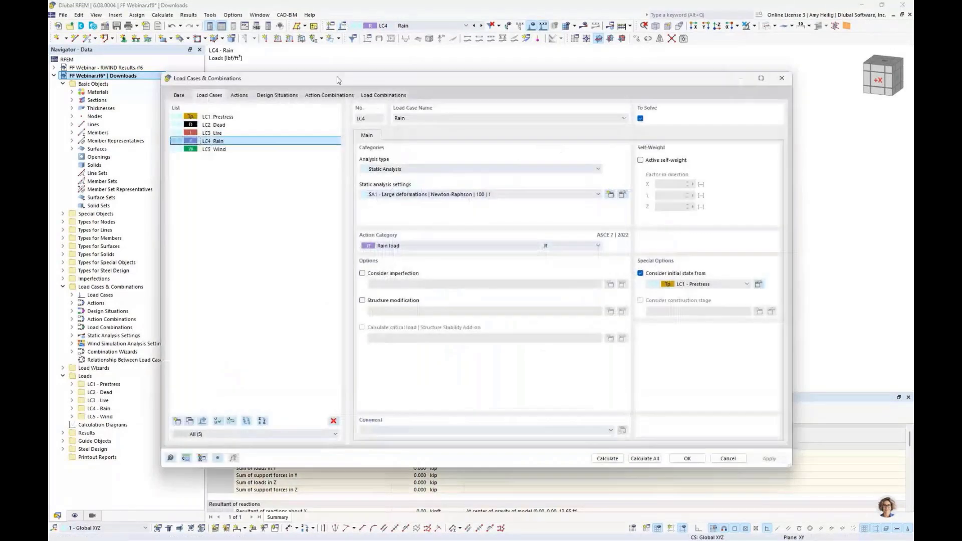
left_click(234, 150)
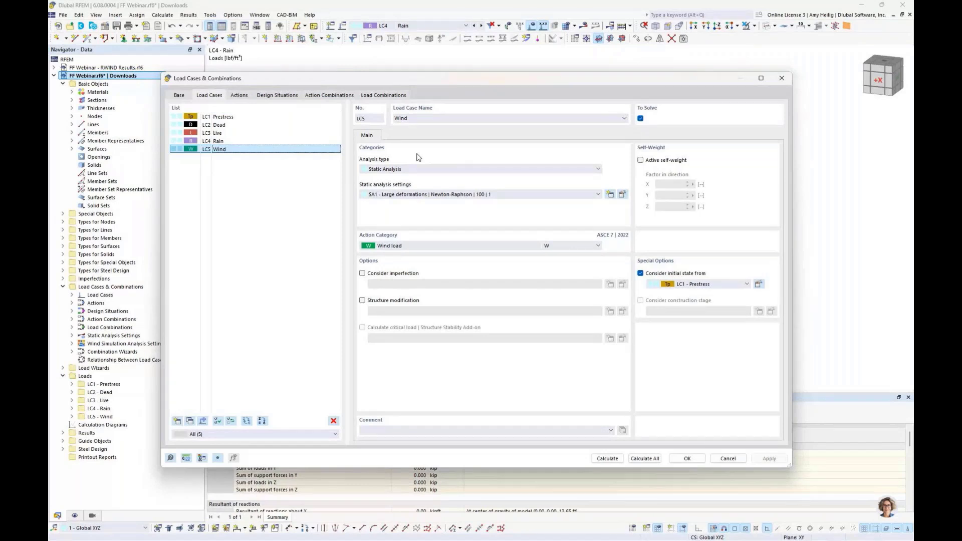
left_click(405, 170)
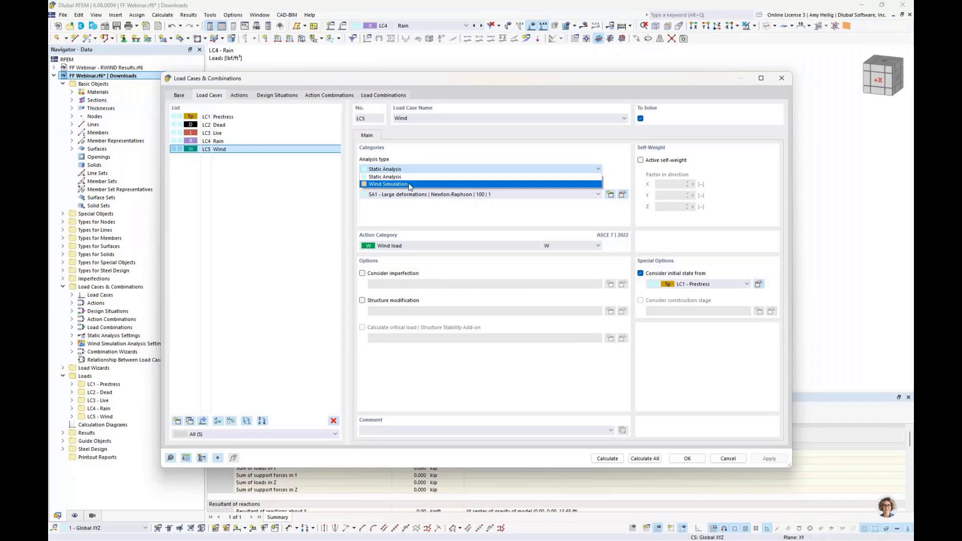
left_click(408, 184)
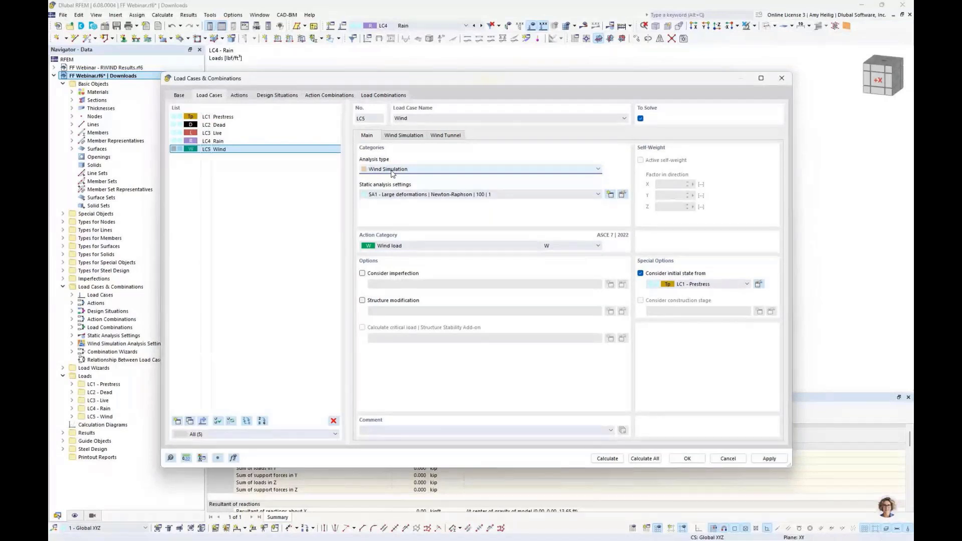
Edit the ASCE 7 | 2022 wind profile of the Wind load case and set its definition type to User-defined
left_click(407, 136)
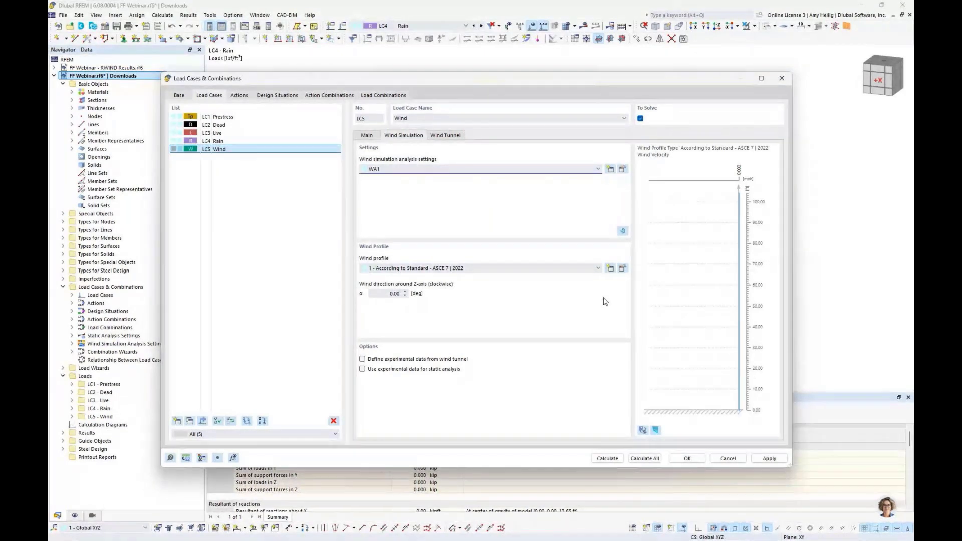
left_click(622, 268)
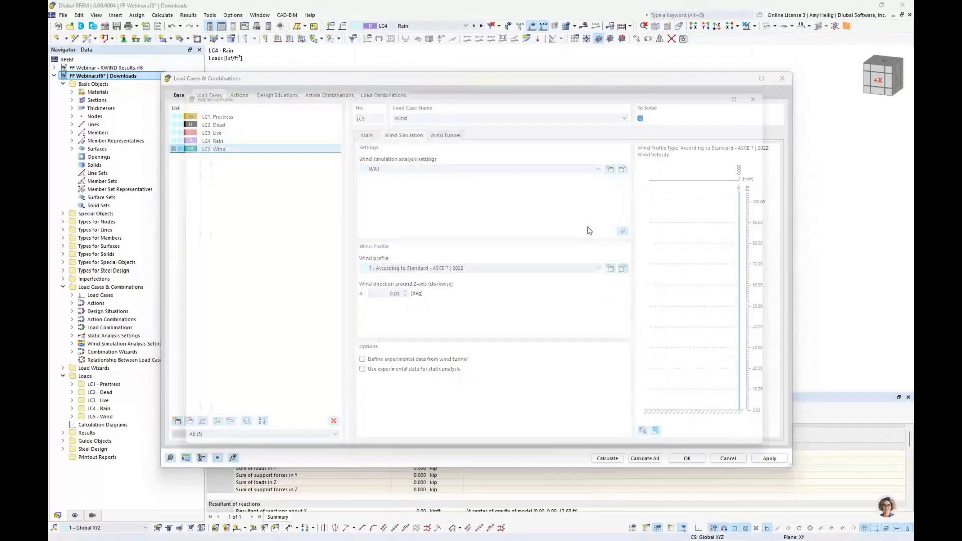
left_click(510, 199)
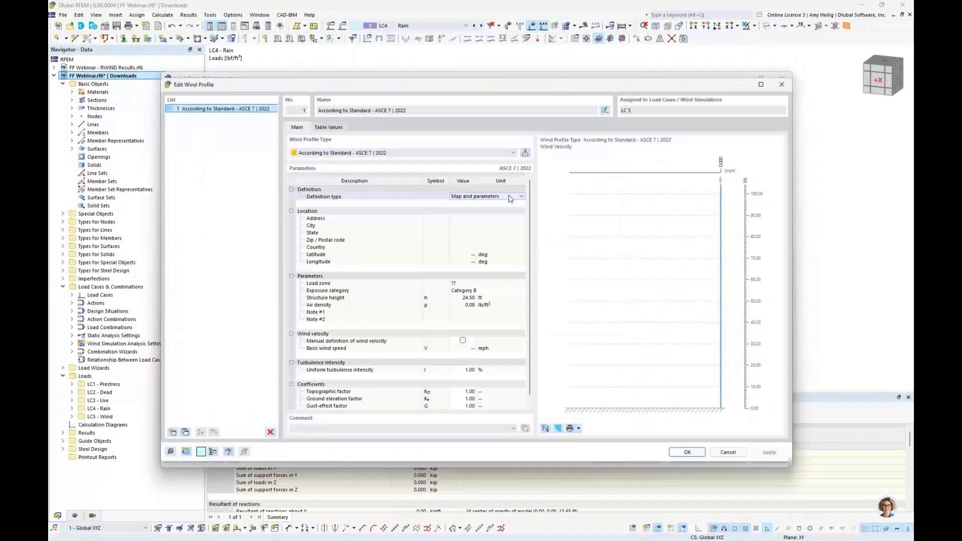
left_click(509, 198)
left_click(469, 210)
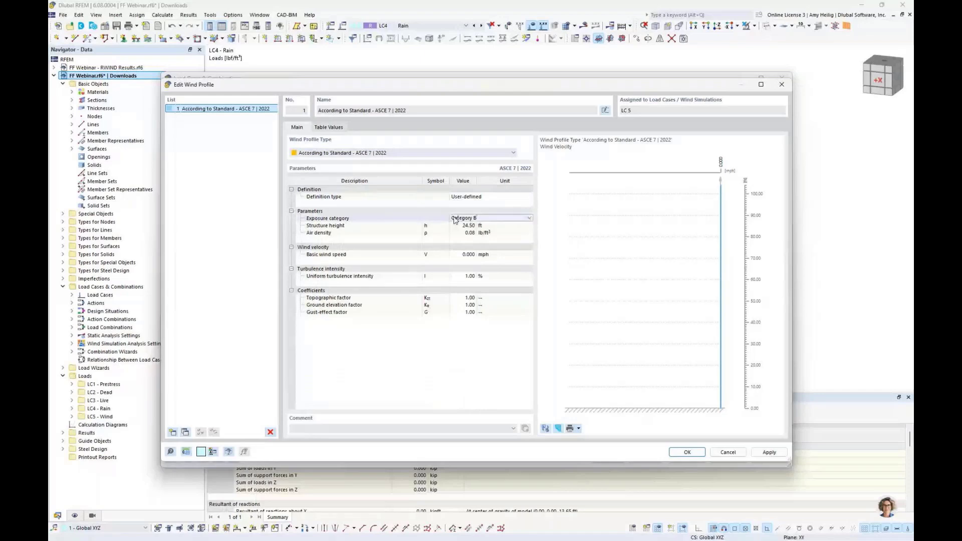
Set the wind profile's exposure category to Category C and its basic wind speed to 120 mph
left_click(461, 219)
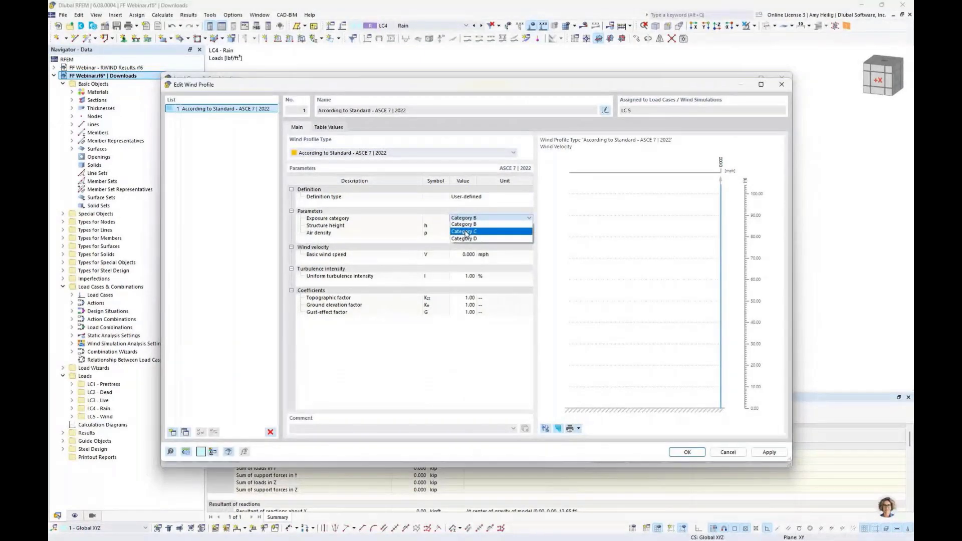
left_click(466, 233)
left_click(465, 253)
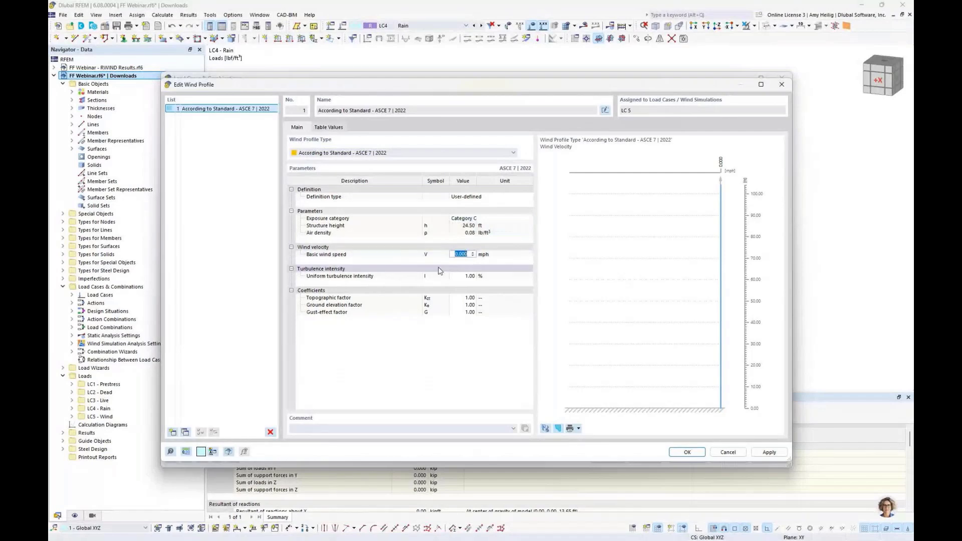
type("120")
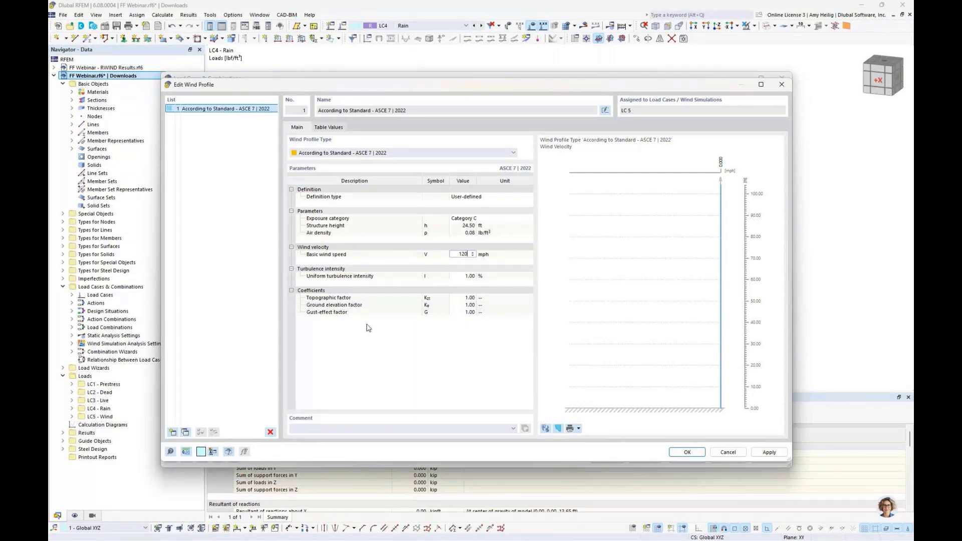
Apply the wind profile and load case settings for LC5 Wind and view the wind tunnel around the structure
left_click(385, 311)
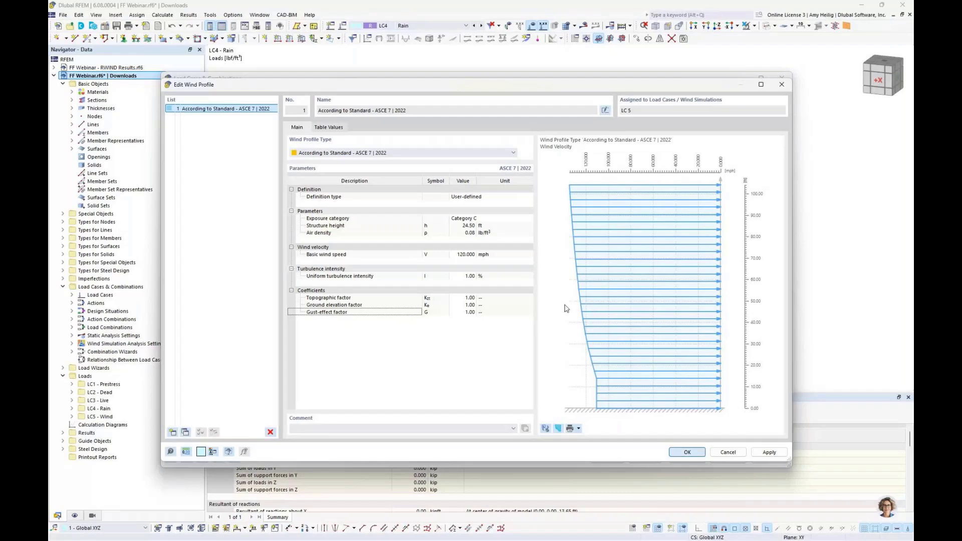
key("Return")
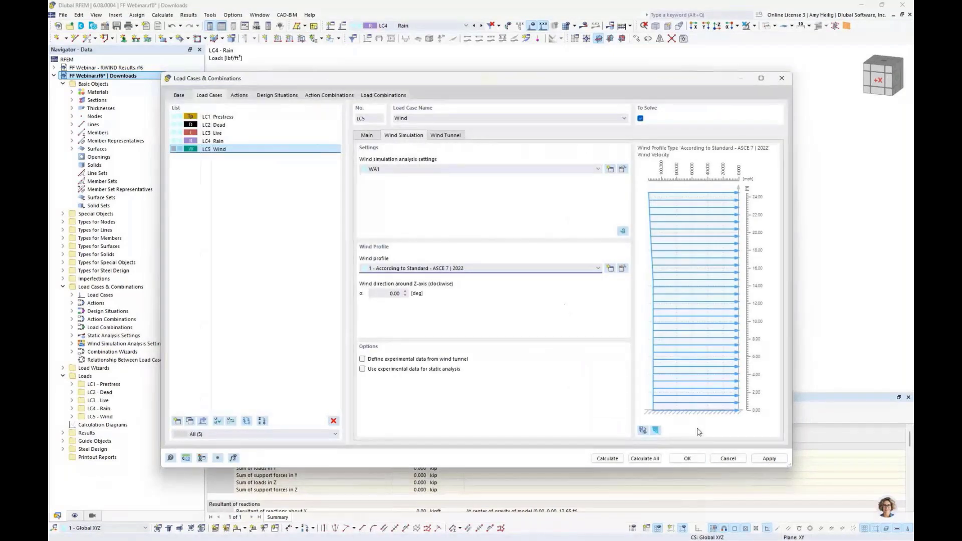
left_click(686, 458)
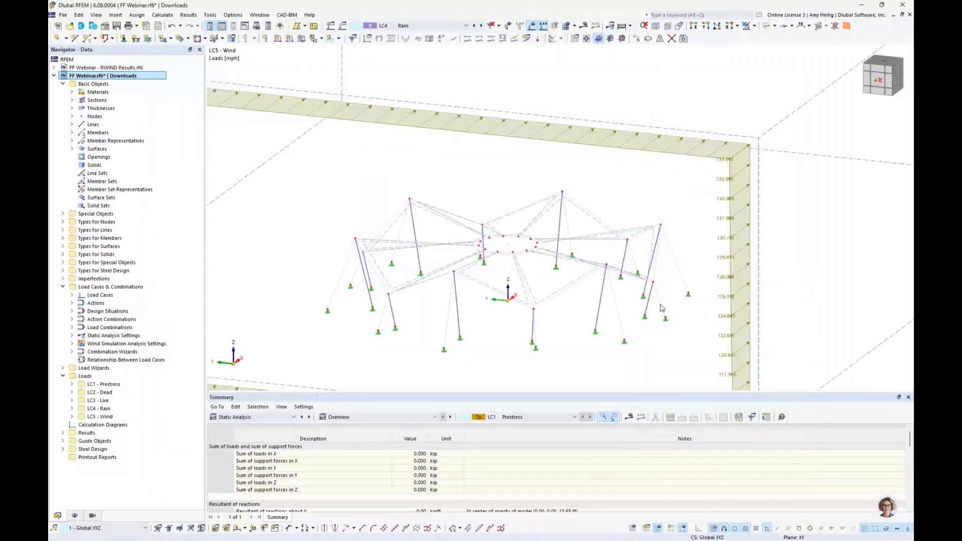
middle_click_drag(700, 270, 399, 204)
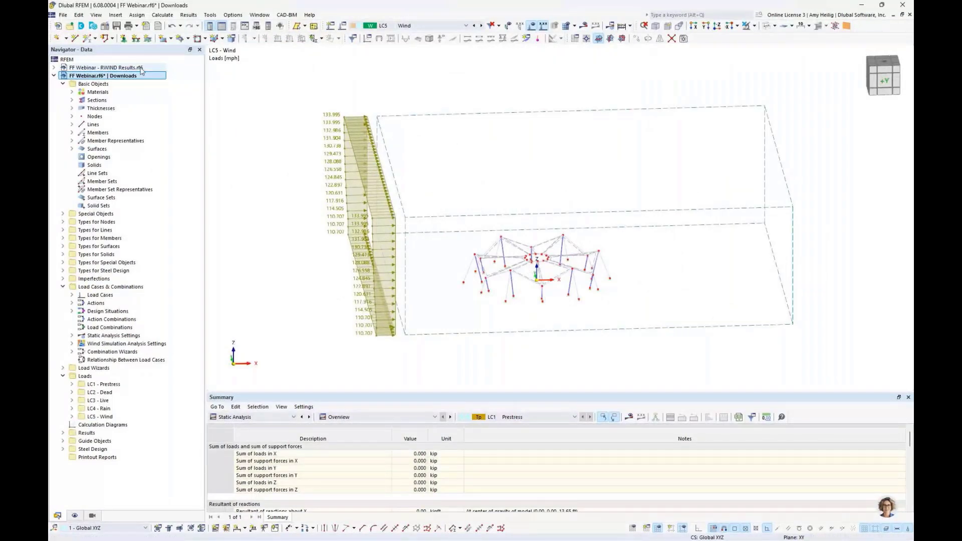
Turn off the consideration of surface thickness in the wind simulation mesh settings
left_click(166, 15)
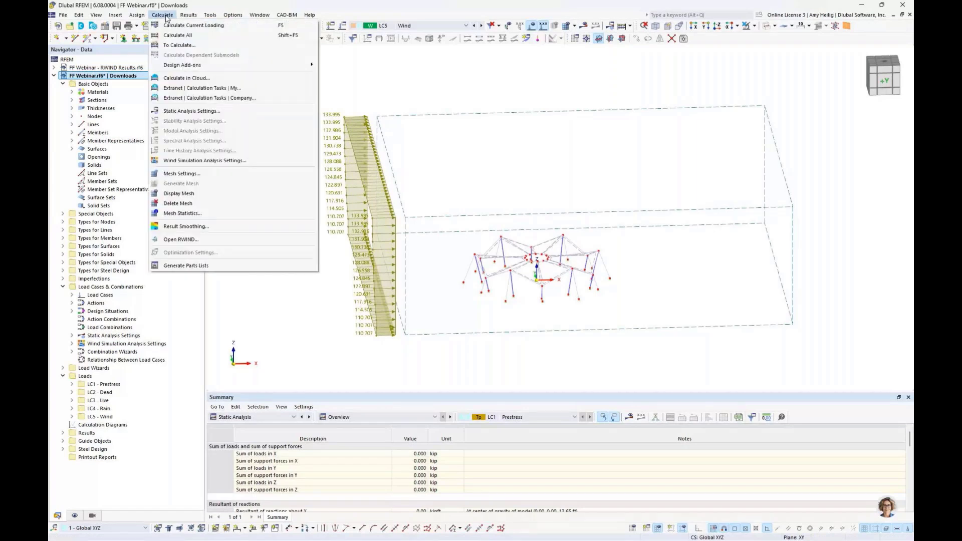
left_click(186, 175)
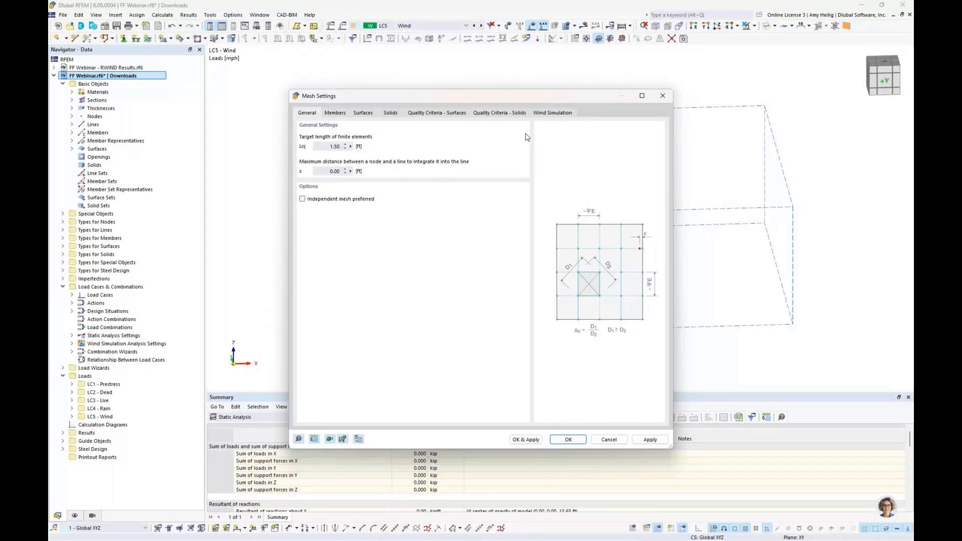
left_click(550, 113)
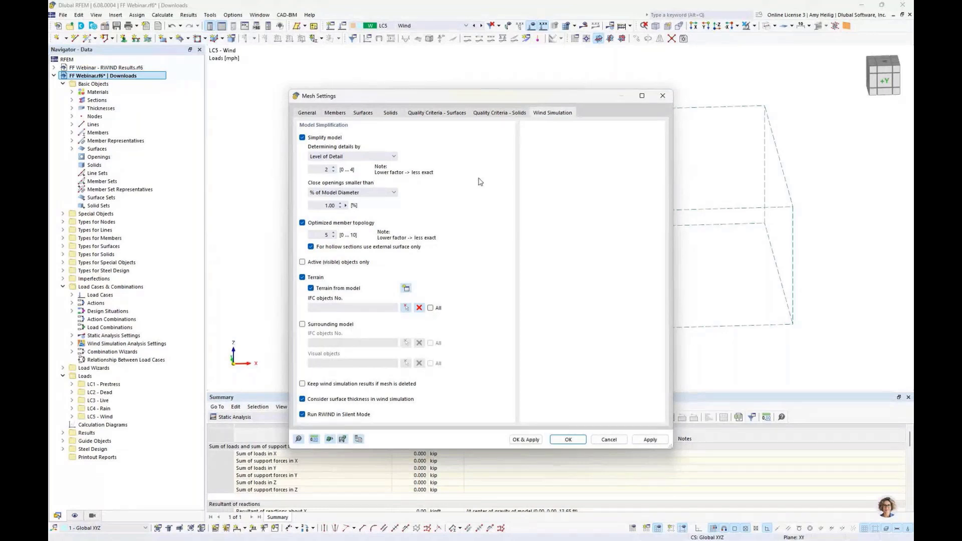
left_click(310, 401)
left_click(569, 440)
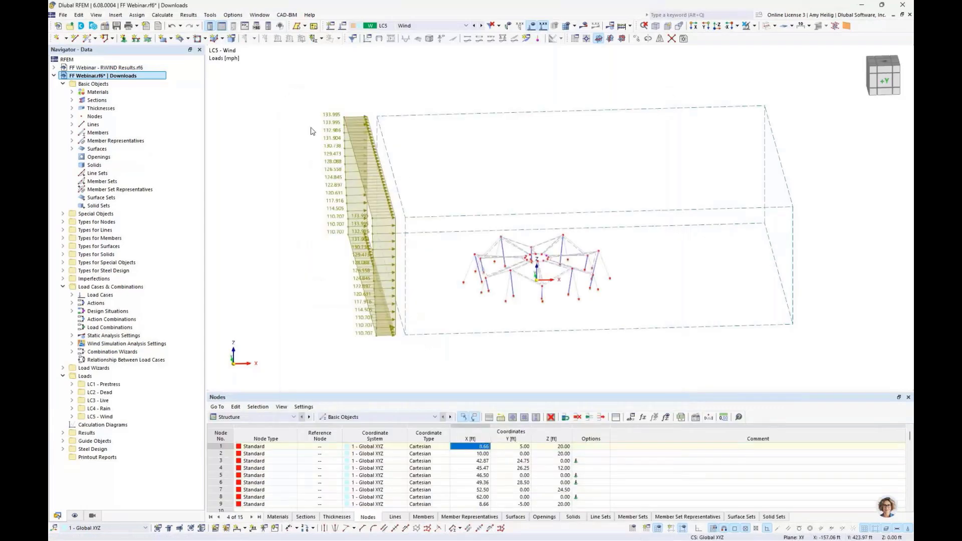
Open load case LC5 in RWIND and inspect the membrane structure in the wind tunnel
left_click(162, 15)
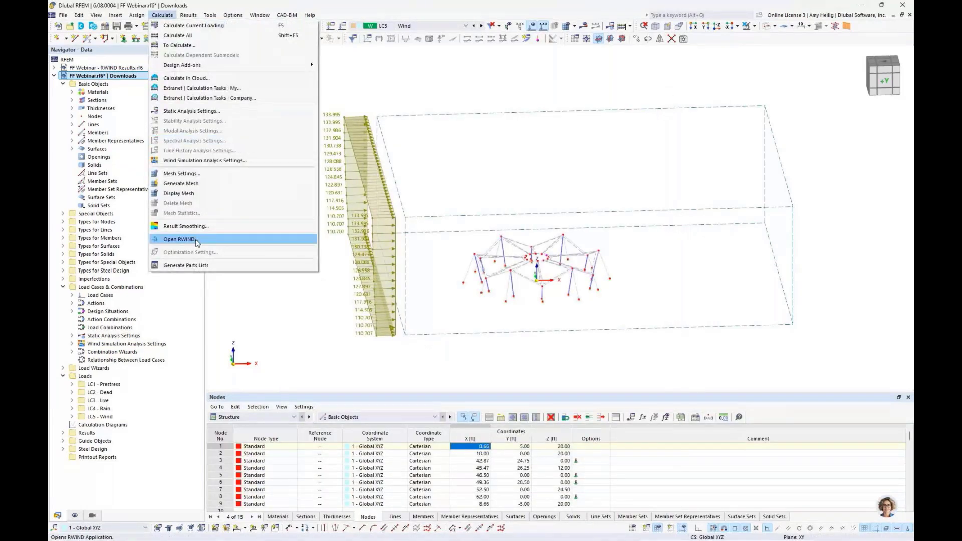
left_click(180, 240)
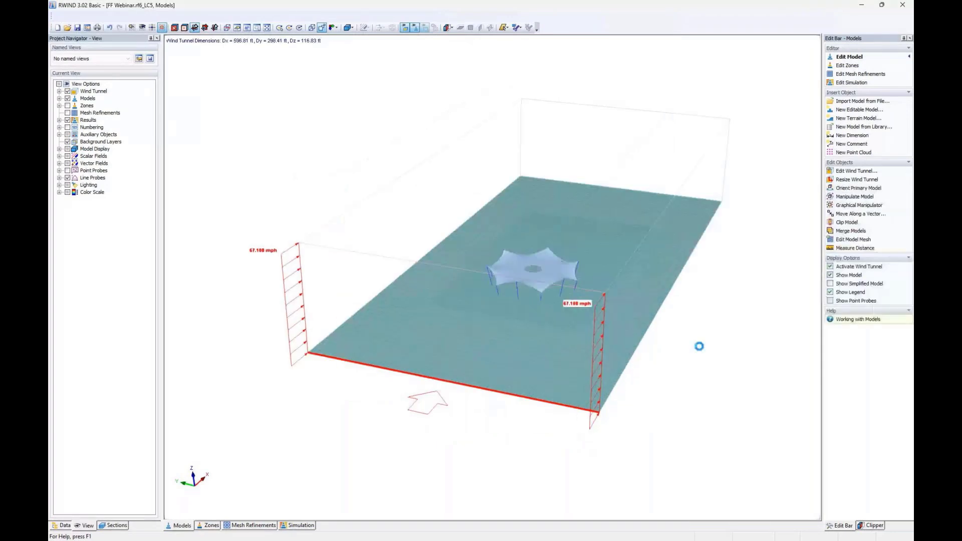
middle_click_drag(700, 357, 472, 336)
scroll(503, 295, "up", 5)
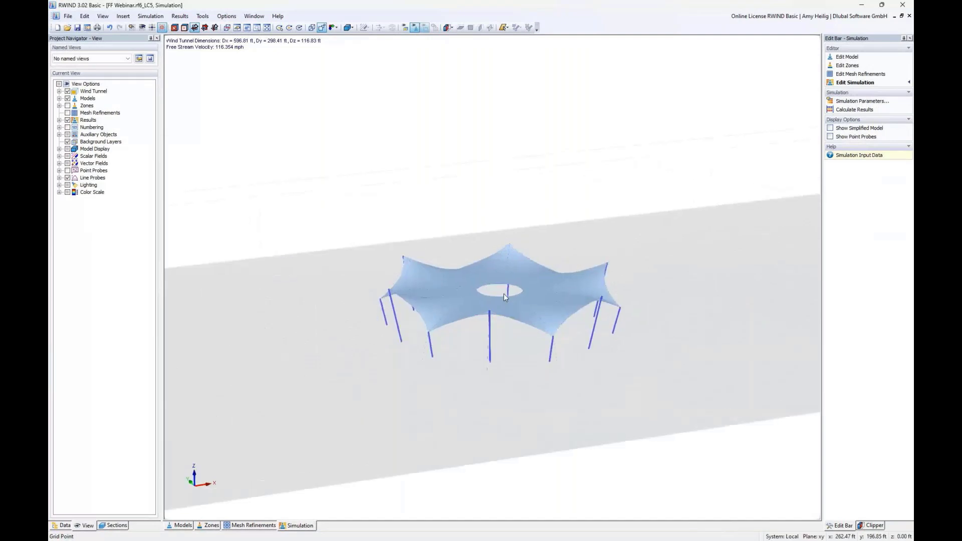
middle_click_drag(504, 293, 530, 343)
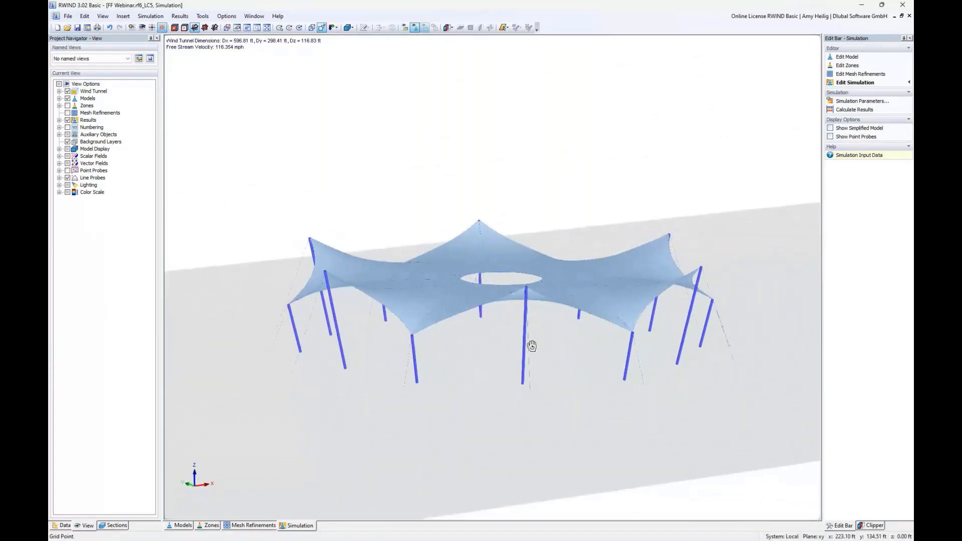
scroll(535, 348, "down", 5)
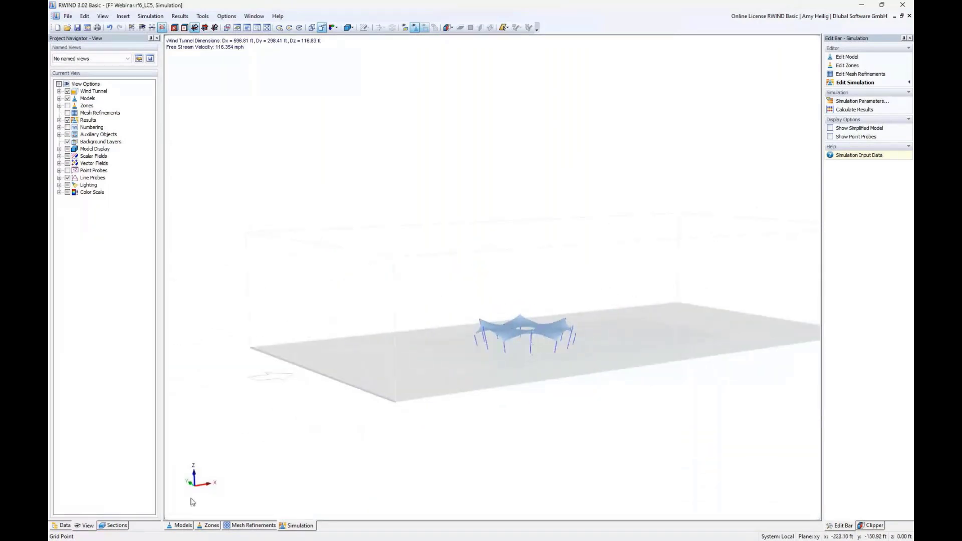
Inspect the simplified model in the Models view in place of the original model, and restore the original display
left_click(181, 525)
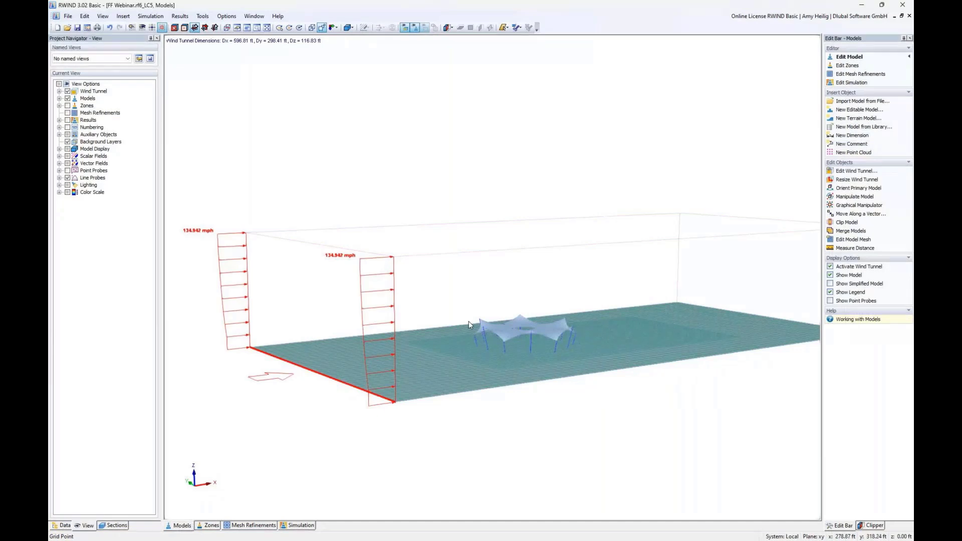
middle_click_drag(468, 321, 545, 360, "ctrl")
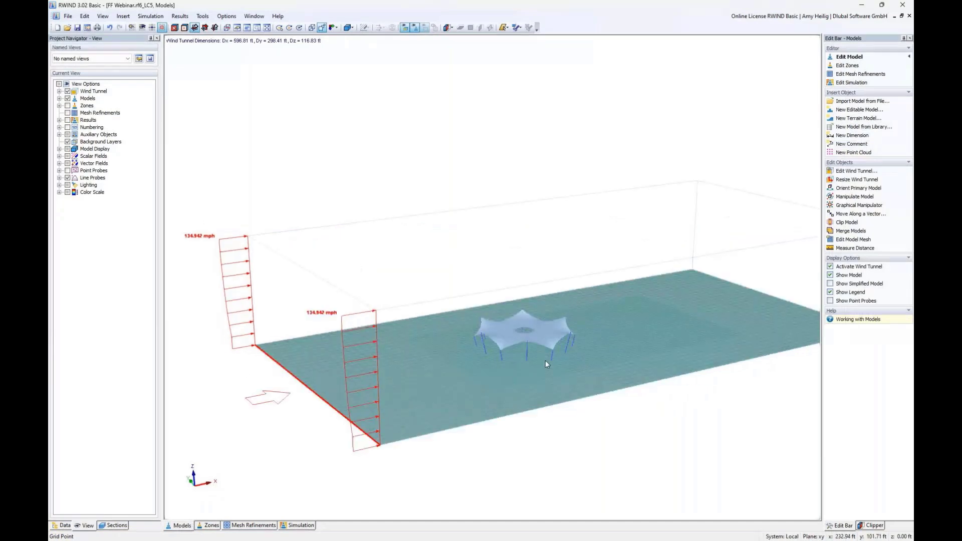
left_click(59, 98)
left_click(75, 113)
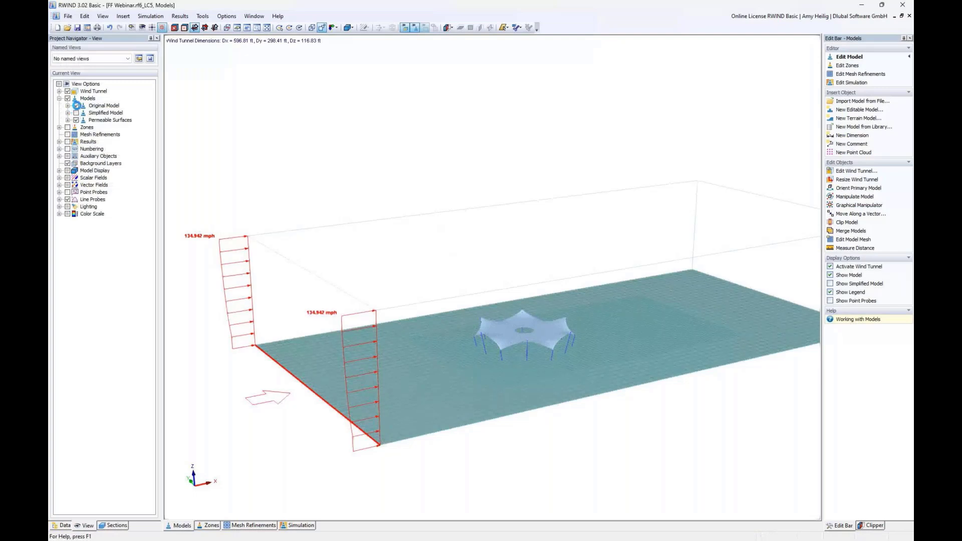
left_click(76, 106)
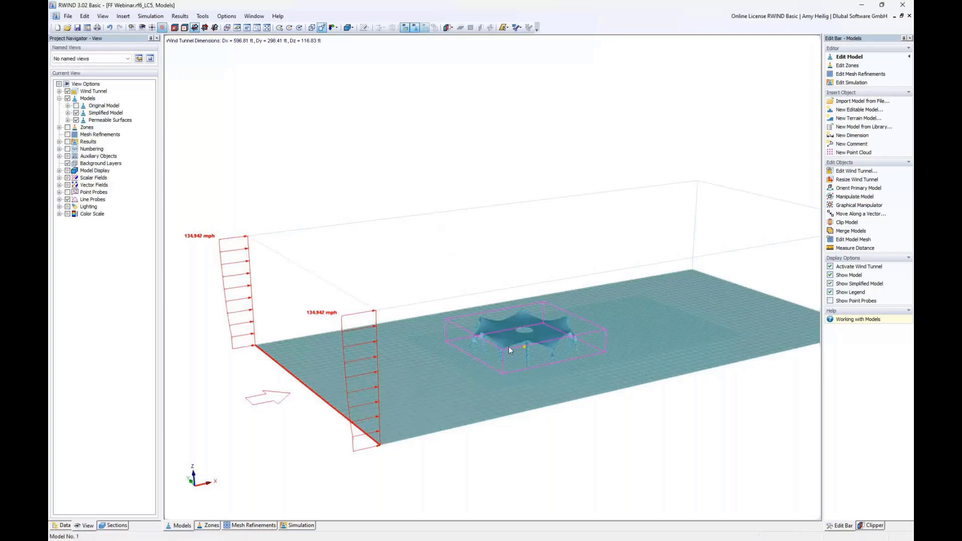
scroll(533, 353, "up", 5)
scroll(524, 334, "up", 5)
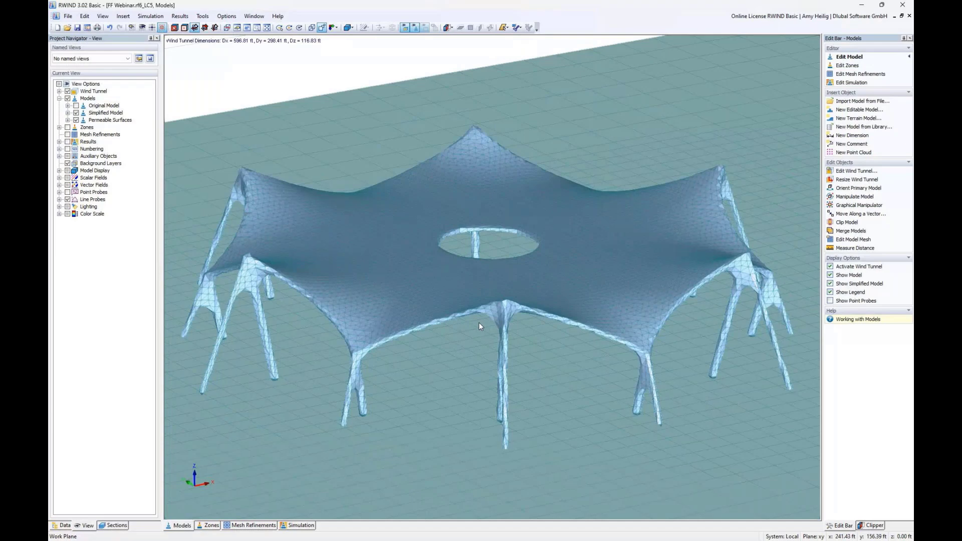
left_click(76, 105)
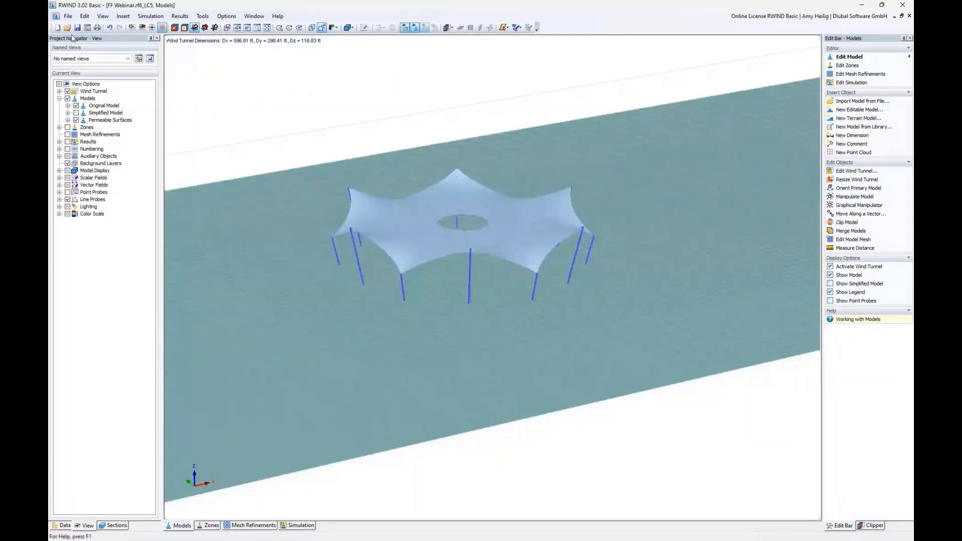
Open the calculated LC6 wind simulation project of FF Webinar and examine the surface pressure on the membrane from several sides
left_click(68, 27)
double_click(471, 240)
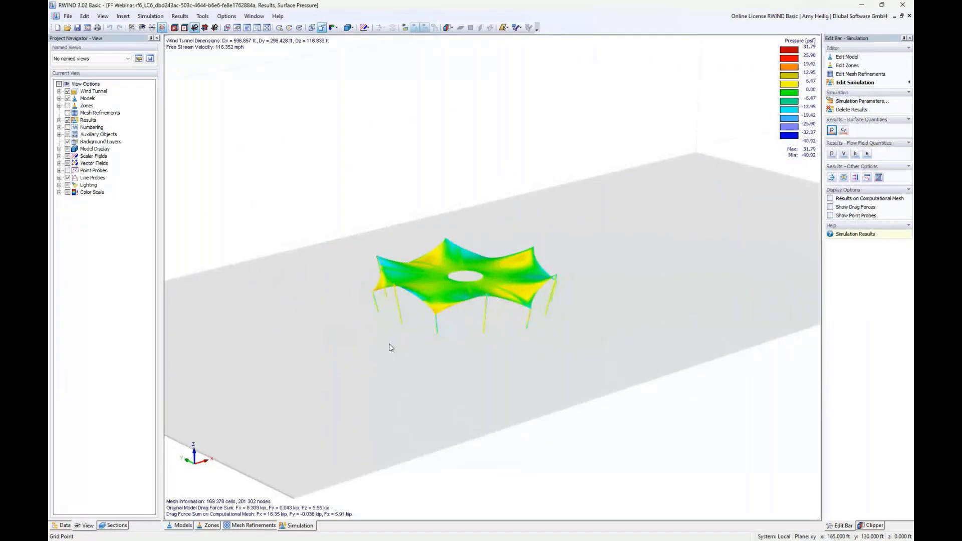
mouse_move(439, 298)
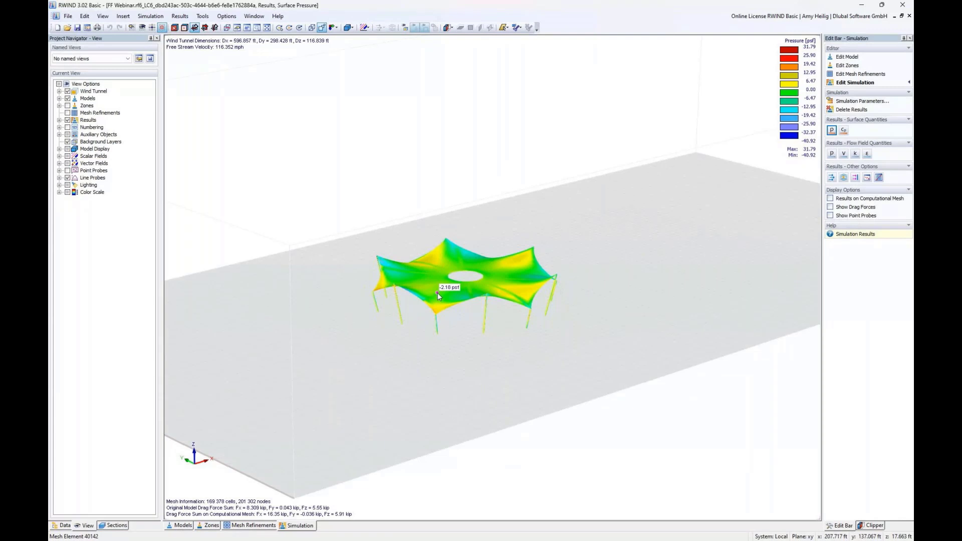
scroll(437, 292, "up", 3)
scroll(435, 290, "down", 5)
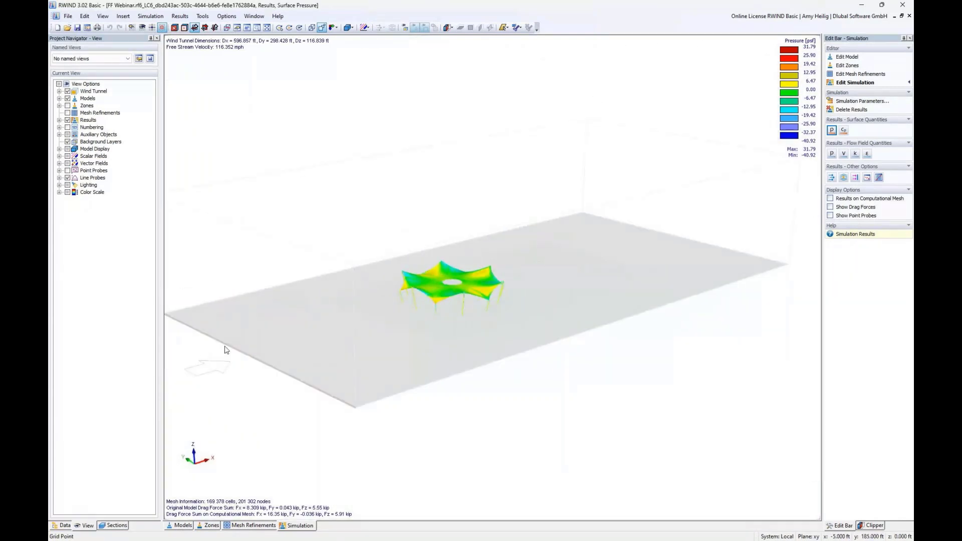
scroll(404, 320, "up", 2)
scroll(404, 321, "up", 2)
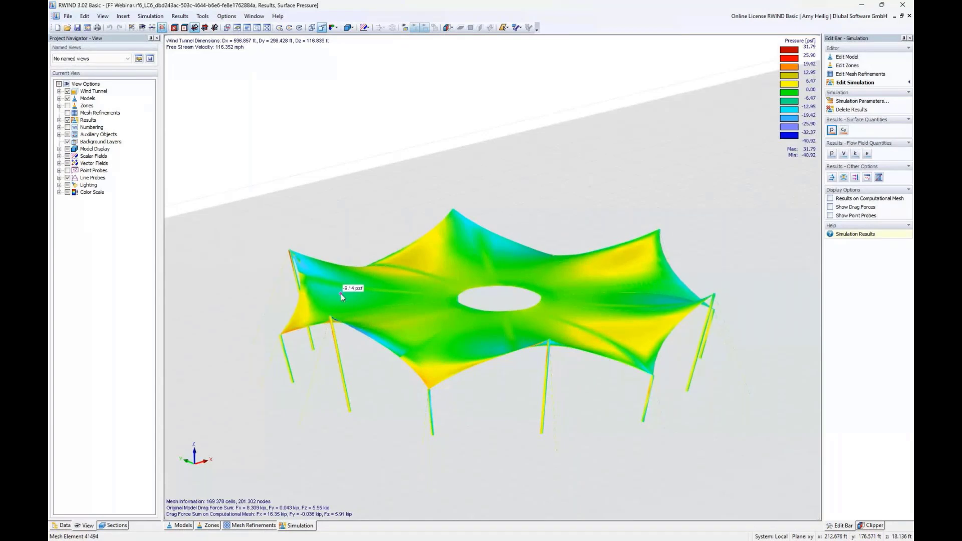
middle_click_drag(425, 292, 454, 203)
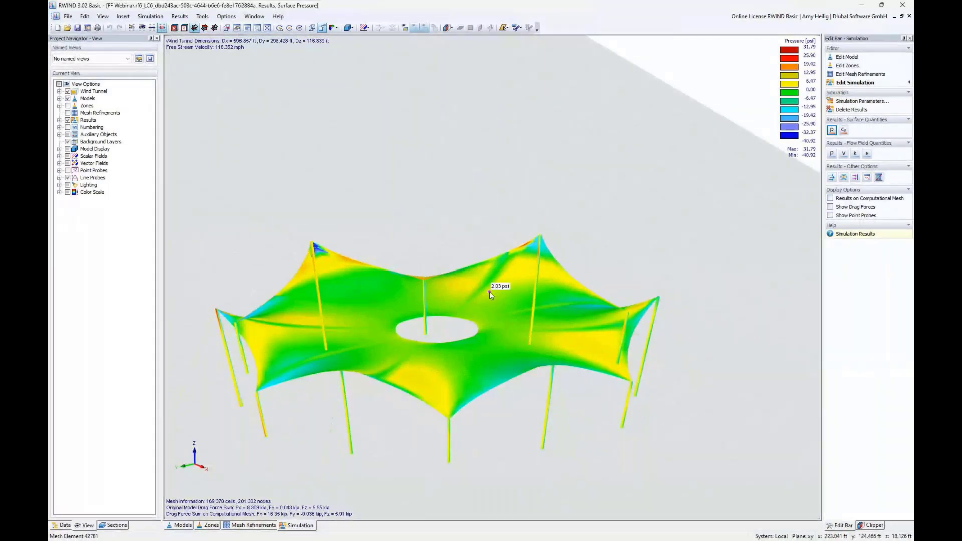
middle_click_drag(489, 291, 445, 420, "ctrl")
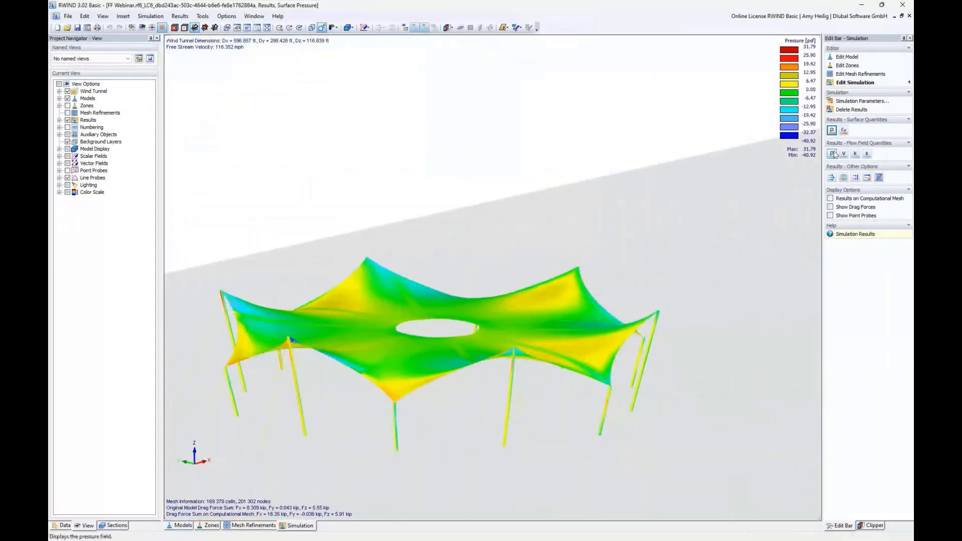
Display the surface Cp coefficient results and probe values across the membrane
left_click(844, 130)
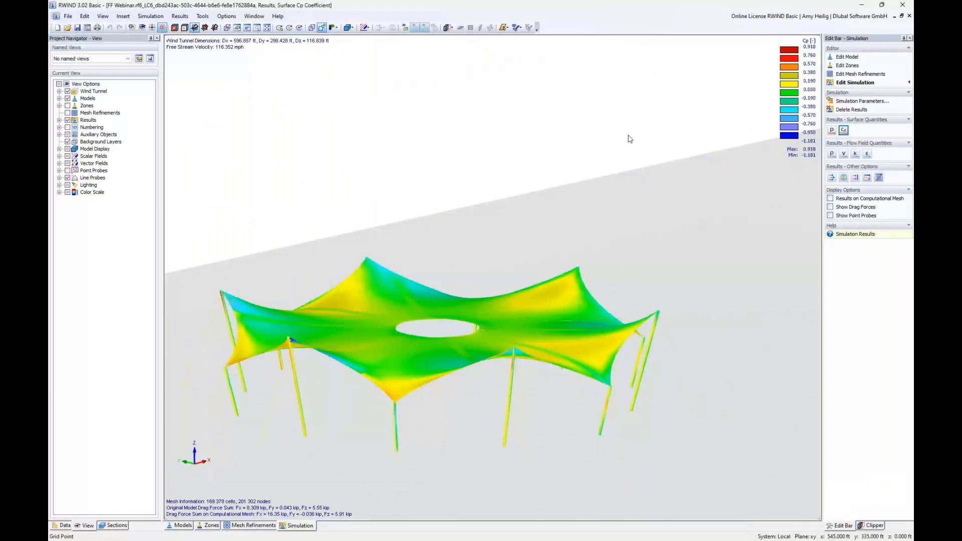
middle_click_drag(541, 214, 558, 189)
mouse_move(402, 289)
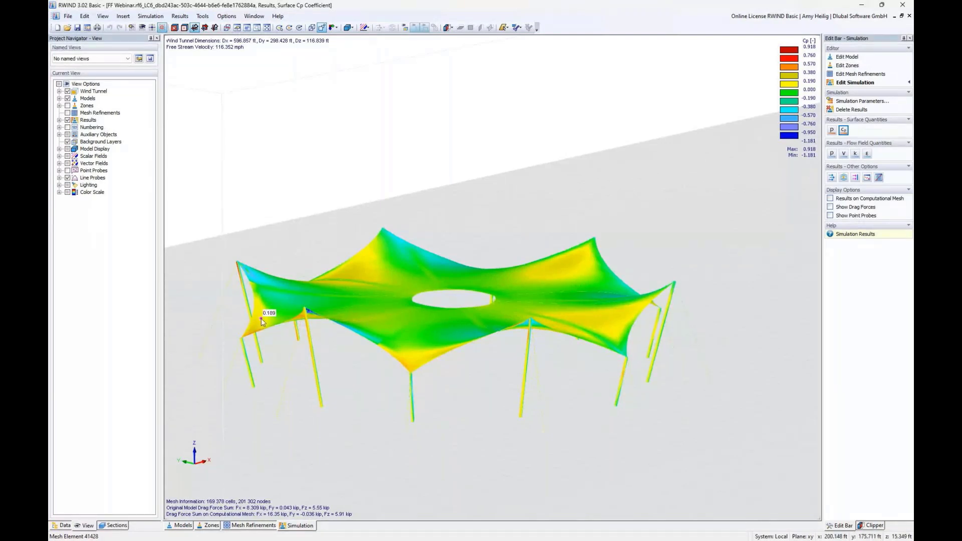
scroll(599, 230, "down", 2)
middle_click_drag(599, 230, 572, 245, "ctrl")
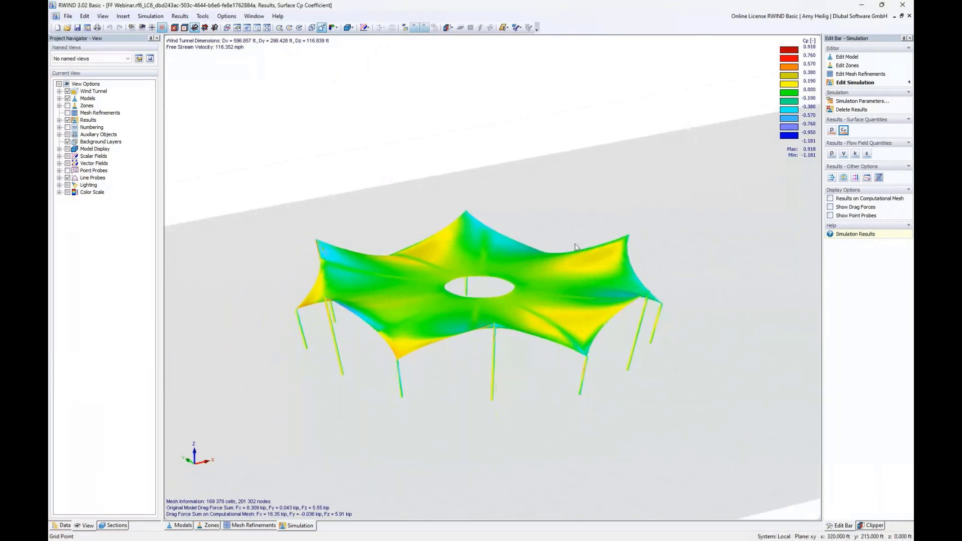
Display the pressure field around the structure and shift the slicer plane to a different section through the membrane
left_click(831, 154)
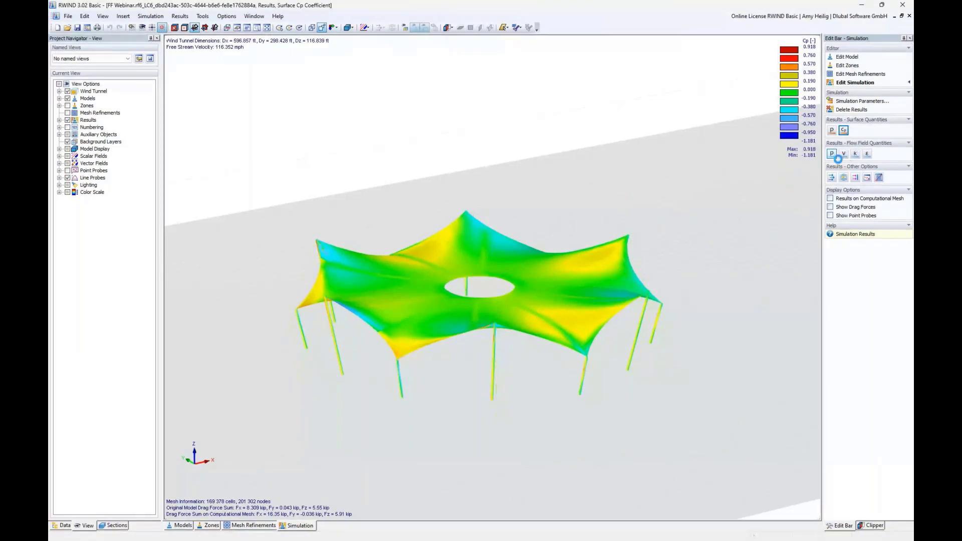
mouse_move(630, 218)
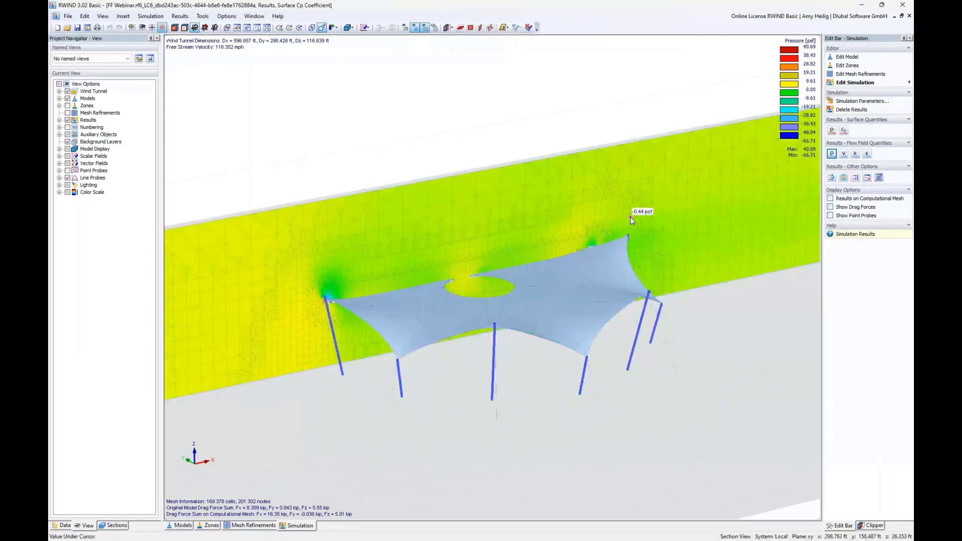
scroll(630, 218, "down", 3)
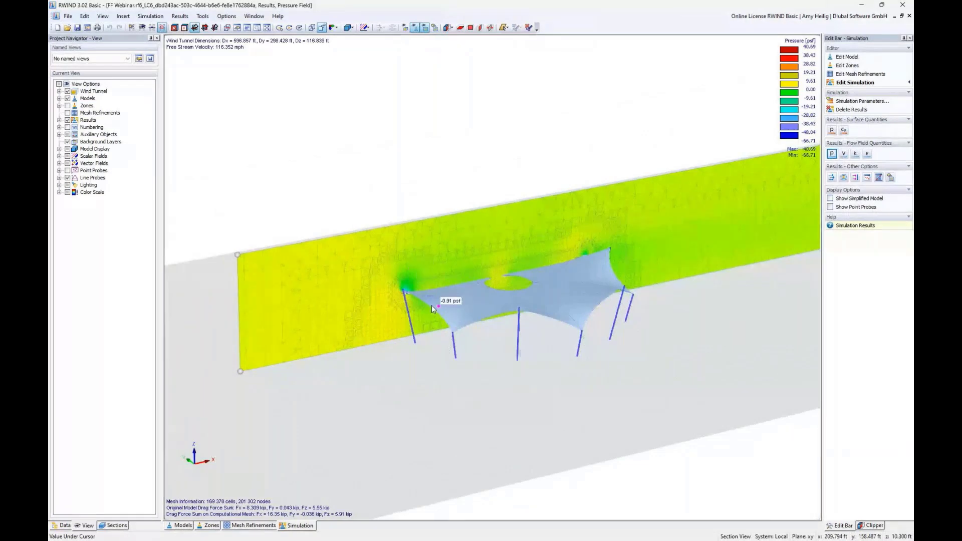
mouse_move(238, 255)
left_mouse_down()
mouse_move(279, 282)
mouse_move(245, 258)
mouse_move(255, 264)
left_mouse_up()
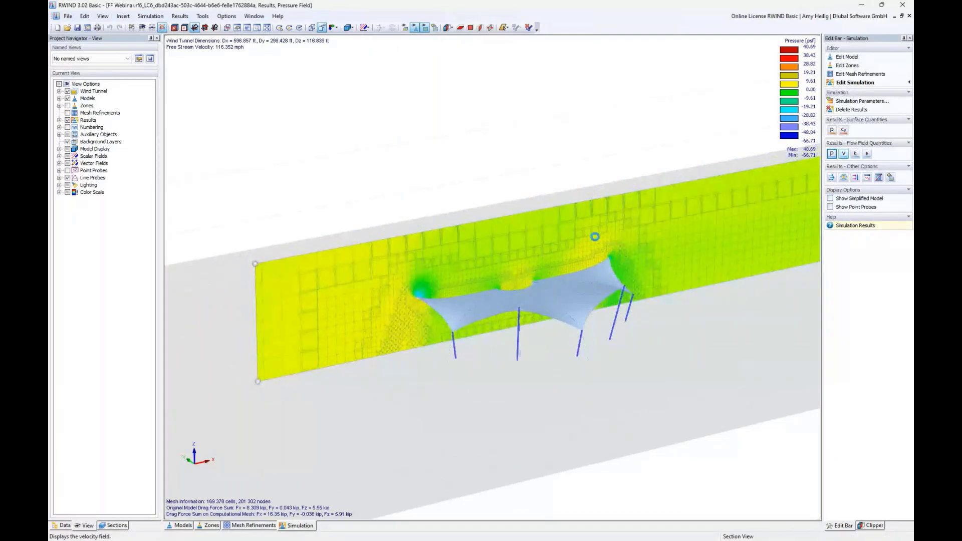
Examine the velocity field on the slicer plane above and below the membrane
middle_click_drag(595, 342, 466, 297)
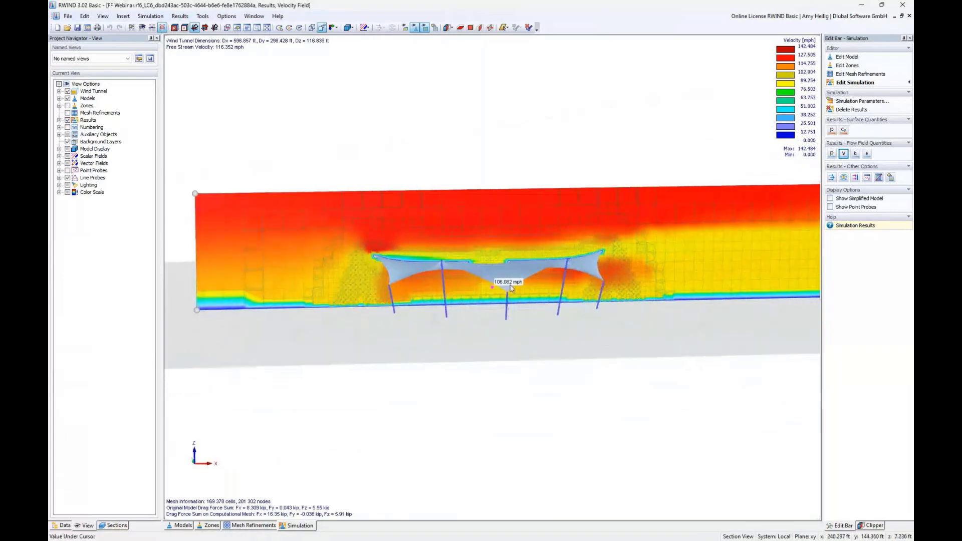
scroll(543, 268, "up", 3)
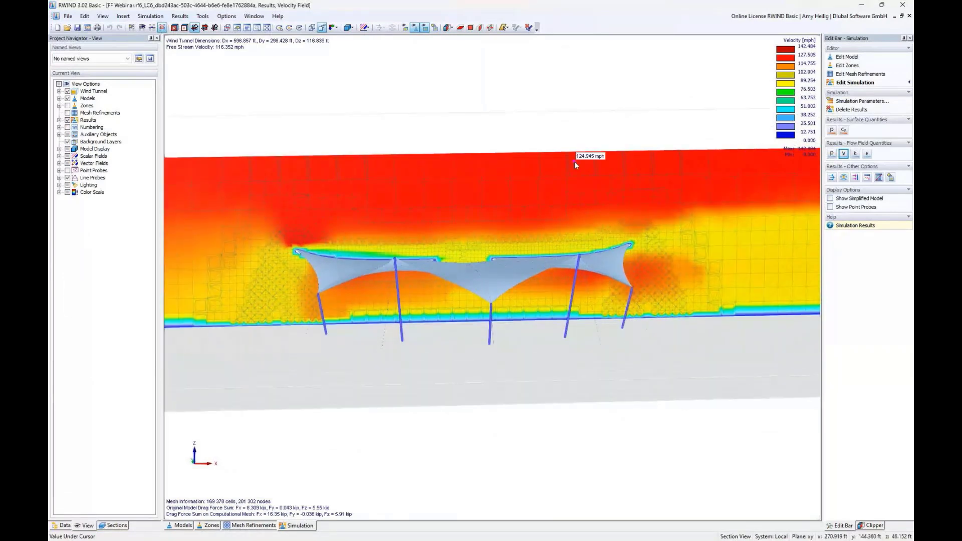
middle_click_drag(383, 231, 255, 239)
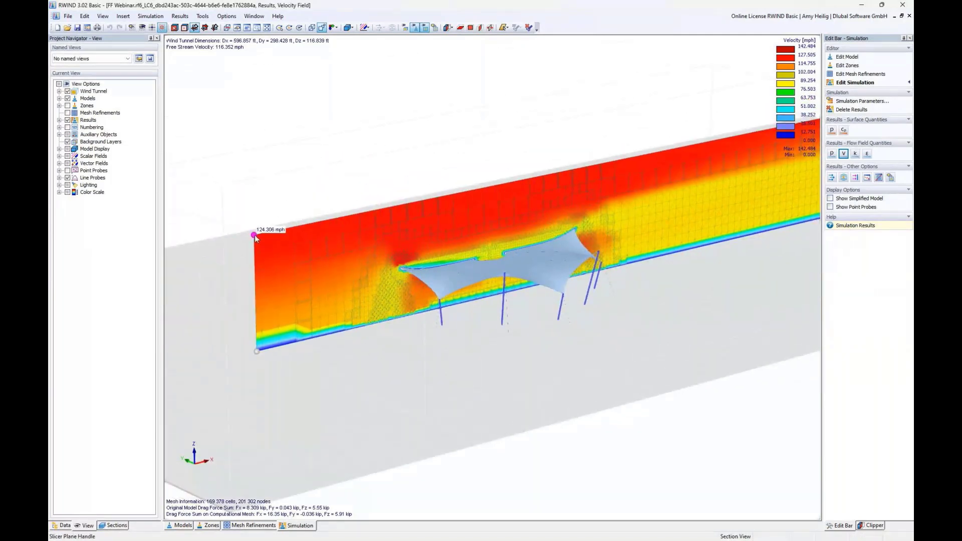
Shift the velocity field's slicer plane to another section and examine the velocity vectors around the membrane
mouse_move(255, 238)
left_mouse_down()
mouse_move(273, 247)
mouse_move(247, 233)
left_mouse_up()
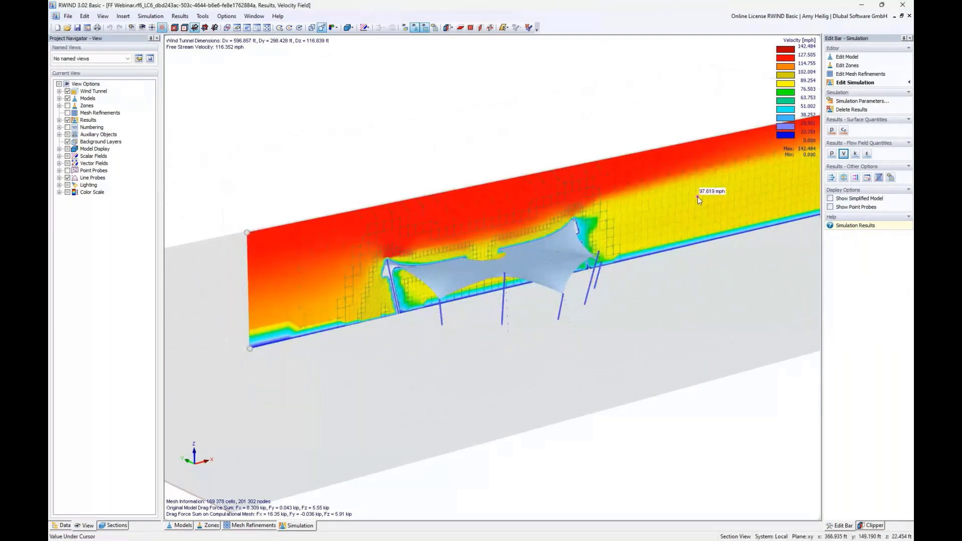
left_click(831, 177)
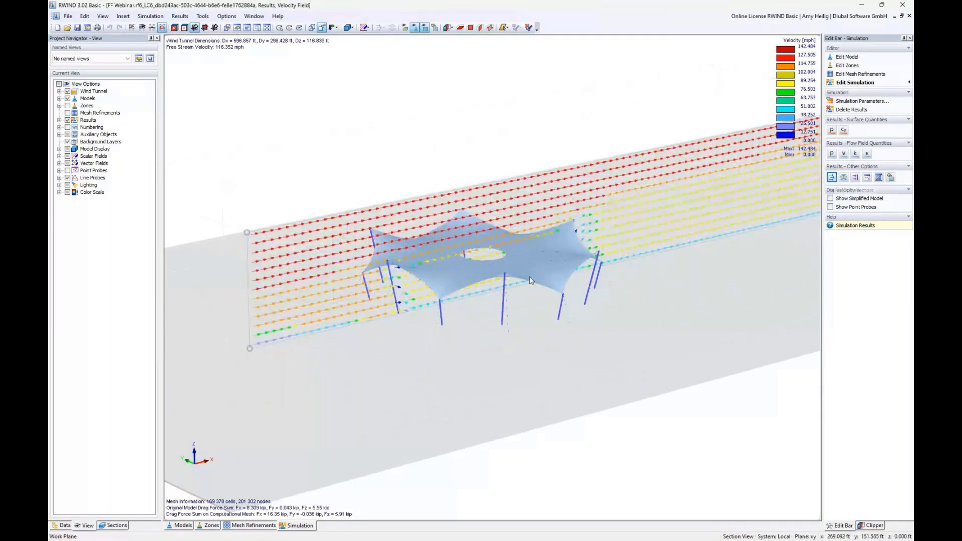
middle_click_drag(627, 311, 440, 275, "ctrl")
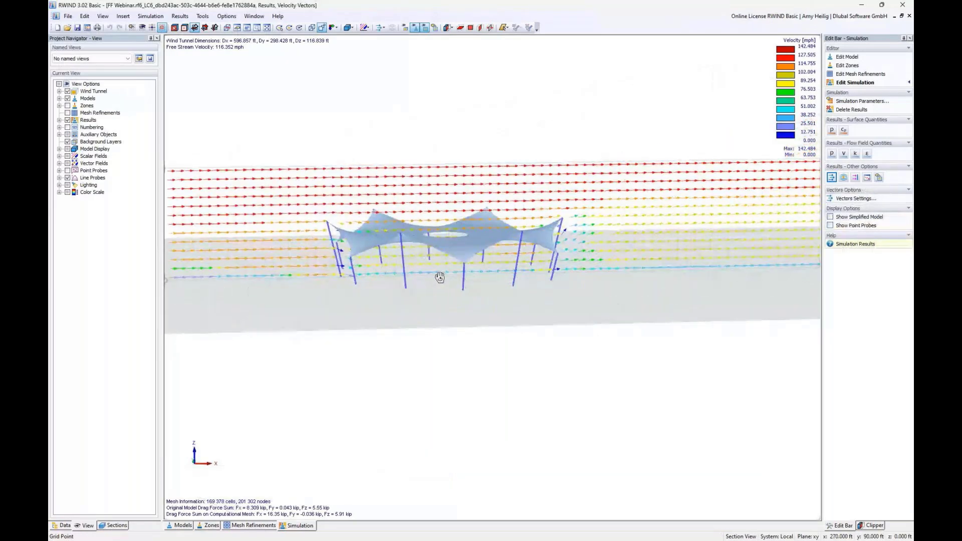
scroll(548, 240, "up", 5)
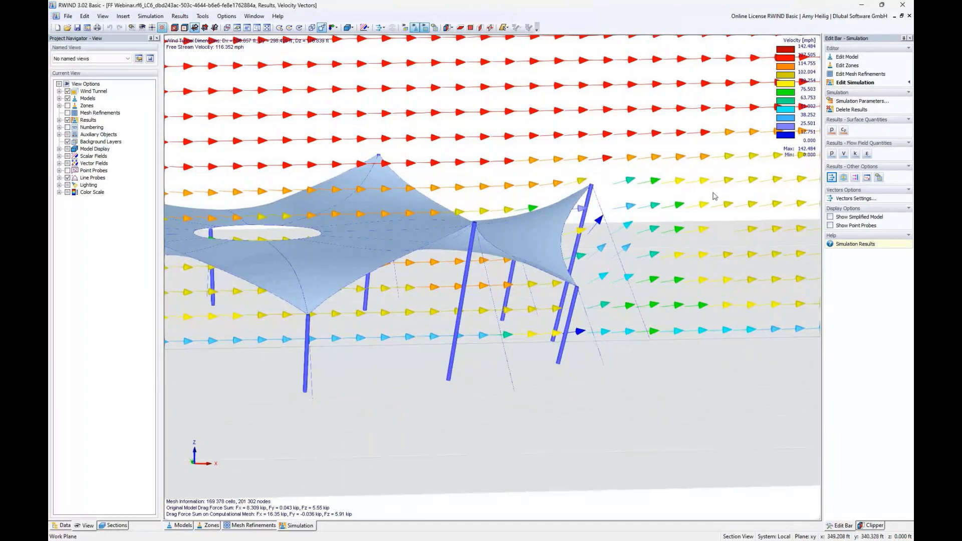
Display the streamlines and shrink their 3D Box source around the membrane, making it taller and reducing the control points to 10%
left_click(843, 178)
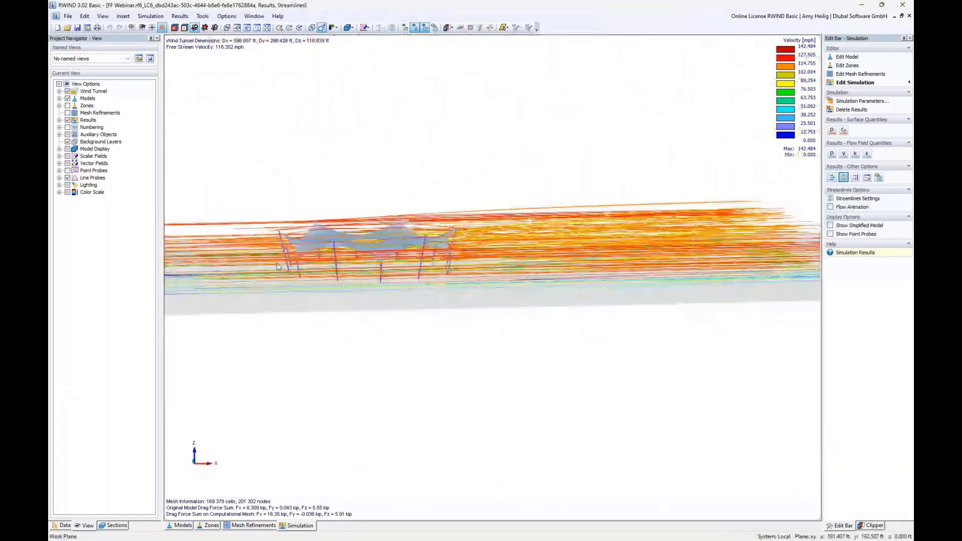
middle_click_drag(330, 271, 431, 306, "ctrl")
left_click(857, 198)
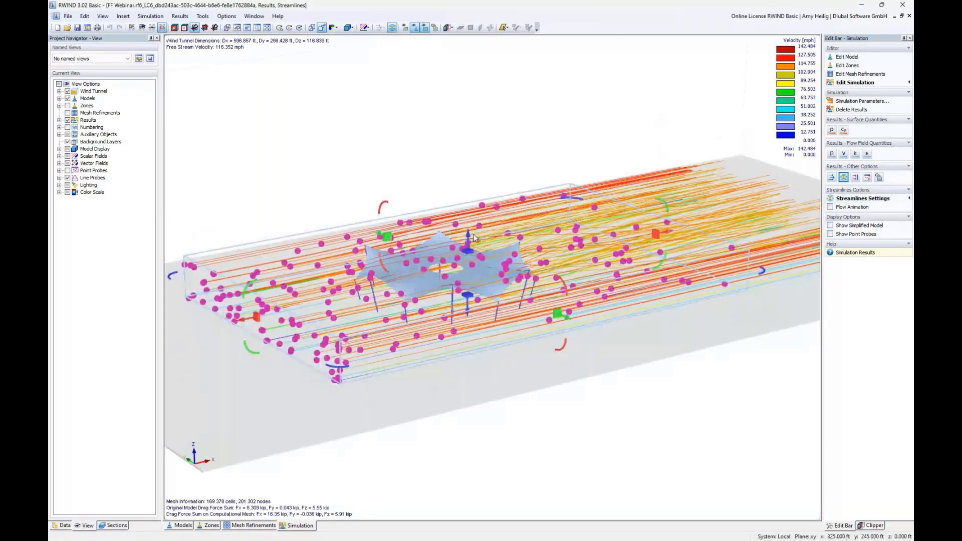
middle_click_drag(581, 225, 667, 235, "ctrl")
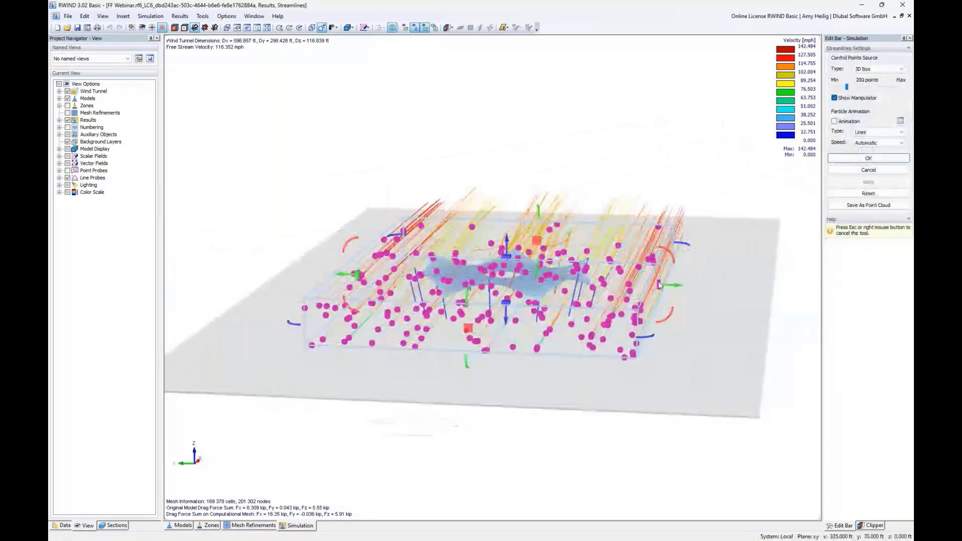
left_click_drag(659, 285, 453, 281)
left_click_drag(505, 256, 506, 234)
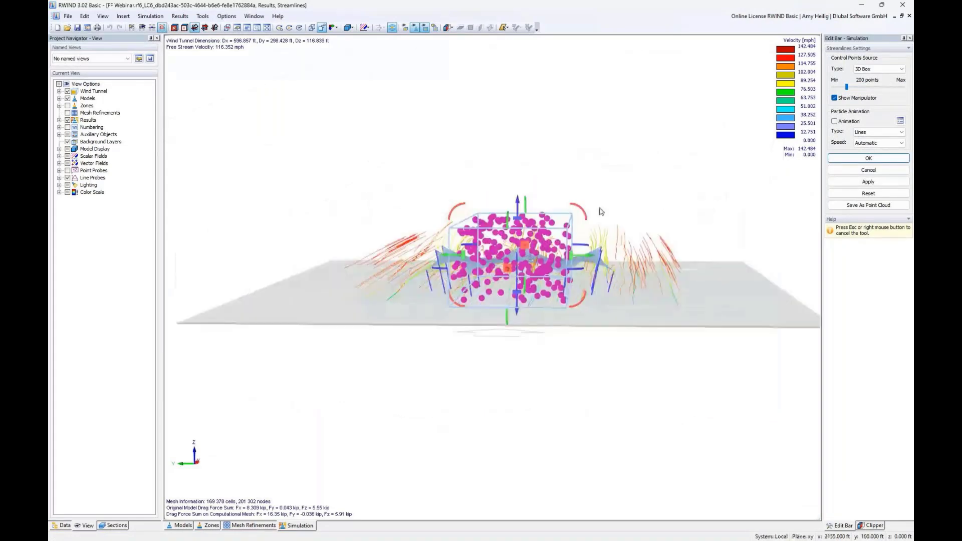
left_click_drag(848, 91, 839, 87)
left_click(852, 158)
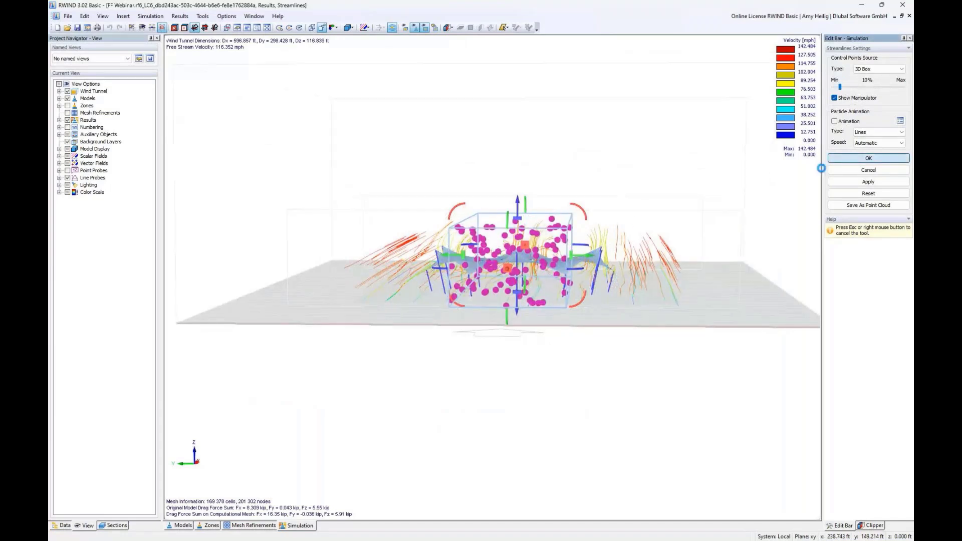
Turn on the streamlines' flow animation, examine the moving flow around the membrane from several sides, and locate the video creation command
middle_click_drag(638, 227, 454, 322)
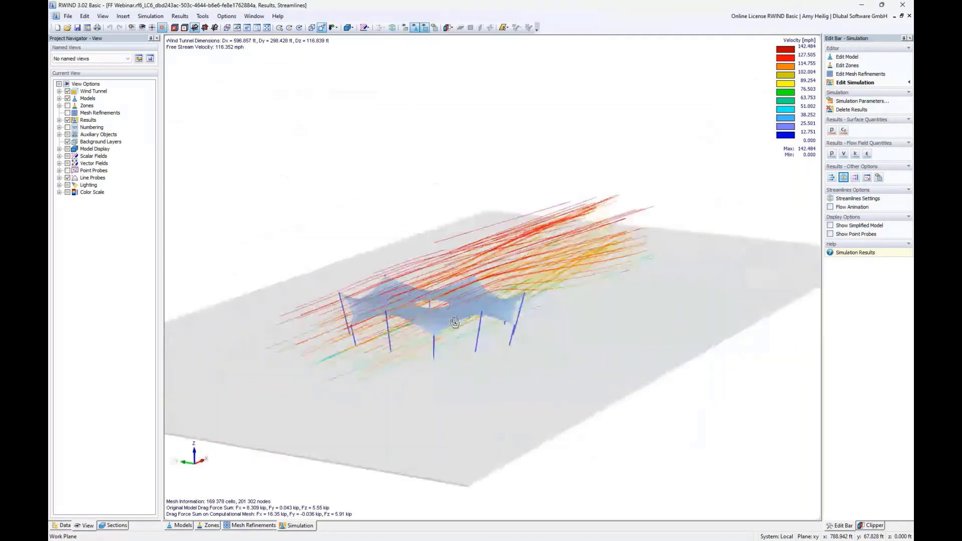
scroll(317, 352, "up", 3)
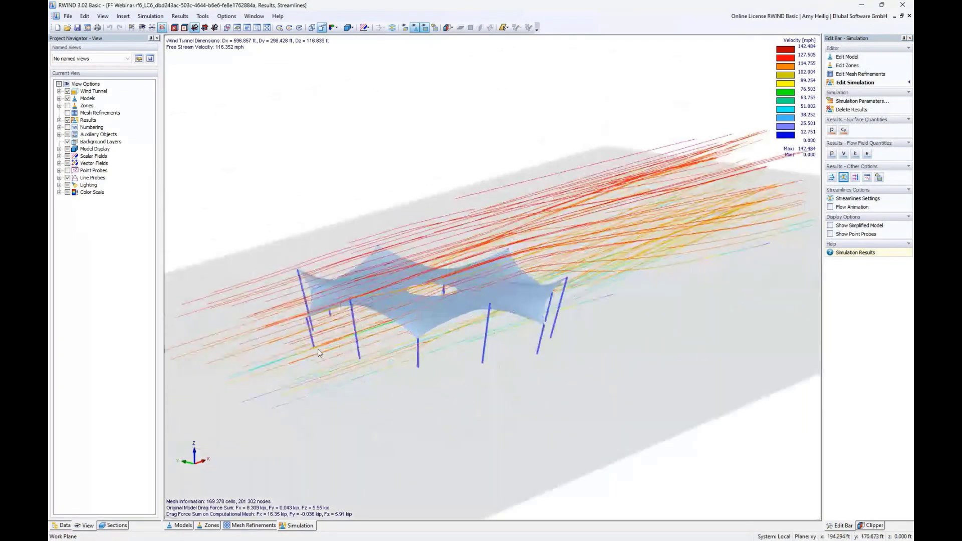
left_click(830, 207)
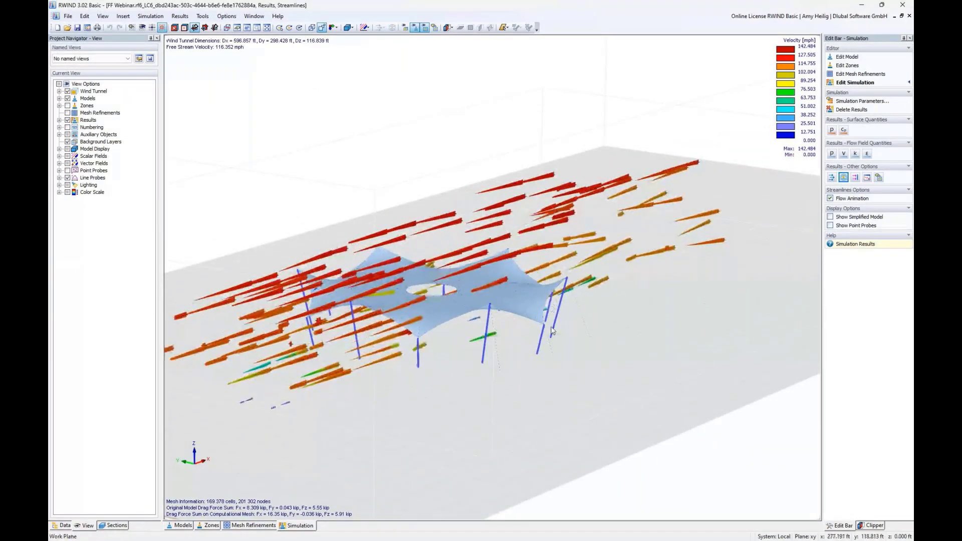
middle_click_drag(550, 329, 301, 316, "ctrl")
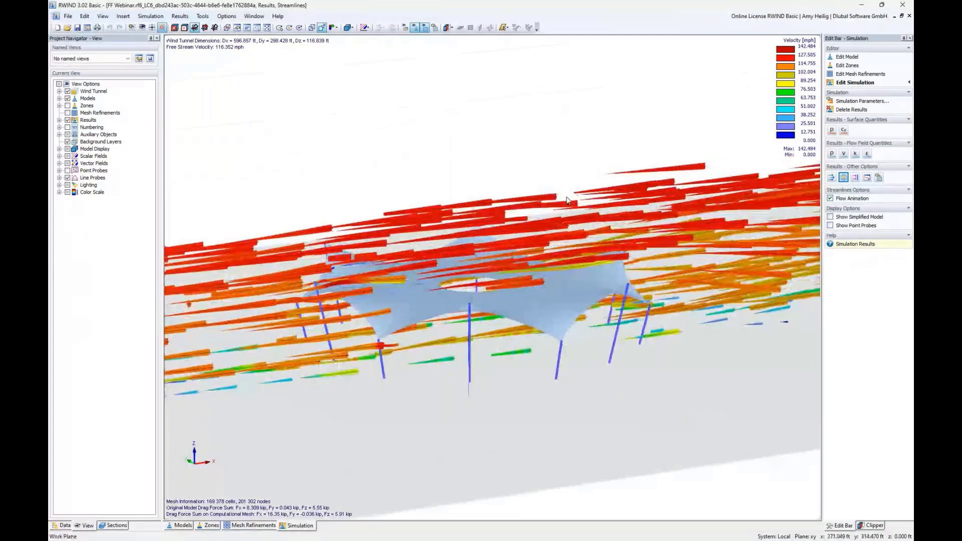
left_click(202, 16)
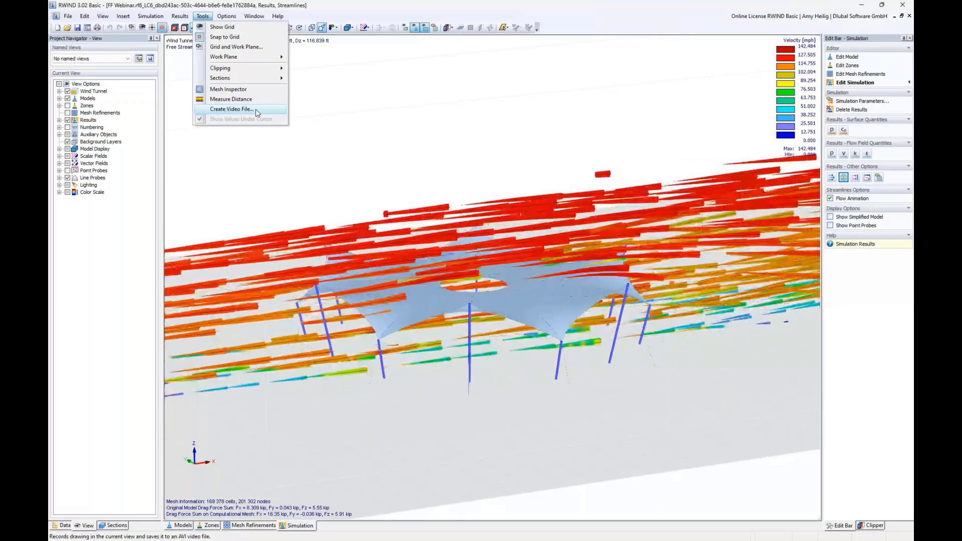
left_click(338, 95)
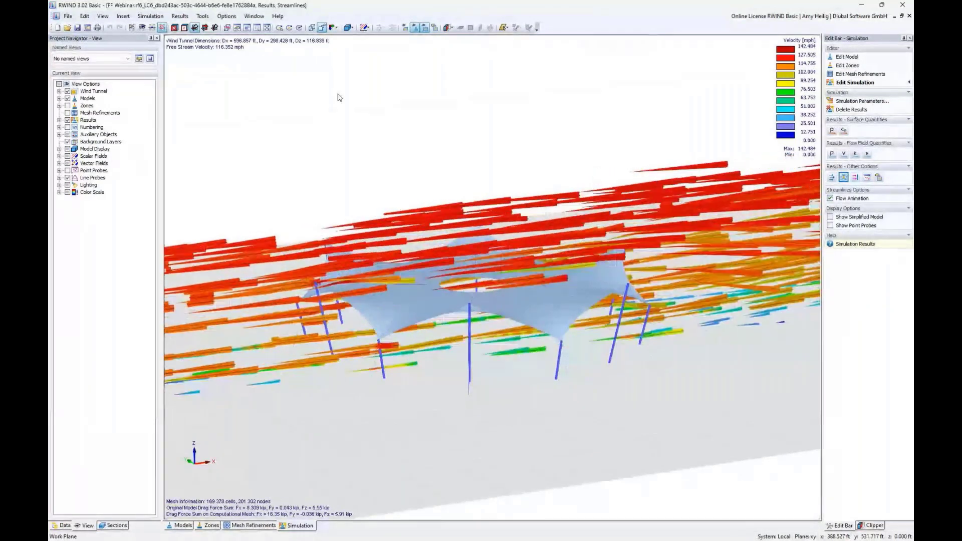
scroll(373, 221, "down", 3)
middle_click_drag(373, 220, 320, 229)
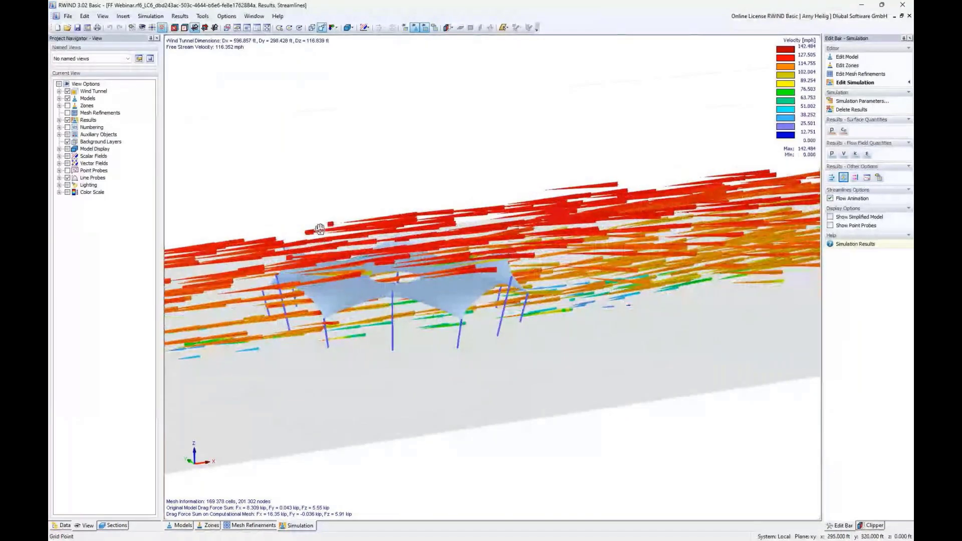
middle_click_drag(319, 229, 356, 228)
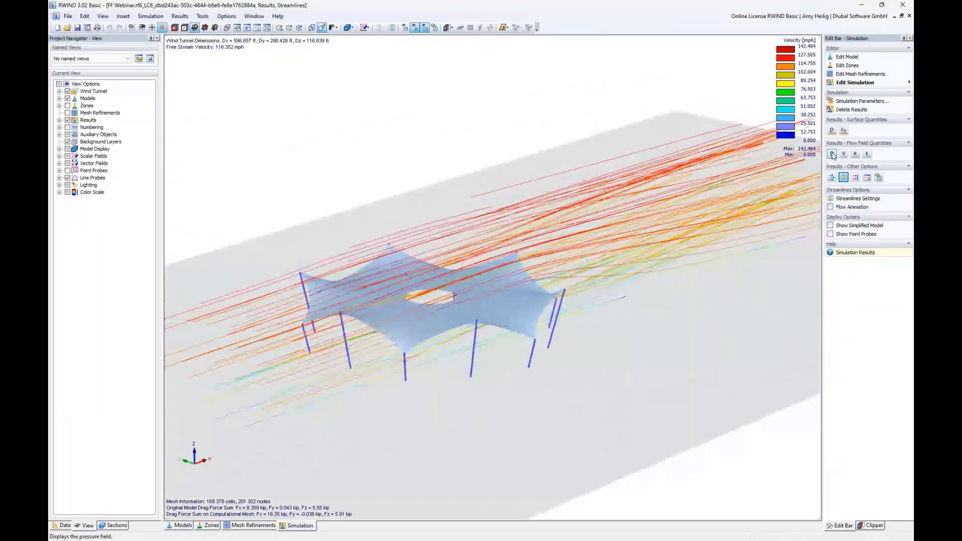
Return to the surface pressure results on the membrane, probe a value, and close RWIND to go back to RFEM
left_click(831, 155)
left_click(832, 131)
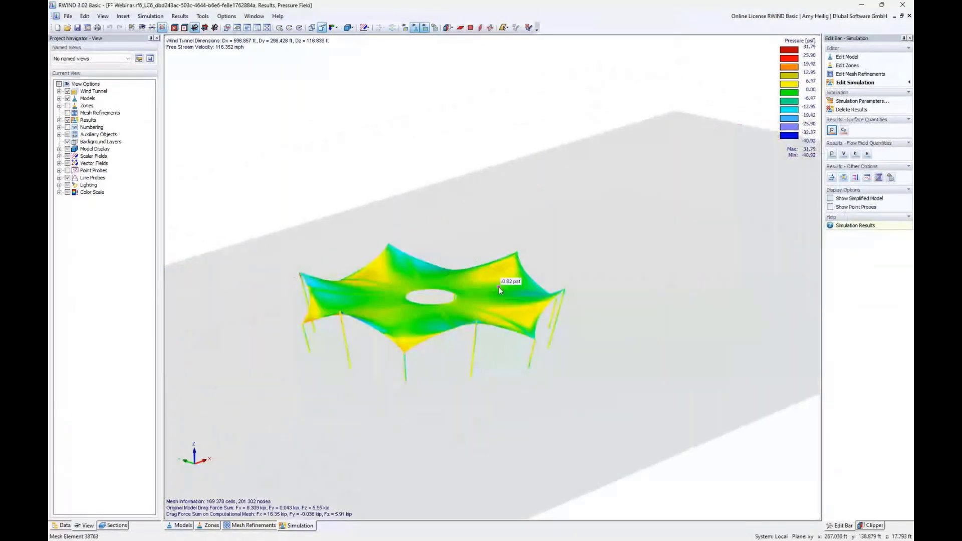
left_click(901, 6)
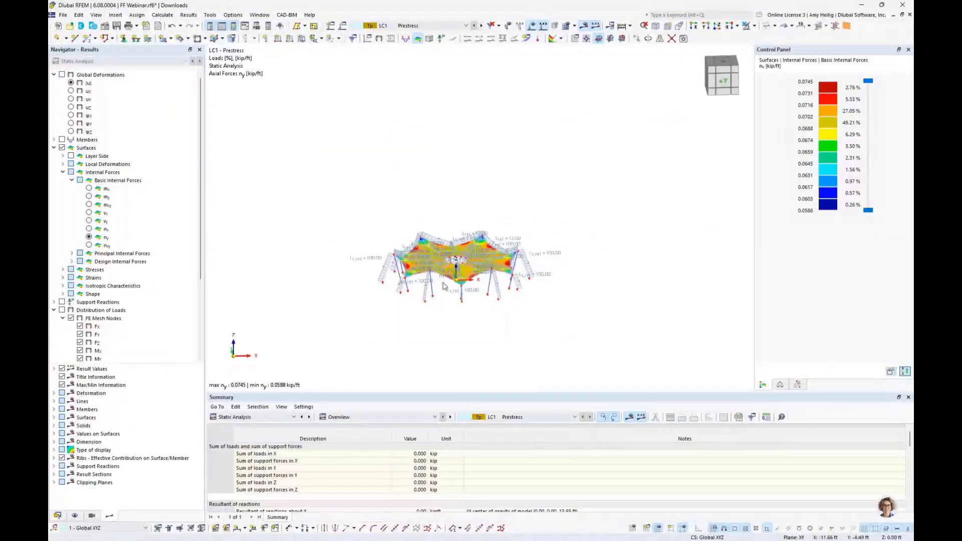
Switch to the FF Webinar - RWIND Results model and run Calculate All
scroll(442, 286, "up", 5)
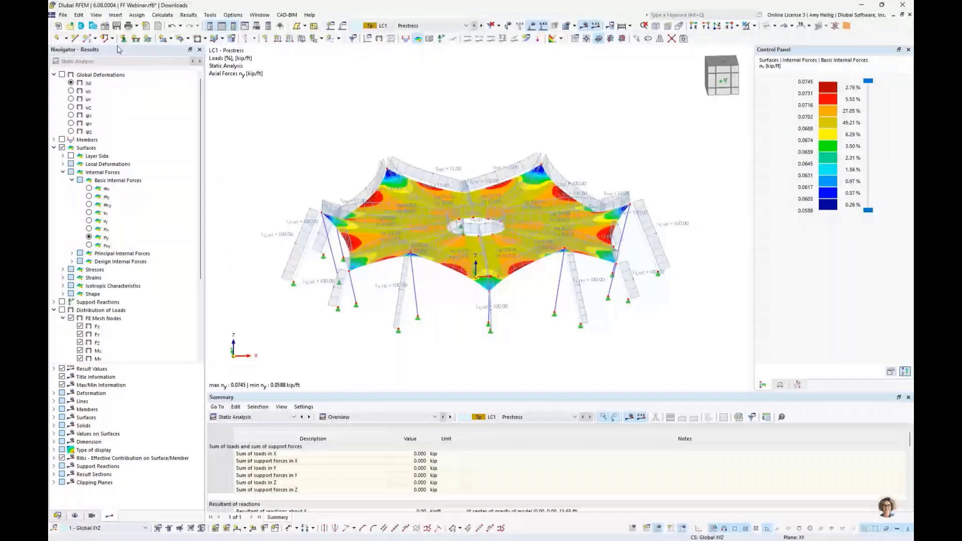
left_click(260, 14)
left_click(299, 117)
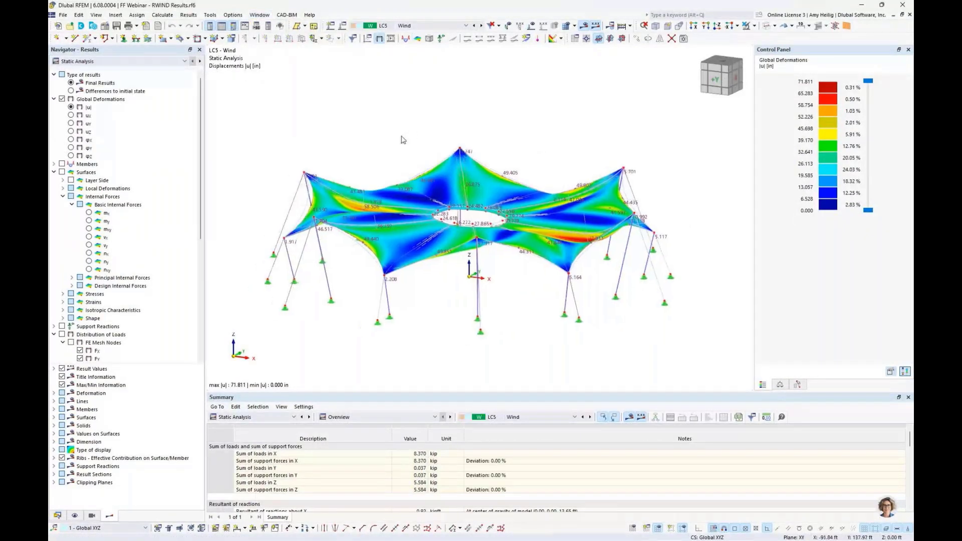
left_click(164, 15)
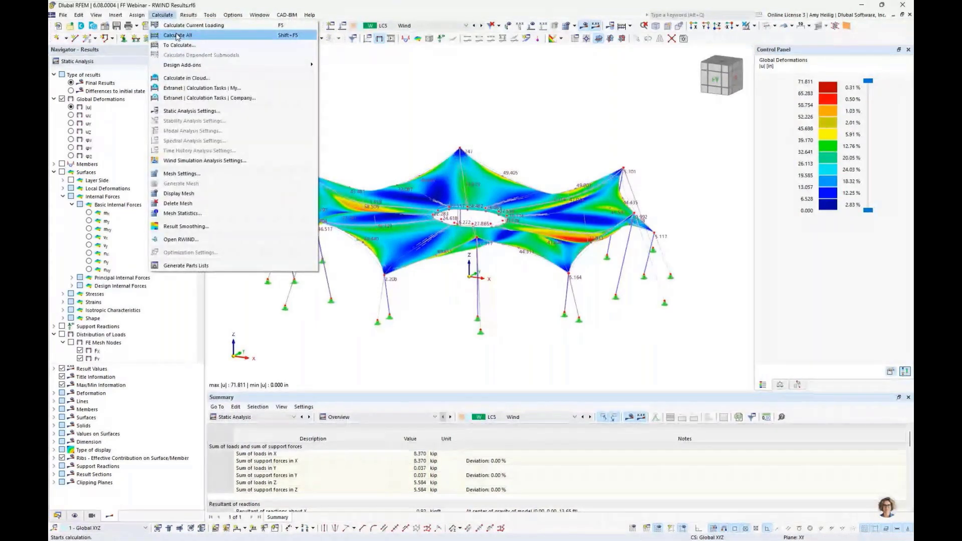
left_click(177, 36)
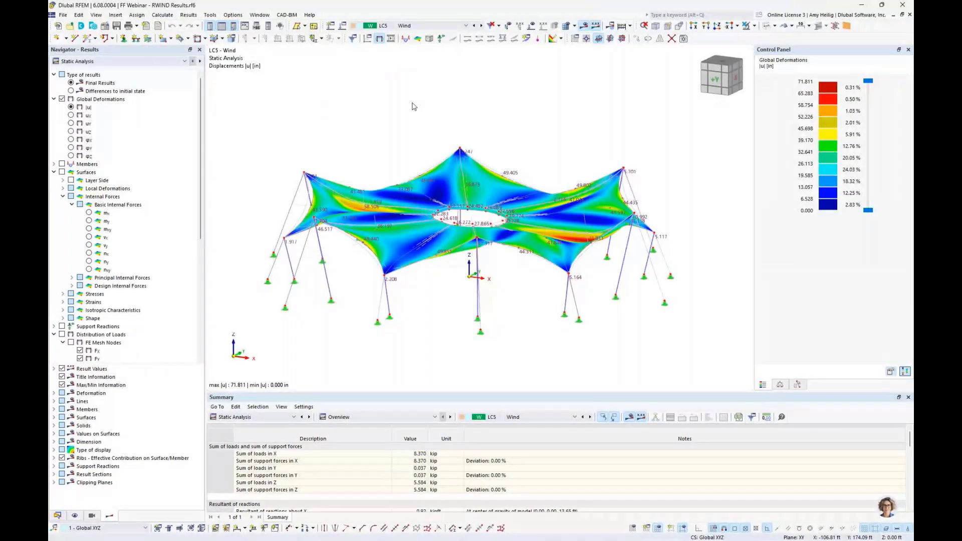
Show the global deformations for load combination CO3, 1.20D + 1.60L + 0.50R, and collapse the other result groups
left_click(450, 26)
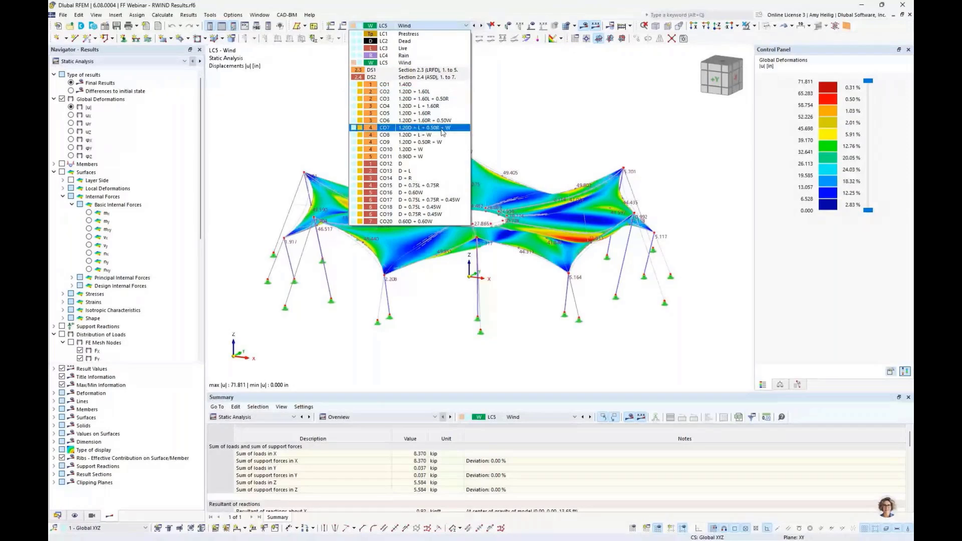
left_click(443, 100)
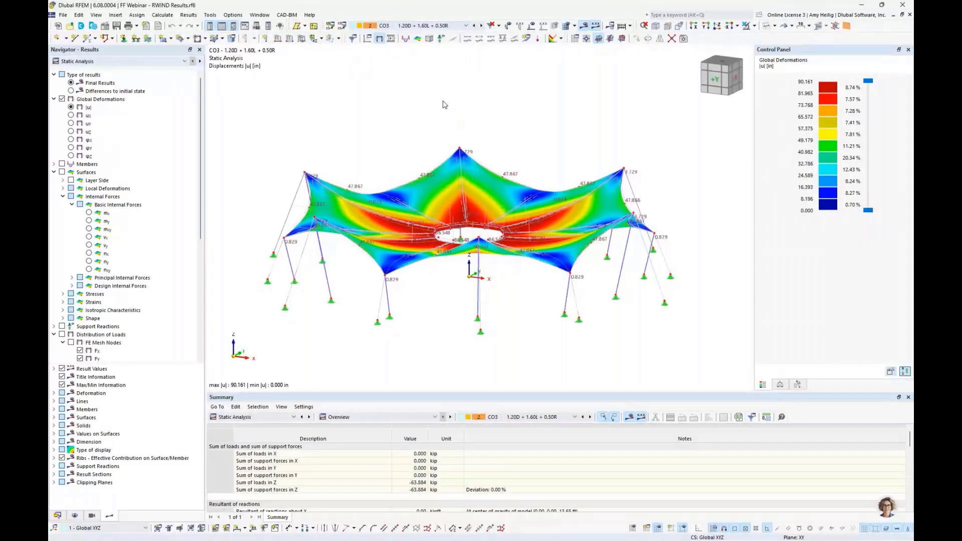
left_click(54, 99)
left_click(53, 116)
left_click(54, 132)
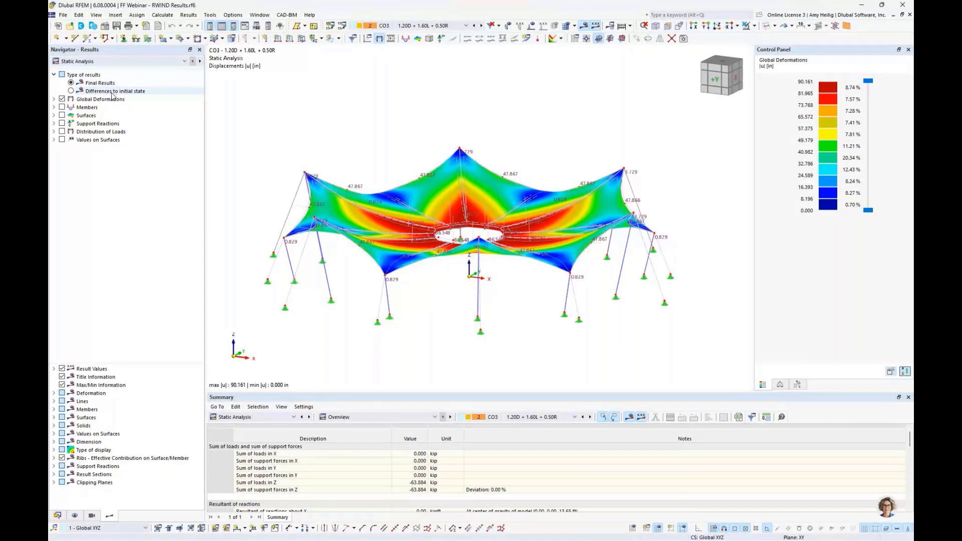
left_click(55, 99)
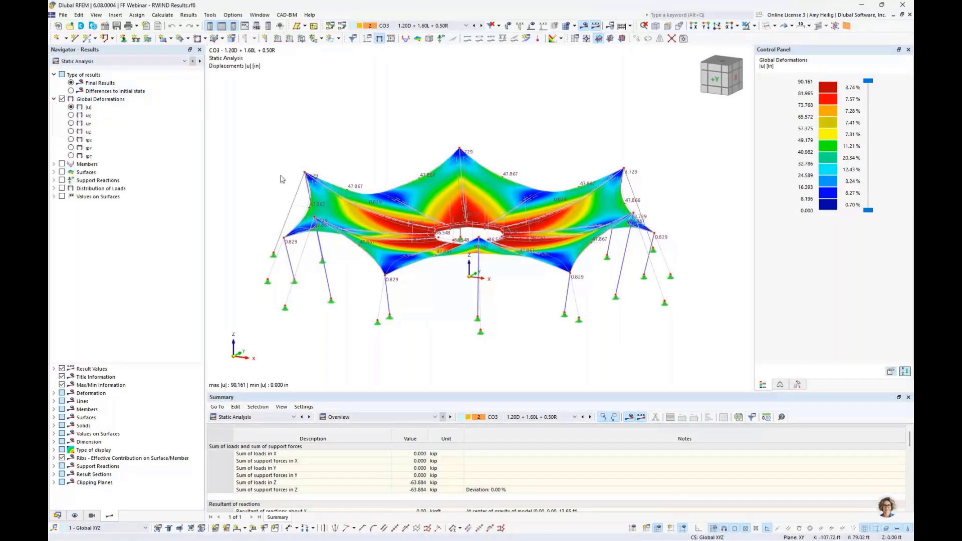
Display the members' axial force N in place of the deformations and examine the masts and cables closely
left_click(54, 164)
left_click(62, 163)
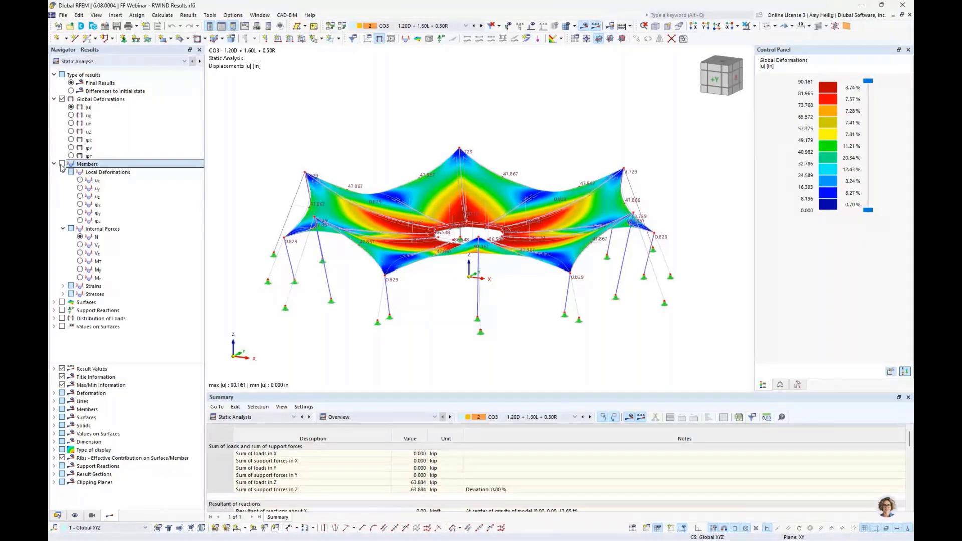
middle_click_drag(346, 320, 380, 329)
scroll(343, 337, "up", 5)
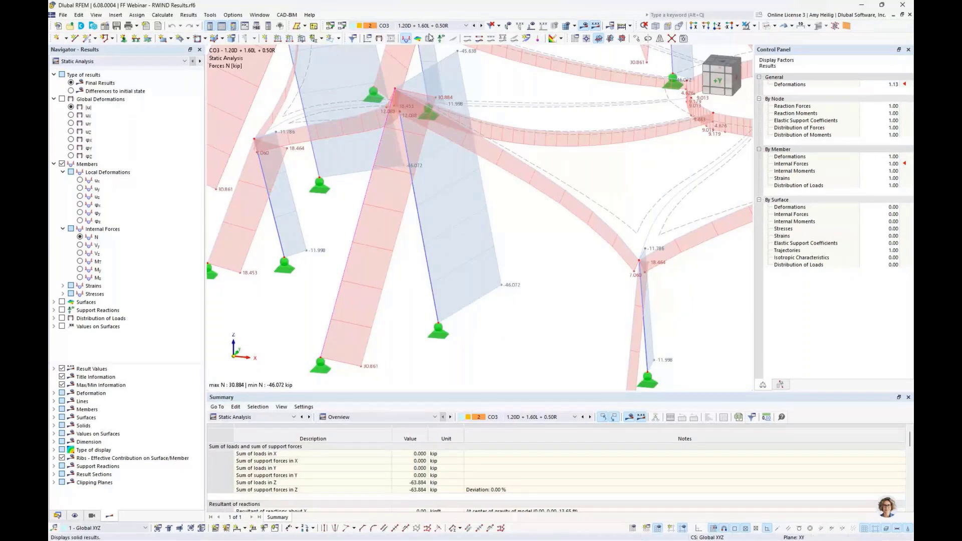
Compare the axial forces as differences to the initial state with the final results, and display the members' My moments
left_click(71, 91)
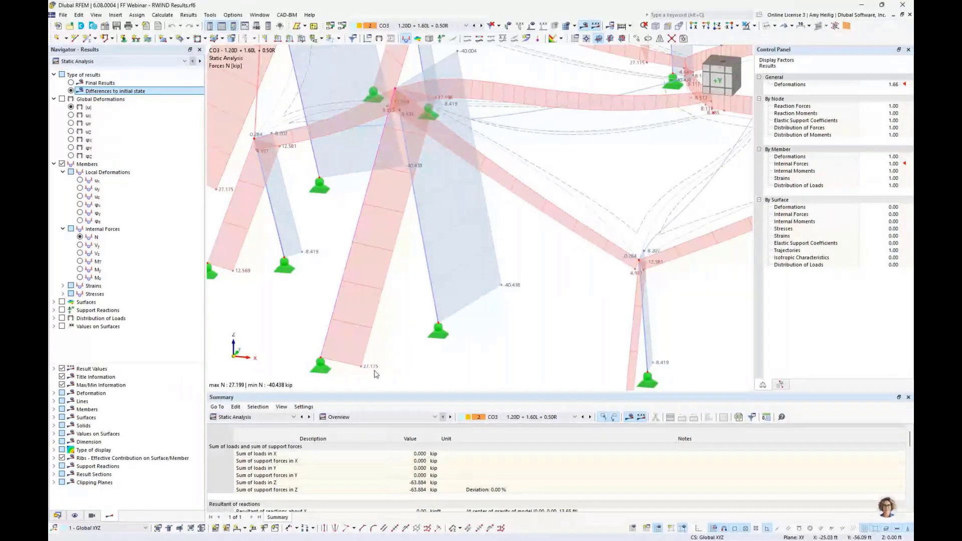
left_click(81, 83)
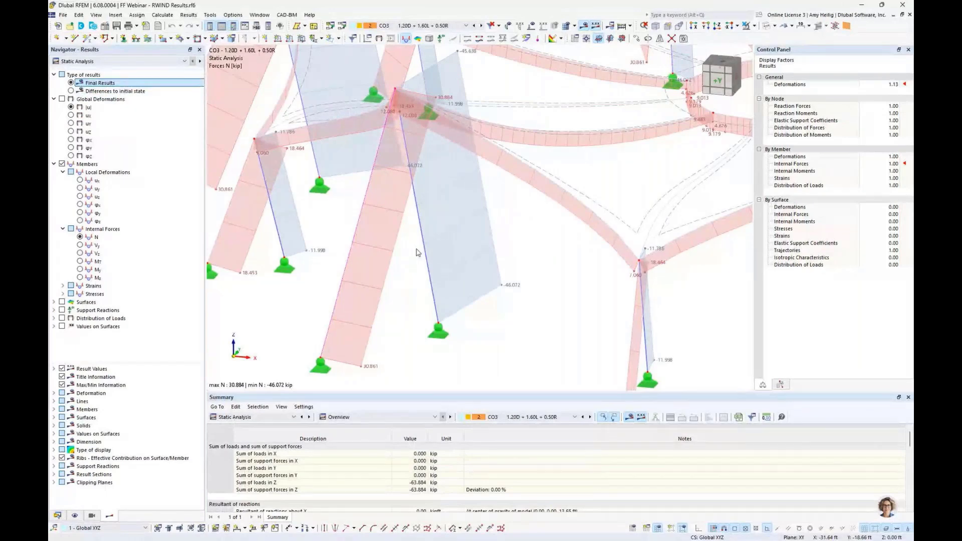
scroll(417, 252, "down", 6)
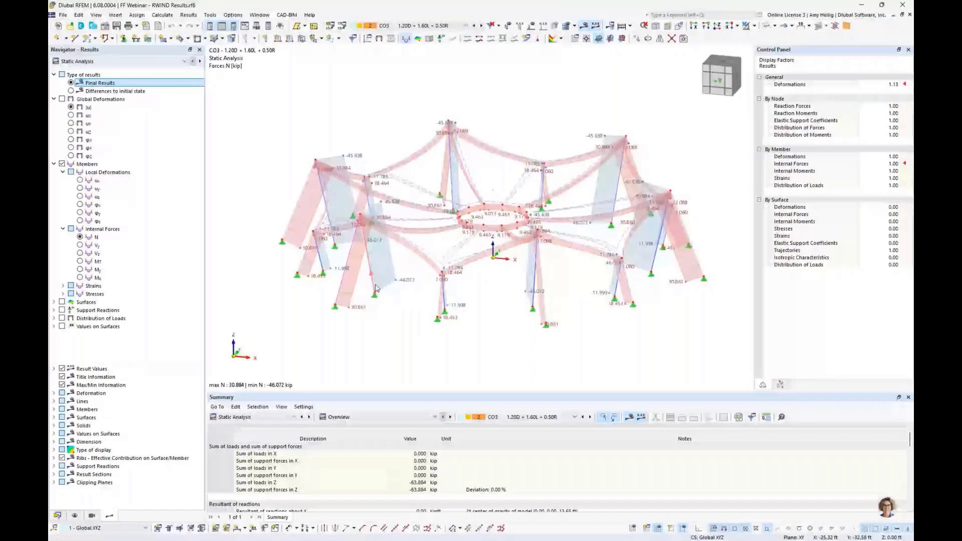
left_click(80, 269)
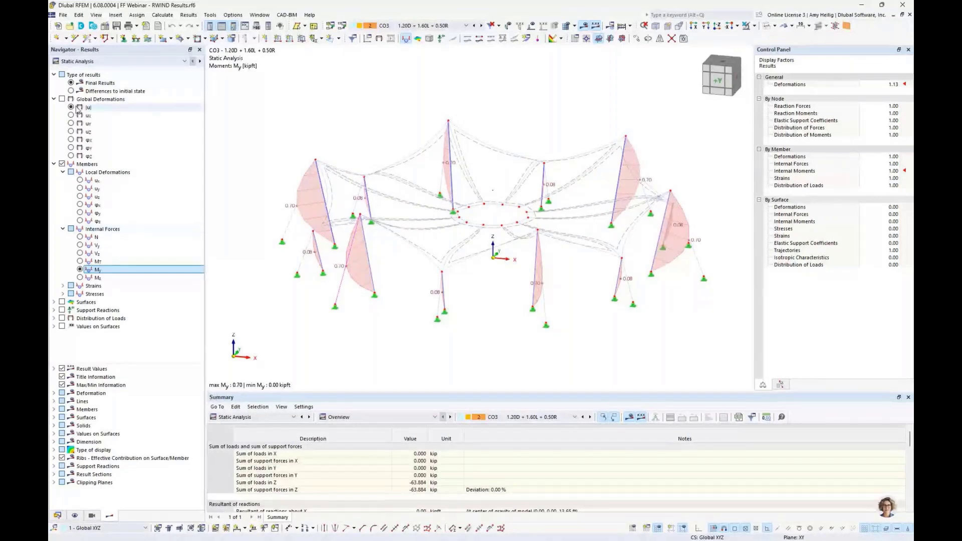
Hide the member results and select the basic internal force nx for the membrane surfaces
left_click(53, 164)
left_click(62, 164)
left_click(54, 171)
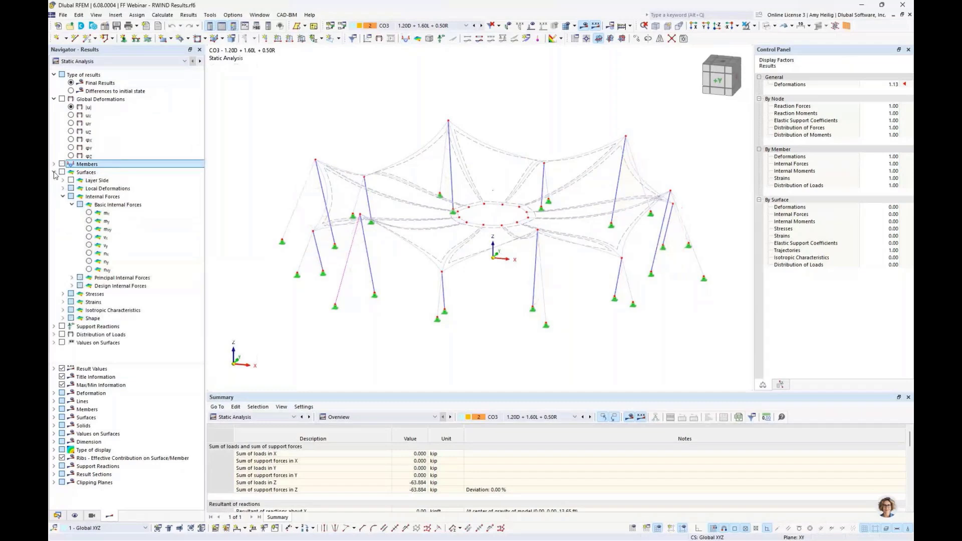
left_click(89, 254)
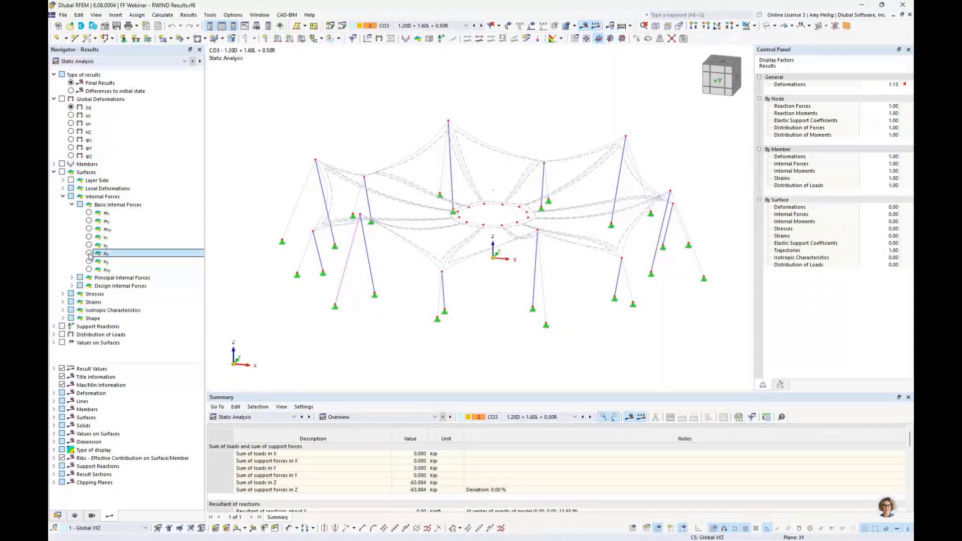
Display the membrane surfaces' nx axial forces, view them in plan, and compare them with the ny forces
left_click(89, 253)
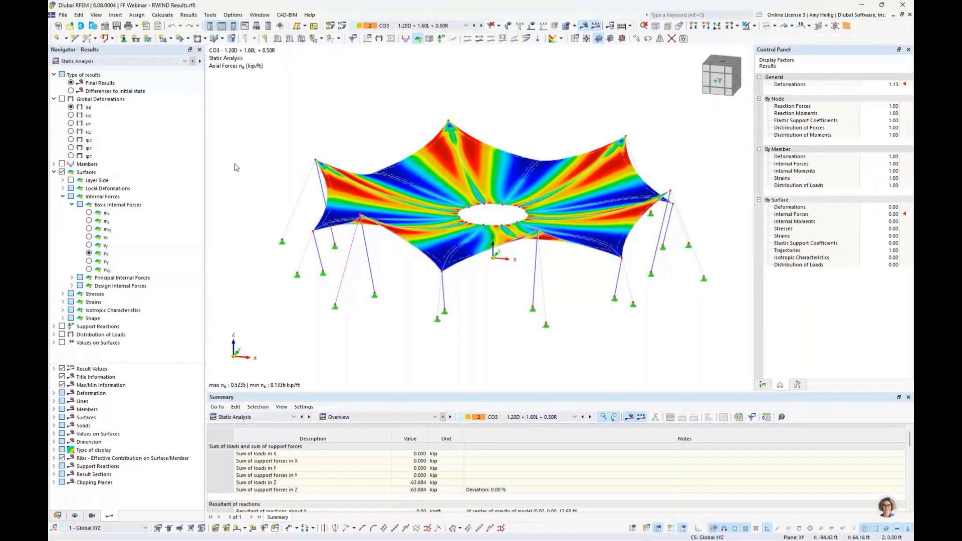
left_click(716, 27)
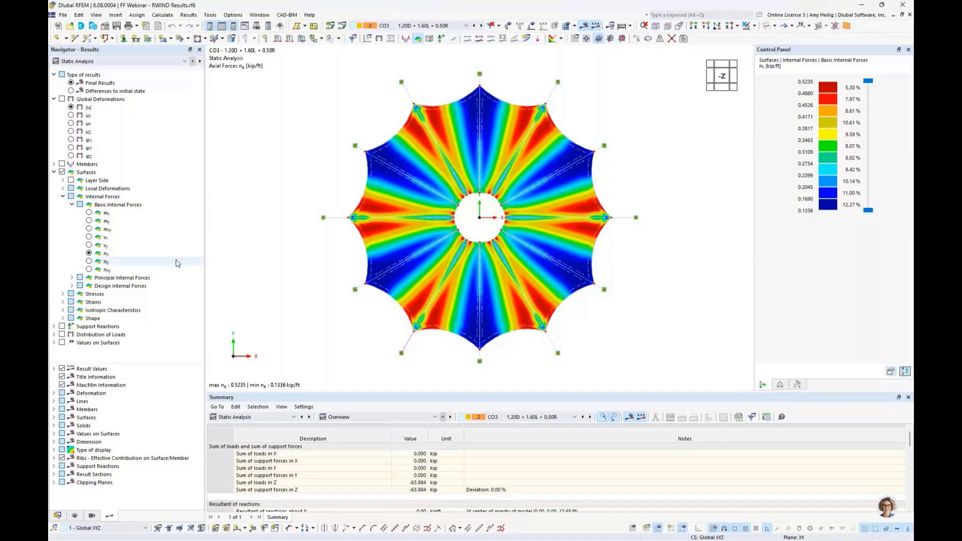
left_click(89, 261)
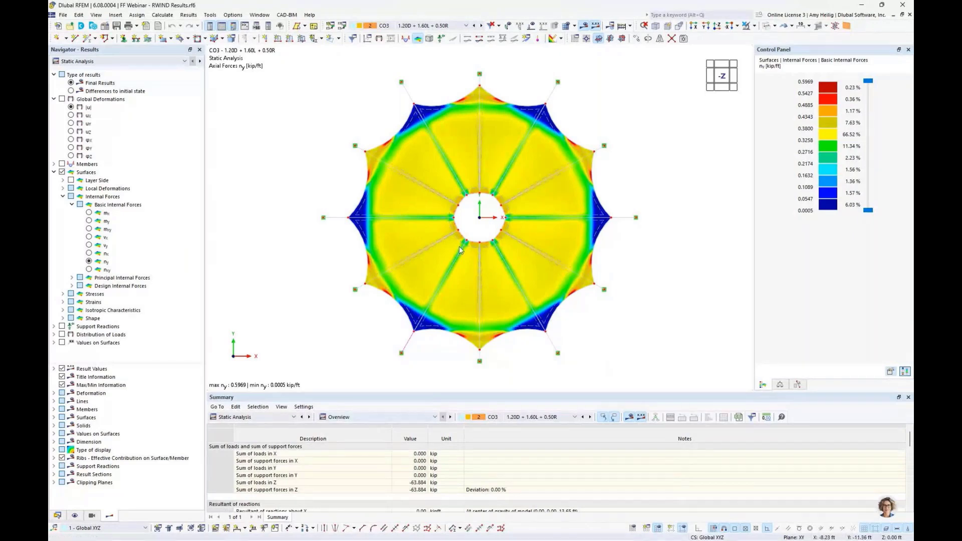
left_click(392, 417)
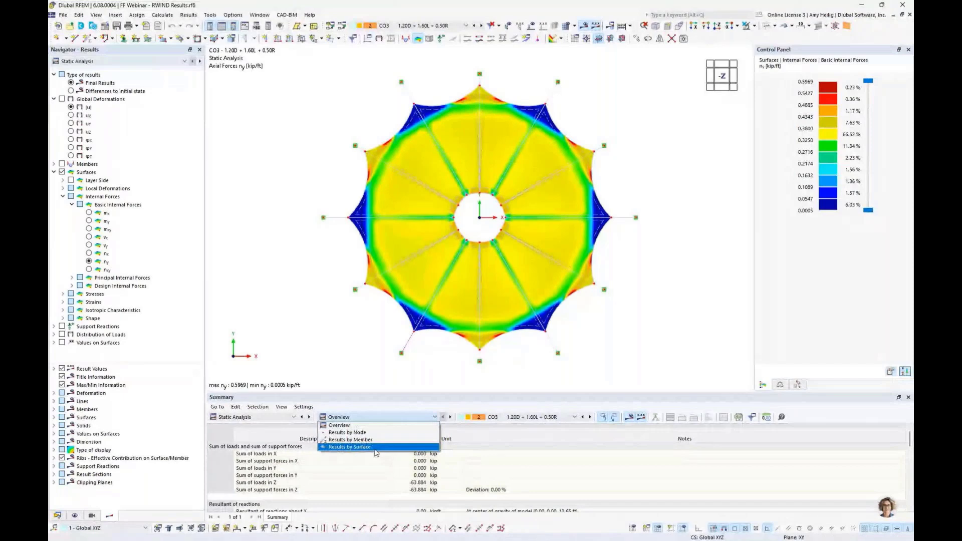
left_click(373, 379)
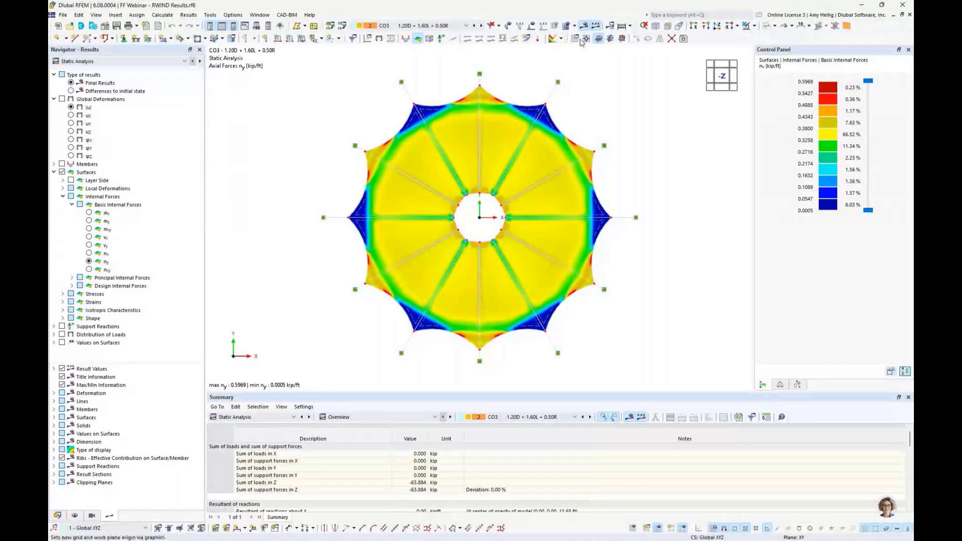
Display the water depth from the surface shape results and examine the ponding areas around the central ring closely
left_click(655, 26)
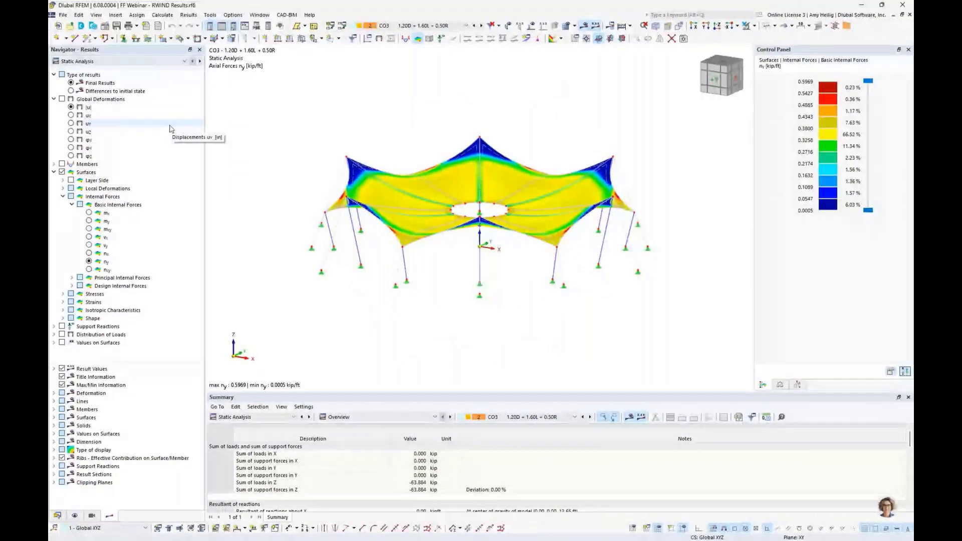
left_click(63, 197)
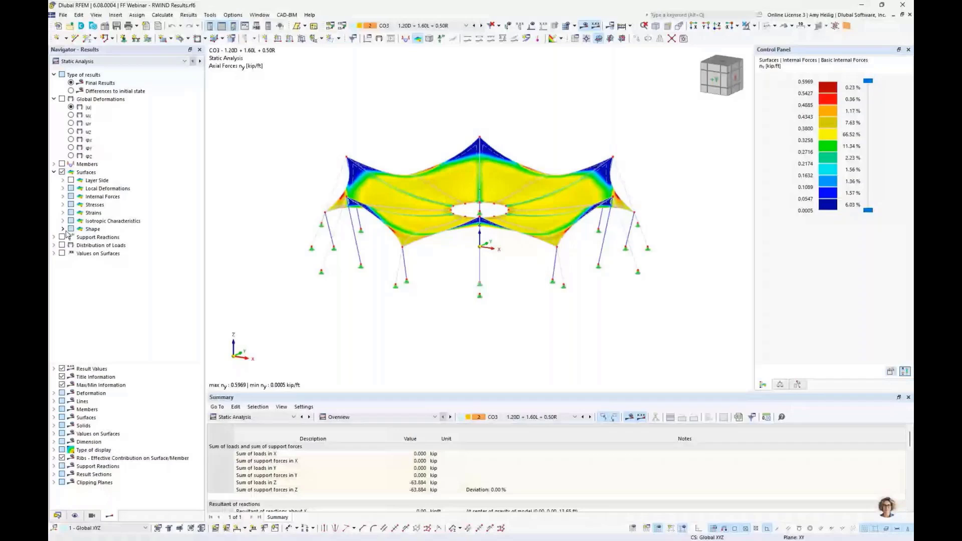
left_click(63, 229)
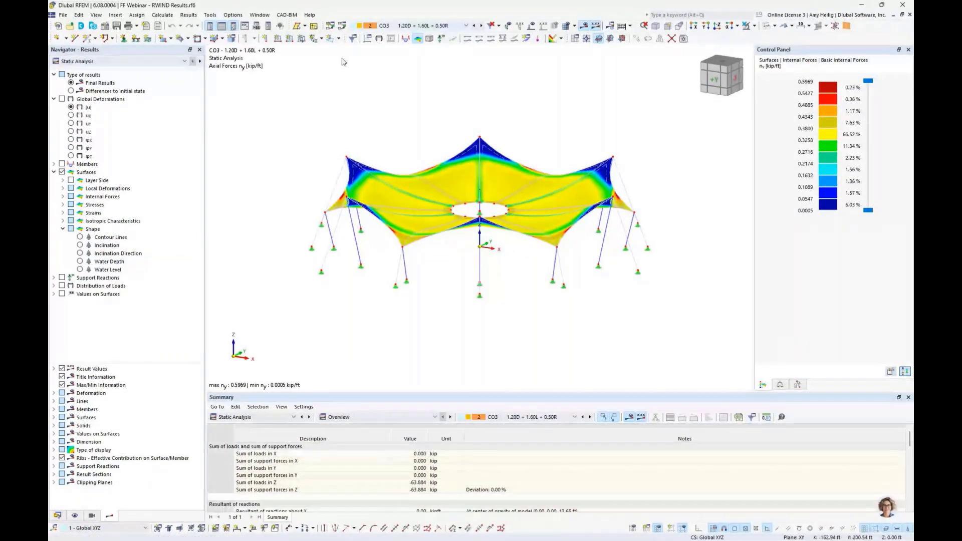
left_click(80, 262)
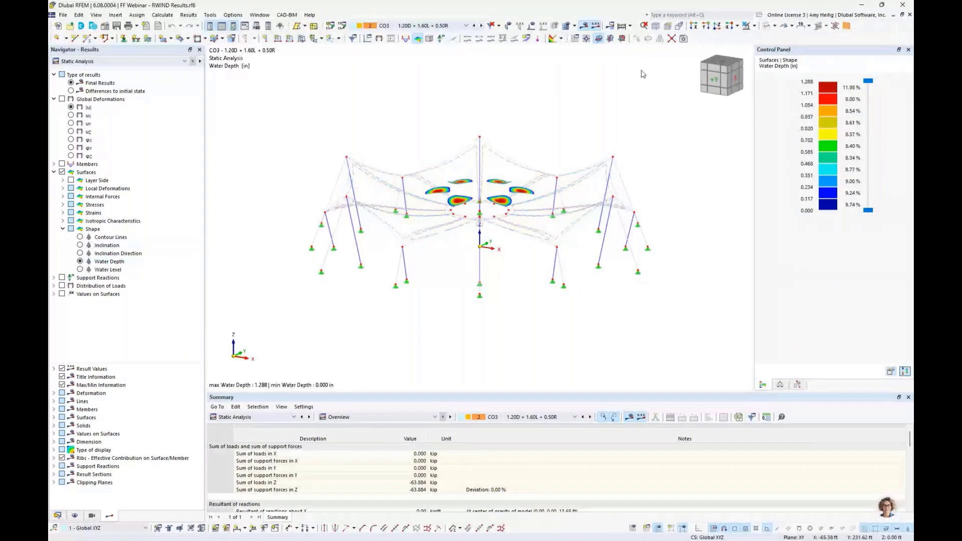
left_click(792, 25)
left_click(797, 47)
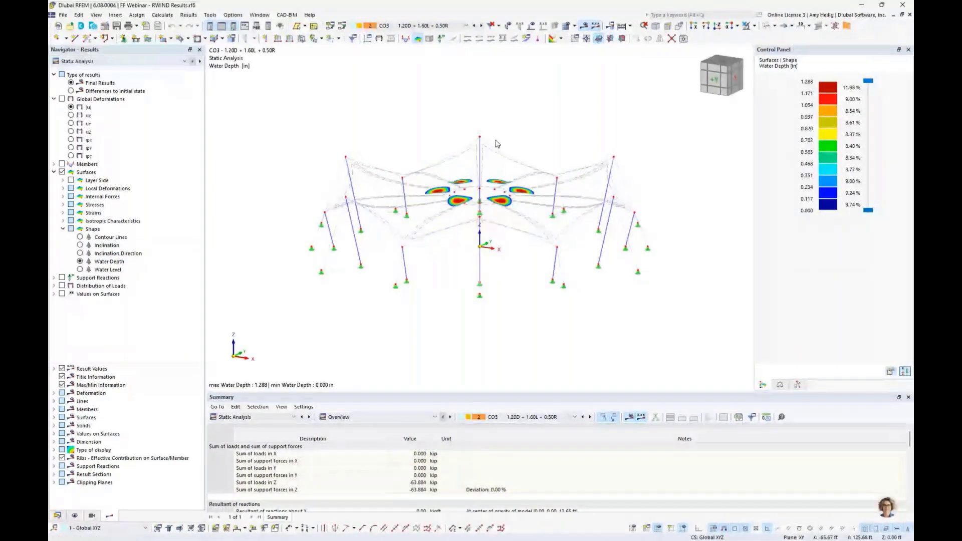
middle_click_drag(496, 144, 533, 236)
scroll(501, 145, "up", 4)
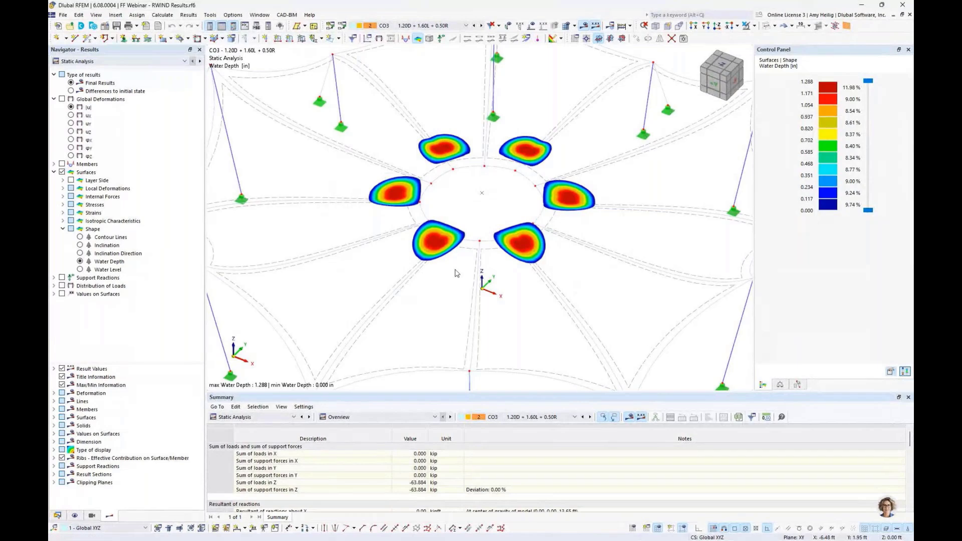
Compare the water level with the water depth and collapse the surface shape results
left_click(80, 270)
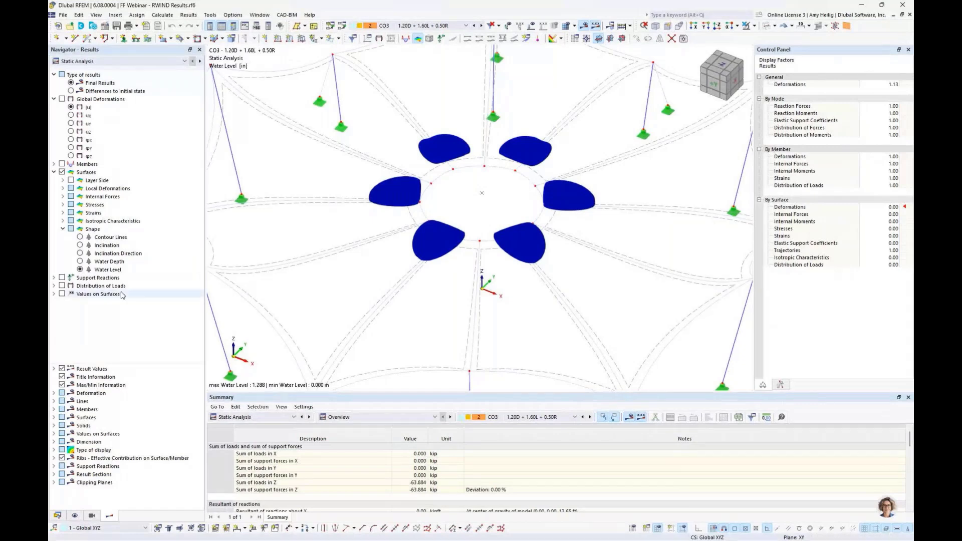
left_click(80, 261)
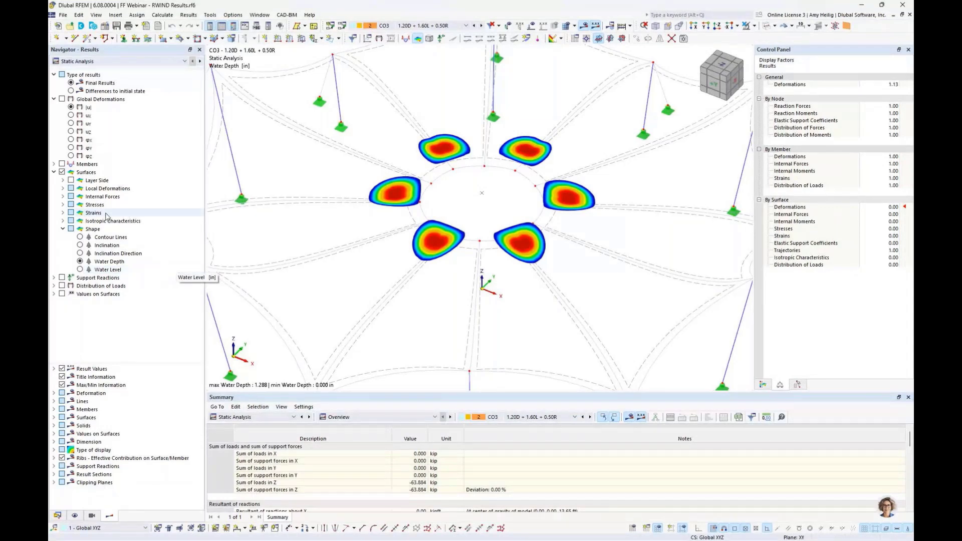
left_click(63, 229)
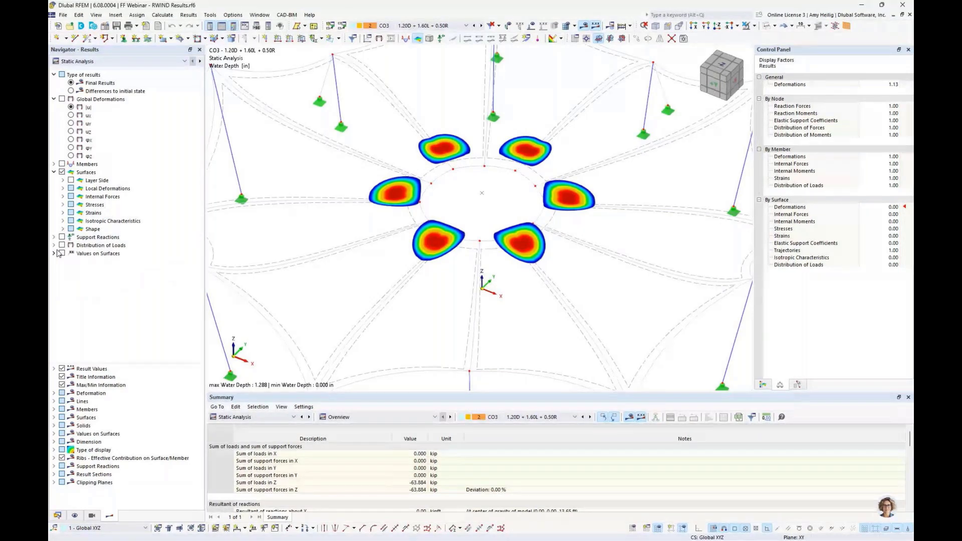
Show the global pZ load from RWIND and ponding for CO3 and CO4, 1.20D + L + 1.60R, collapsing the other result groups
left_click(54, 245)
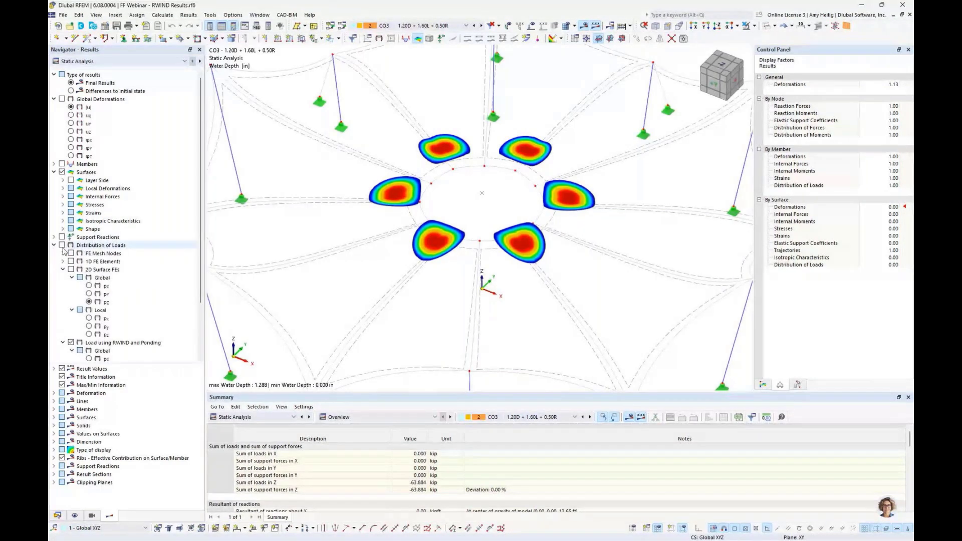
left_click(62, 245)
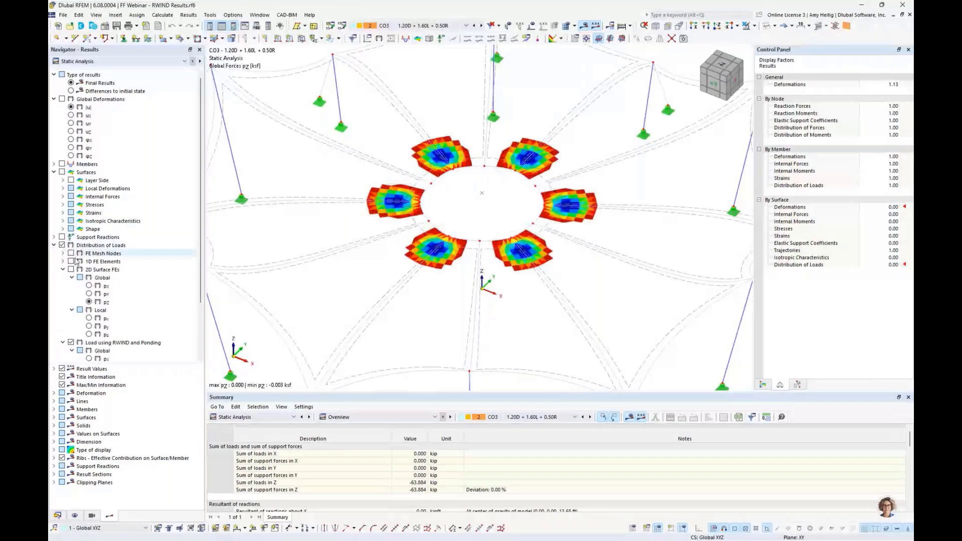
left_click(63, 269)
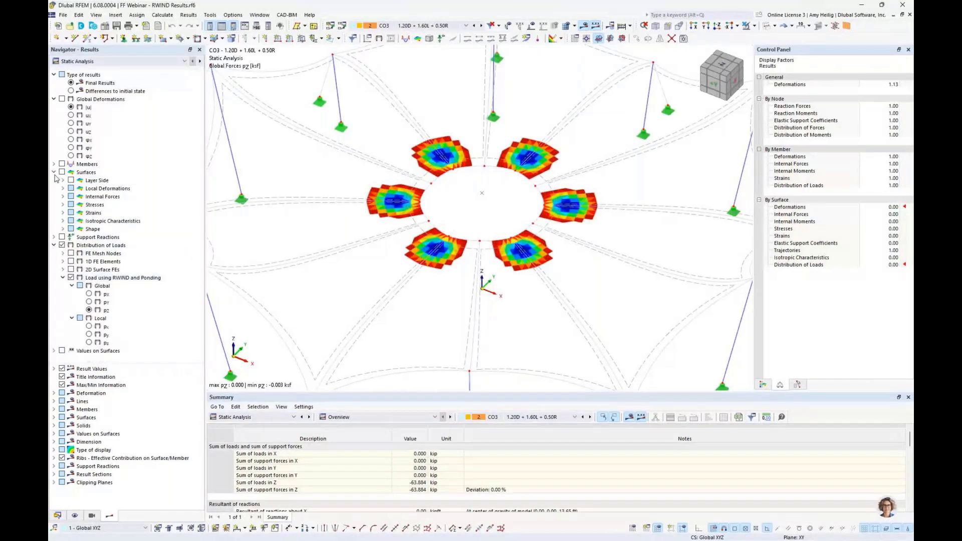
left_click(53, 99)
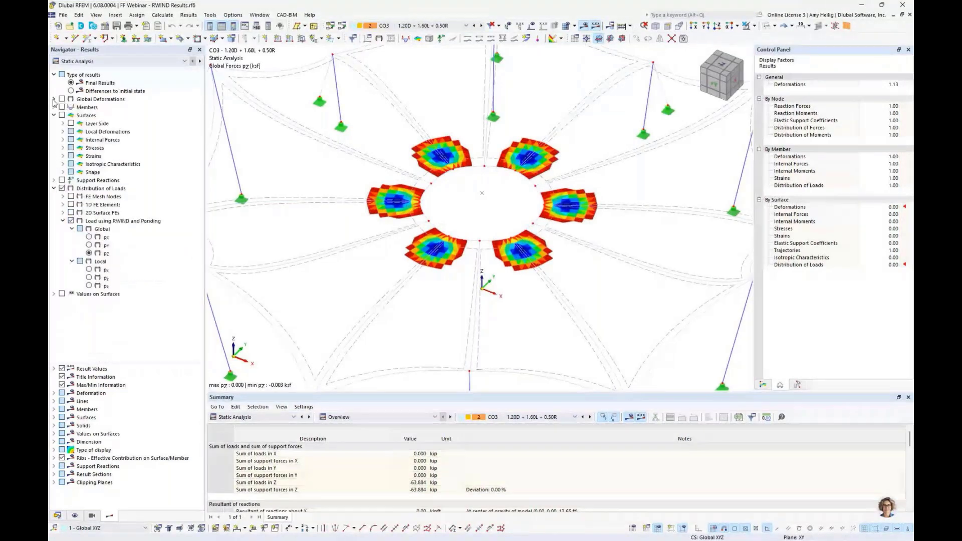
left_click(53, 115)
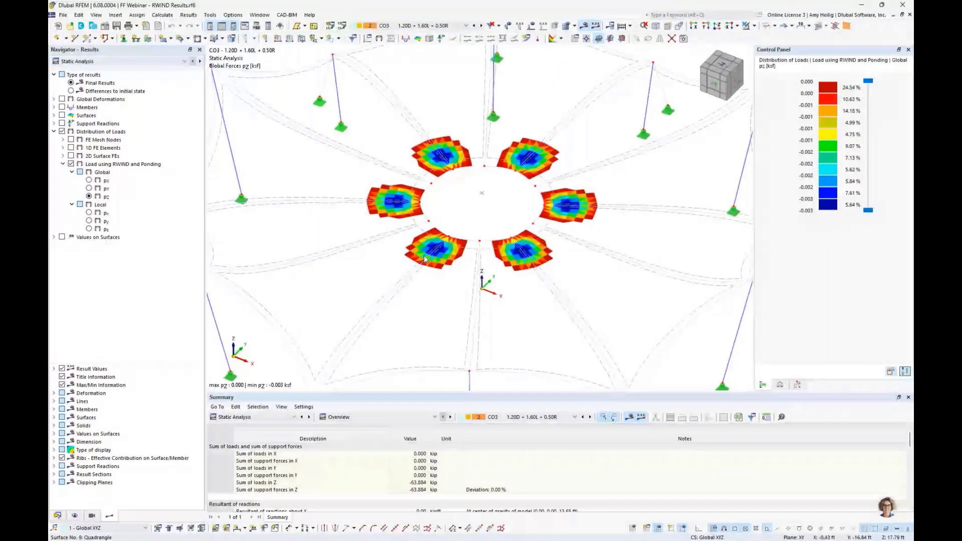
left_click(480, 26)
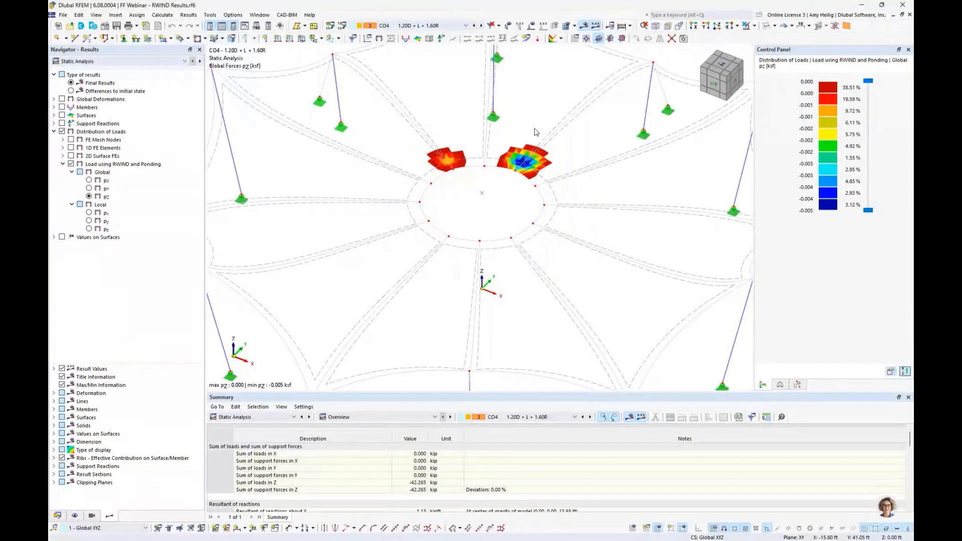
mouse_move(463, 162)
Look through the file formats available for exporting the model, including DXF and IFC, without exporting
left_click(63, 15)
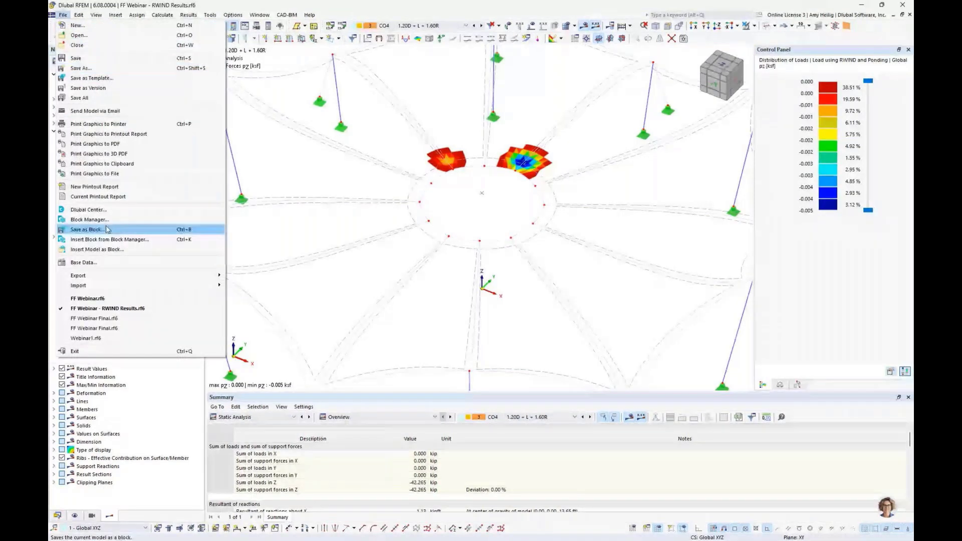
mouse_move(150, 276)
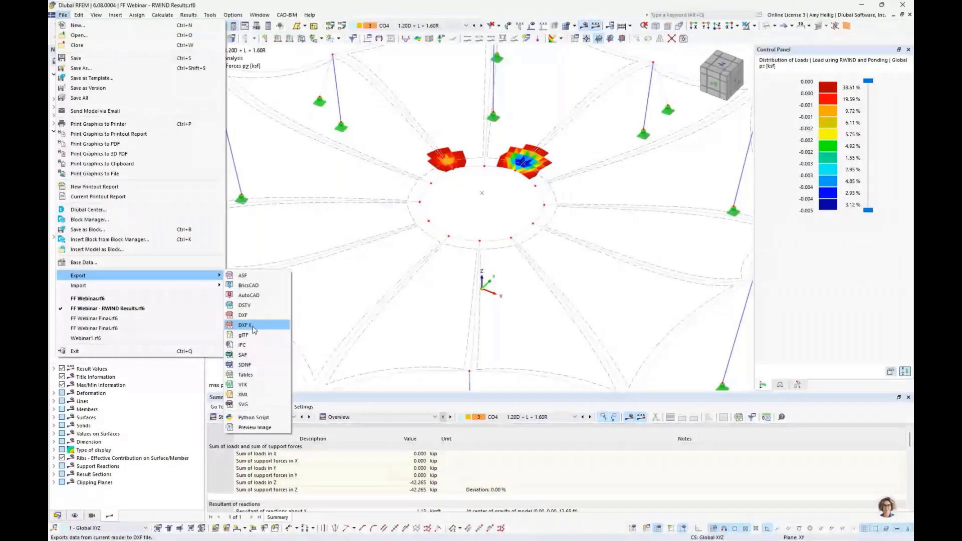
left_click(347, 311)
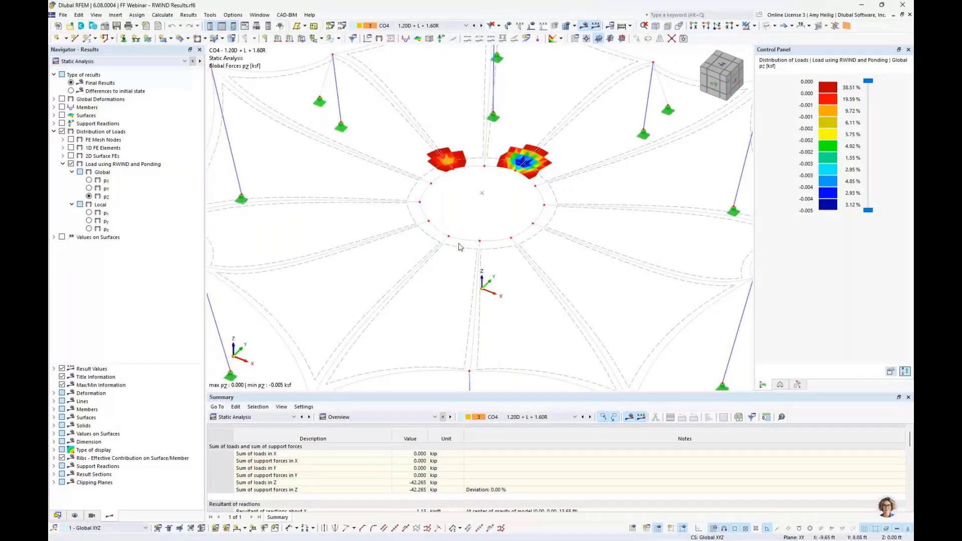
Hide the analysis results and display the whole structure with shaded transparent membrane surfaces and visible masts
scroll(461, 247, "down", 4)
middle_click_drag(460, 259, 450, 244, "ctrl")
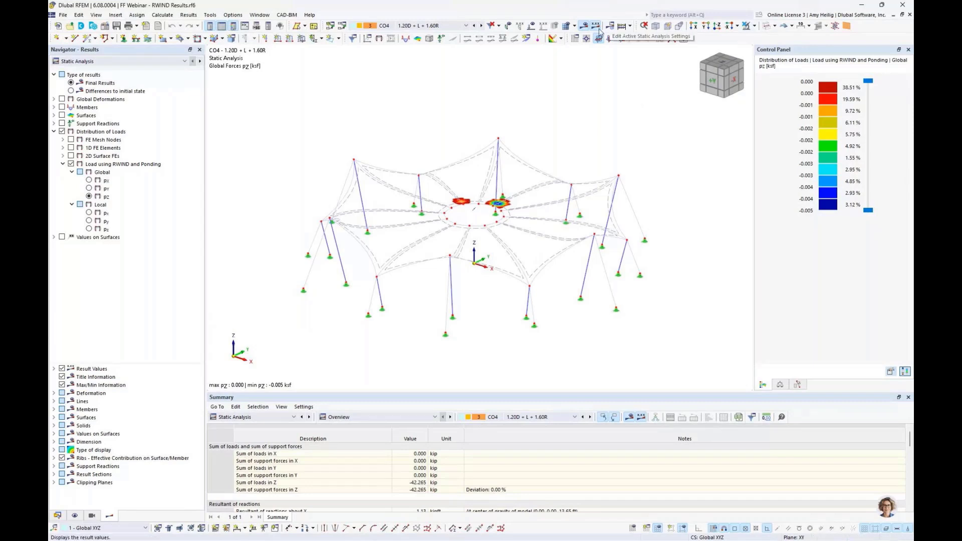
left_click(583, 26)
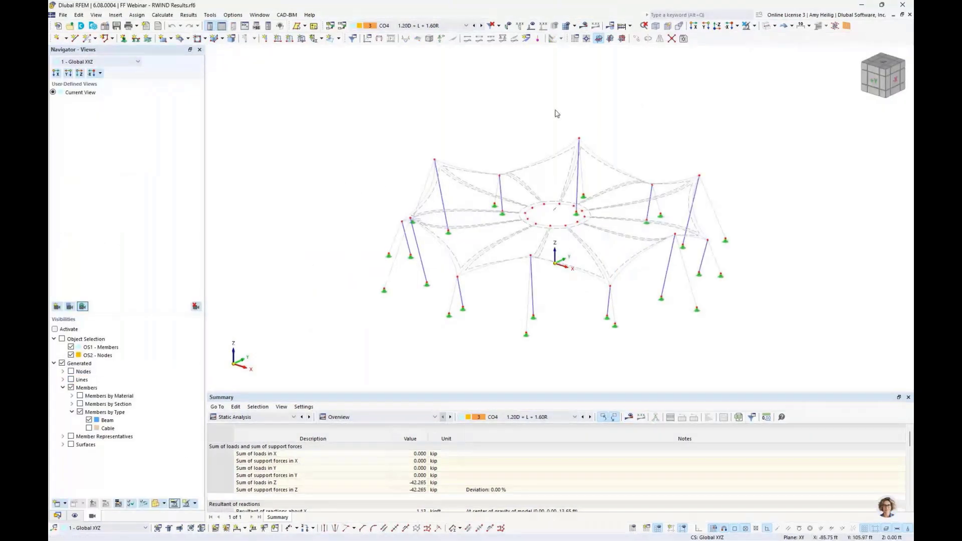
left_click(766, 26)
left_click(765, 27)
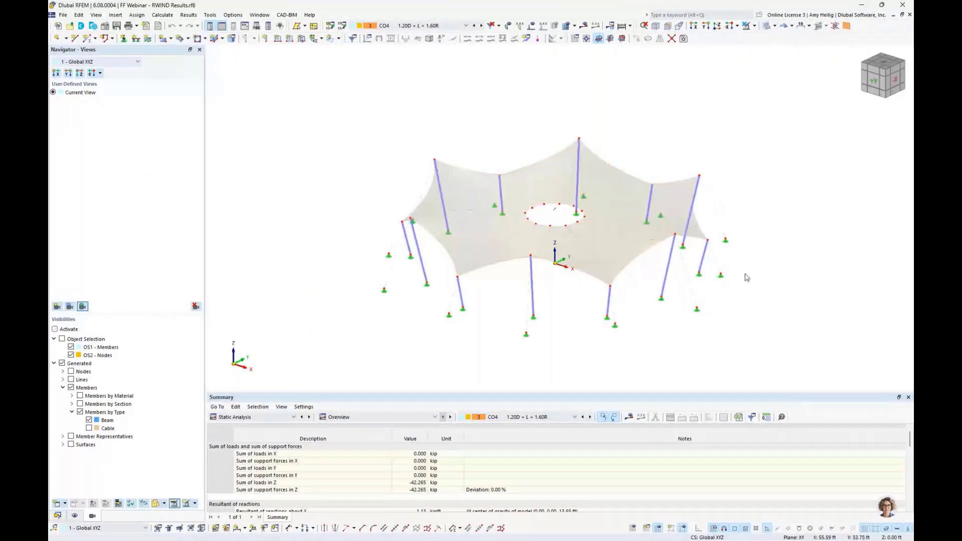
middle_click_drag(738, 277, 679, 269)
scroll(618, 300, "up", 4)
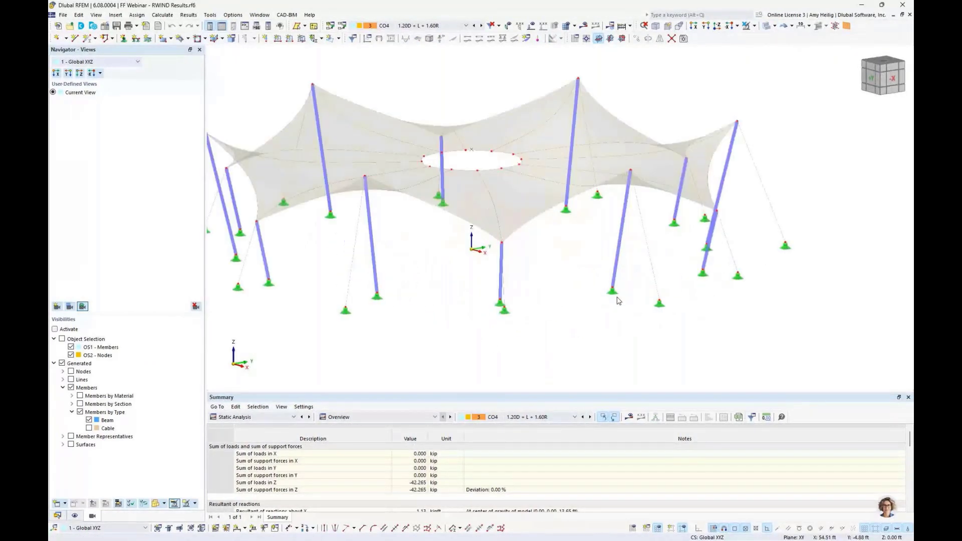
scroll(618, 301, "down", 2)
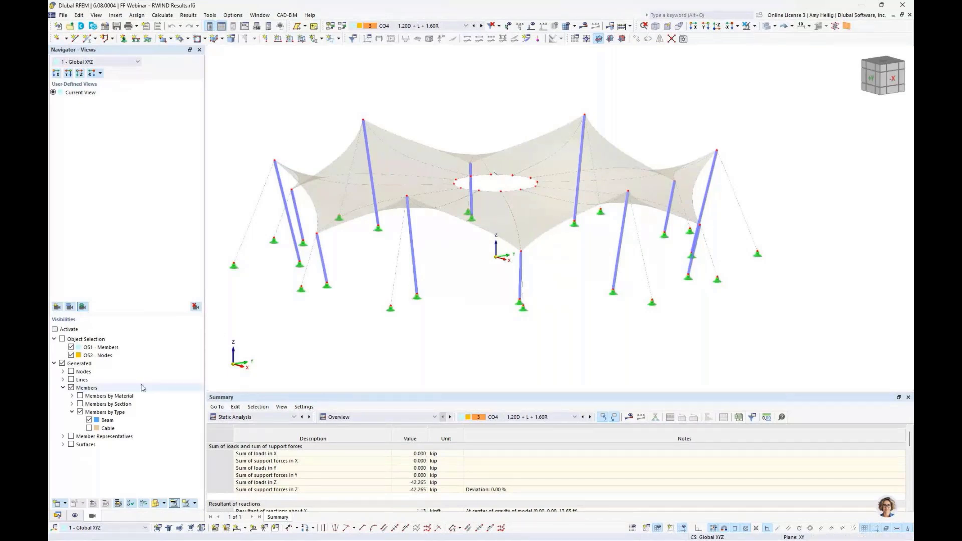
Isolate the beam-type members in visibility mode, select all the masts and open their steel design types for editing
left_click(89, 420)
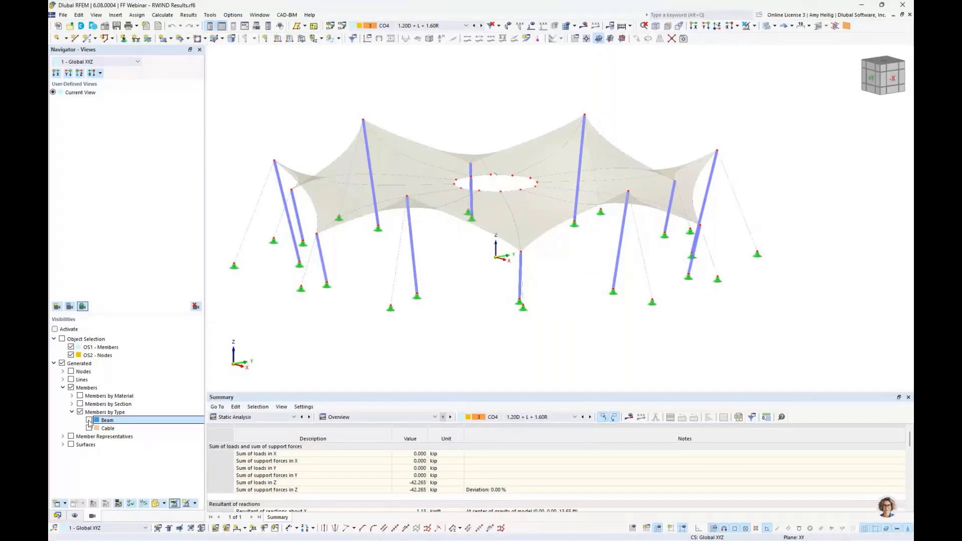
left_click(89, 420)
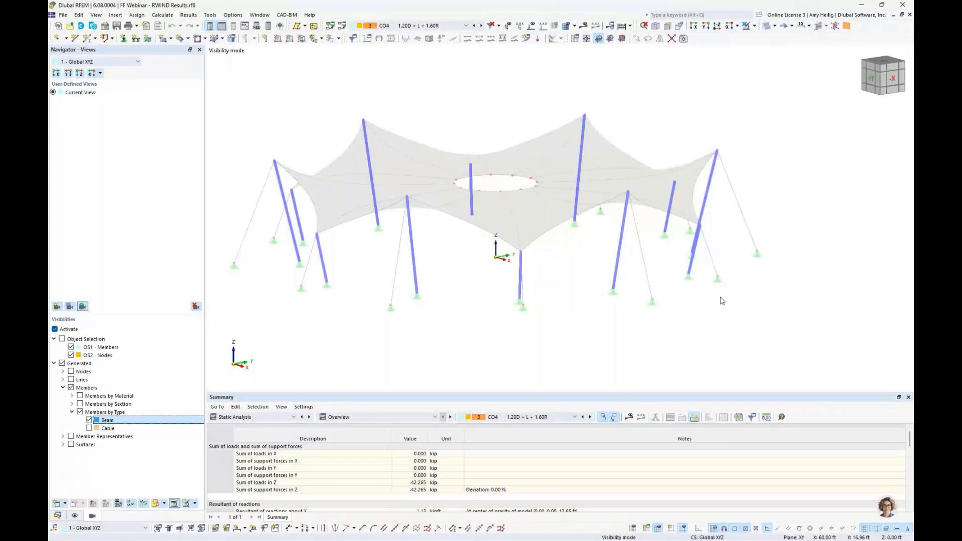
left_click_drag(789, 327, 248, 83)
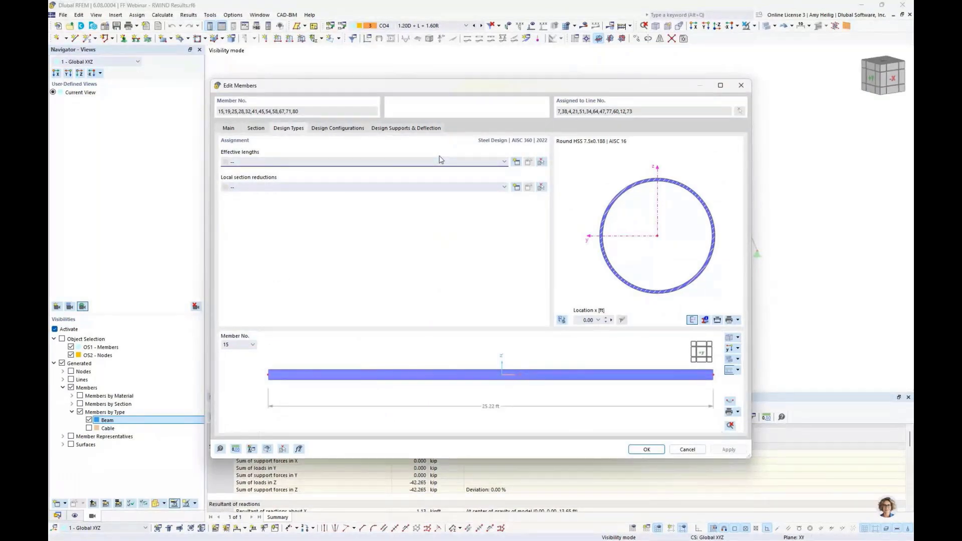
Create AISC 360 effective lengths for the masts, considering flexural buckling about both axes but excluding torsional and lateral-torsional buckling
left_click(516, 161)
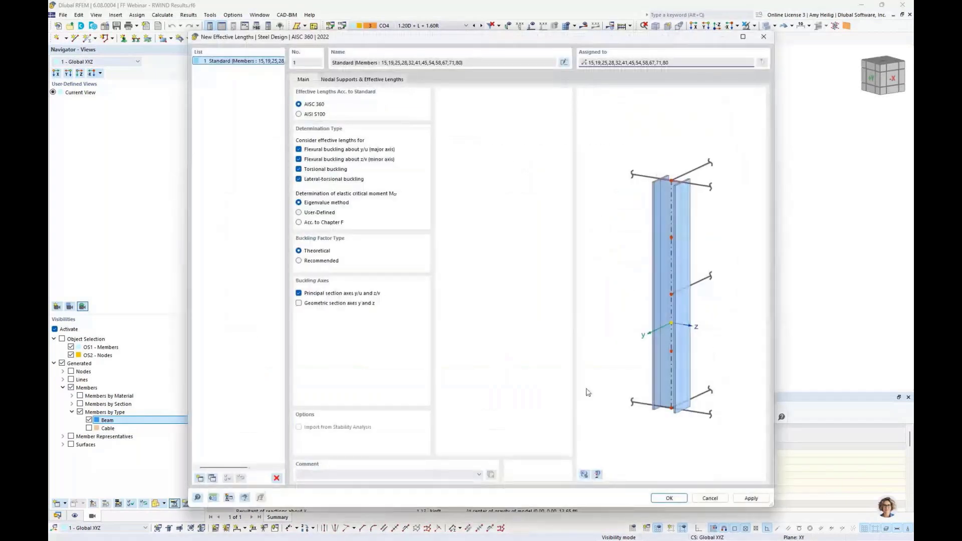
left_click(584, 473)
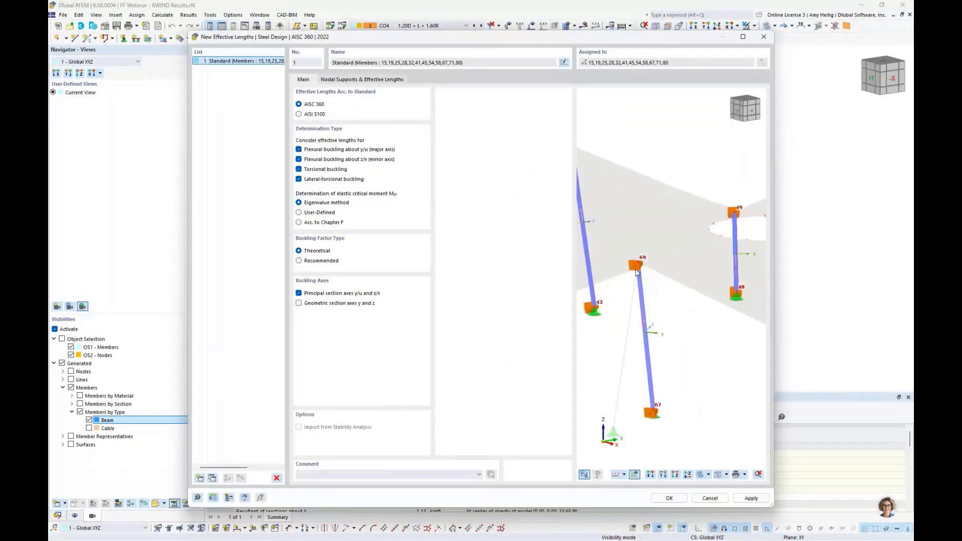
left_click(299, 169)
left_click(299, 180)
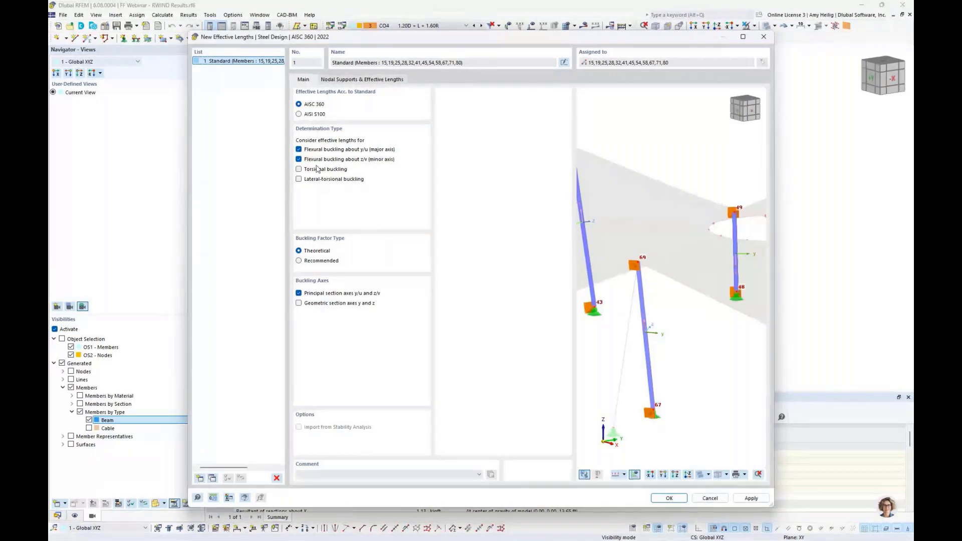
Review the masts' nodal supports and effective length factors, and save the member edits, accepting deletion of the existing steel design results
left_click(357, 80)
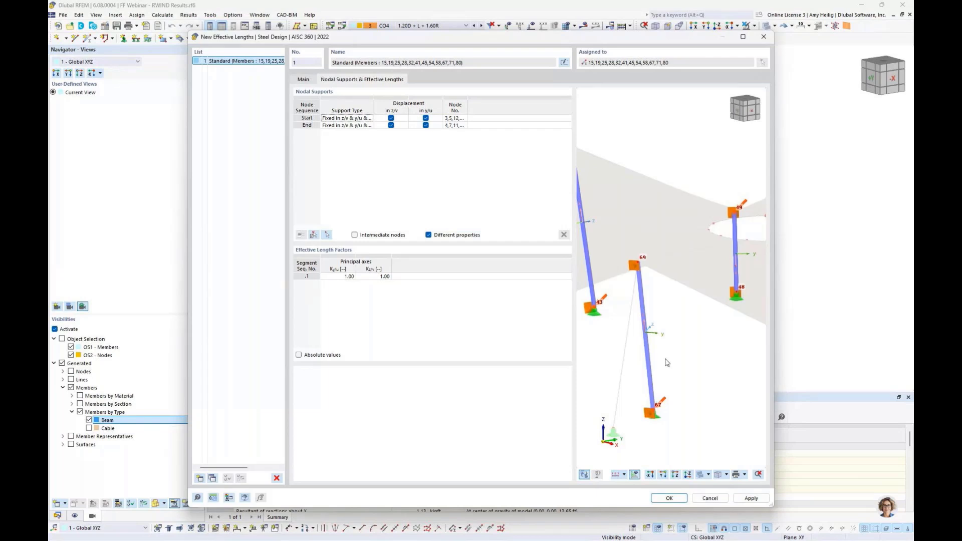
left_click(670, 498)
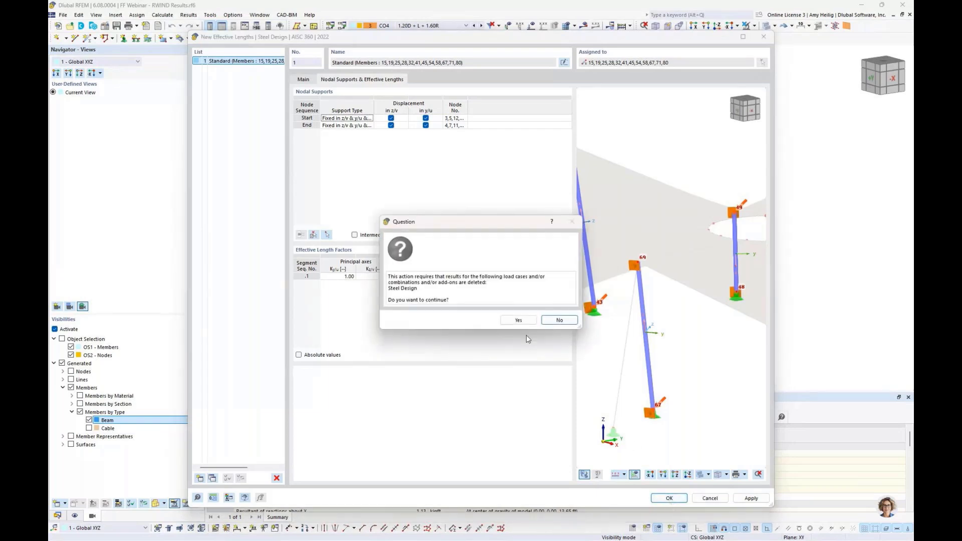
left_click(518, 319)
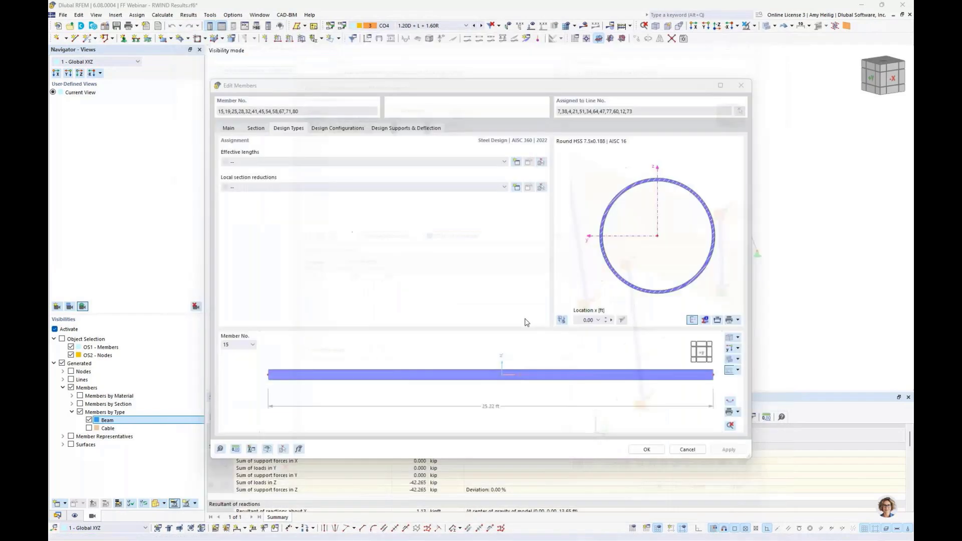
left_click(646, 450)
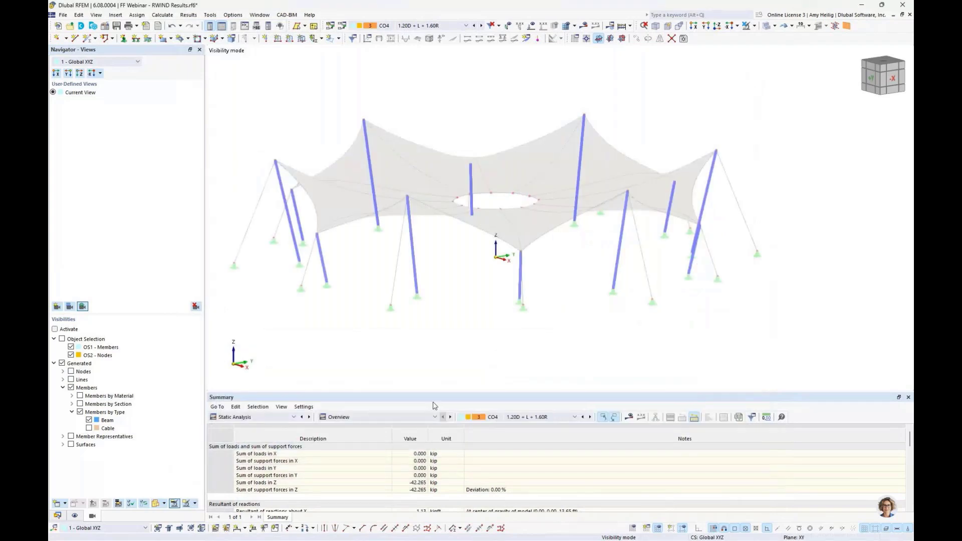
Display the steel design input data in an enlarged table and review the LRFD and ASD design situations
left_click_drag(444, 391, 441, 314)
left_click(256, 352)
left_click(242, 423)
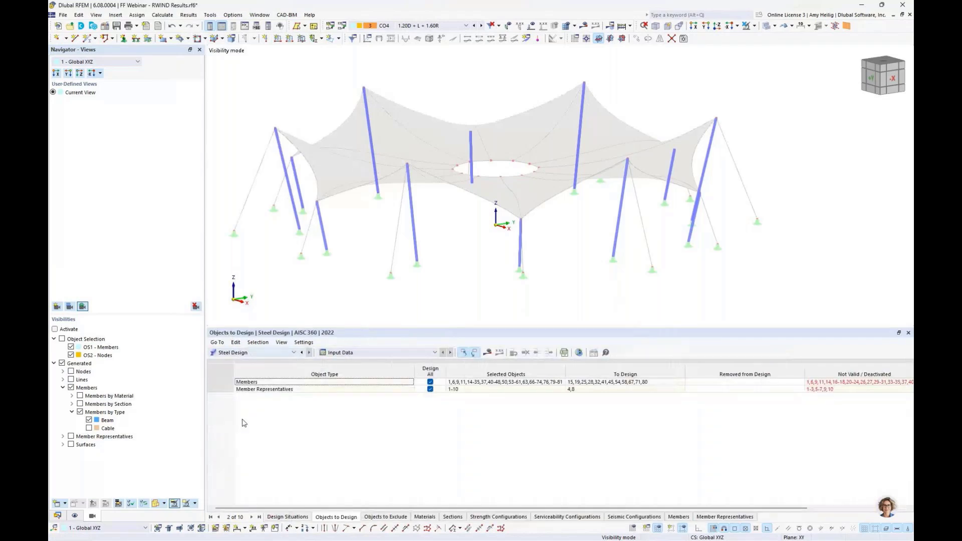
left_click(287, 517)
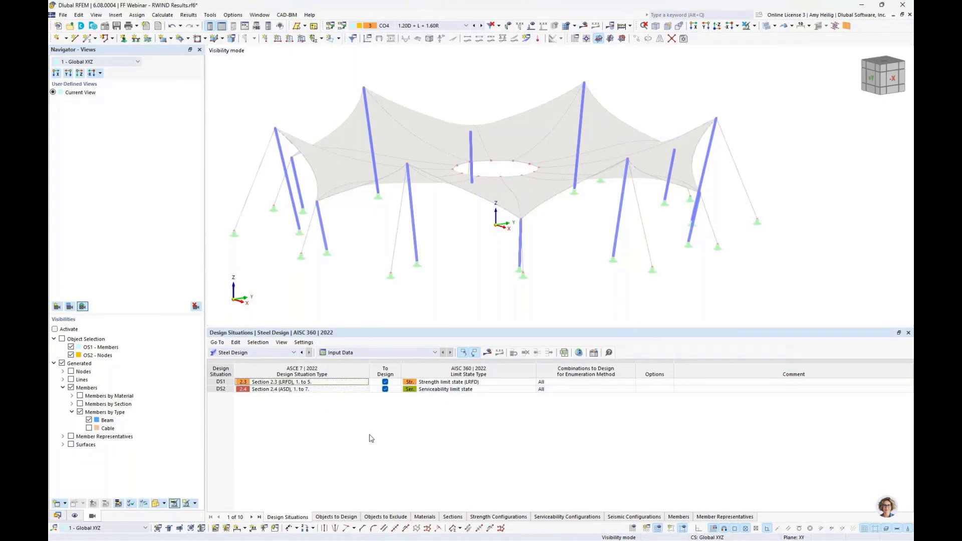
Restrict the steel design objects to the reselected mast members, turning off Design All for members and member representatives
left_click(336, 518)
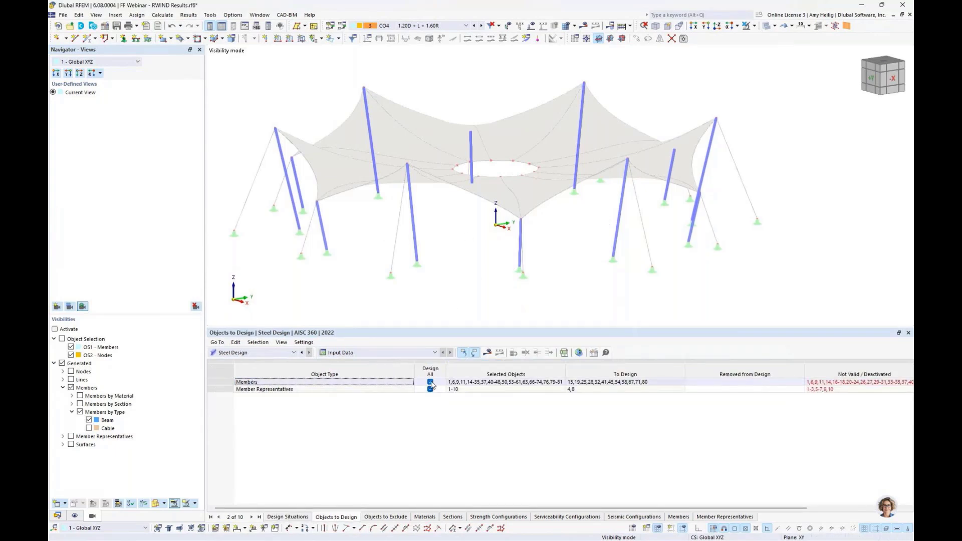
left_click(431, 381)
left_click(430, 389)
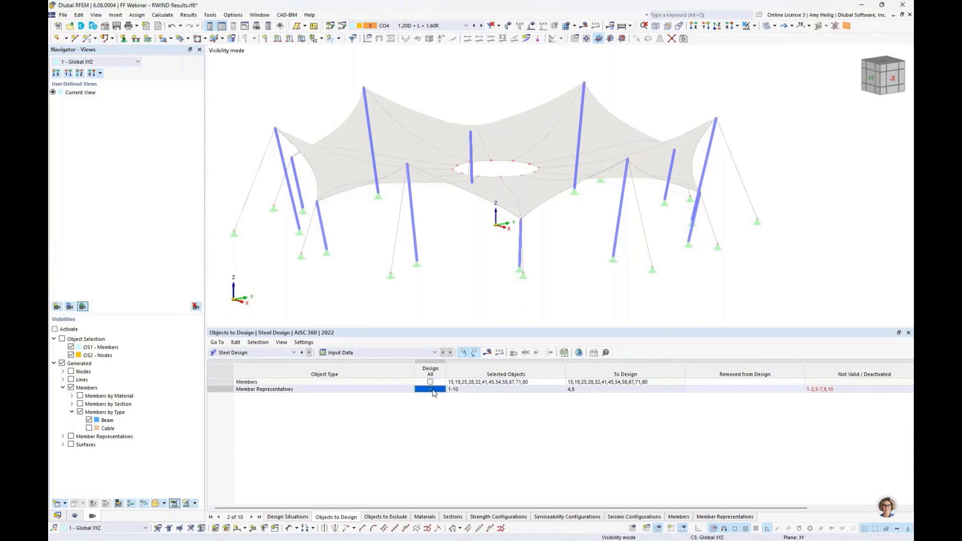
left_click(485, 382)
left_click(561, 382)
left_click(234, 112)
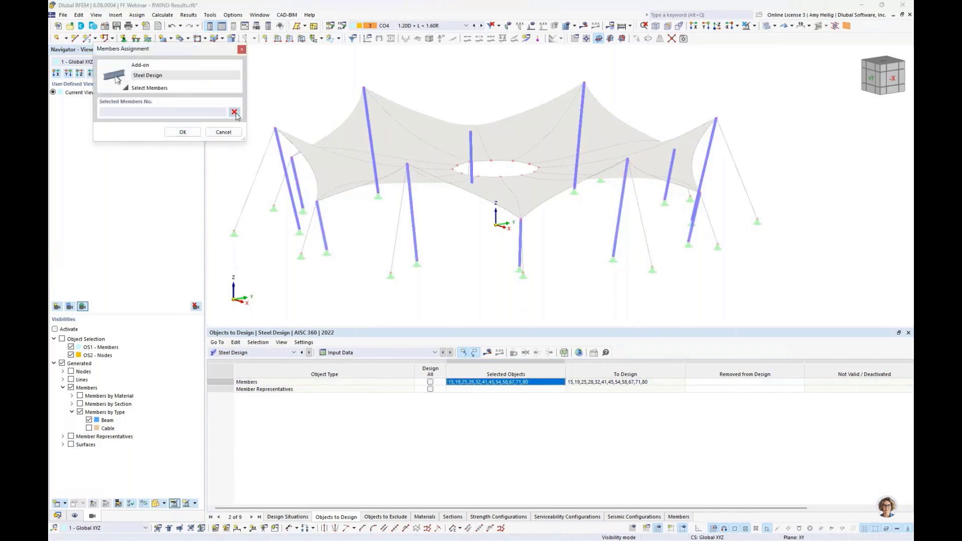
left_click_drag(256, 56, 766, 309)
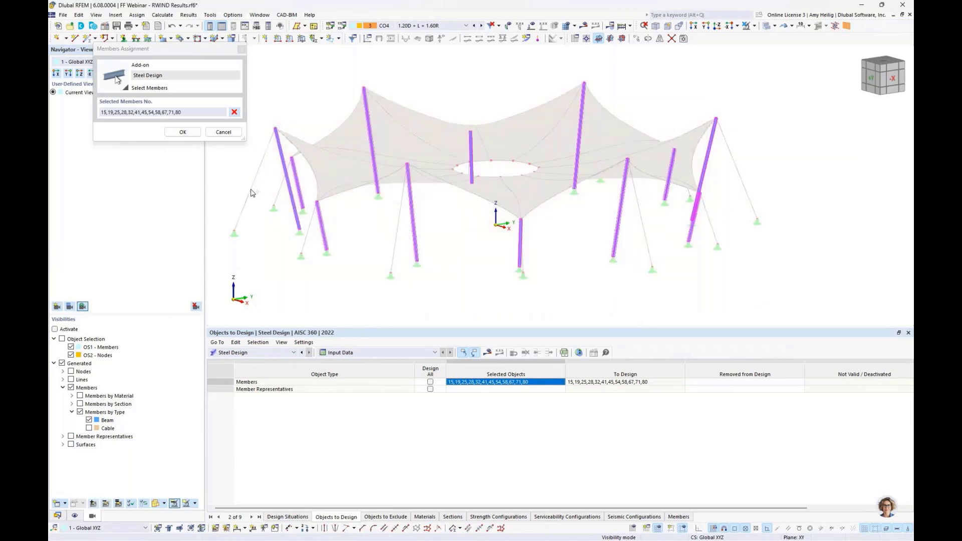
left_click(182, 132)
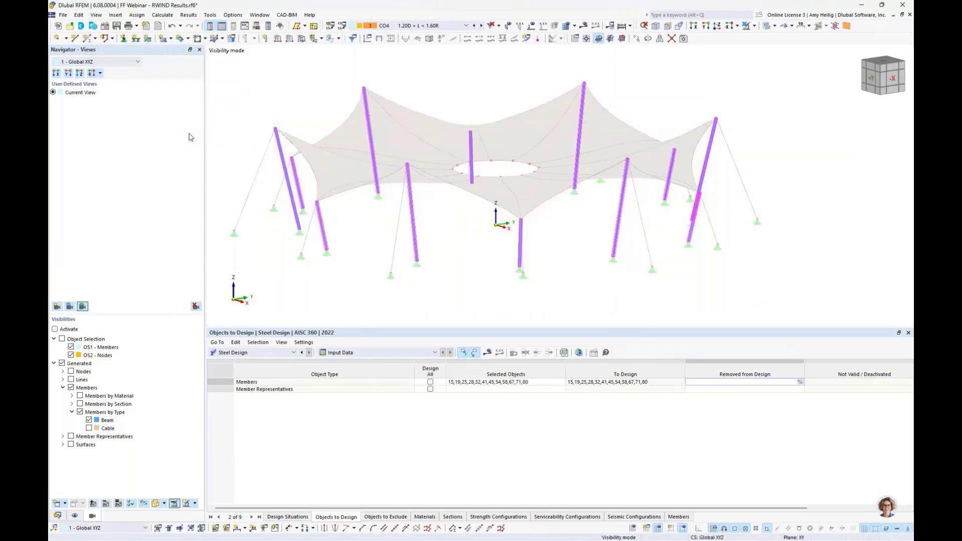
Calculate the AISC 360 steel design and inspect the design ratios by member, including the nominal shear strength checks of members 15 and 19
left_click(487, 353)
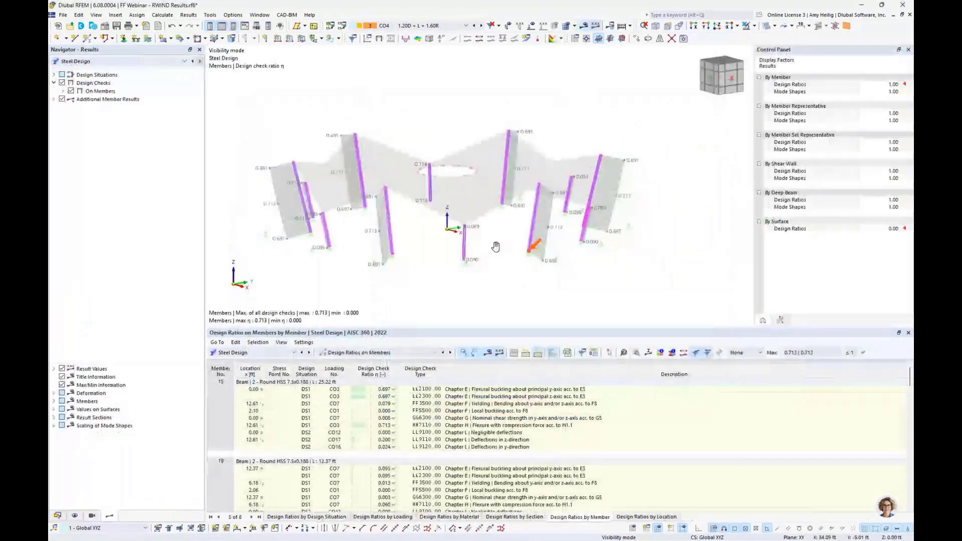
middle_click_drag(495, 246, 508, 245)
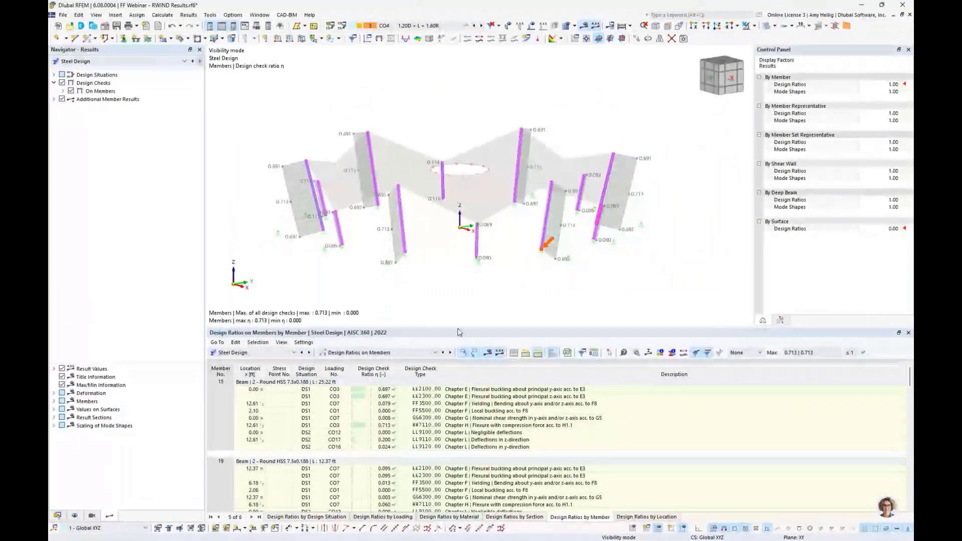
left_click_drag(458, 329, 464, 284)
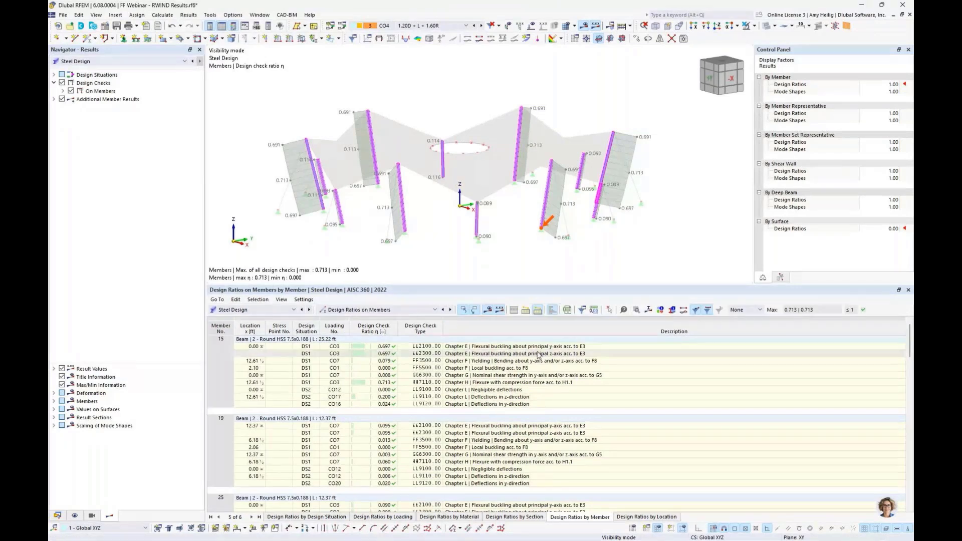
left_click(492, 375)
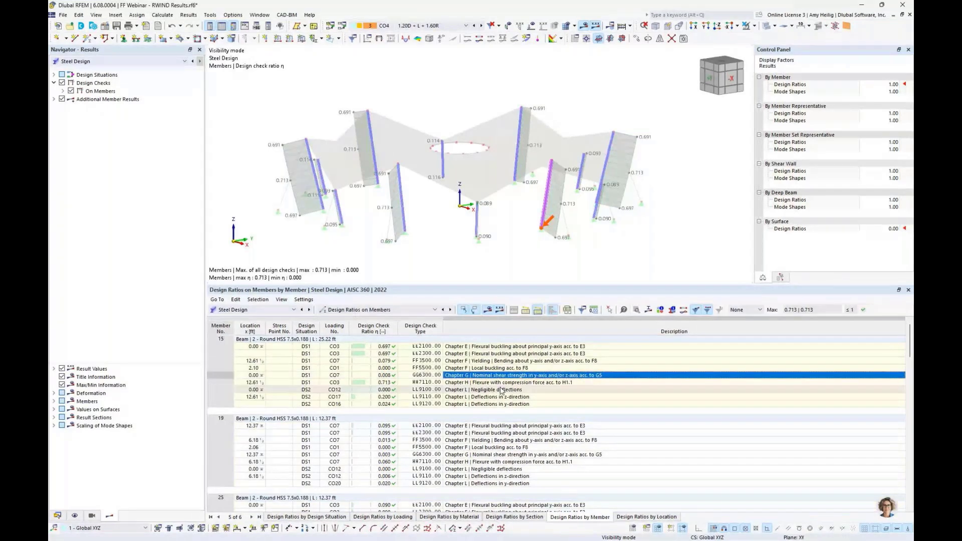
left_click(518, 454)
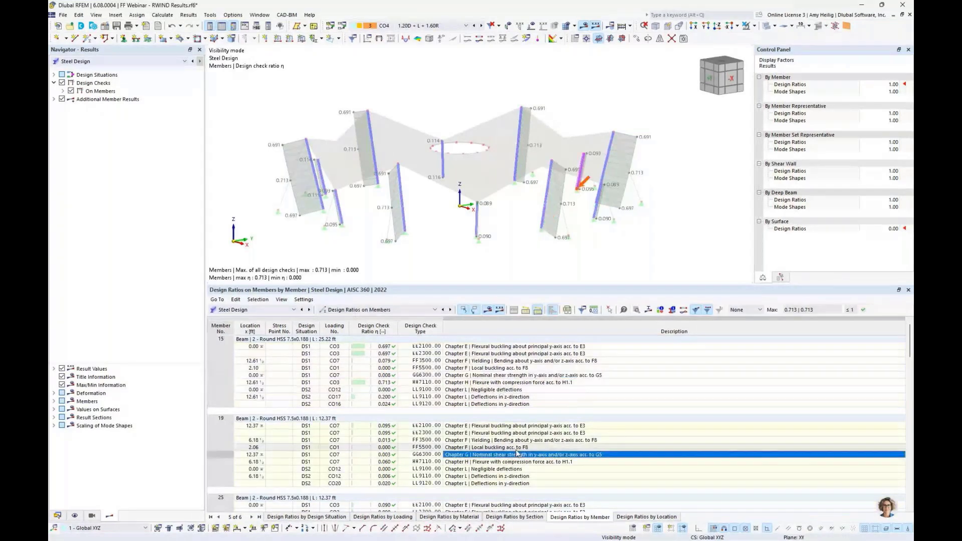
Examine the design check details and formulas for member 15's flexure with compression check according to H1.1
left_click(539, 341)
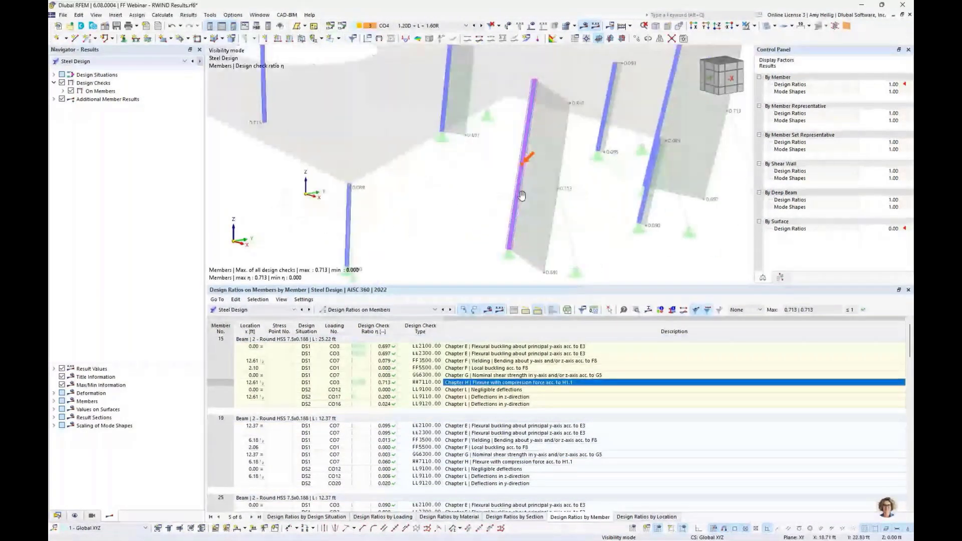
middle_click_drag(521, 195, 509, 188)
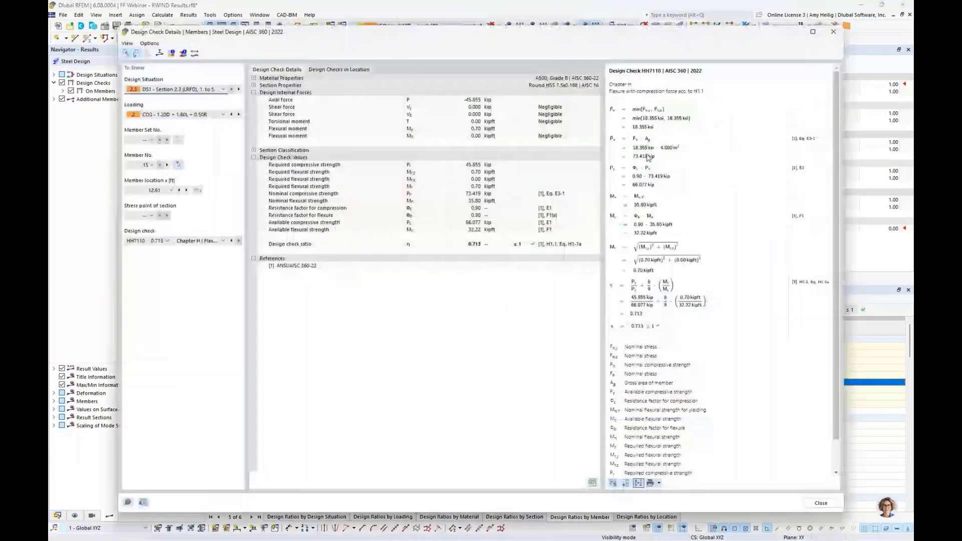
scroll(647, 158, "up", 1, "ctrl")
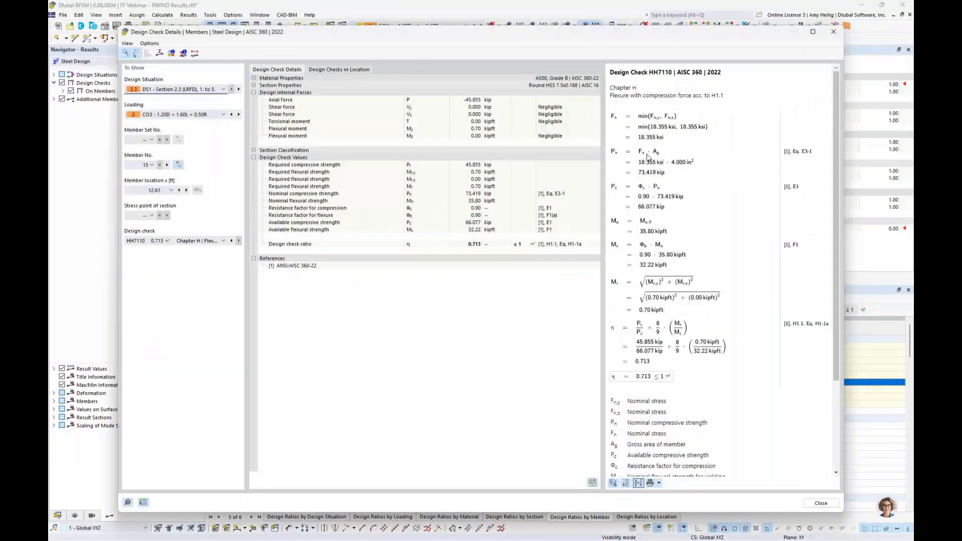
scroll(647, 158, "up", 1, "ctrl")
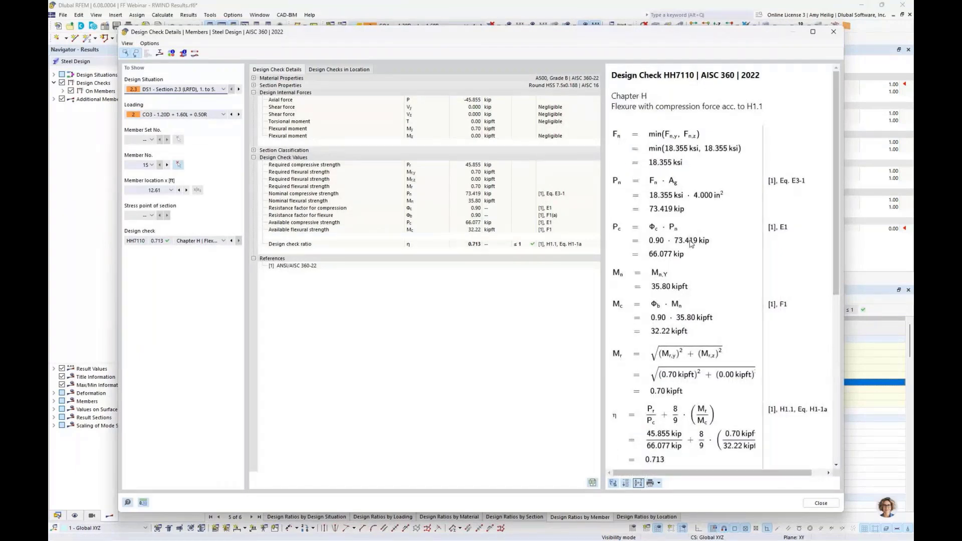
scroll(691, 244, "down", 3)
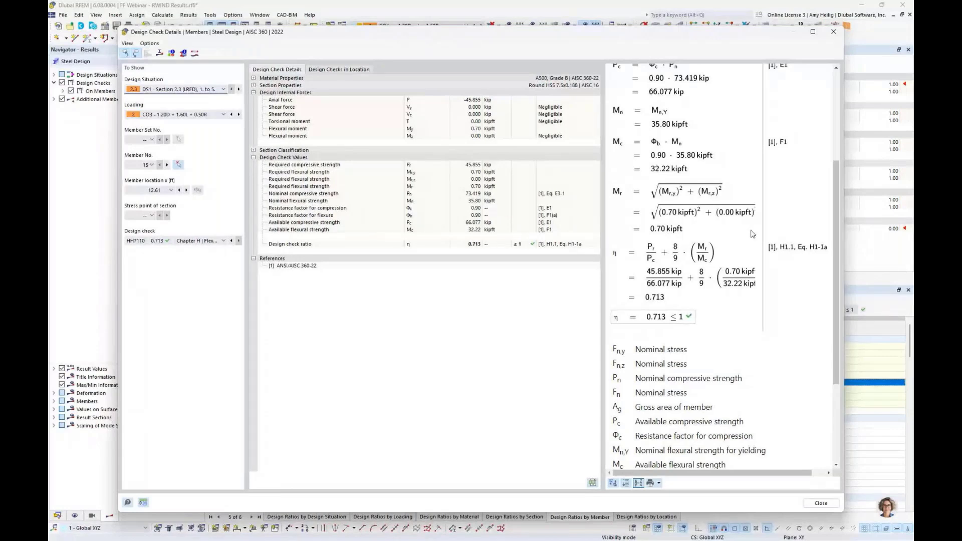
left_click(830, 504)
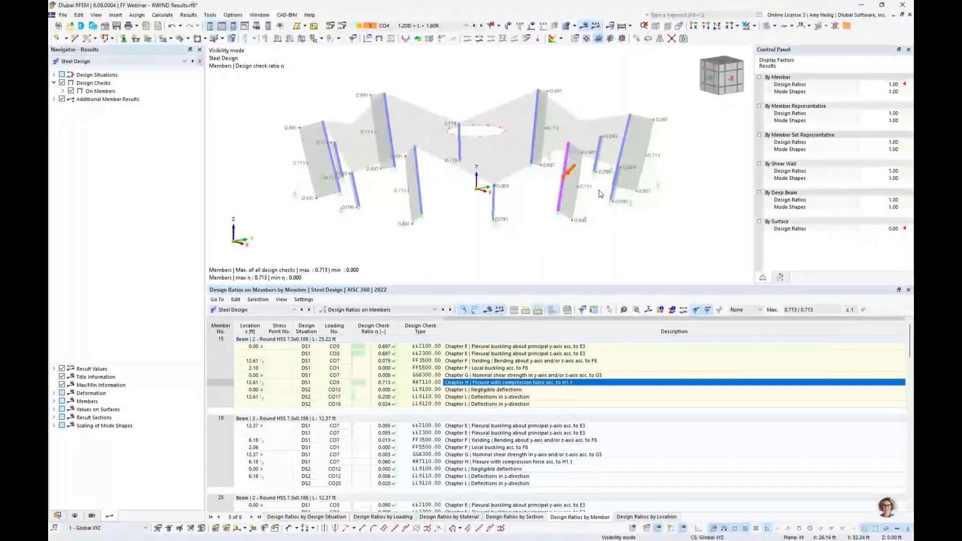
middle_click_drag(464, 227, 470, 254)
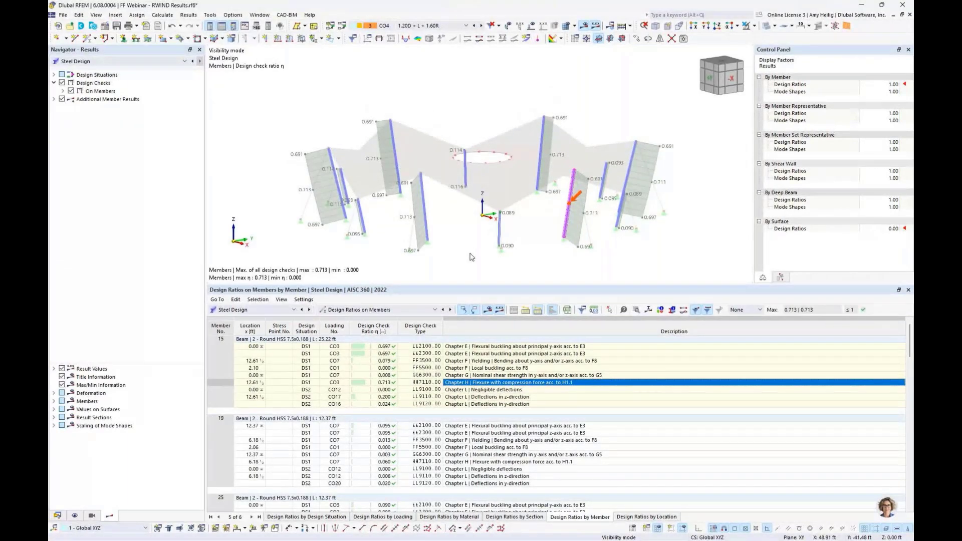
Find the printout reports in the model data and start a new printout report
left_click(57, 515)
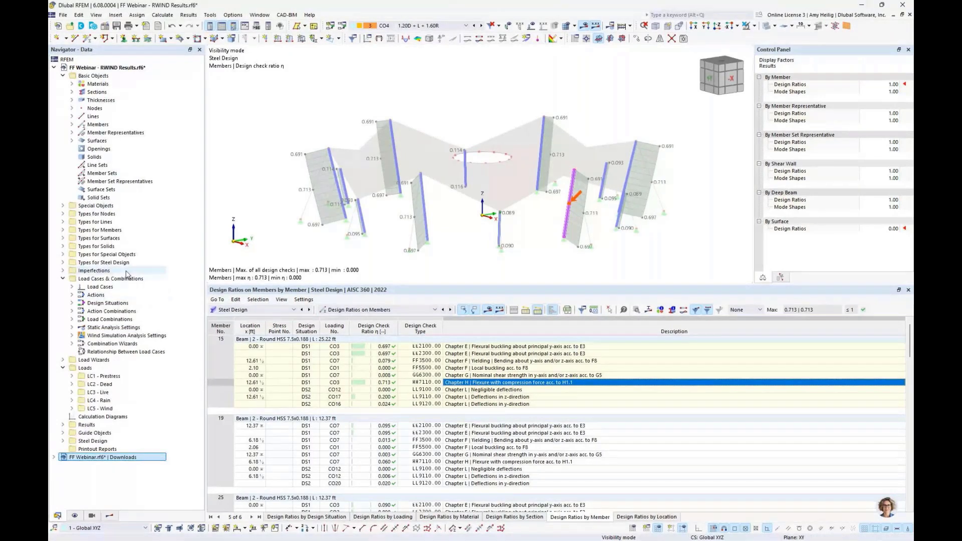
right_click(98, 449)
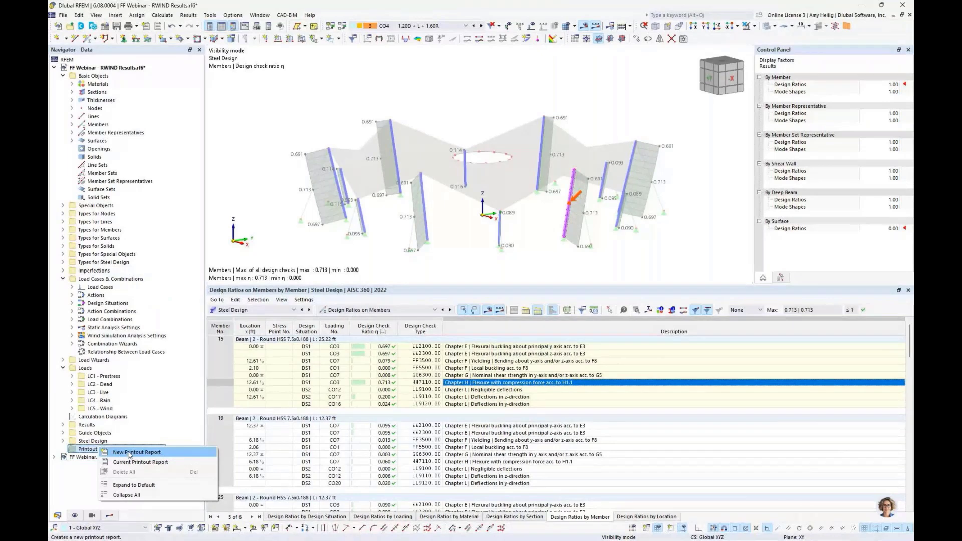
left_click(287, 130)
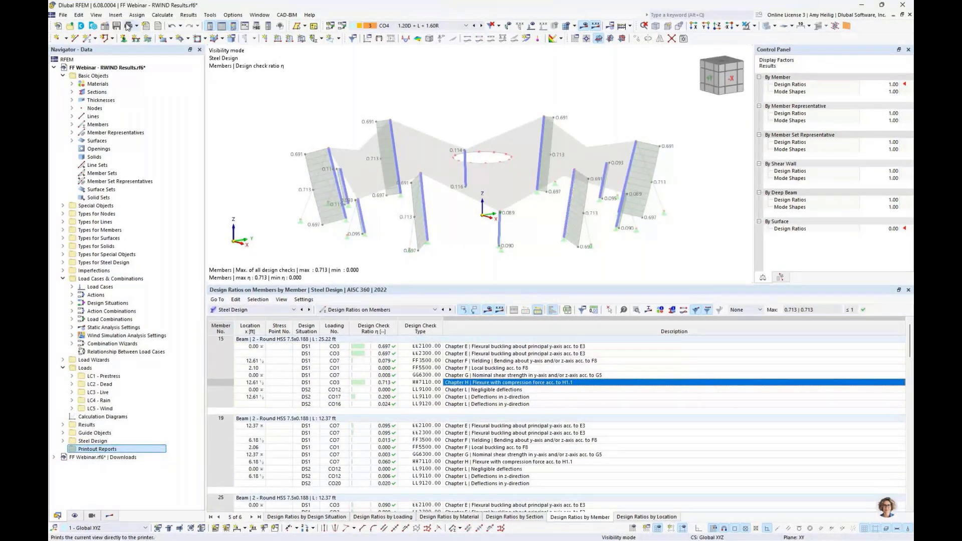
left_click(146, 29)
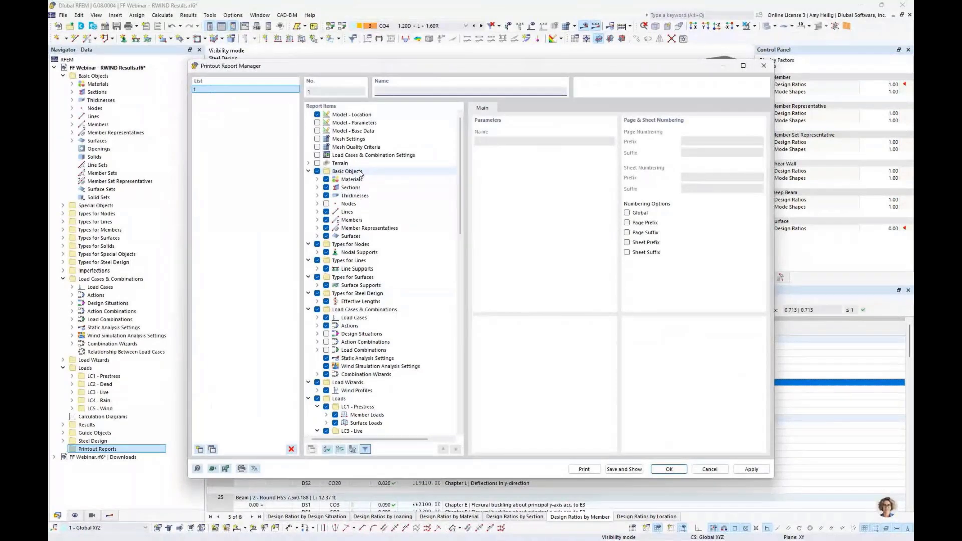
Collapse all the report item groups and expand only Basic Objects to review its contents
right_click(360, 172)
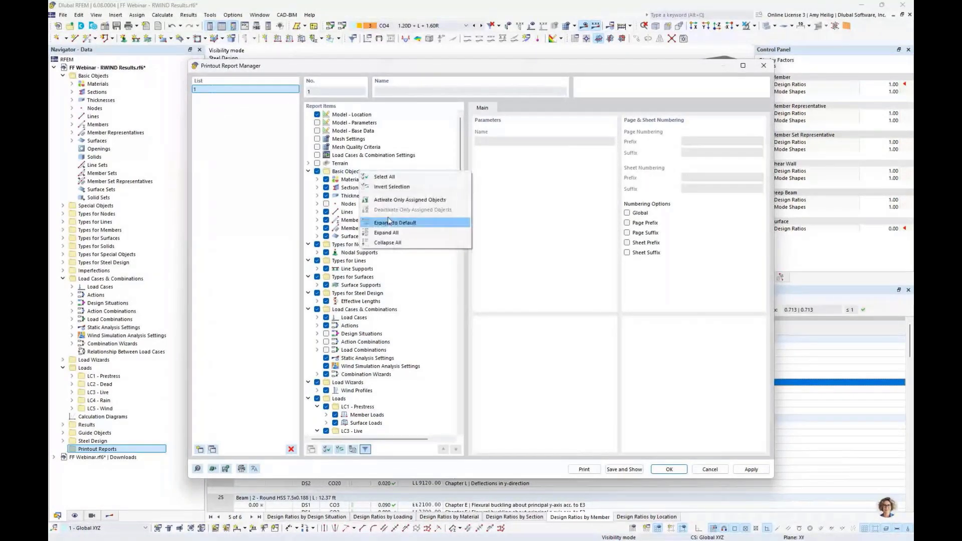
left_click(387, 242)
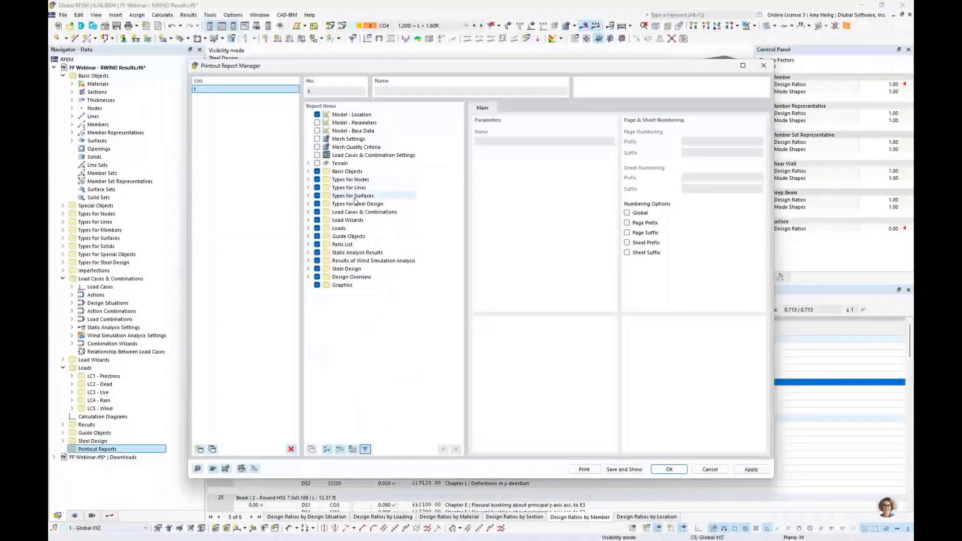
left_click(308, 171)
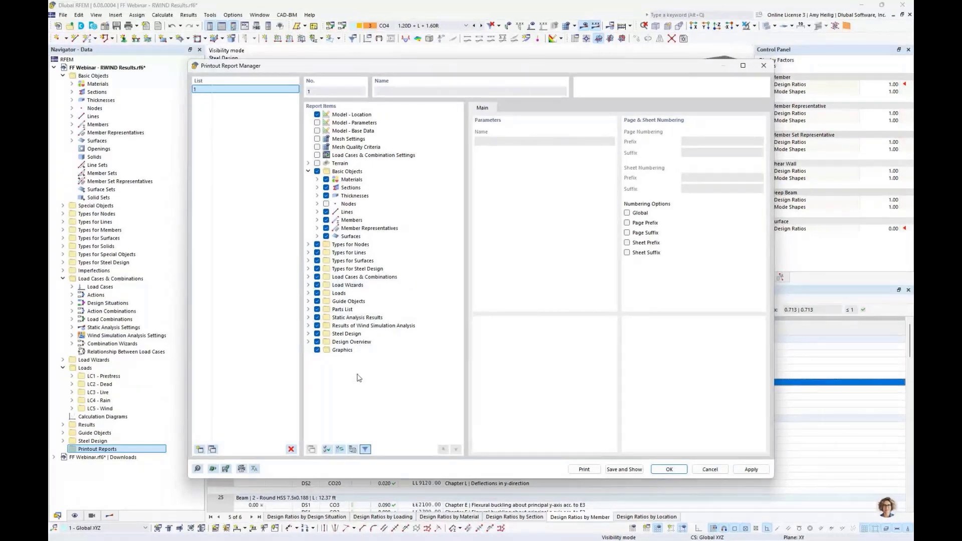
Review the report templates and generate the printout report with input data and reduced results
left_click(212, 469)
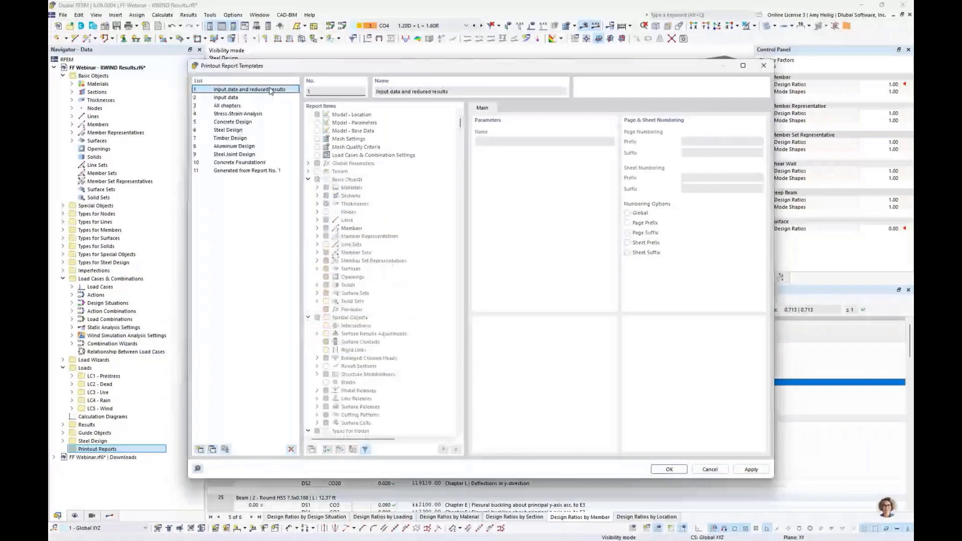
left_click(667, 470)
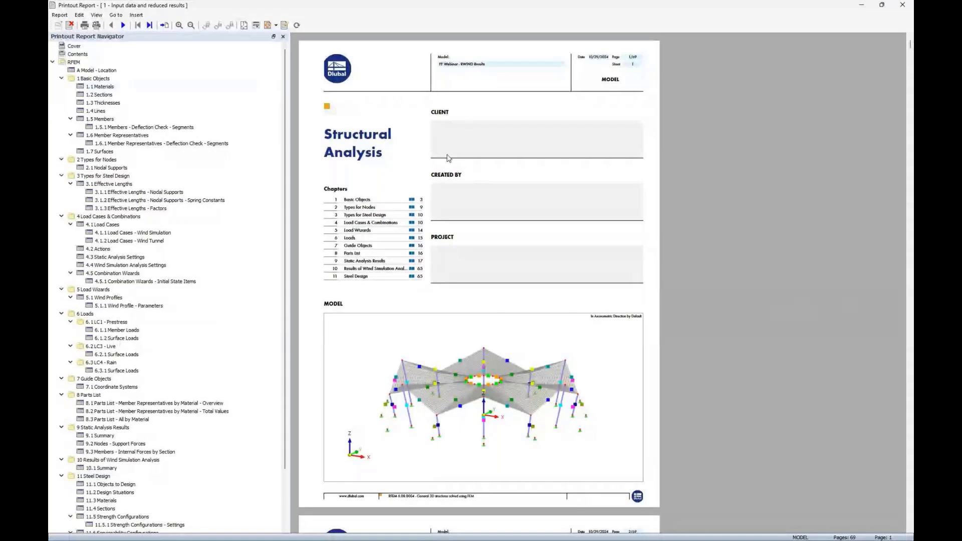
Review the report's cover page down to its model picture and check the editing options for the cover
scroll(495, 267, "up", 3, "ctrl")
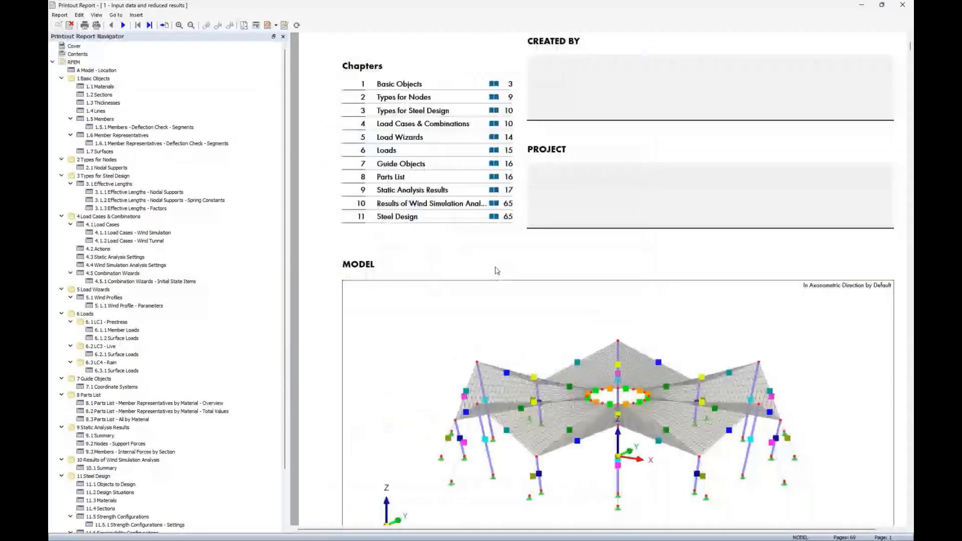
scroll(496, 250, "down", 3)
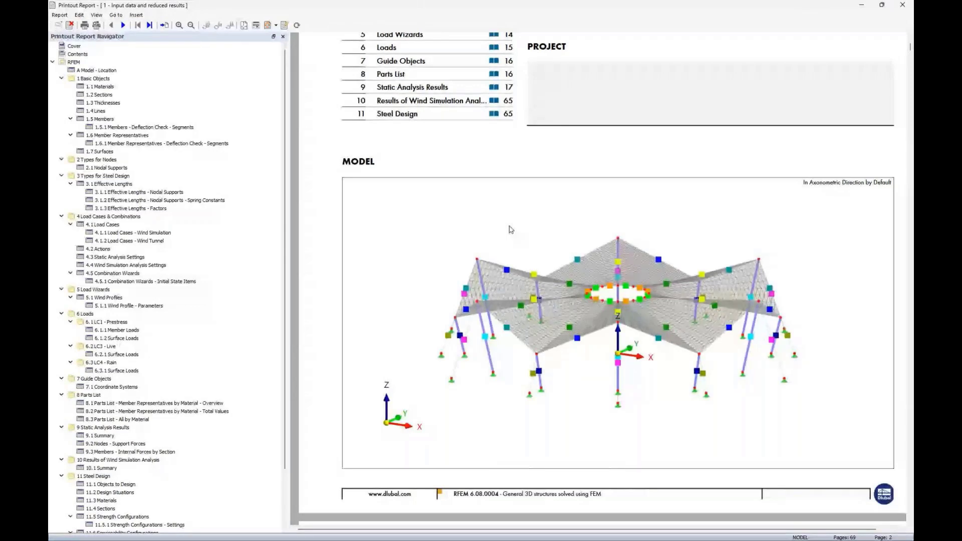
right_click(510, 229)
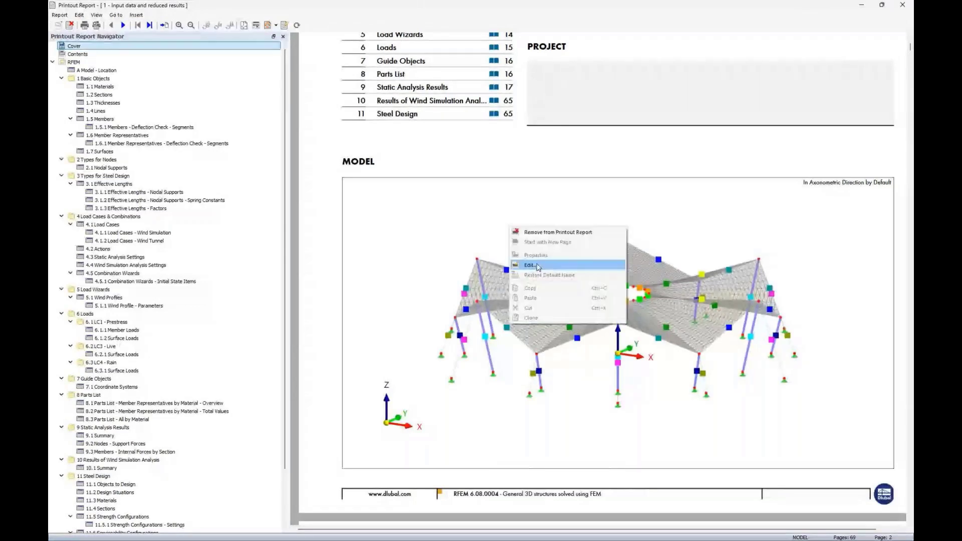
left_click(537, 265)
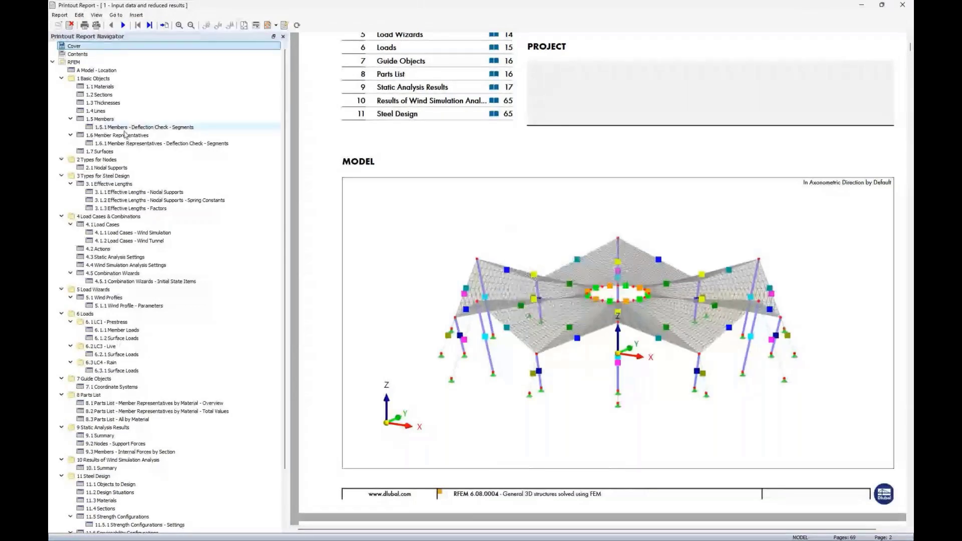
Collapse the report chapters, expand only Basic Objects and view its Materials and Sections tables
left_click(107, 87)
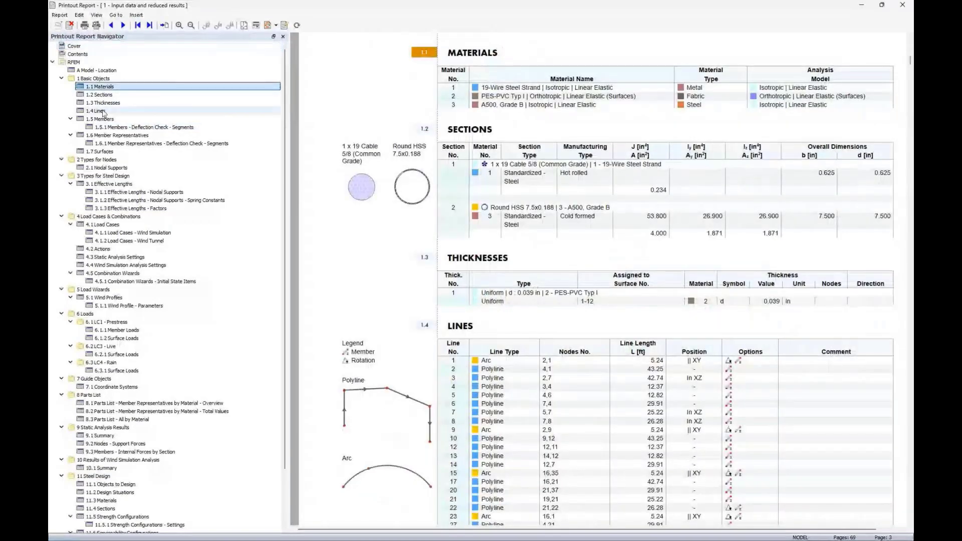
right_click(108, 87)
left_click(138, 269)
left_click(53, 62)
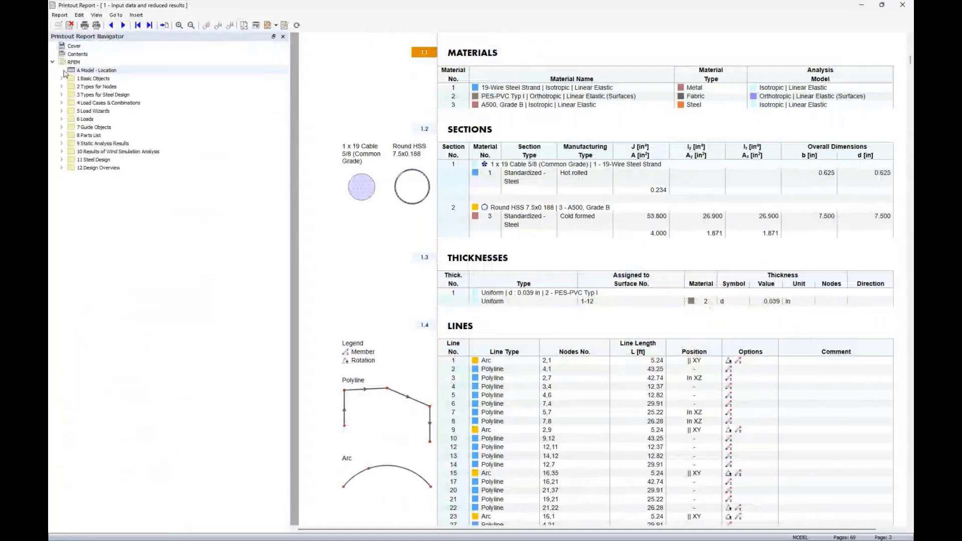
left_click(62, 79)
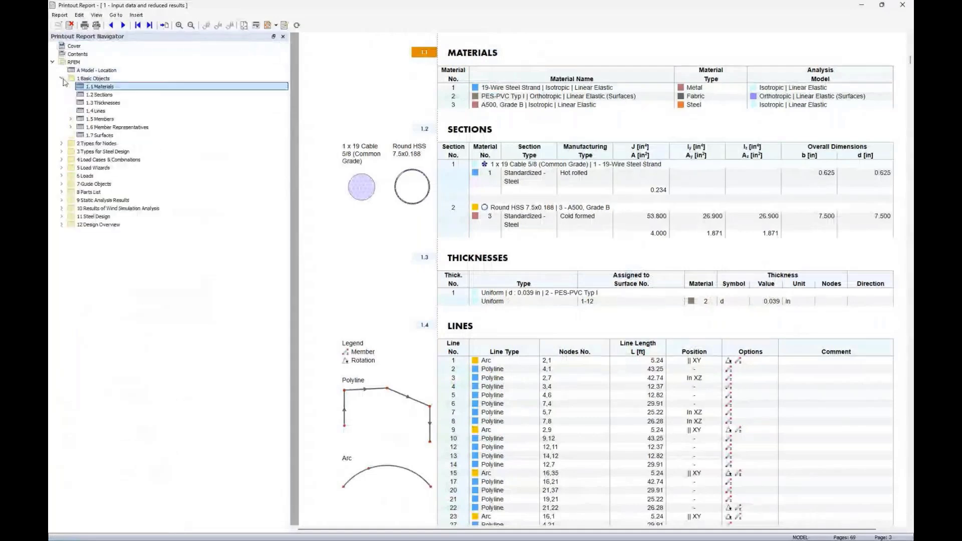
left_click(105, 95)
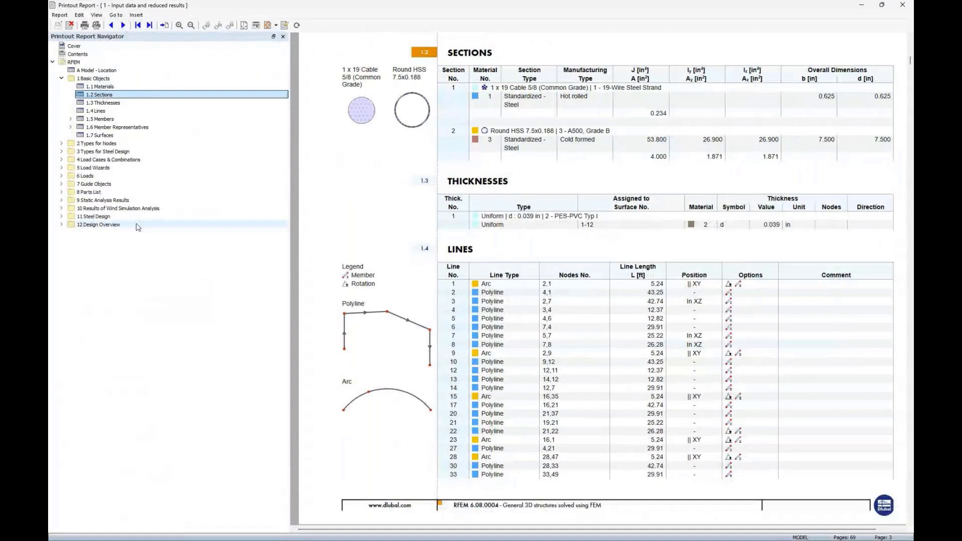
Expand the Steel Design results in the report and view the Design Ratios on Members by Member table
left_click(61, 217)
left_click(70, 281)
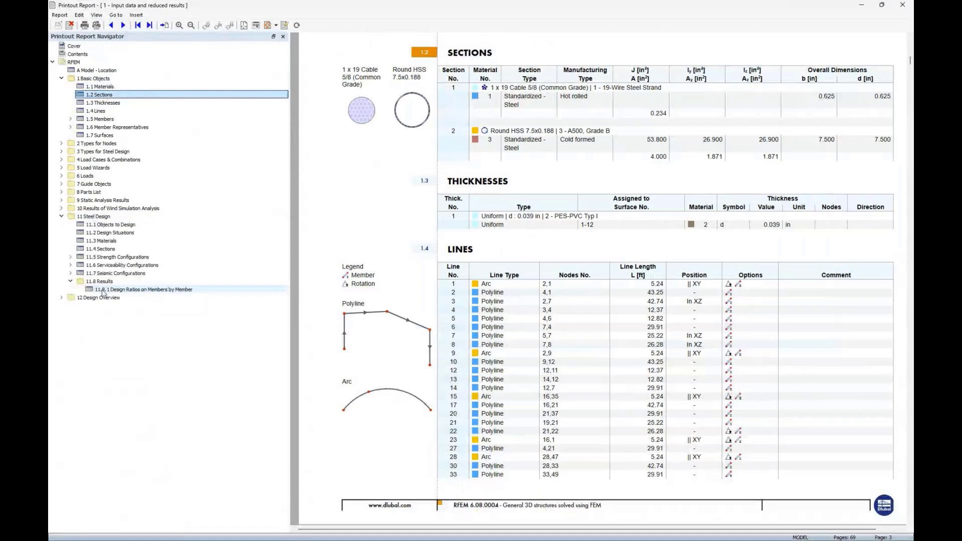
left_click(103, 290)
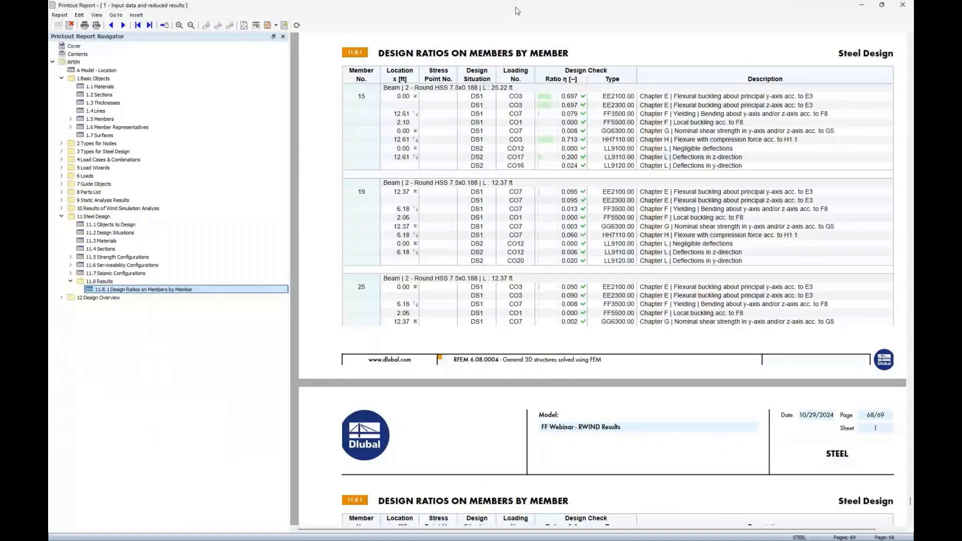
Move the report window out of the way, return to the model and enlarge its view above the results table
left_click_drag(517, 11, 557, 31)
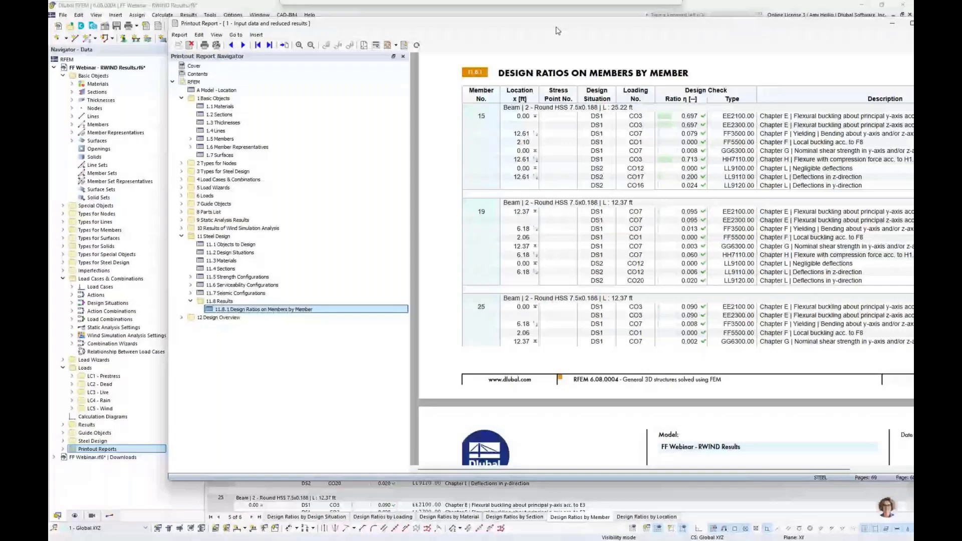
left_click_drag(557, 31, 389, 68)
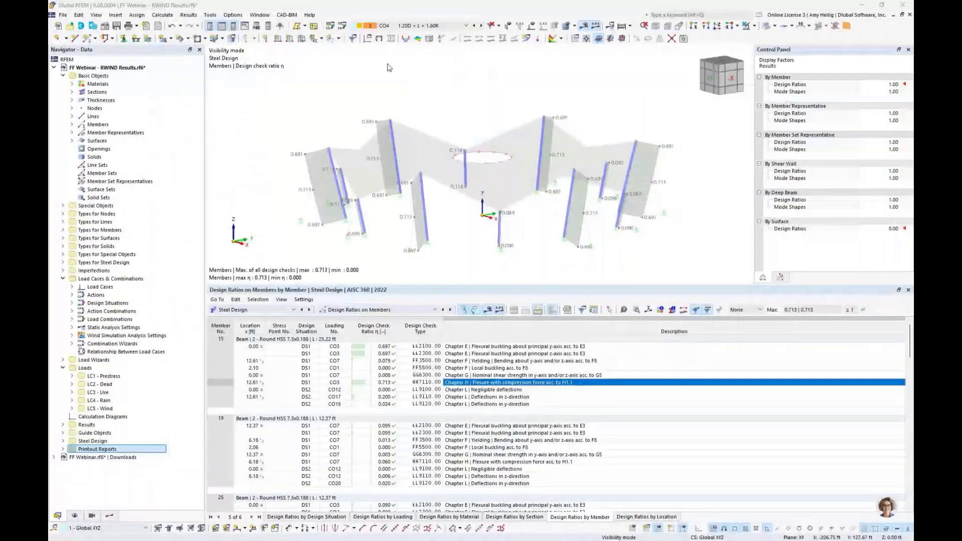
scroll(431, 100, "down", 1)
middle_click_drag(437, 106, 428, 129)
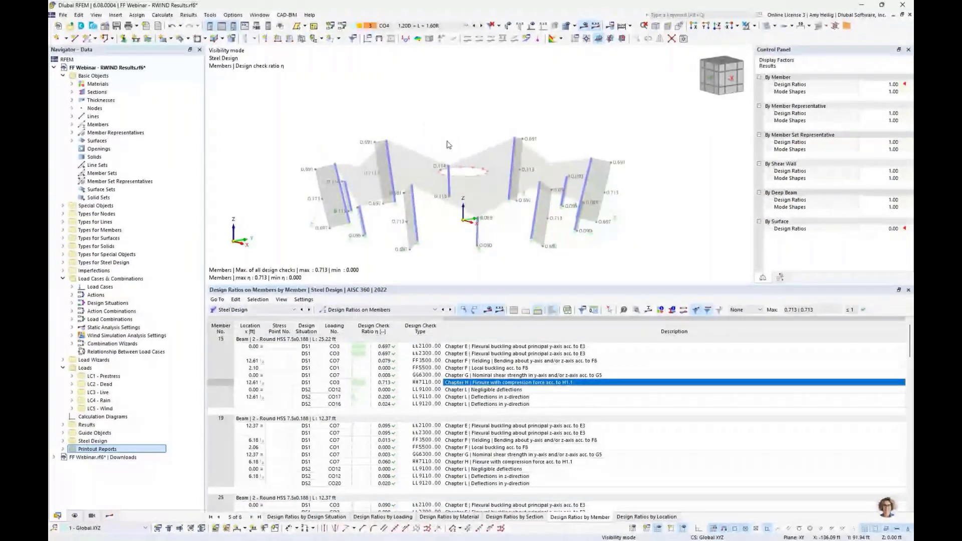
middle_click_drag(449, 145, 456, 136)
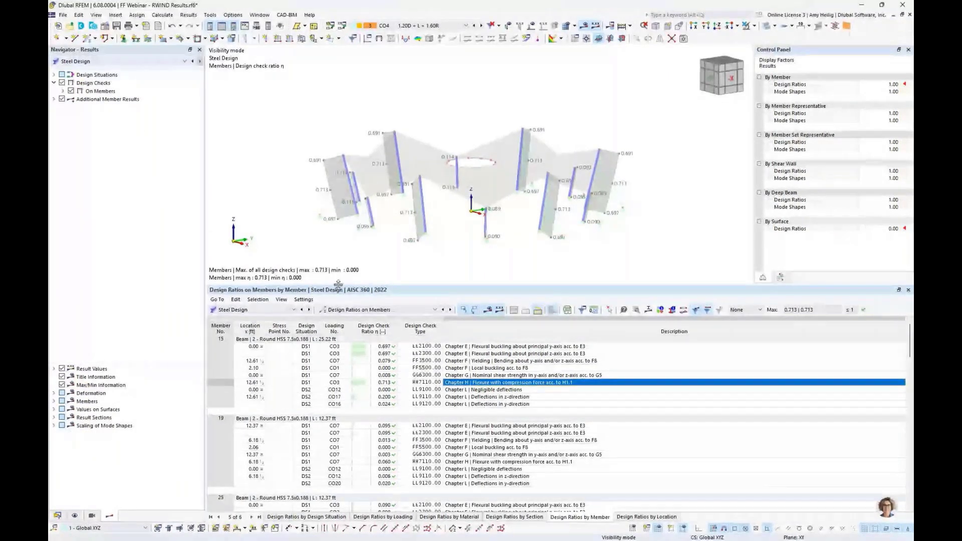
left_click_drag(338, 284, 336, 327)
Switch the displayed results to Static Analysis and cancel the visibility mode to show all objects
left_click(105, 62)
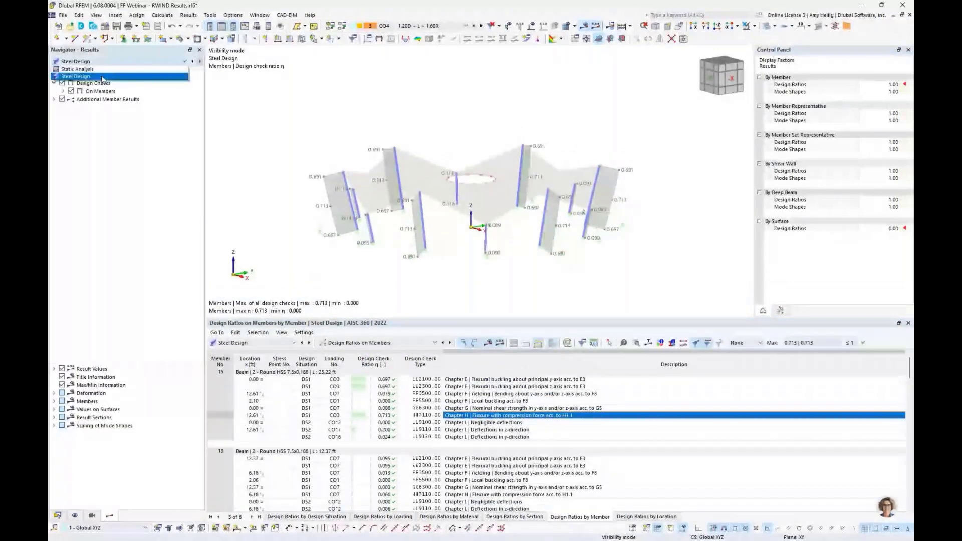
left_click(100, 69)
left_click(745, 26)
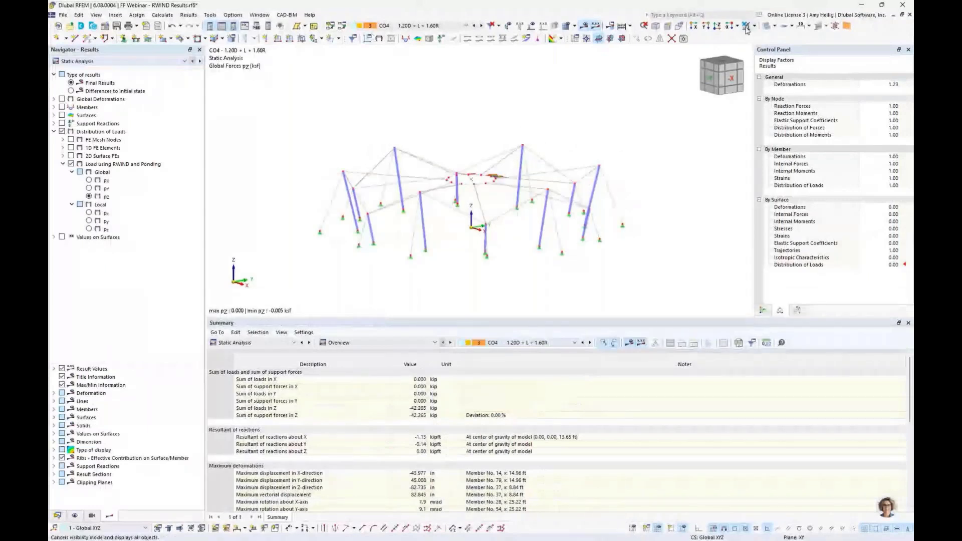
Display the global deformations |u| on the model in transparent mode and check the list of load combinations
left_click(54, 99)
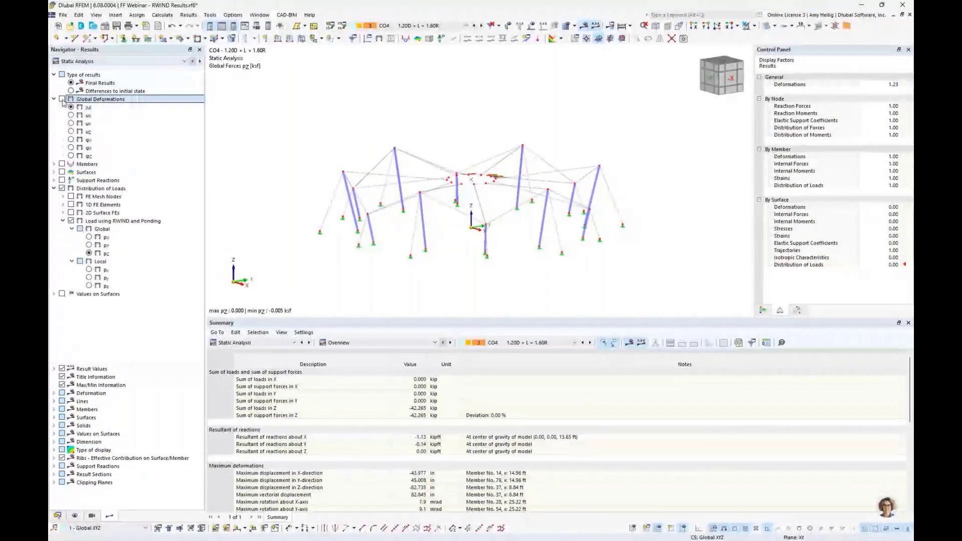
left_click(62, 99)
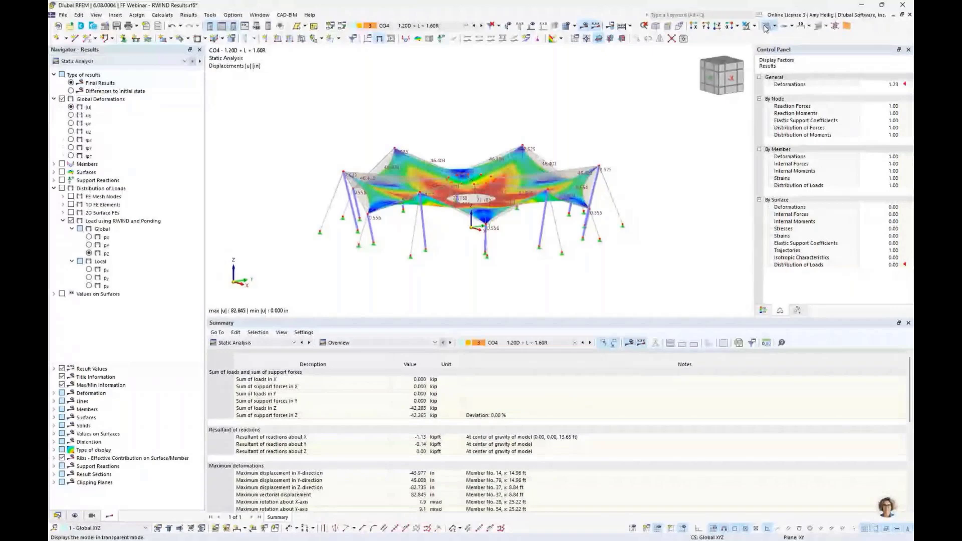
left_click(765, 27)
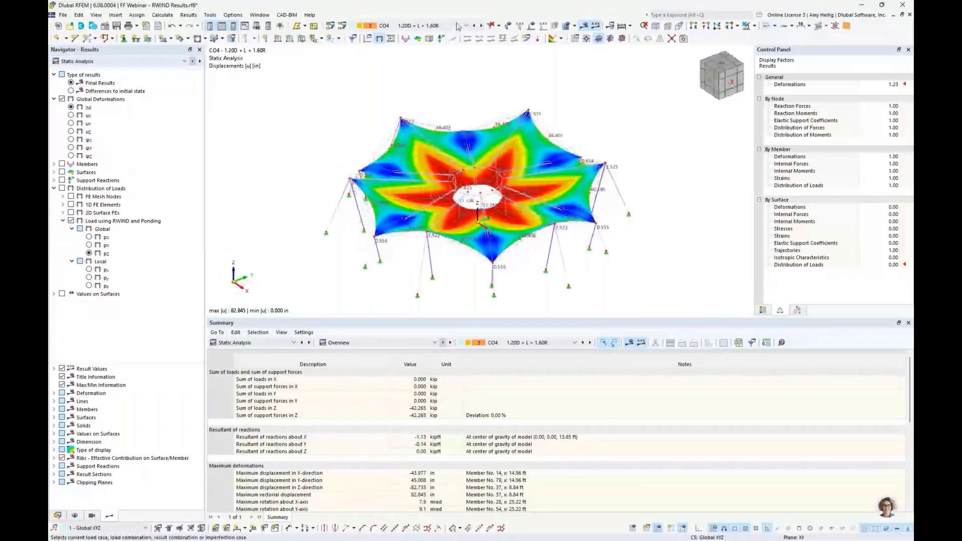
left_click(457, 27)
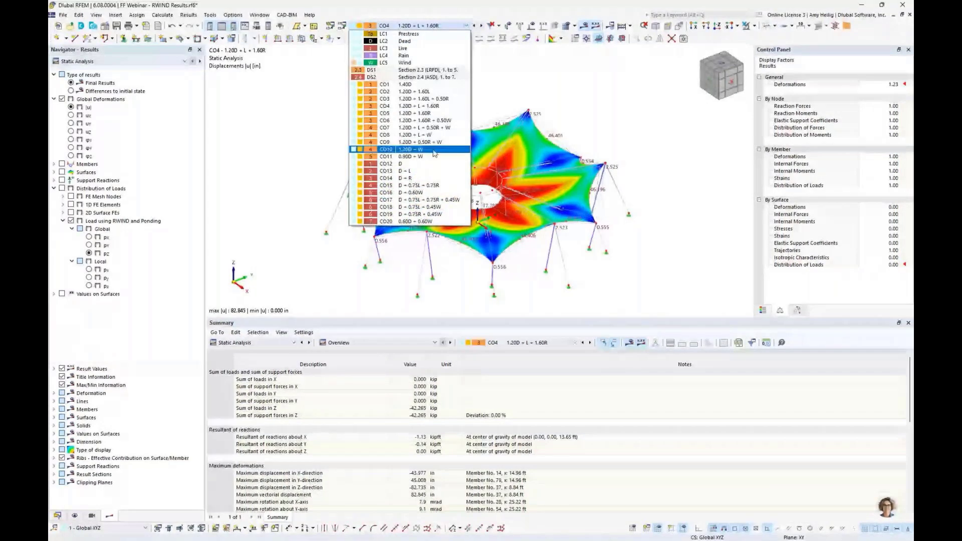
left_click(454, 263)
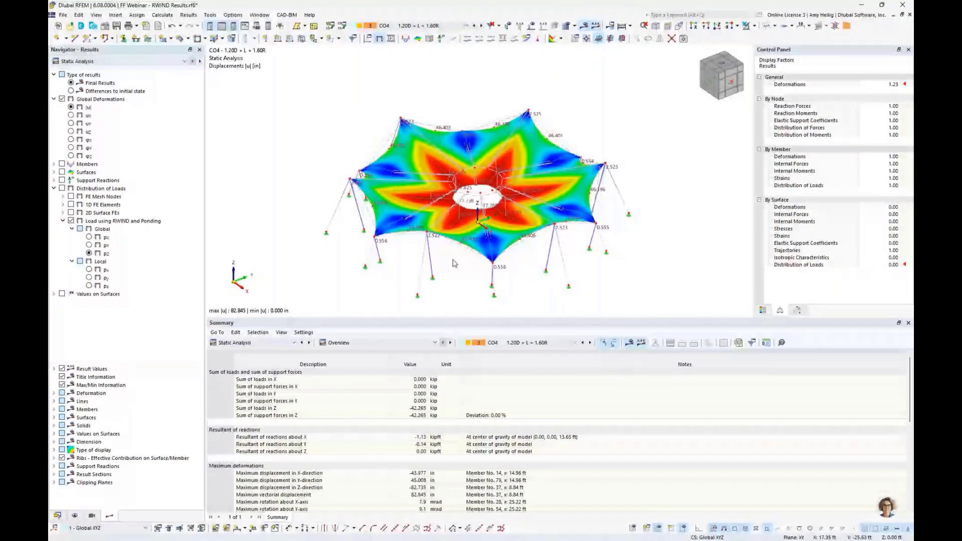
Start printing the deformation graphic to the printout report and set the picture to full page height
left_click(136, 25)
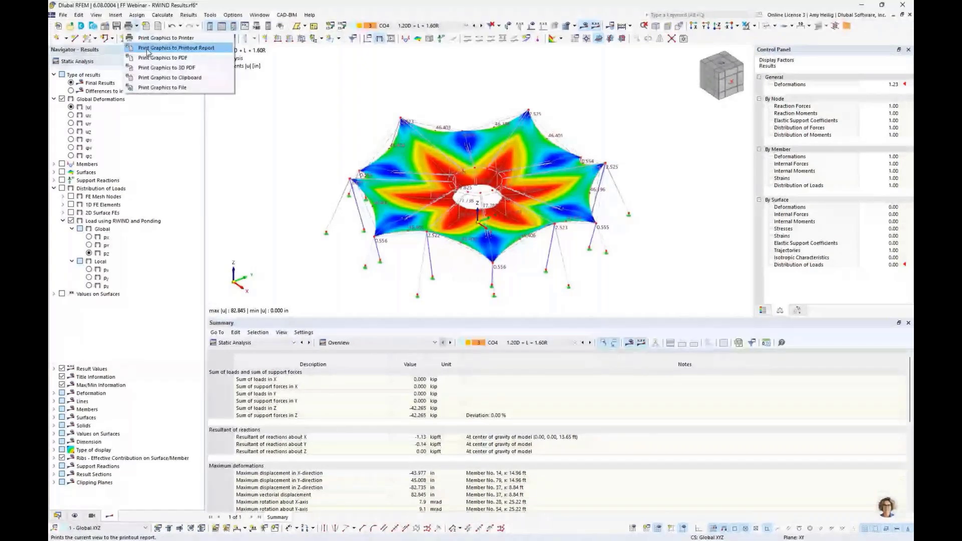
left_click(148, 50)
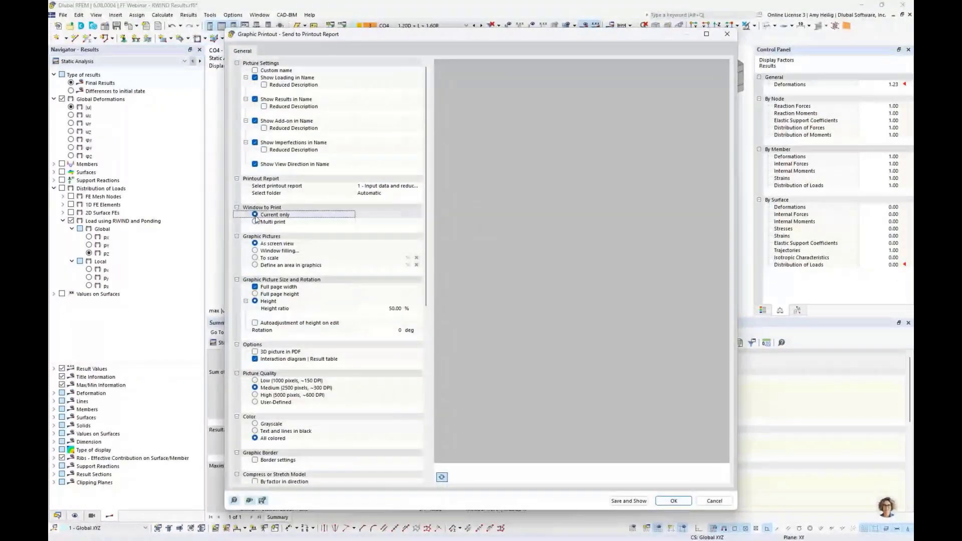
left_click(266, 294)
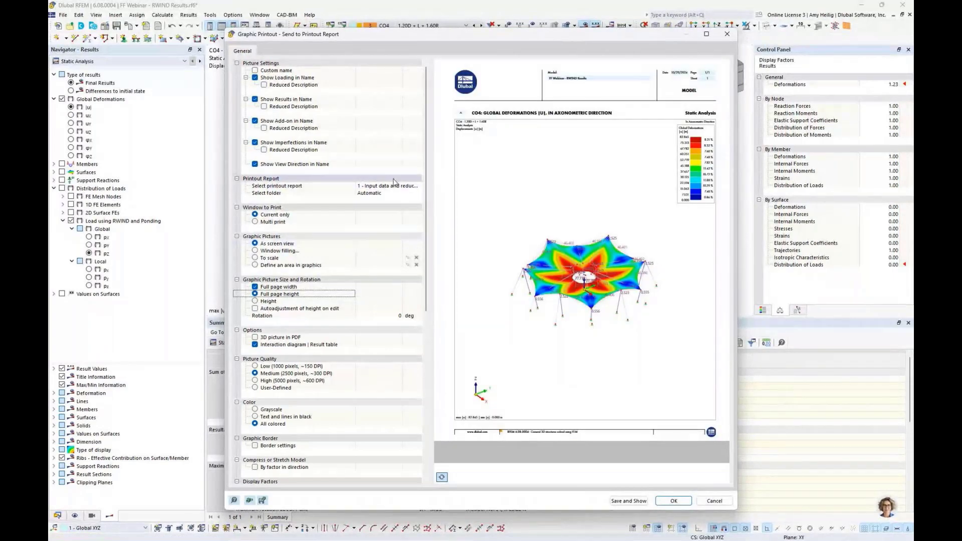
Set the window to print to Multi print and the picture height ratio to 50 %
left_click(257, 223)
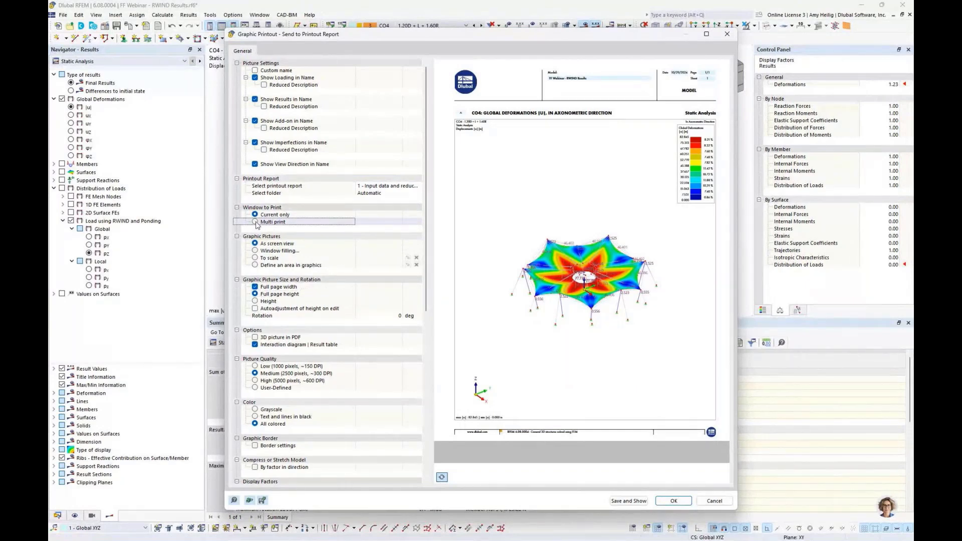
left_click(256, 222)
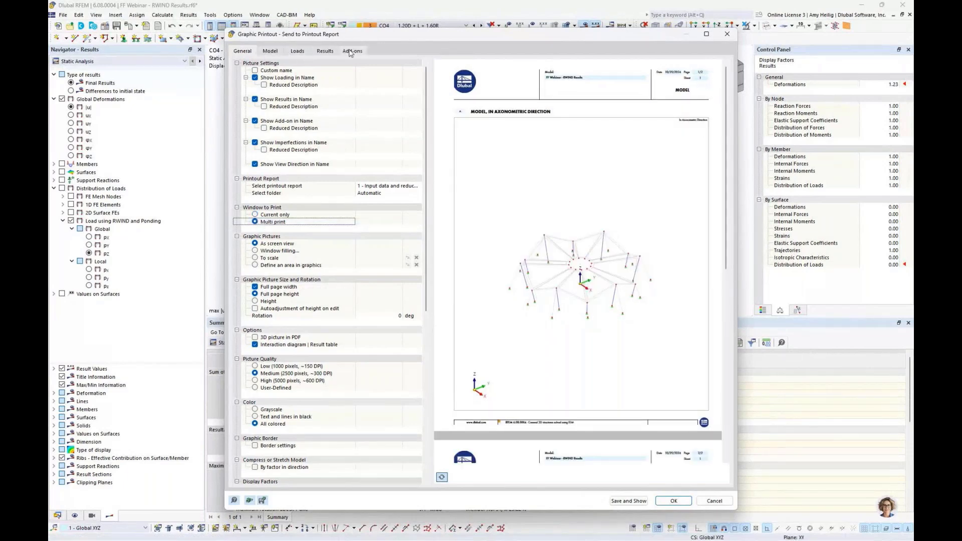
left_click(256, 302)
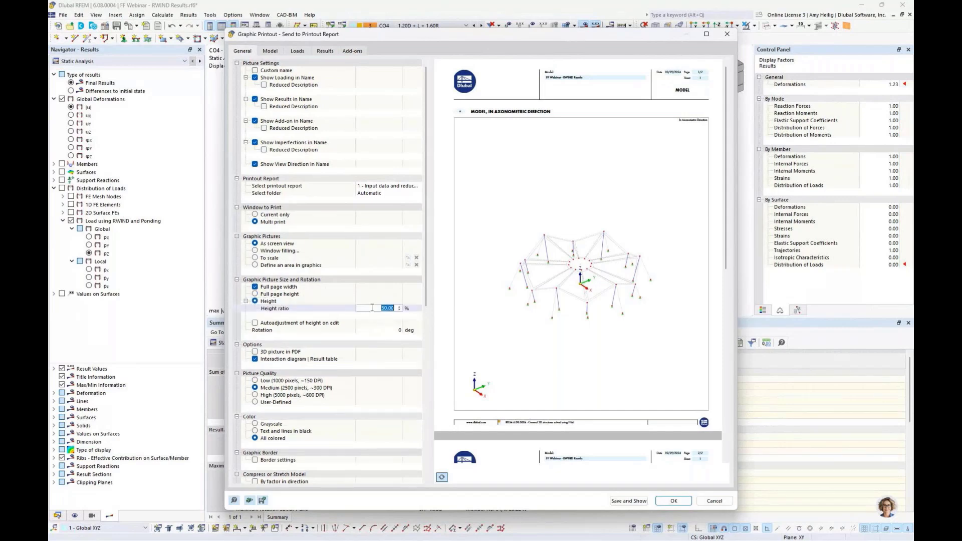
left_click(385, 307)
type("50")
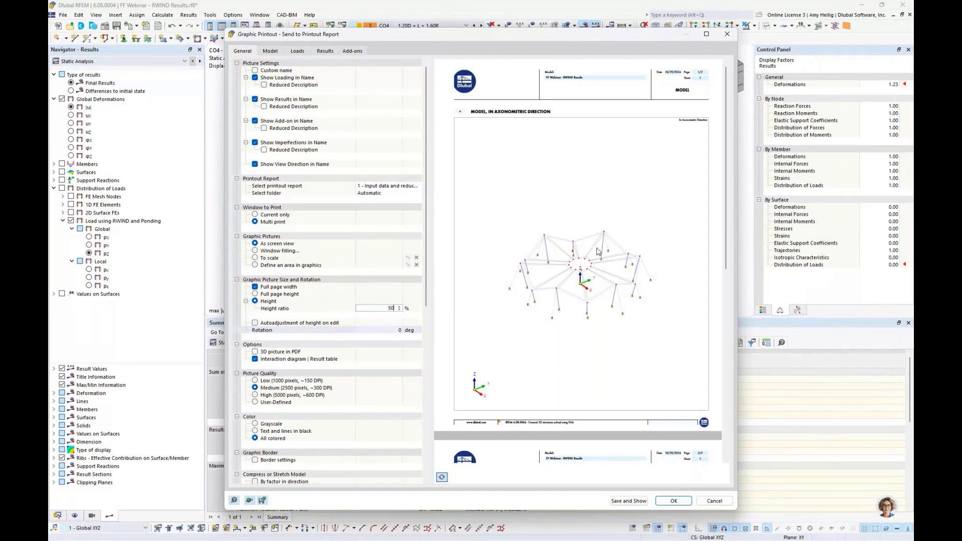
key("Tab")
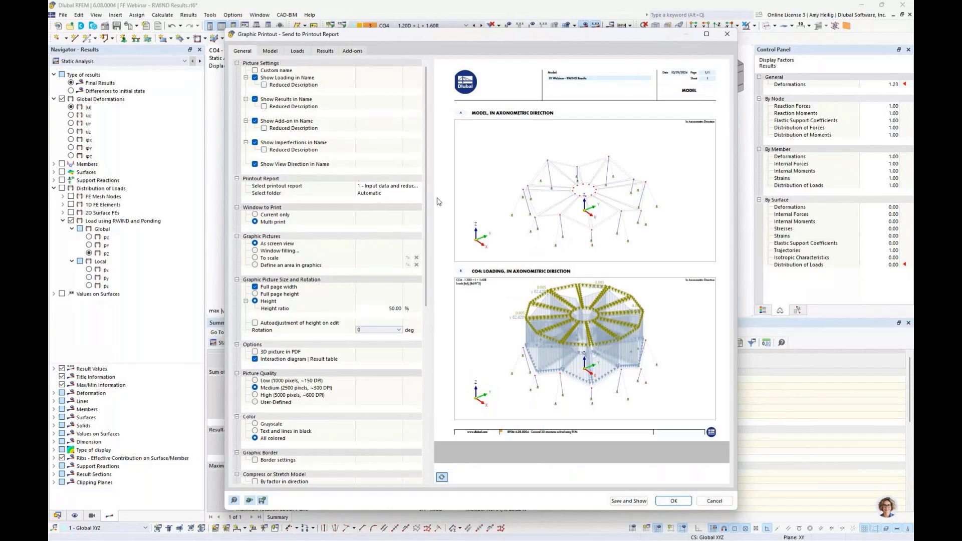
Exclude the model views and the load case and combination graphics from the multi print
left_click(271, 51)
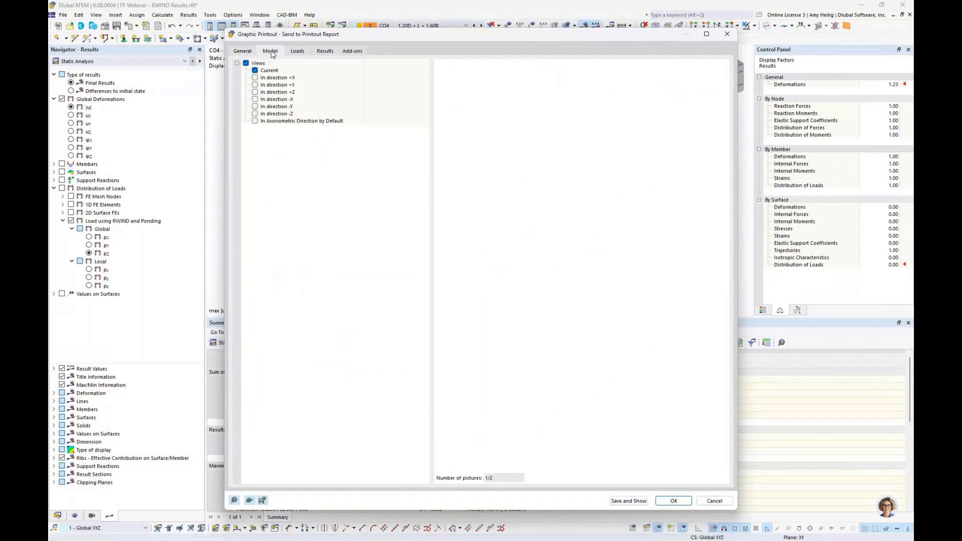
left_click(246, 63)
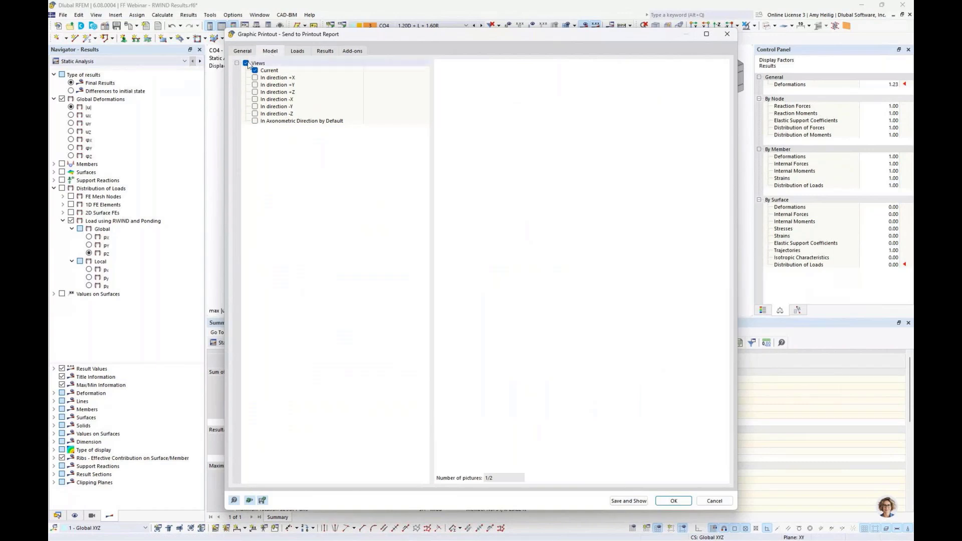
left_click(297, 51)
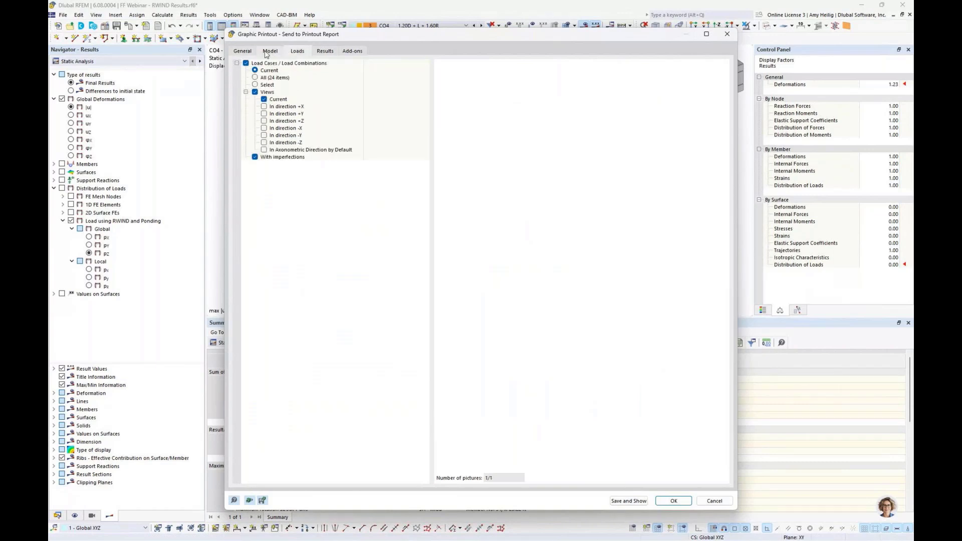
left_click(246, 63)
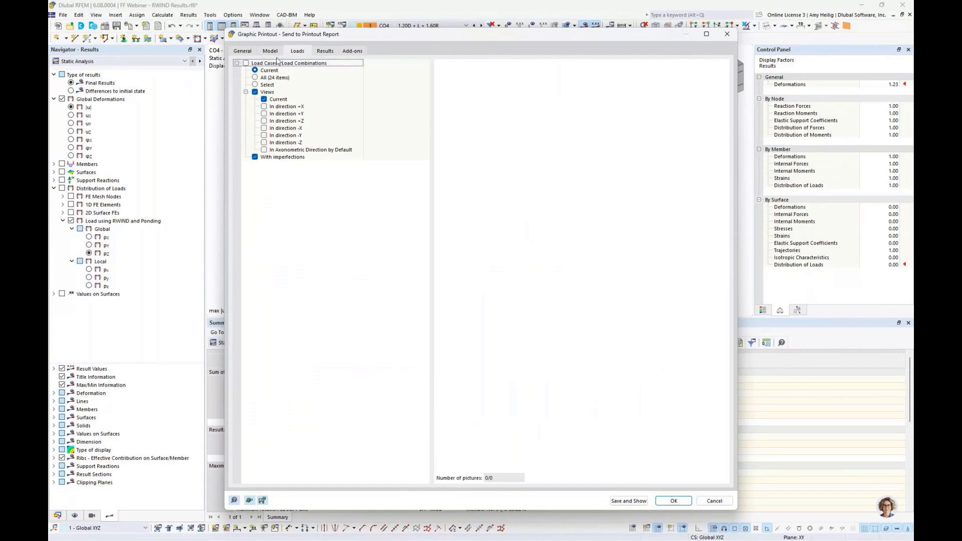
Include result graphics in the multi print with the global deformations |u| as the printed result
left_click(324, 52)
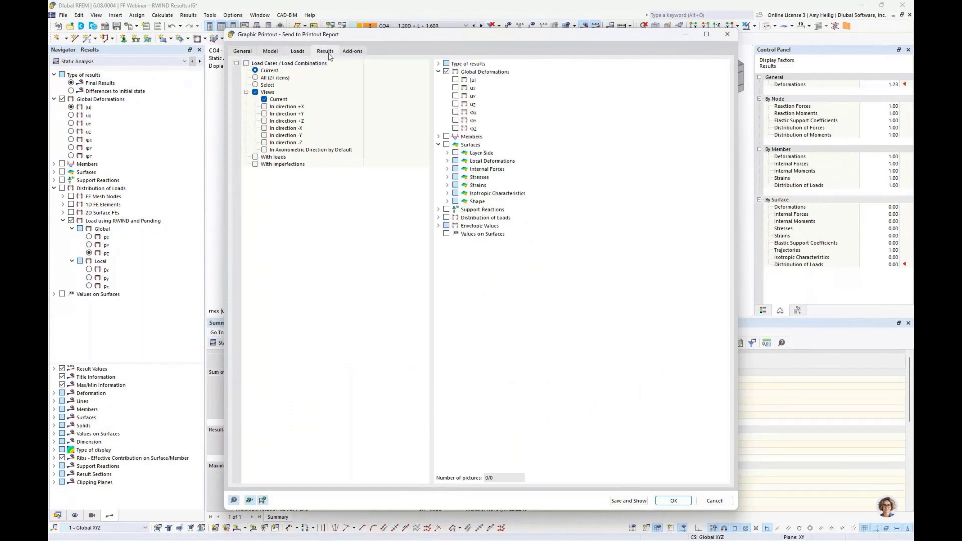
left_click(246, 63)
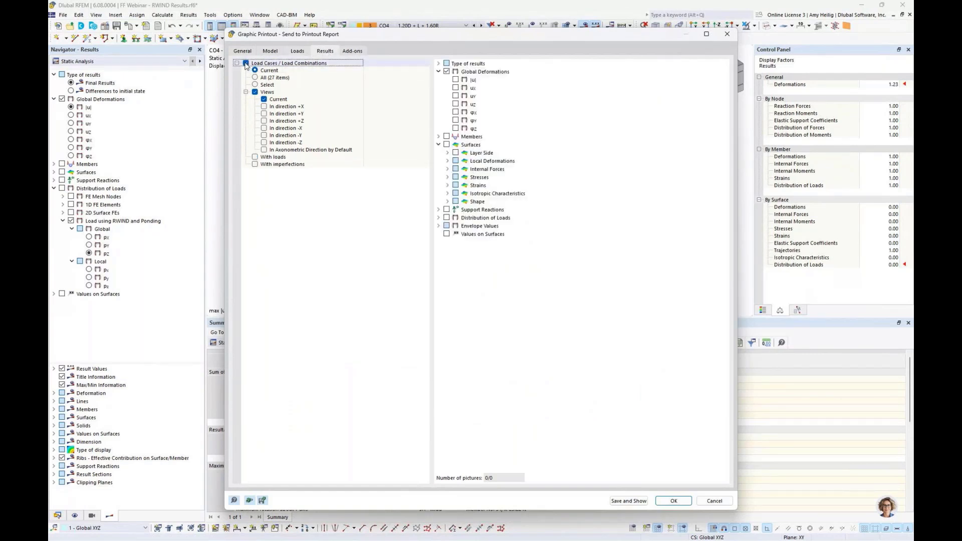
left_click(455, 80)
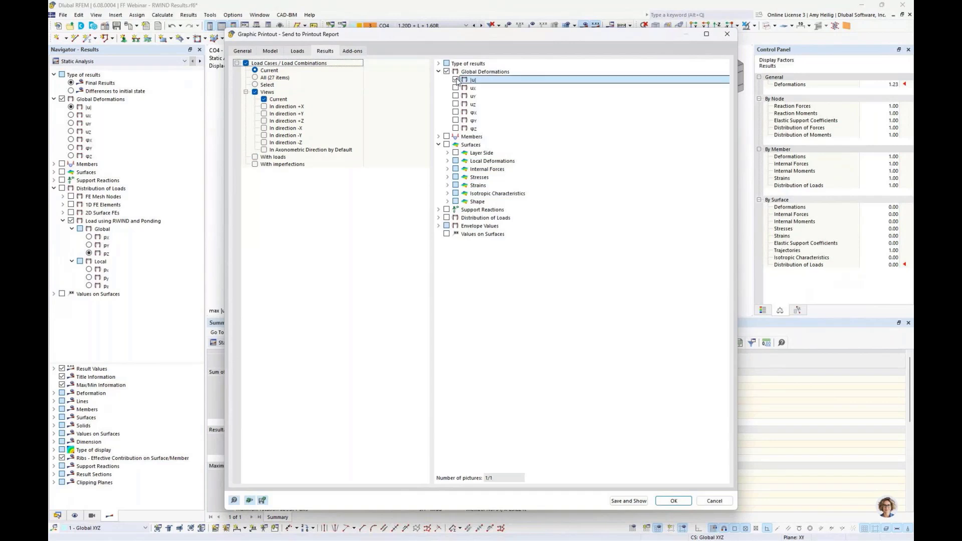
Restrict the deformation graphics to selected loadings, replacing load cases LC1-5 with load combinations CO1 to CO11
left_click(255, 84)
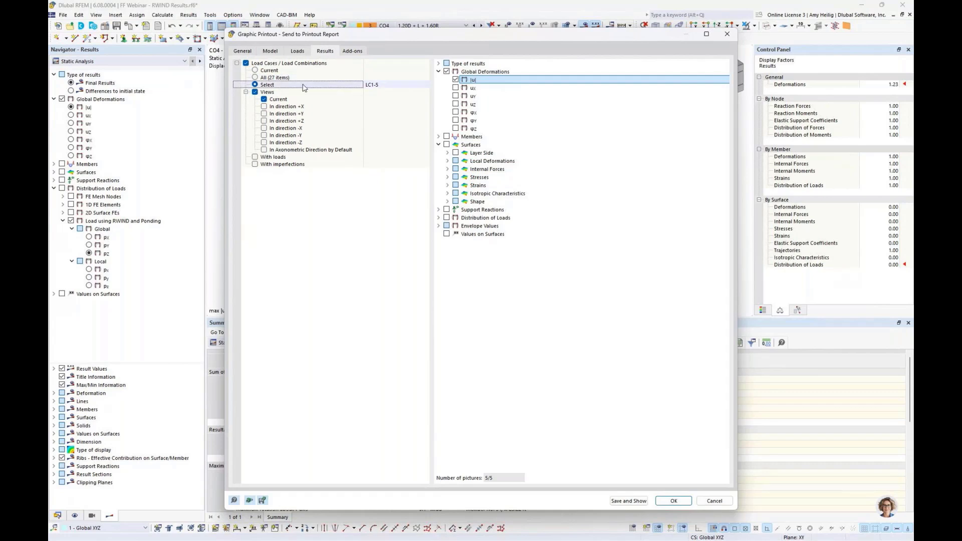
left_click(380, 86)
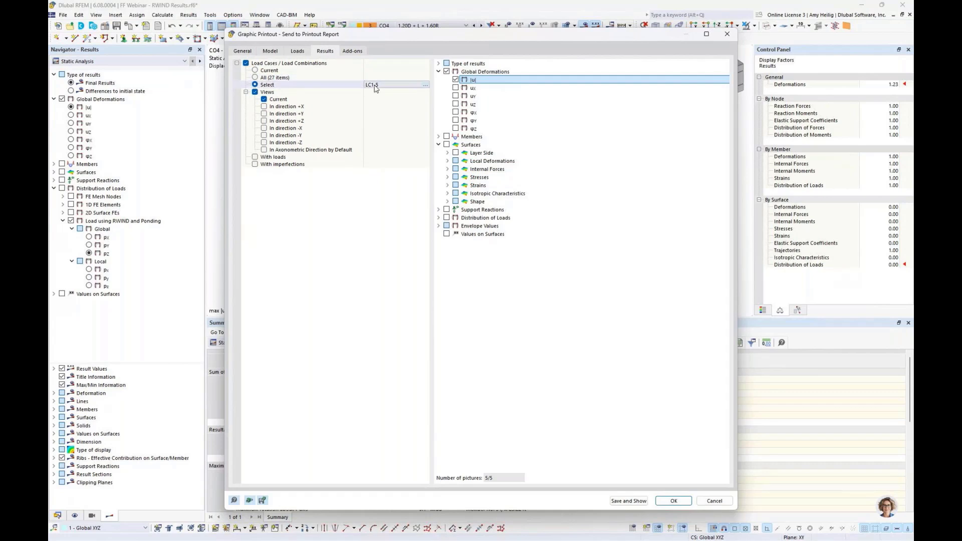
left_click(426, 86)
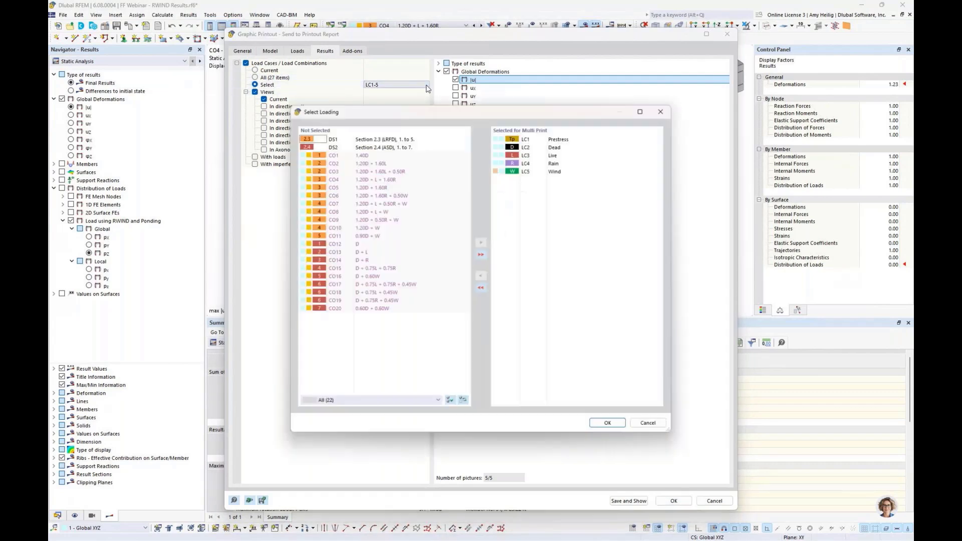
left_click(481, 288)
left_click(371, 195)
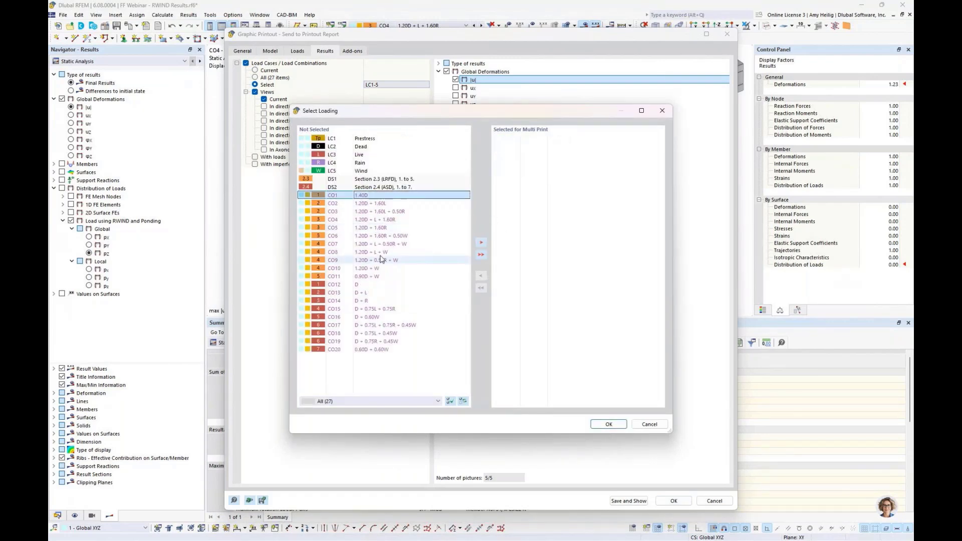
left_click(380, 276, "shift")
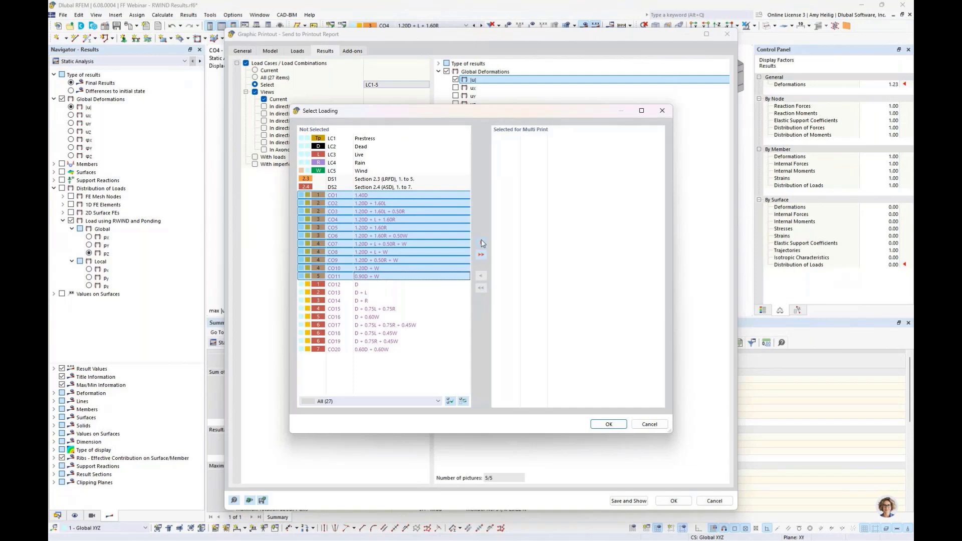
left_click(481, 241)
left_click(552, 271)
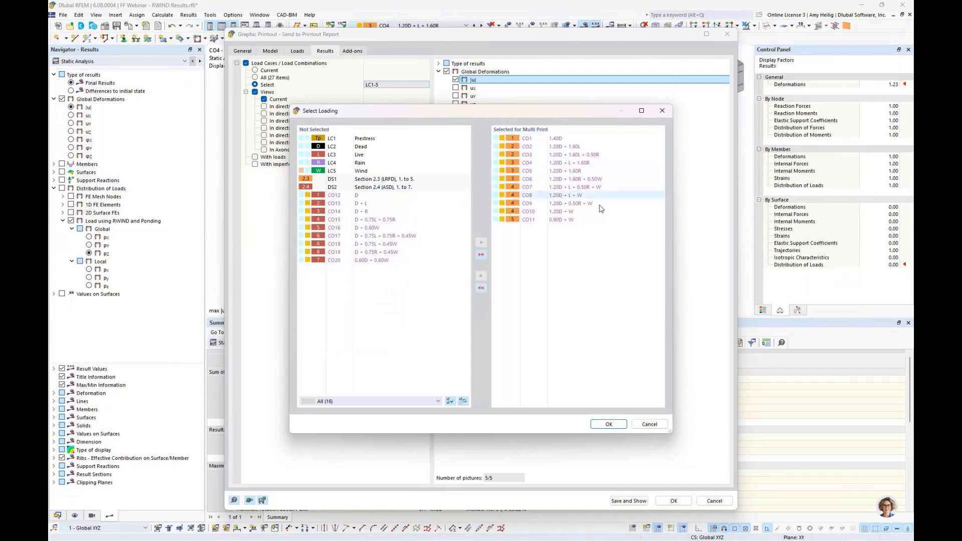
left_click(608, 423)
Exclude the design add-on graphics from the multi print, then save the graphics to the printout report and show it
left_click(352, 50)
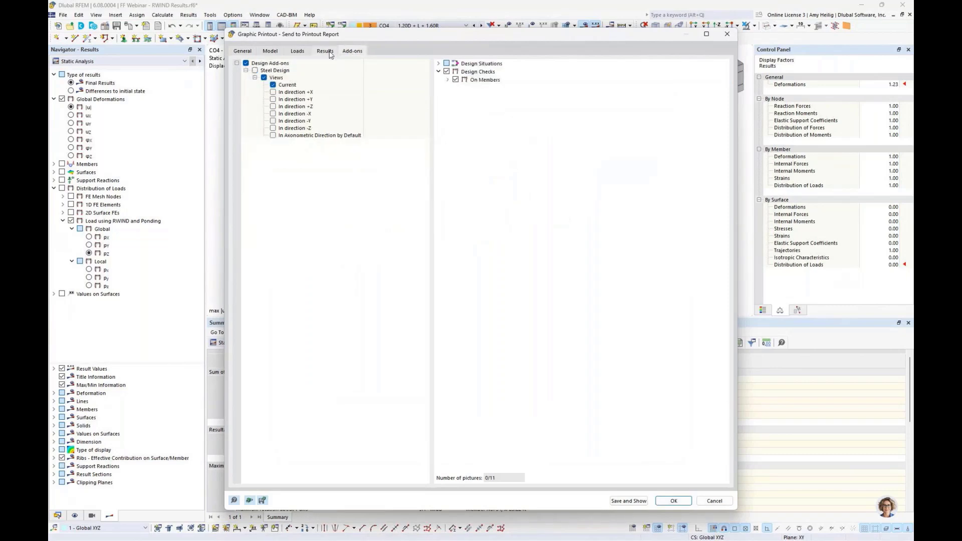
left_click(246, 63)
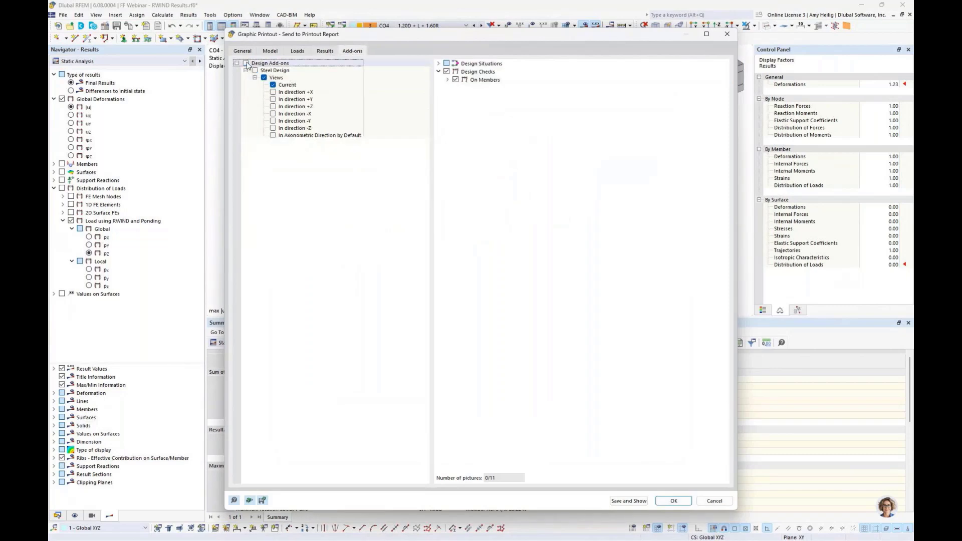
left_click(625, 501)
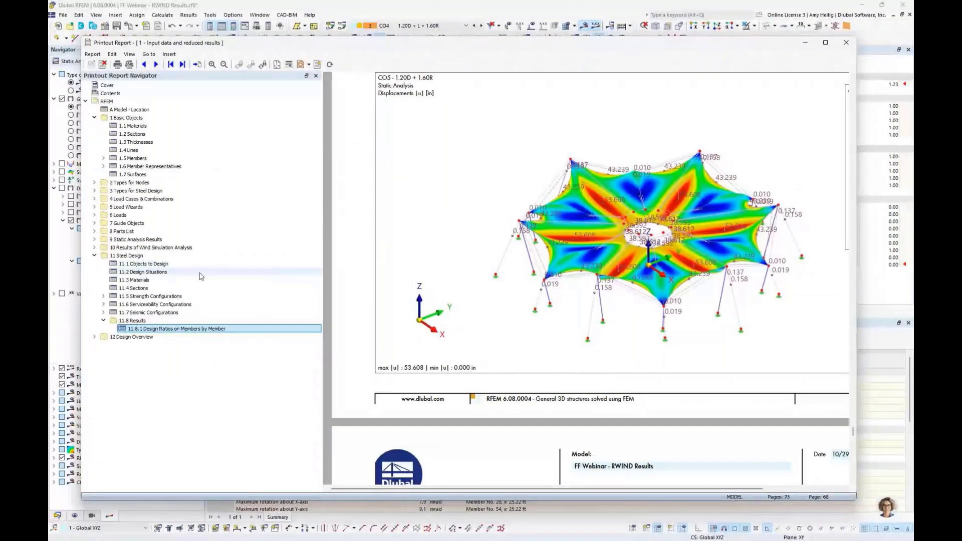
Review the global deformation graphics of the load combinations under Static Analysis Results in the printout report, starting from CO1
double_click(161, 240)
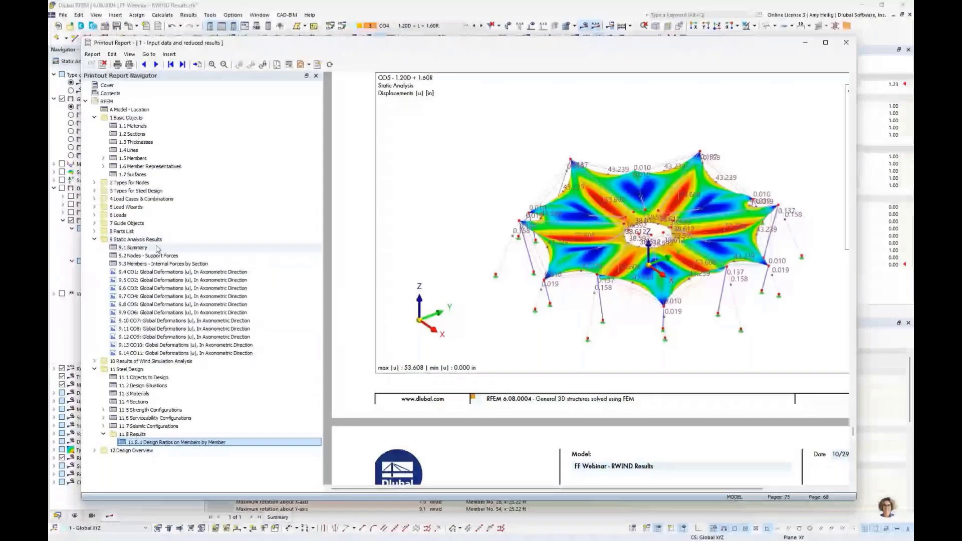
left_click(165, 272)
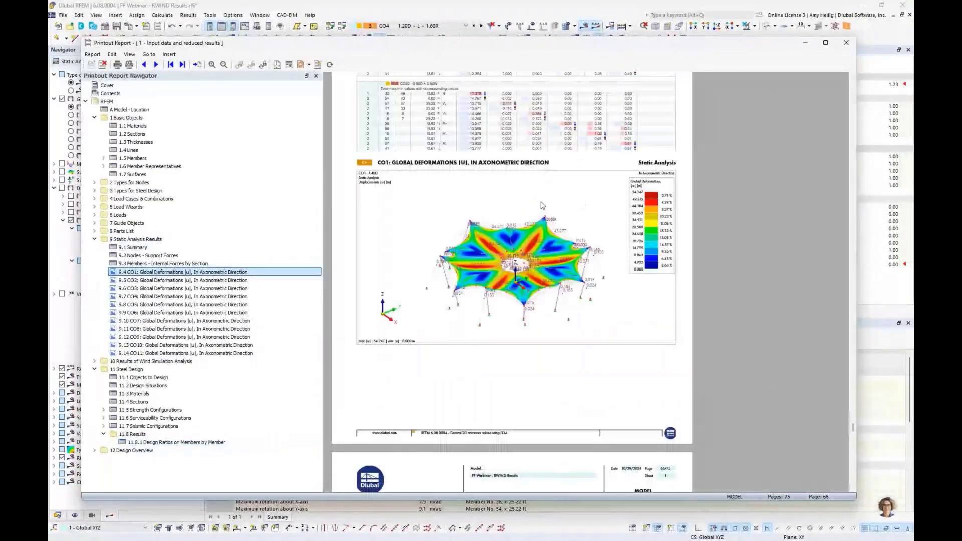
scroll(485, 204, "down", 1)
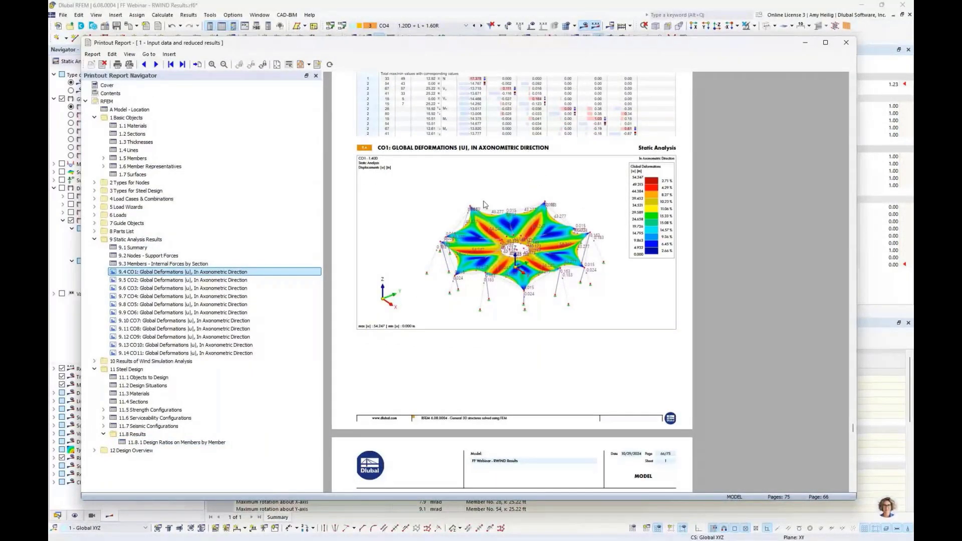
scroll(485, 204, "down", 10)
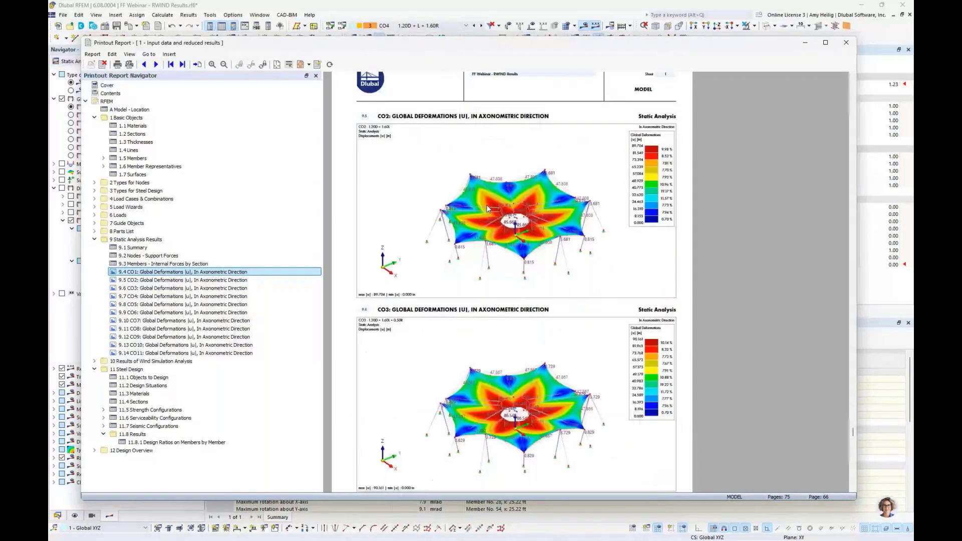
scroll(487, 208, "down", 18)
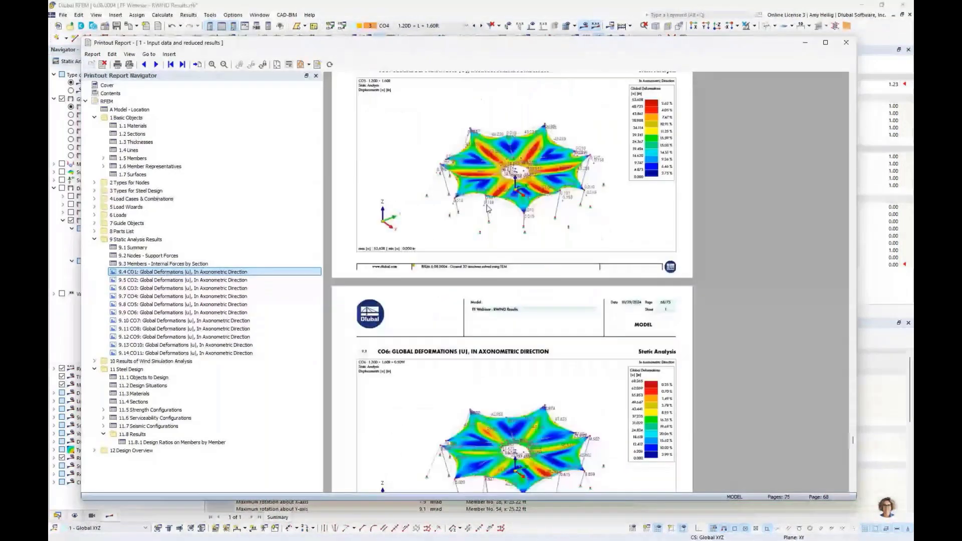
scroll(488, 208, "down", 10)
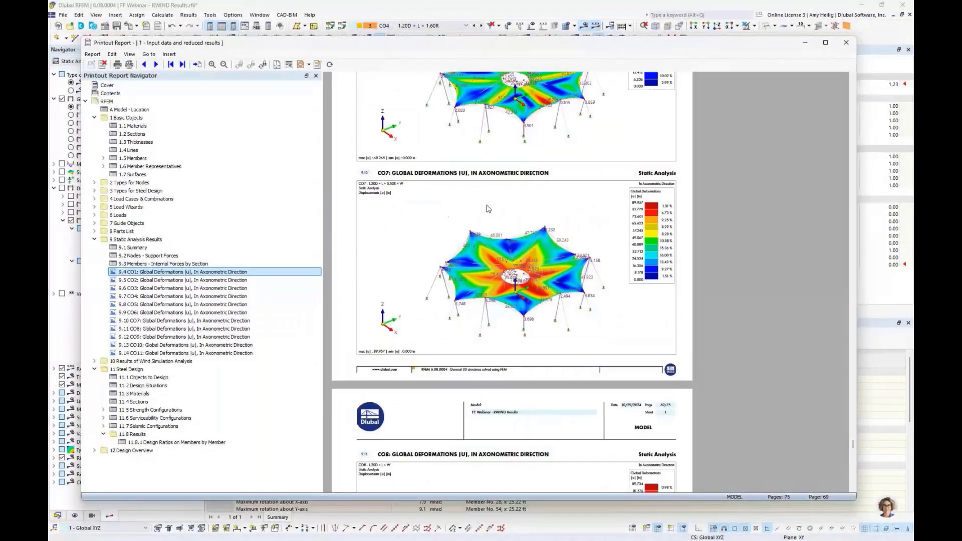
scroll(490, 278, "down", 3)
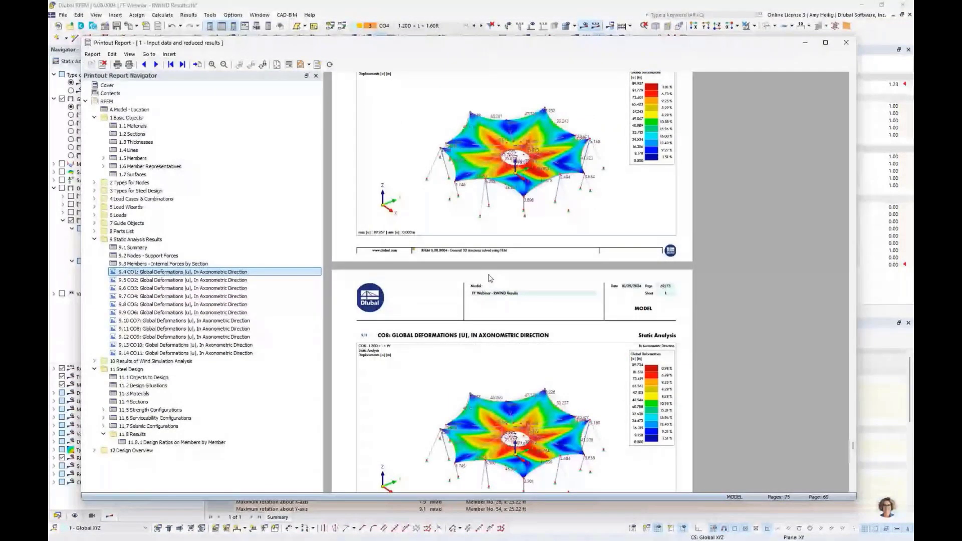
scroll(489, 278, "down", 13)
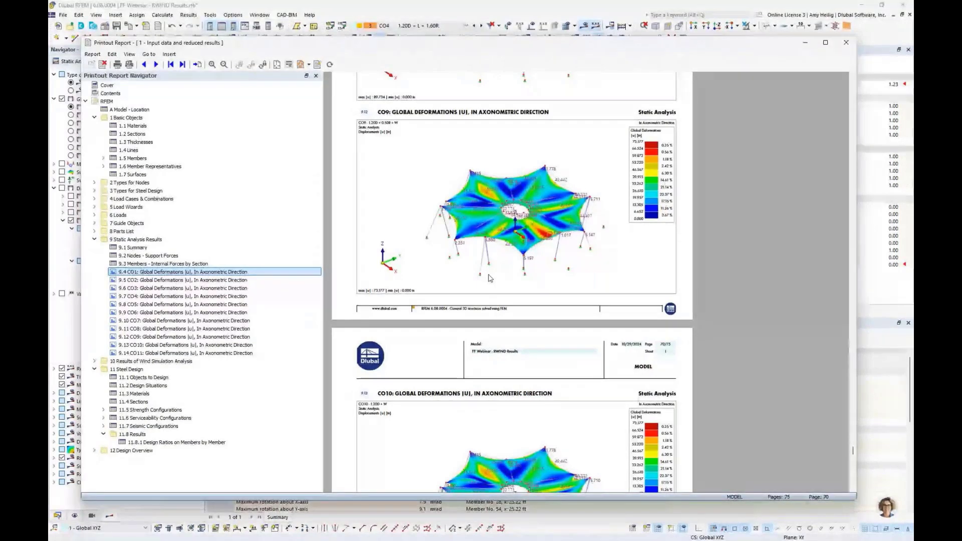
Close the printout report and bring up the overview of open windows to switch away from the model
left_click(846, 44)
key("super+Tab")
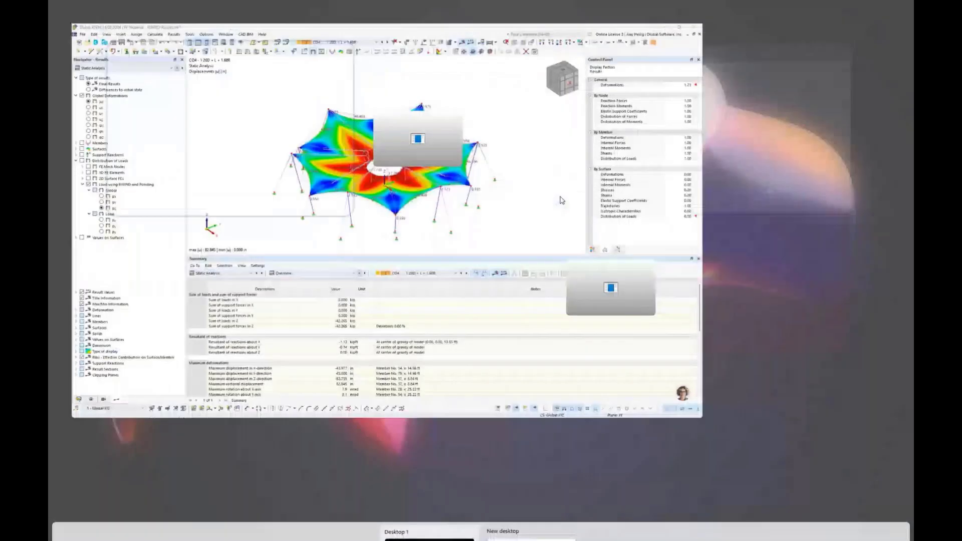